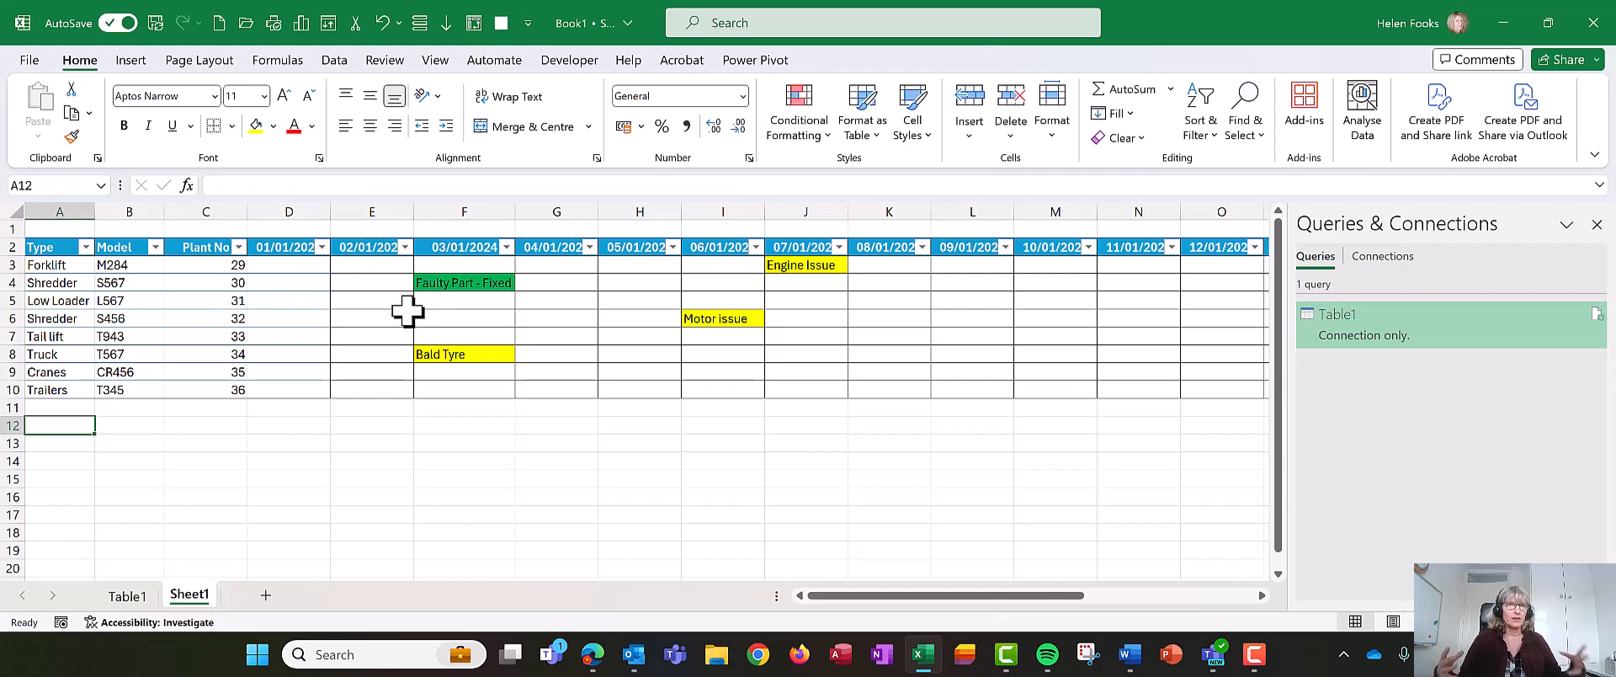
- Examine the existing plant table's type, model, plant number and dated issue columns
{"action": "left_click", "coordinate": [294, 319]}
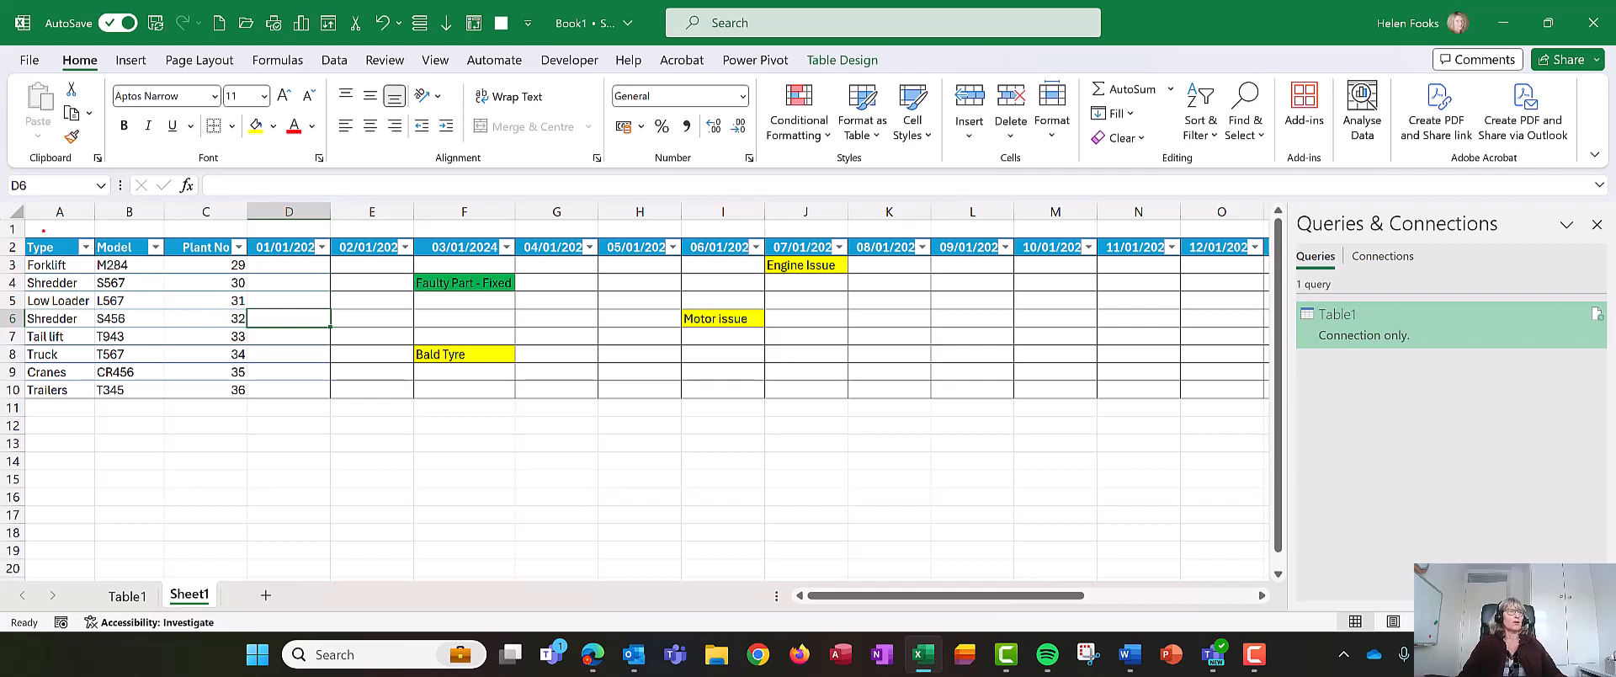
{"action": "mouse_move", "coordinate": [4, 228]}
{"action": "left_mouse_down"}
{"action": "mouse_move", "coordinate": [25, 283]}
{"action": "mouse_move", "coordinate": [192, 417]}
{"action": "mouse_move", "coordinate": [282, 434]}
{"action": "left_mouse_up"}
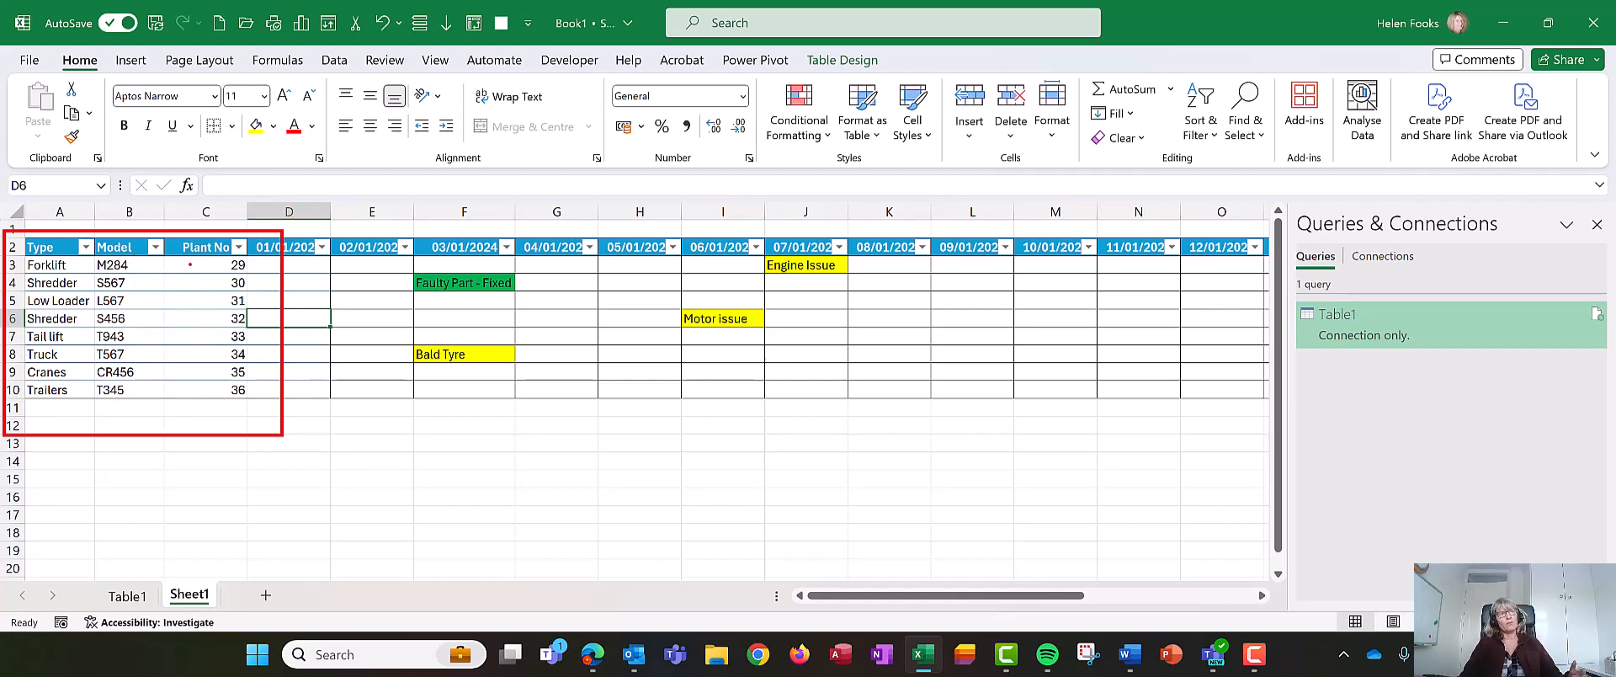
{"action": "key", "text": "Escape"}
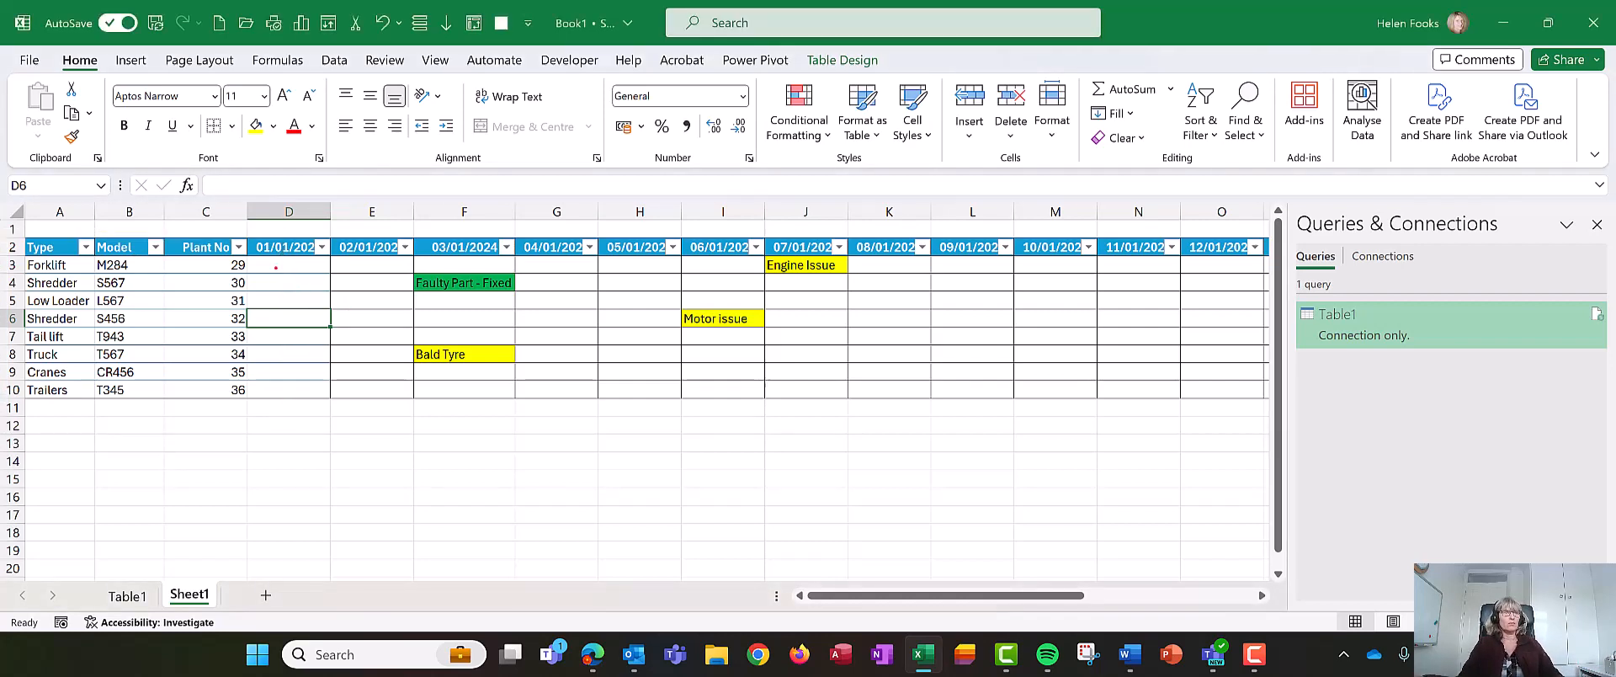
{"action": "mouse_move", "coordinate": [253, 224]}
{"action": "left_mouse_down"}
{"action": "mouse_move", "coordinate": [265, 254]}
{"action": "mouse_move", "coordinate": [318, 286]}
{"action": "mouse_move", "coordinate": [1080, 287]}
{"action": "mouse_move", "coordinate": [1099, 237]}
{"action": "mouse_move", "coordinate": [265, 239]}
{"action": "left_mouse_up"}
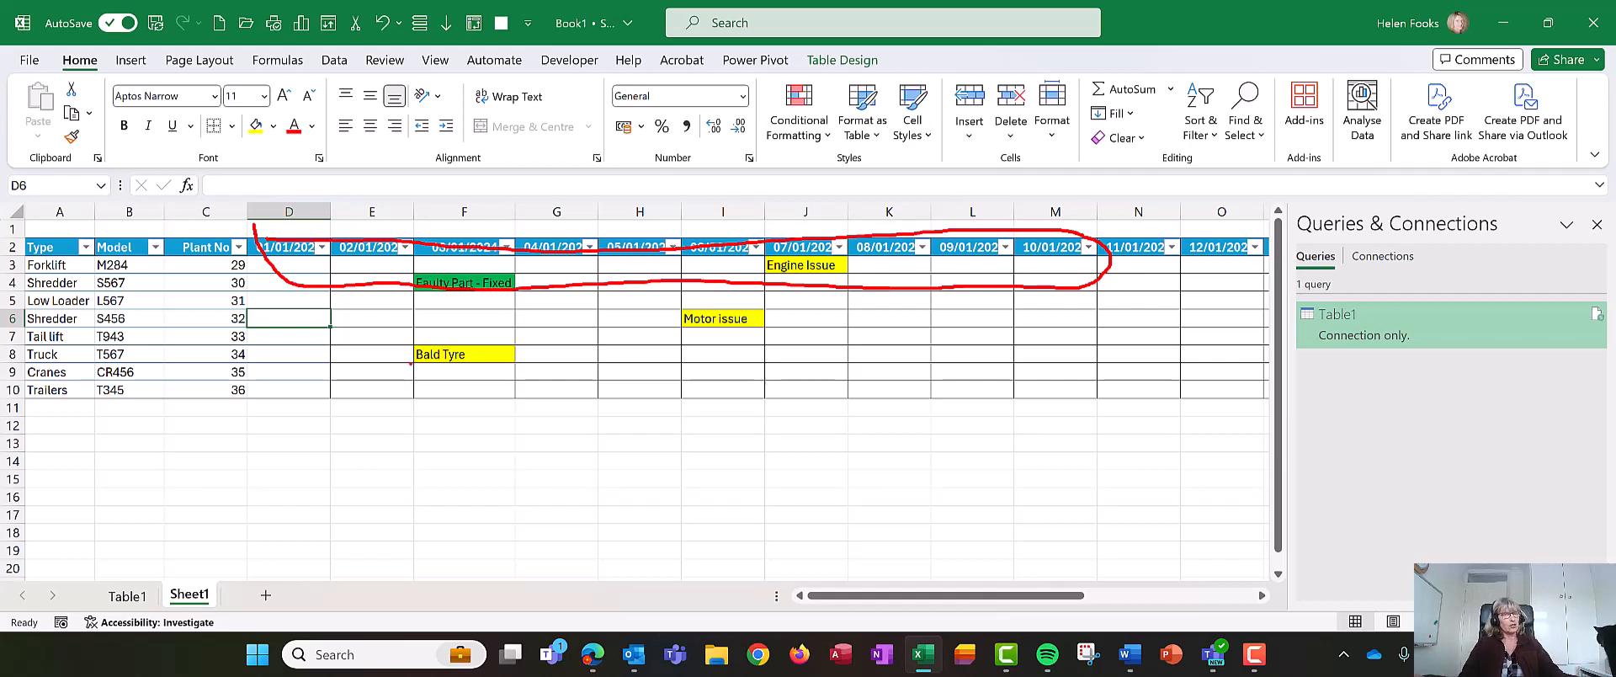
{"action": "key", "text": "Escape"}
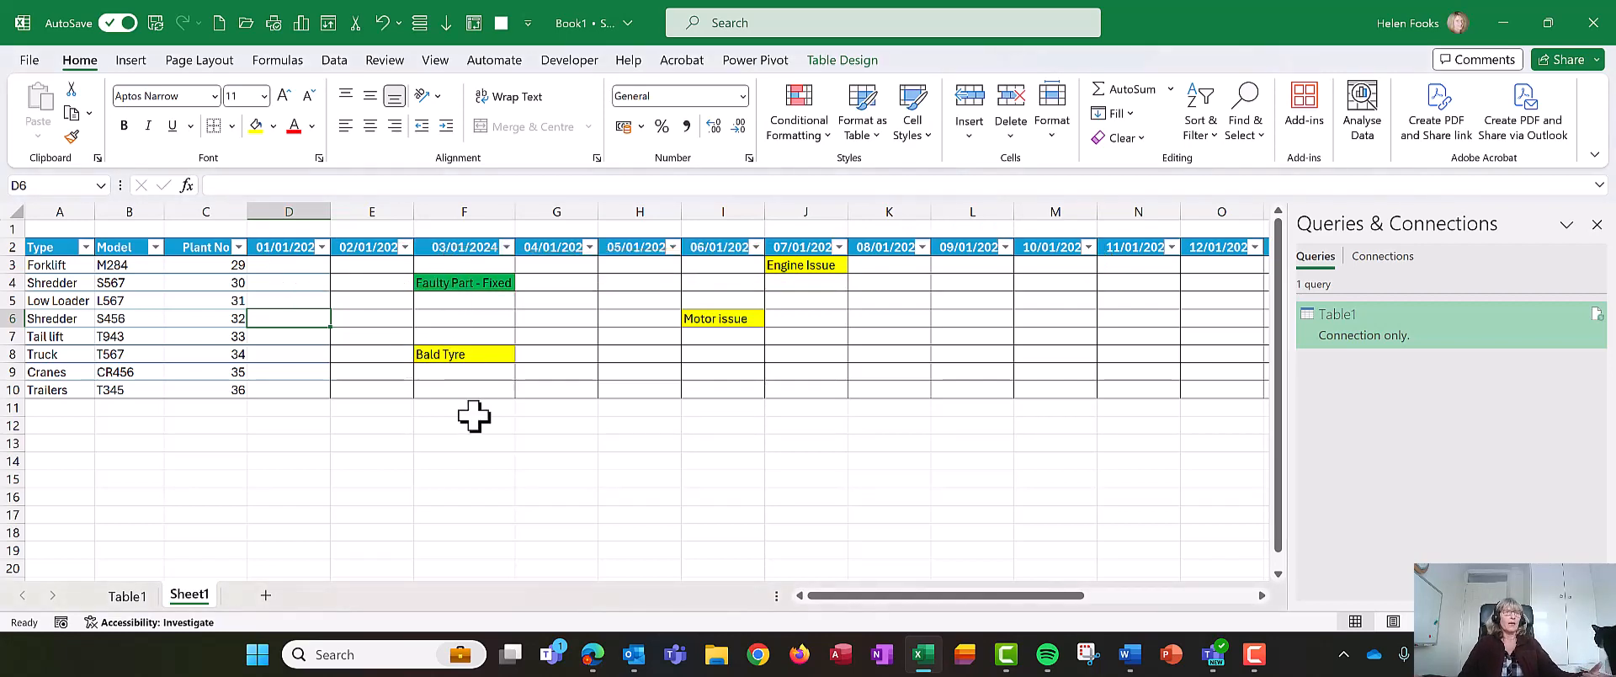
{"action": "left_click", "coordinate": [486, 357]}
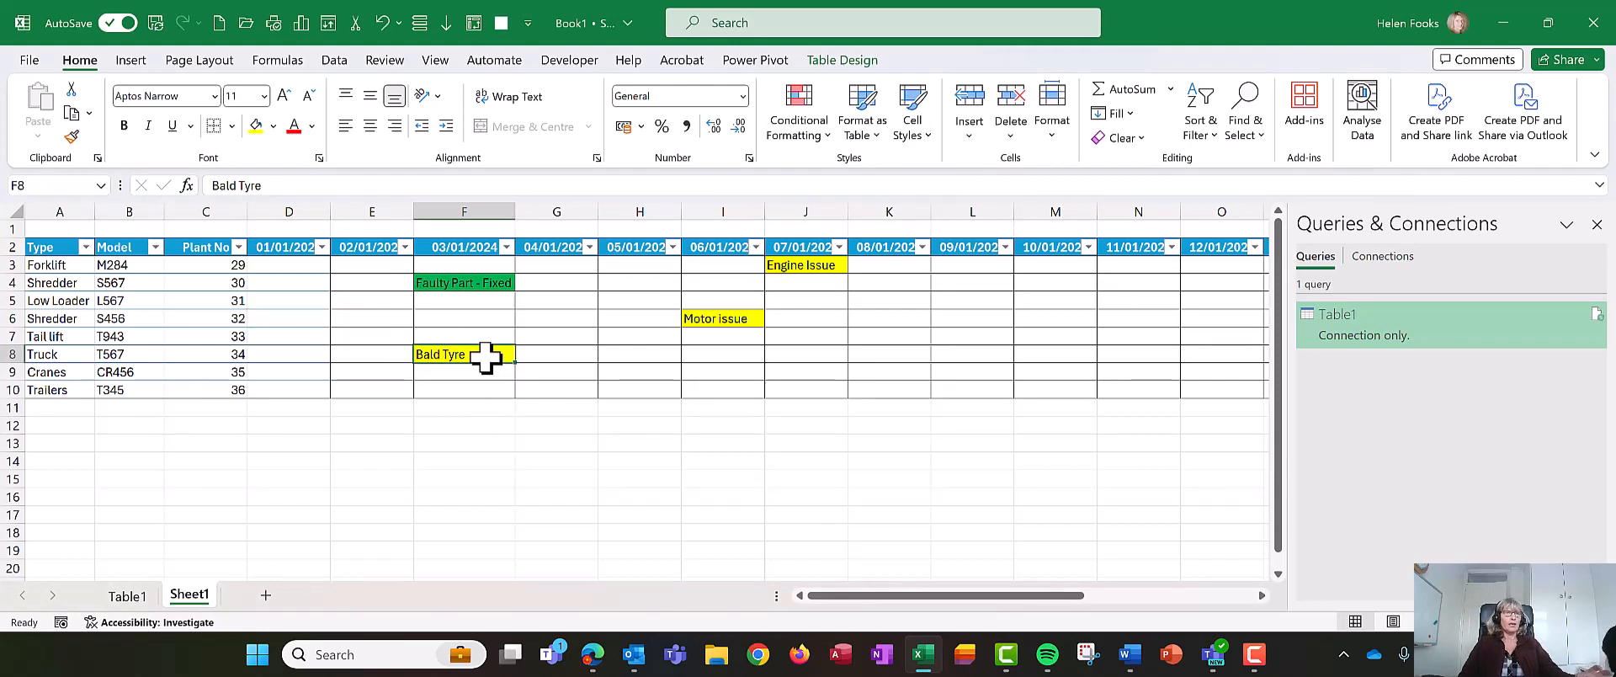
{"action": "left_click", "coordinate": [489, 284]}
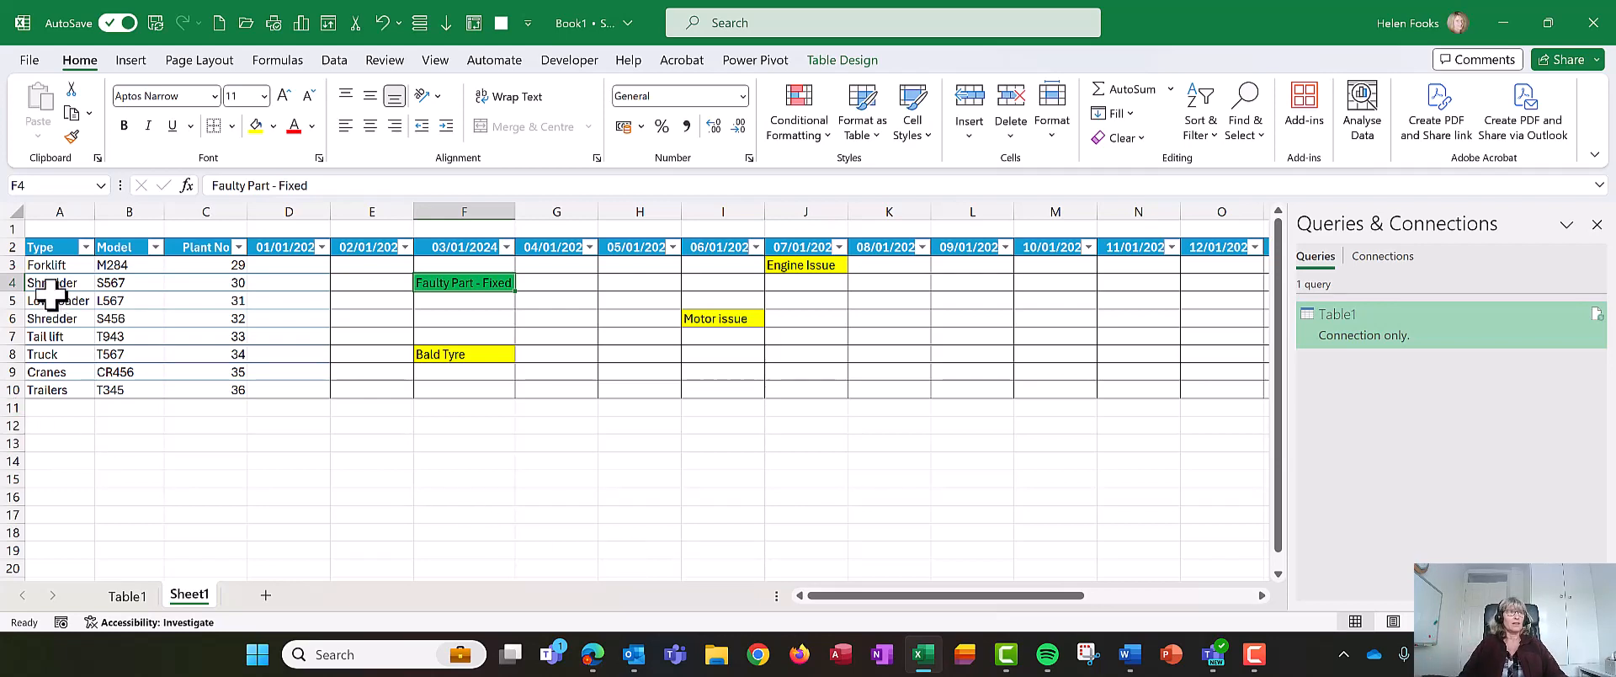
{"action": "left_click", "coordinate": [17, 283]}
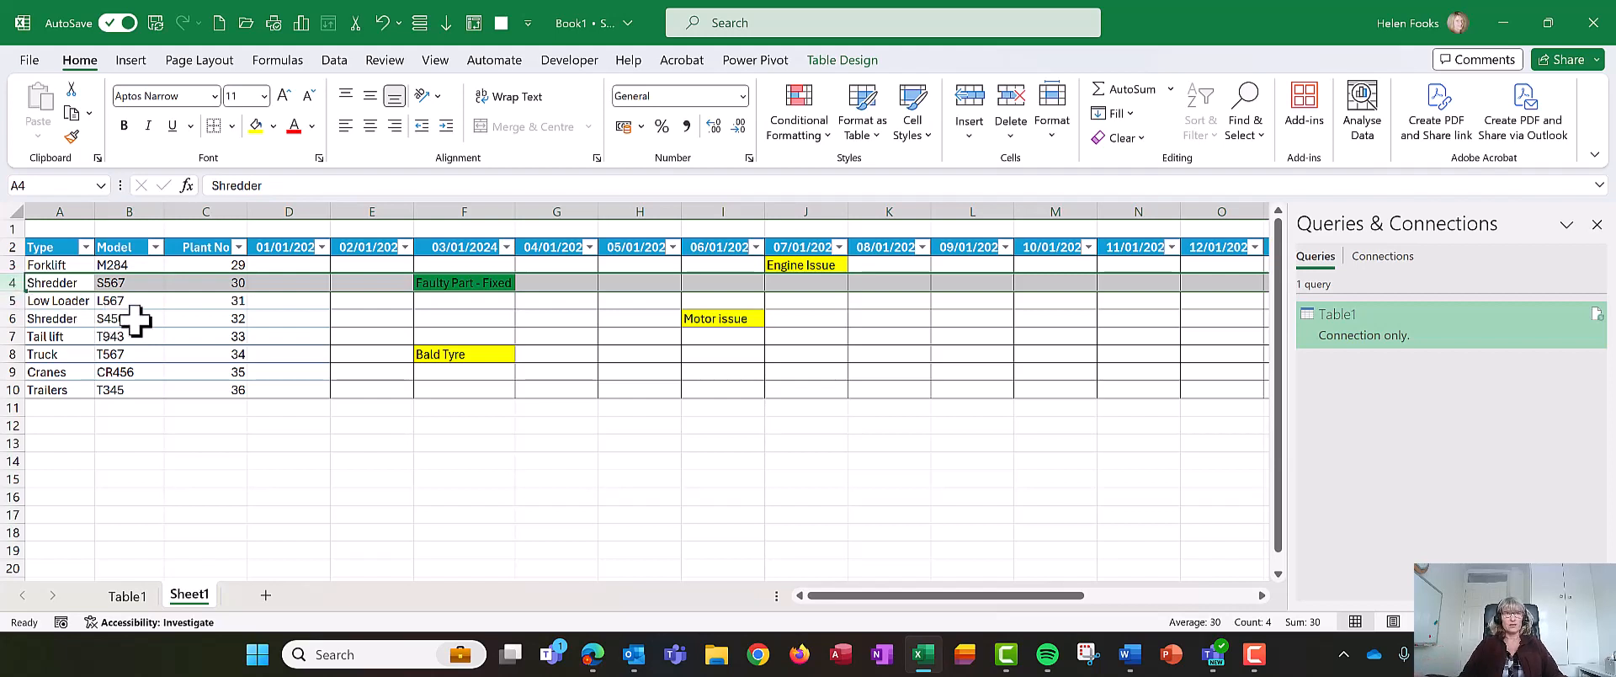
{"action": "left_click", "coordinate": [425, 354]}
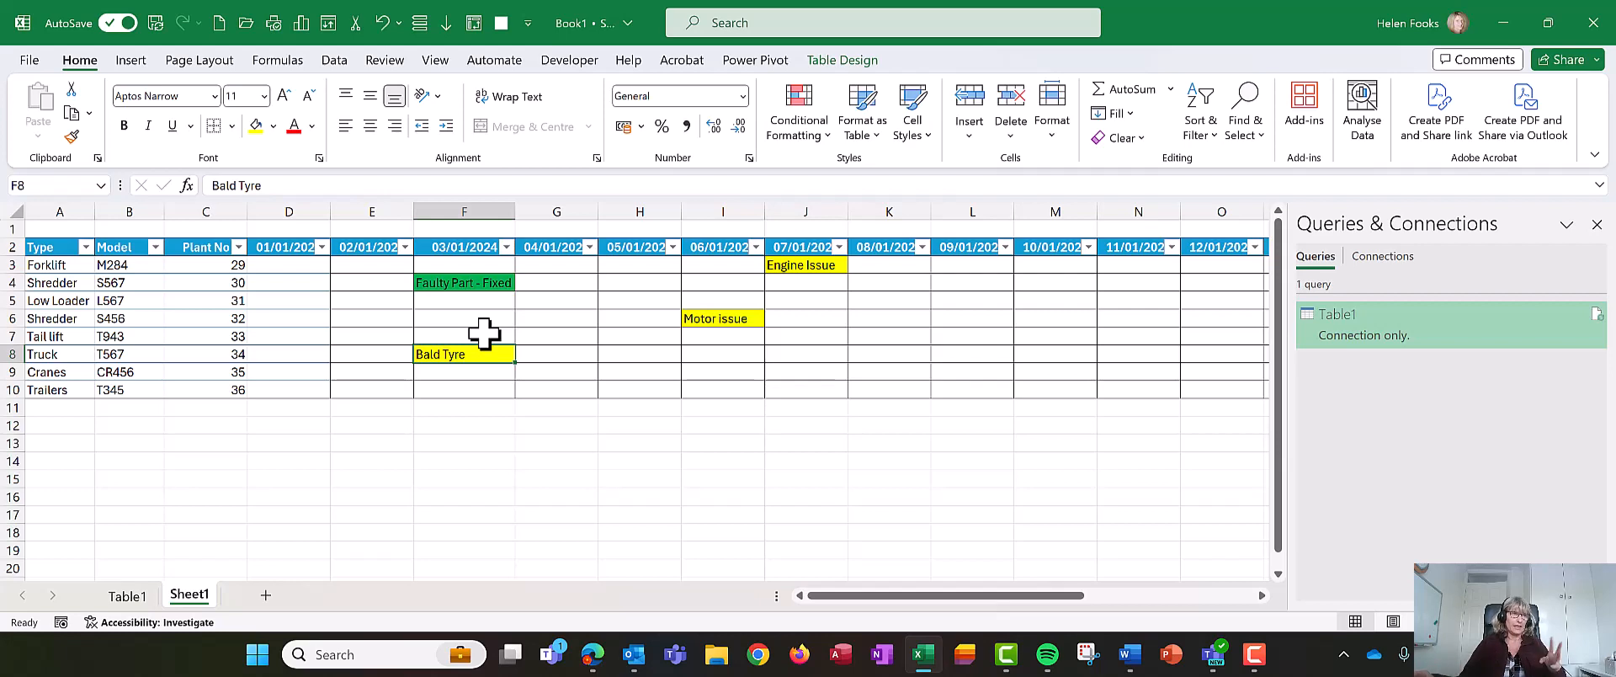
- Enter the headers Plant No, Type, Model, Date, Issue, Date Fixed and Fixed across row 14
{"action": "left_click", "coordinate": [80, 481]}
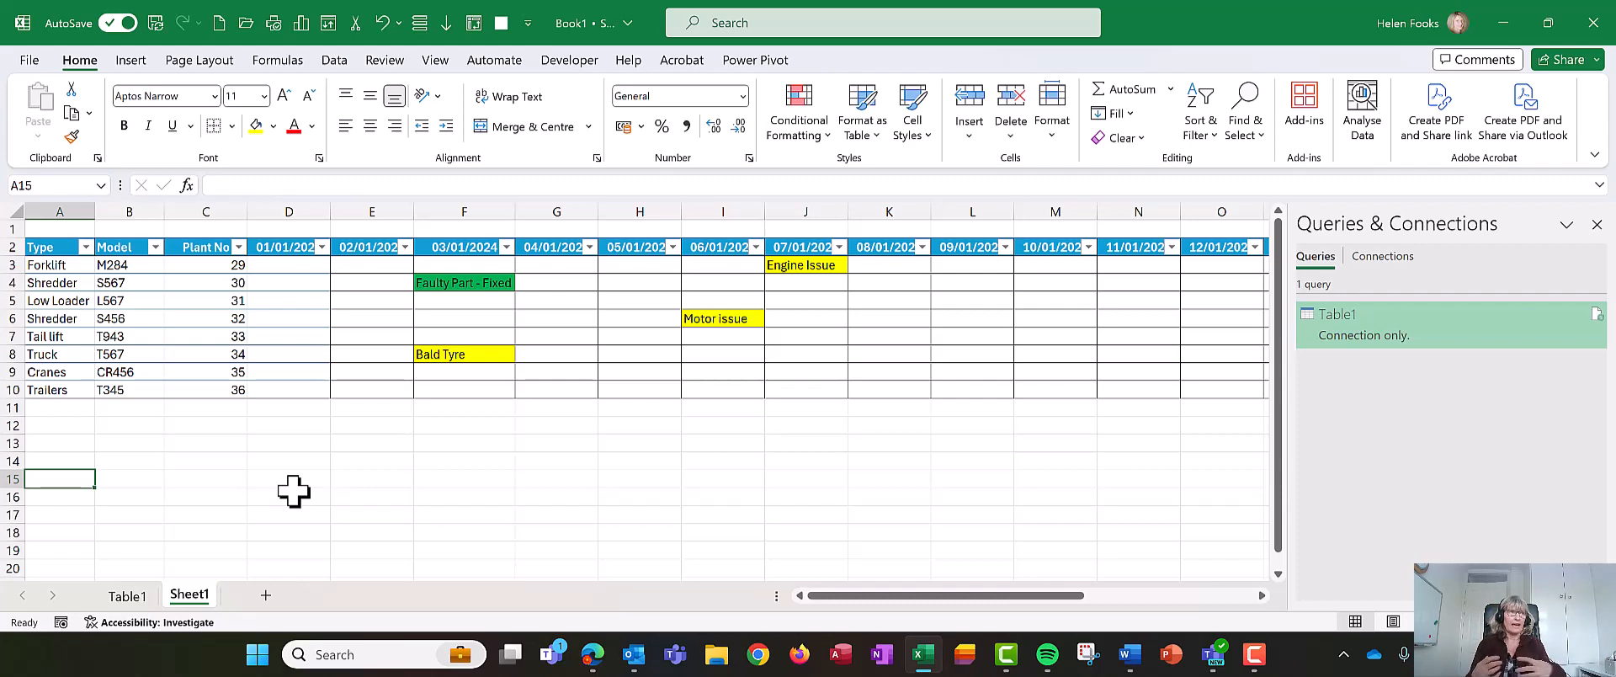
{"action": "key", "text": "Up"}
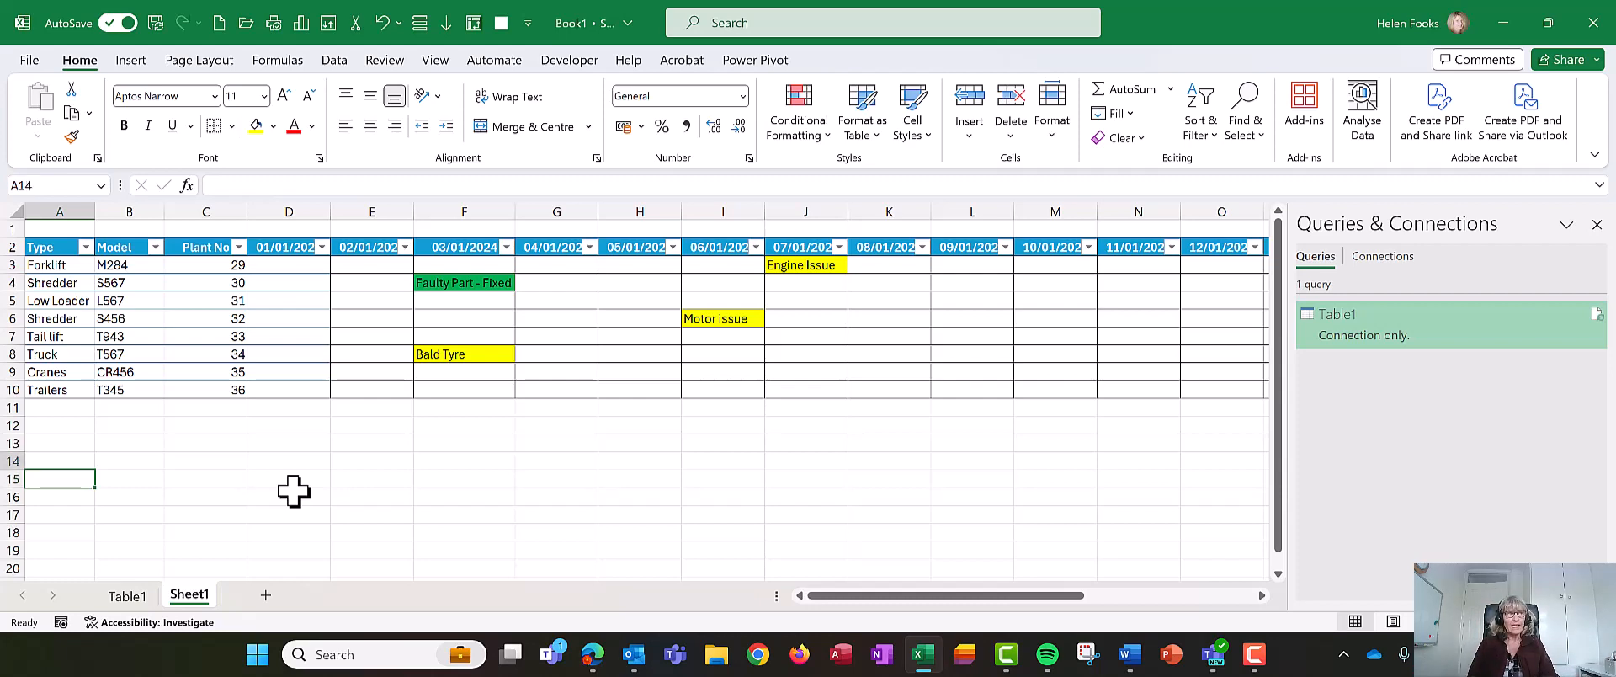
{"action": "type", "text": "Plant No"}
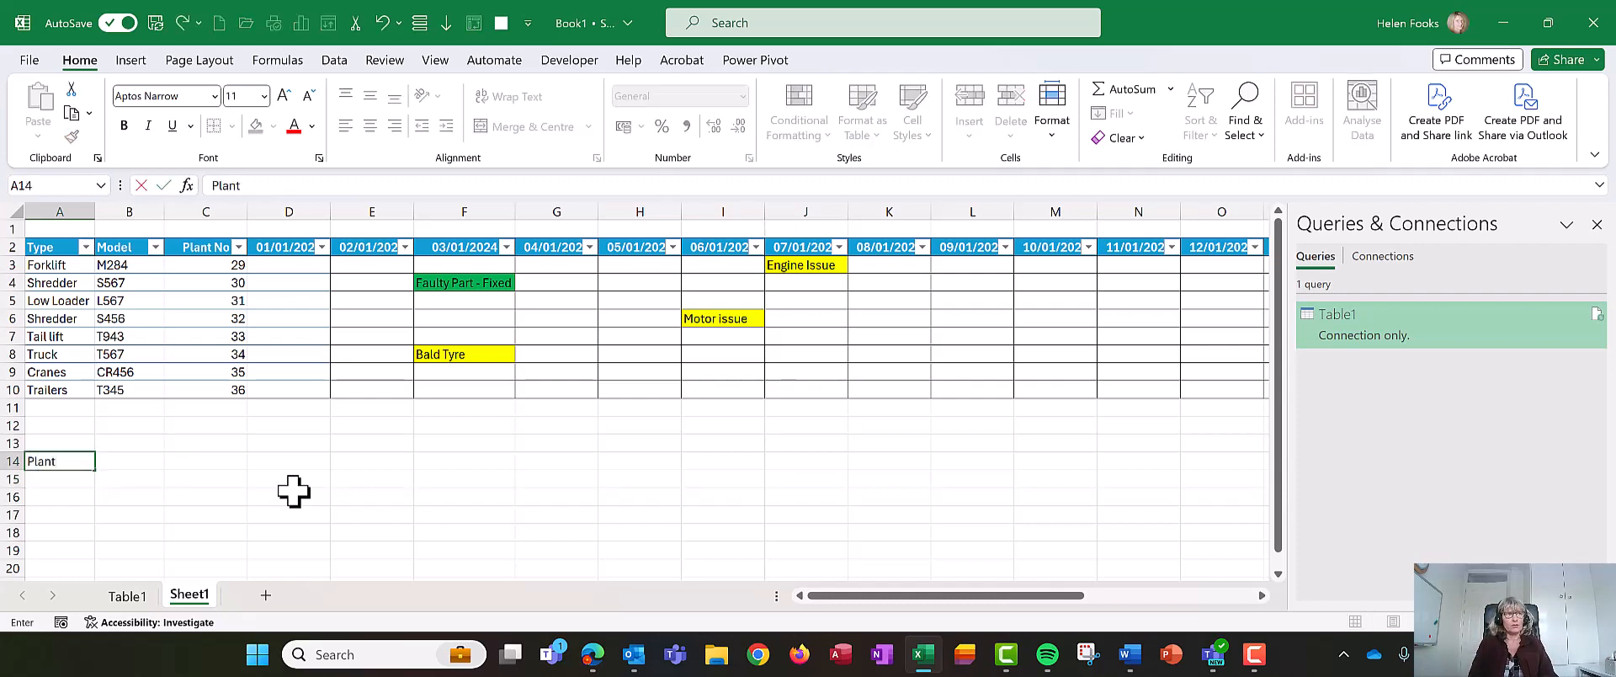
{"action": "key", "text": "Tab"}
{"action": "type", "text": "Type"}
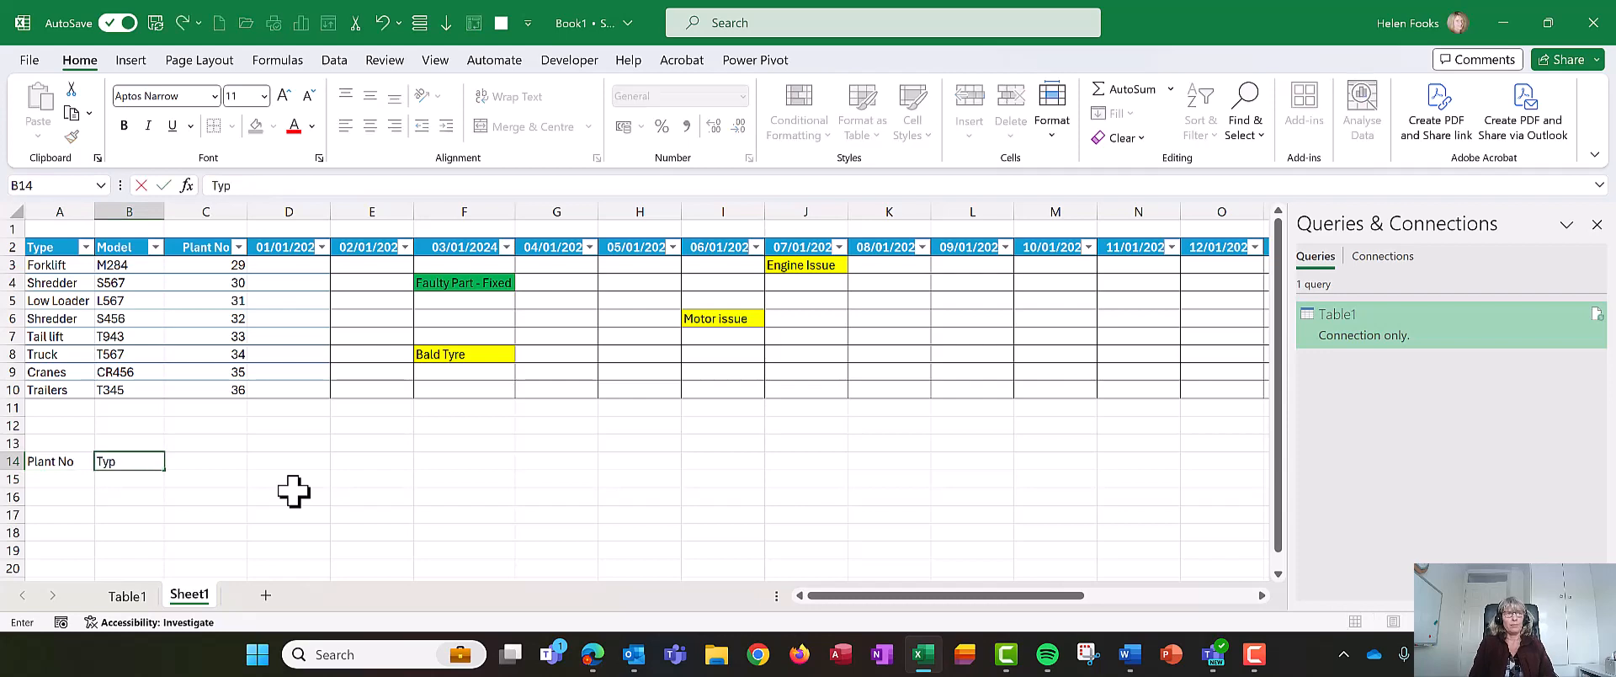
{"action": "key", "text": "Tab"}
{"action": "type", "text": "Model"}
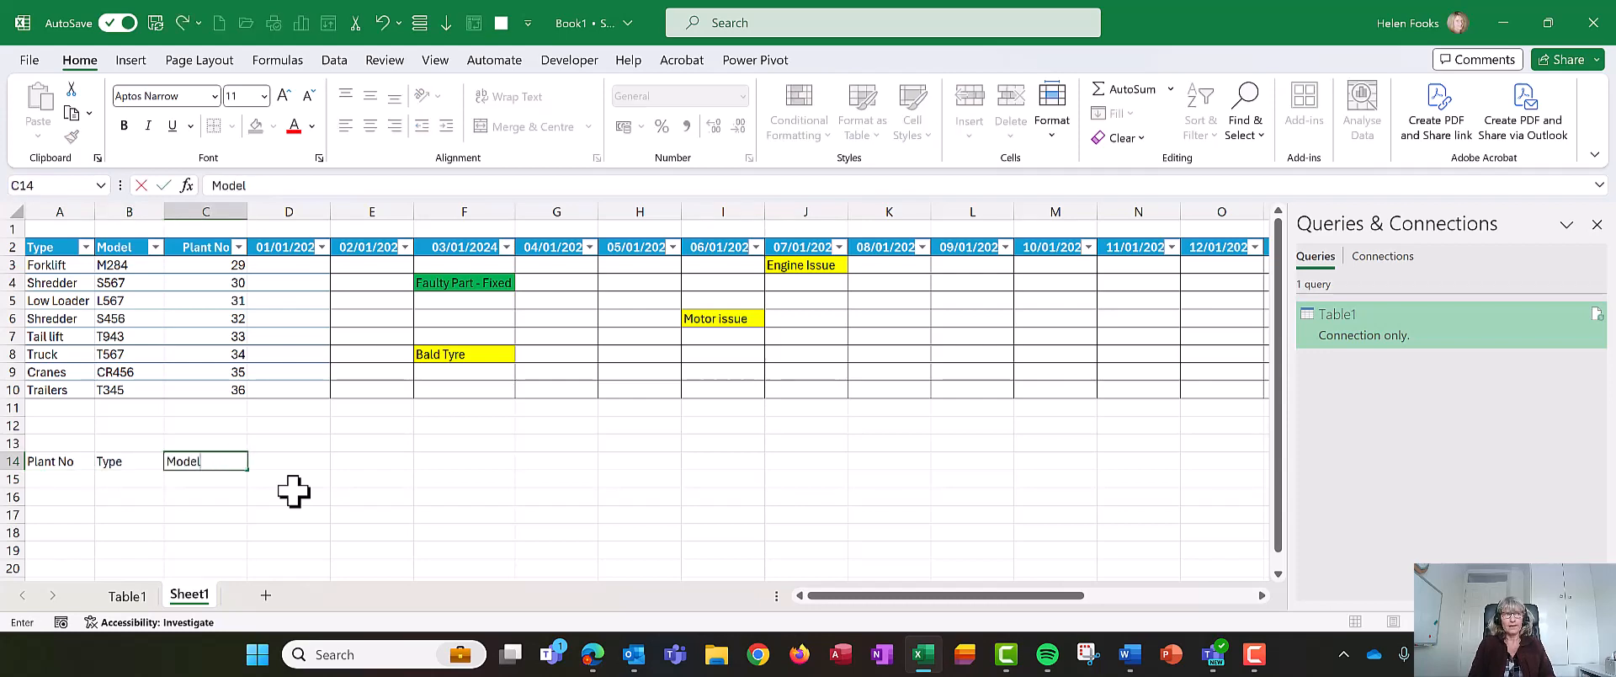
{"action": "key", "text": "Tab"}
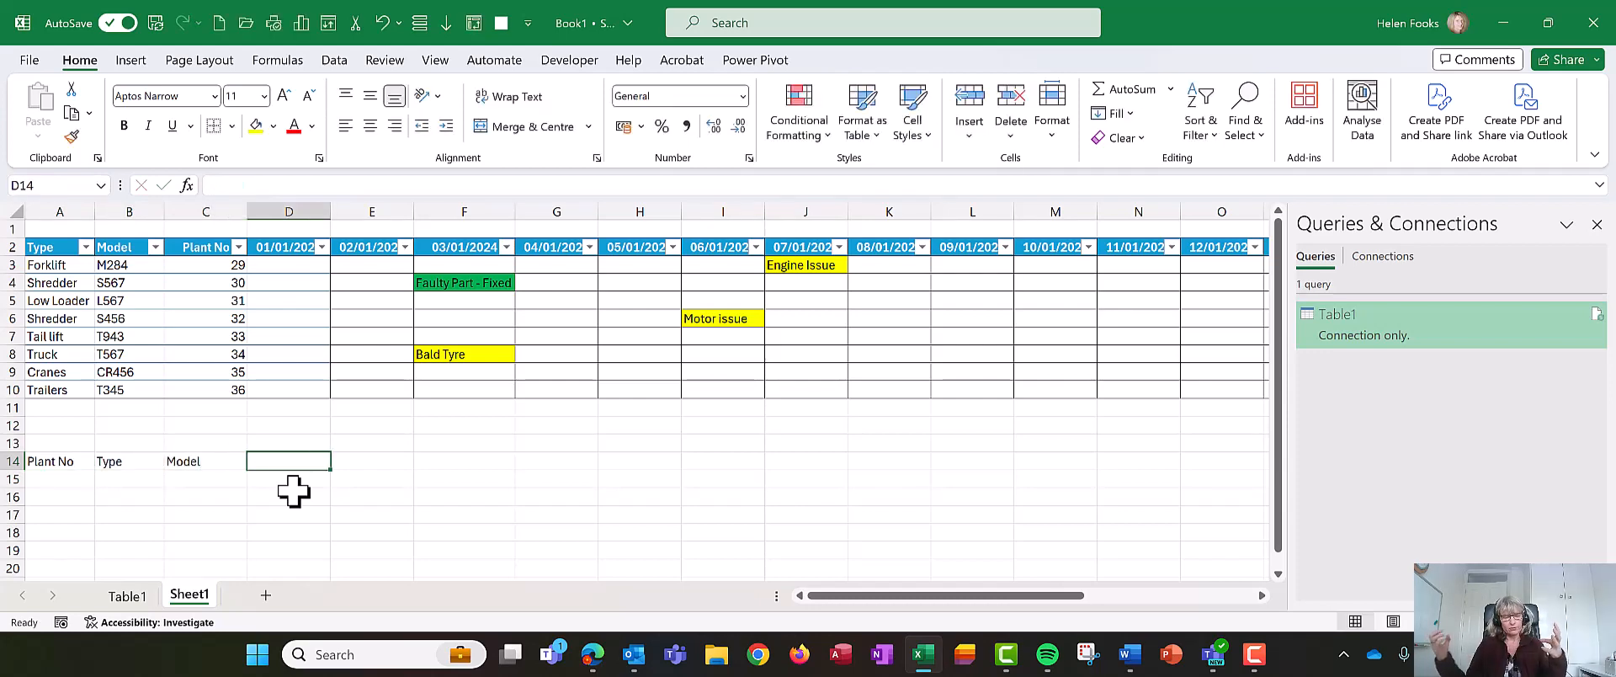
{"action": "type", "text": "Date"}
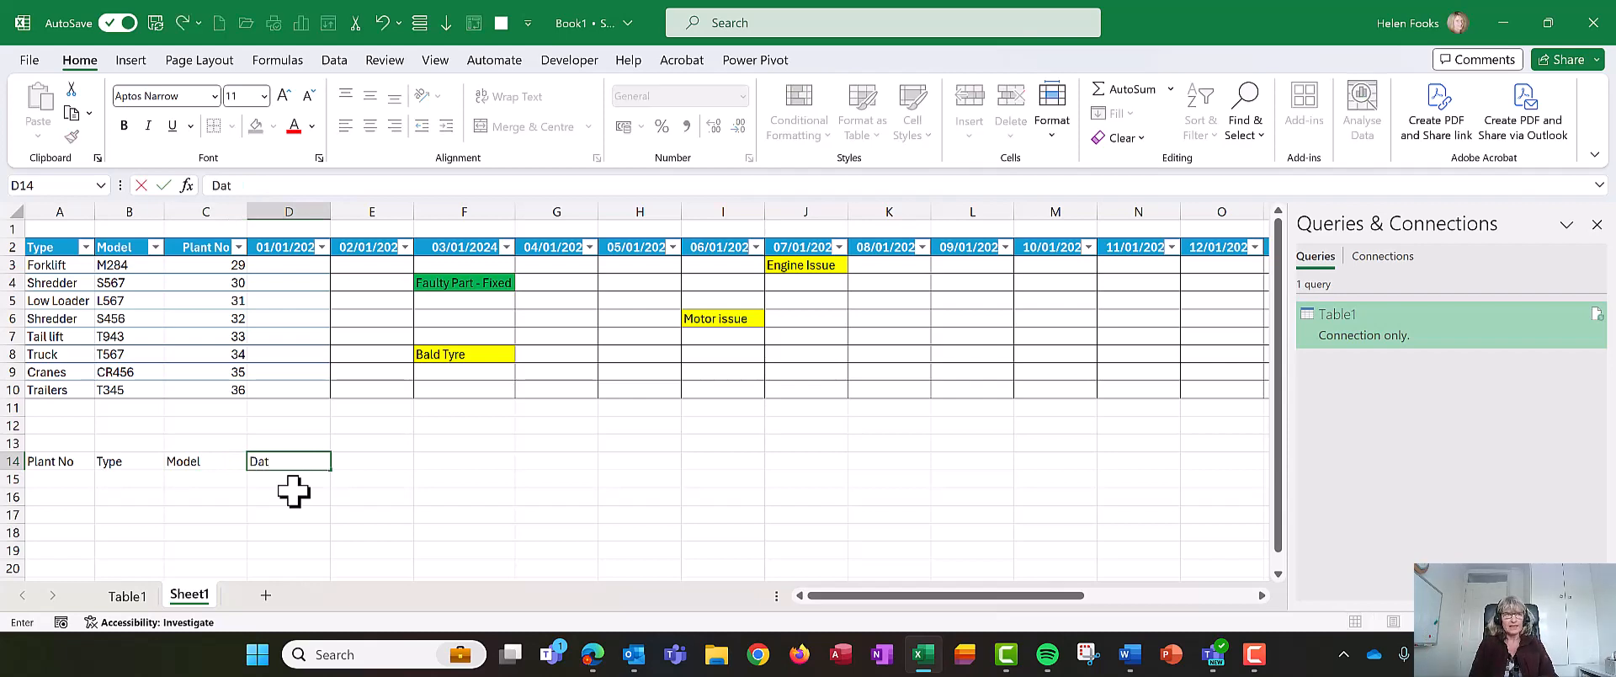
{"action": "key", "text": "Tab"}
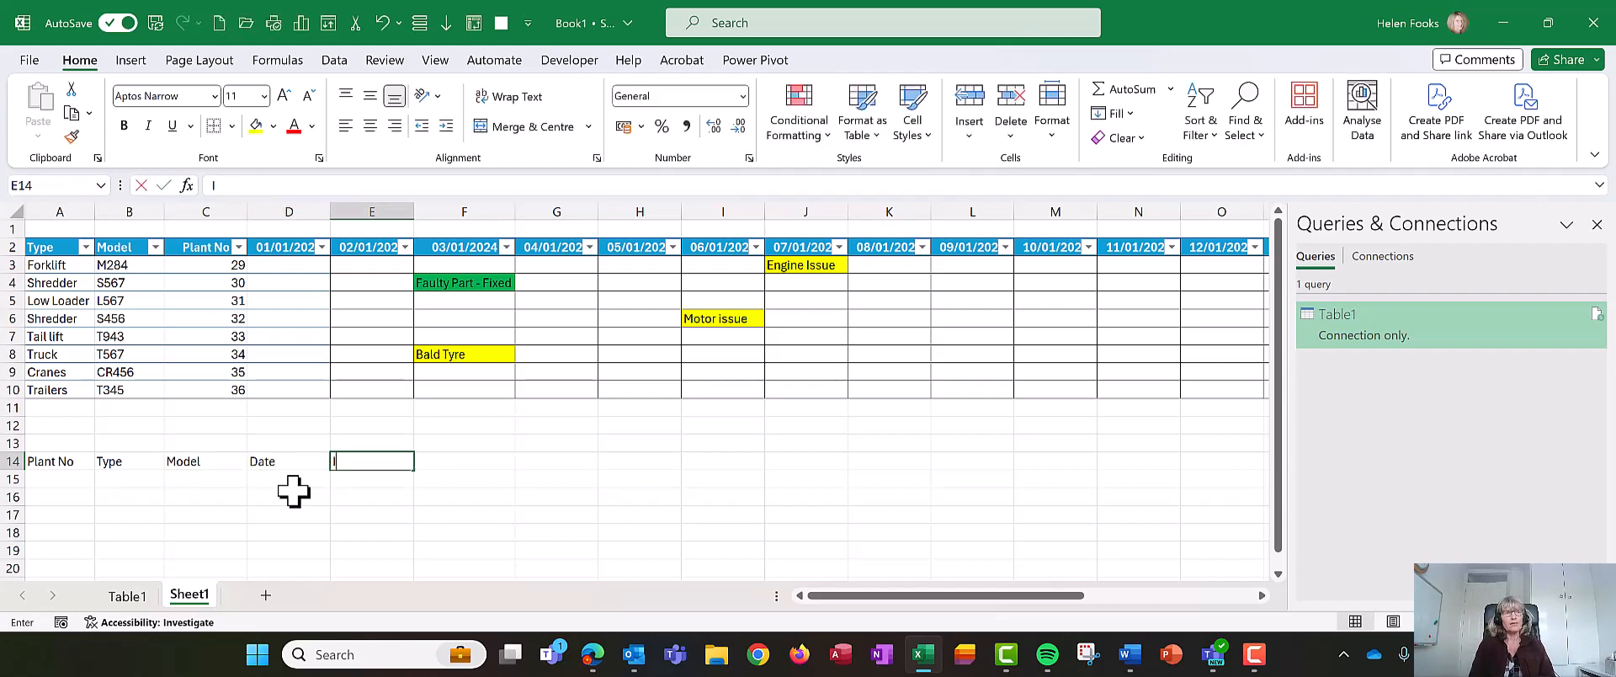
{"action": "type", "text": "Issue"}
{"action": "key", "text": "Tab"}
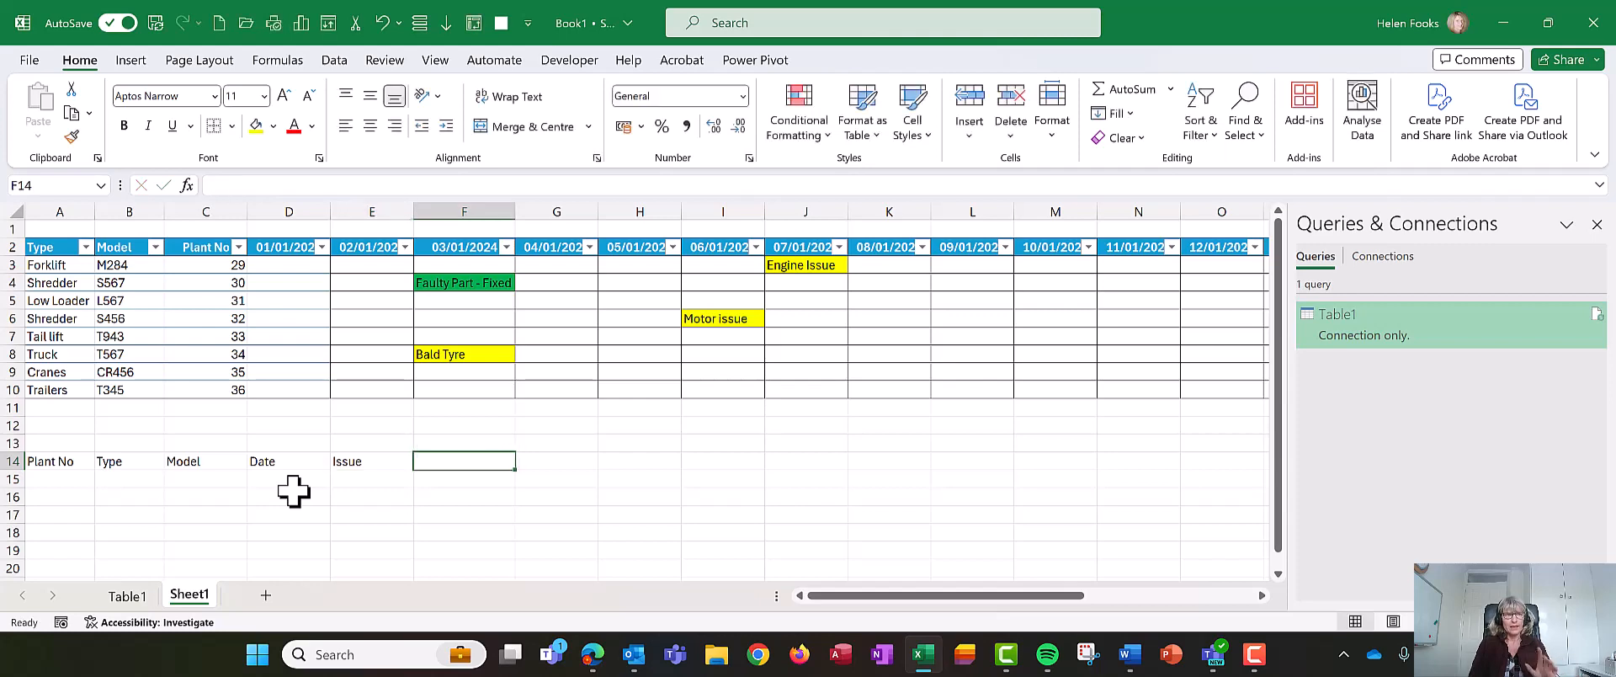
{"action": "type", "text": "Date"}
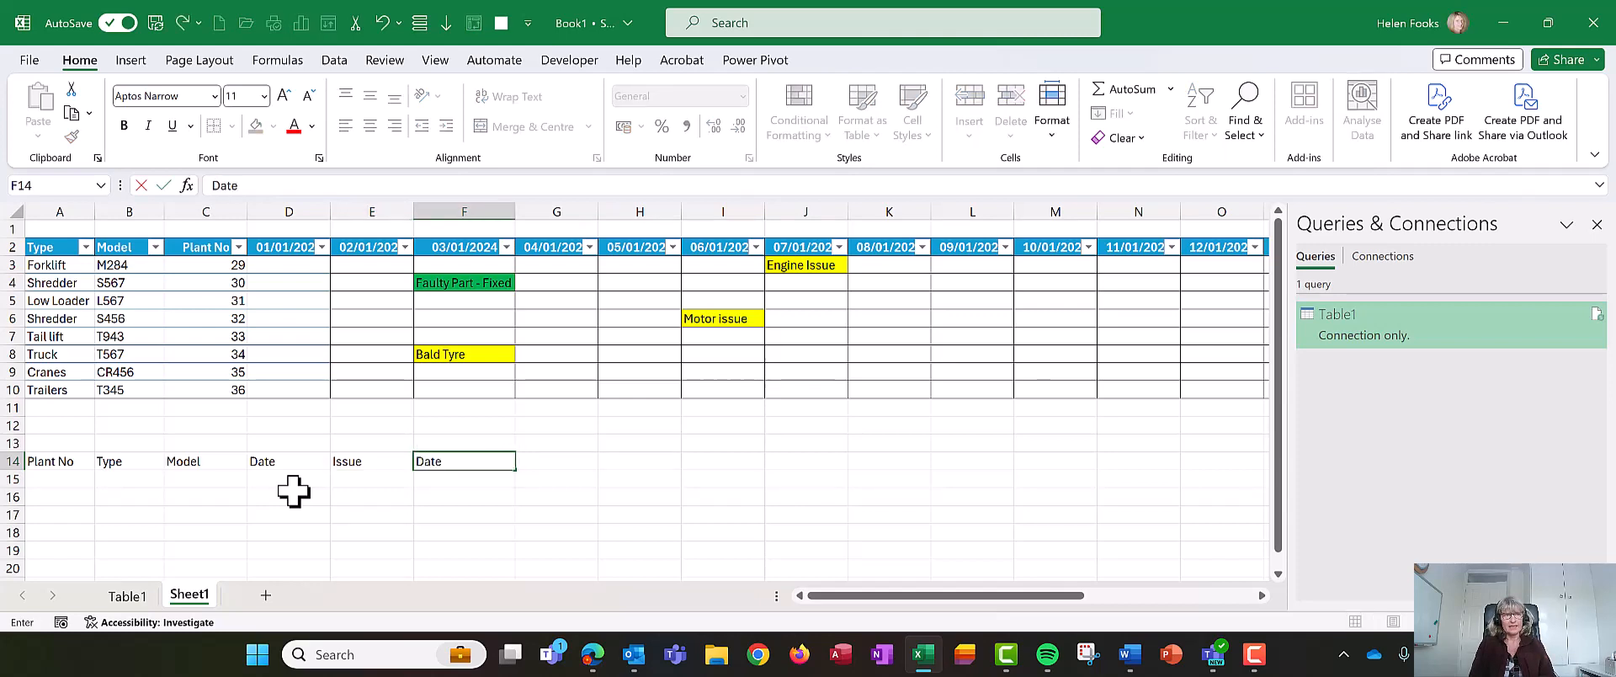
{"action": "type", "text": " Fixed"}
{"action": "key", "text": "Tab"}
{"action": "type", "text": "F"}
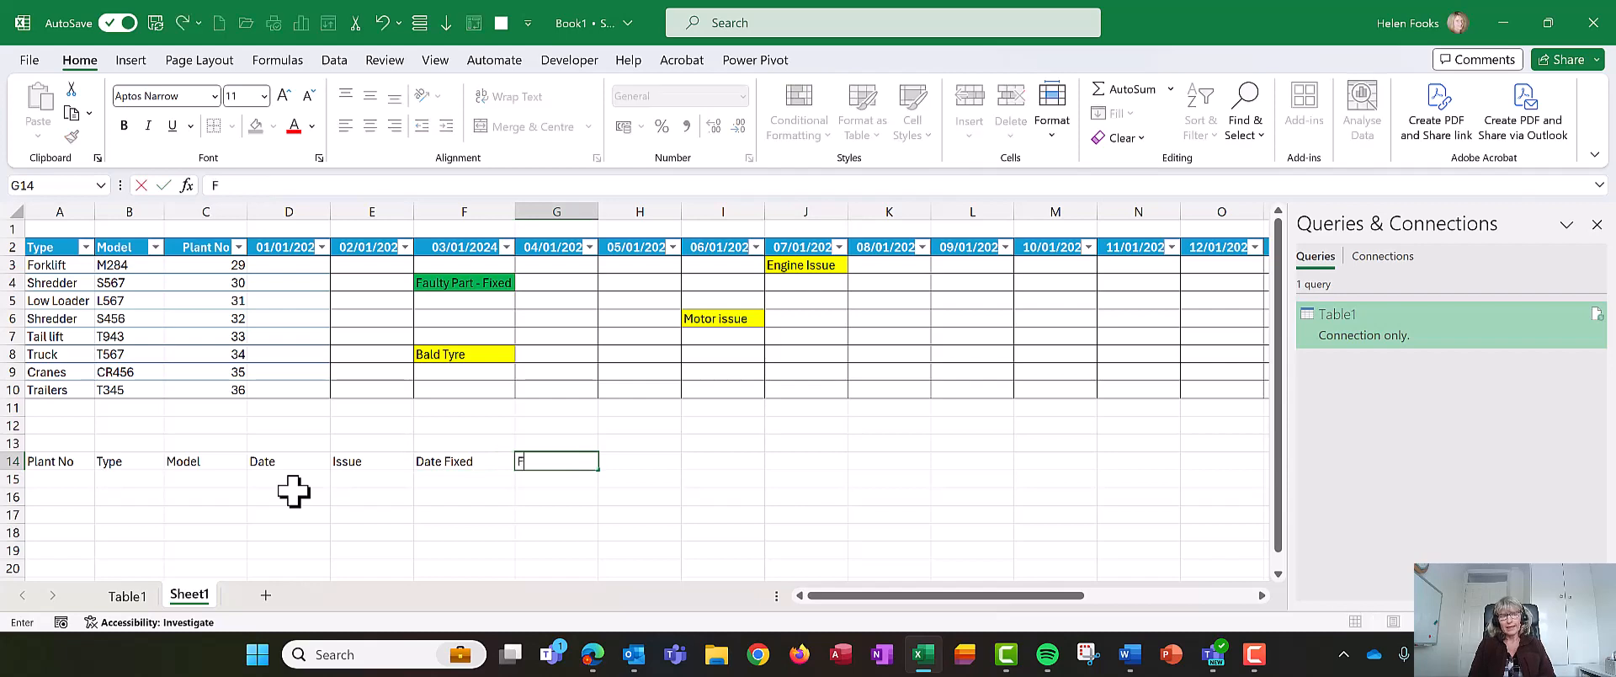
{"action": "type", "text": "ixed"}
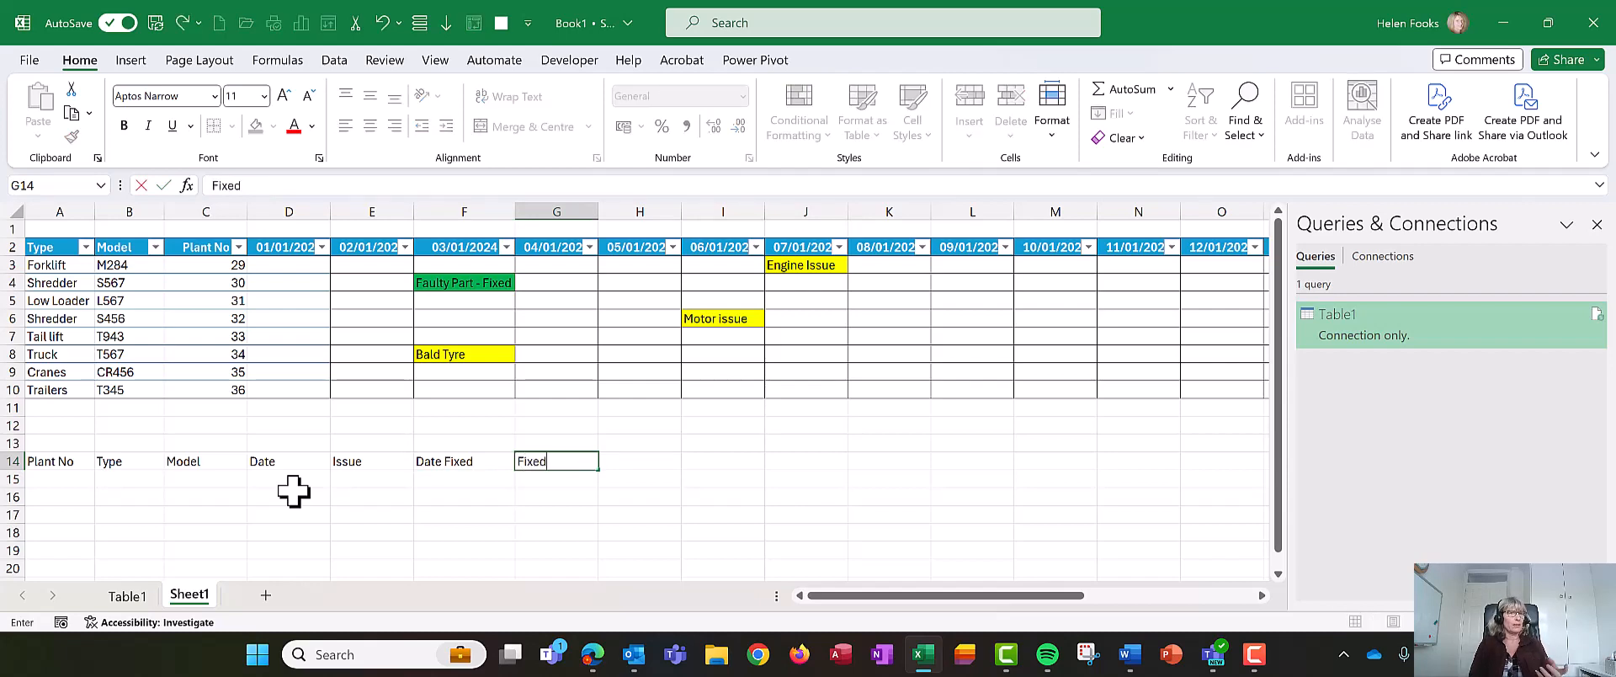
{"action": "key", "text": "Return"}
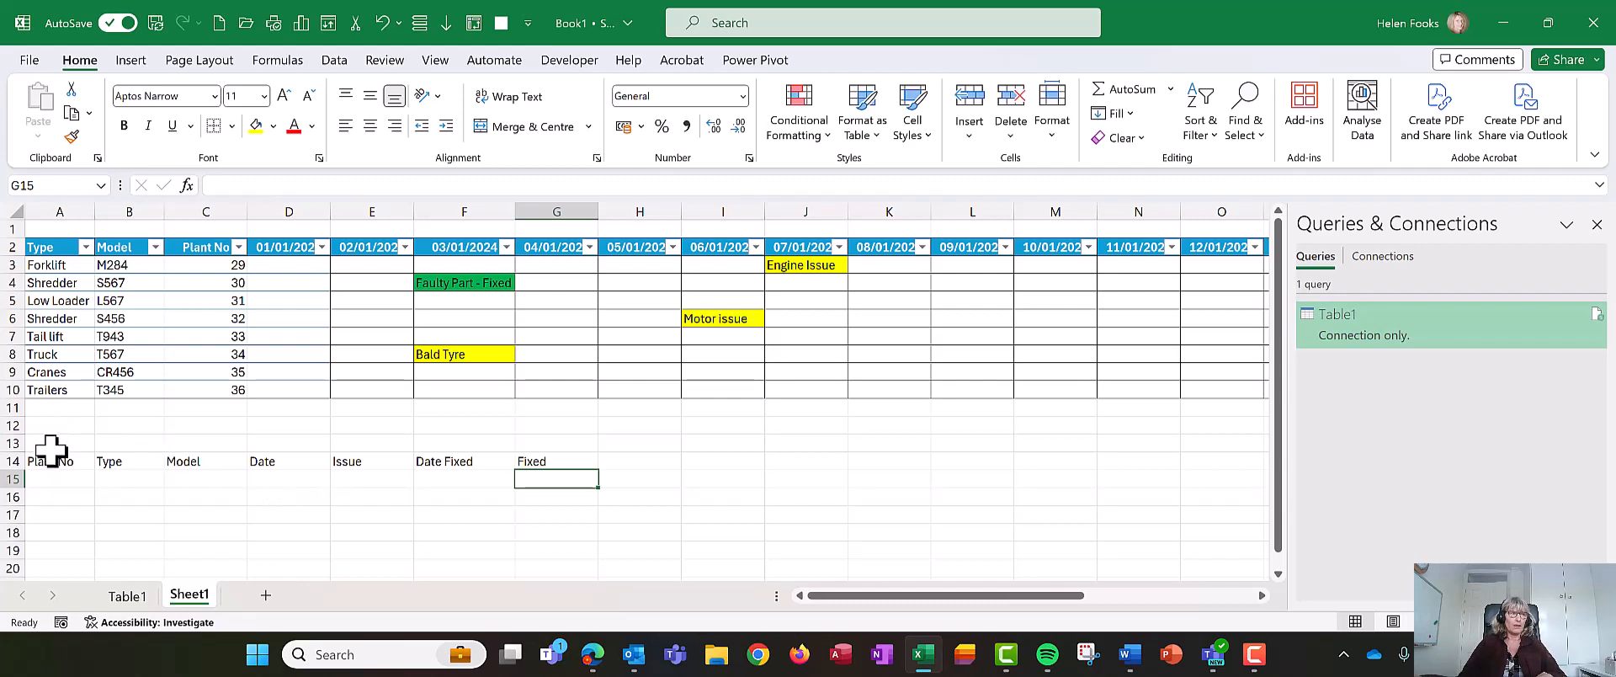
- Load the plant table into the Power Query Editor from the table range
{"action": "left_click_drag", "start_coordinate": [51, 459], "coordinate": [527, 454]}
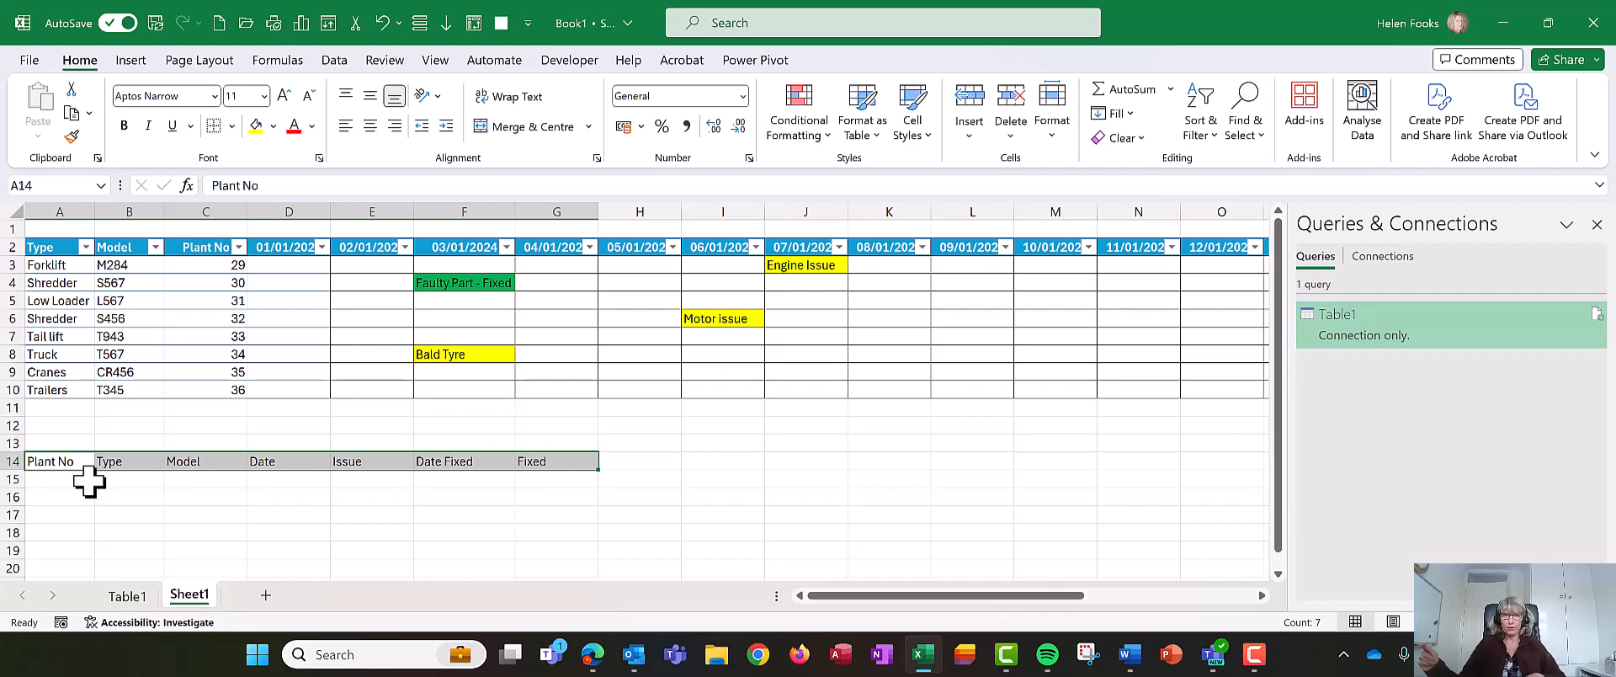
{"action": "left_click", "coordinate": [181, 330]}
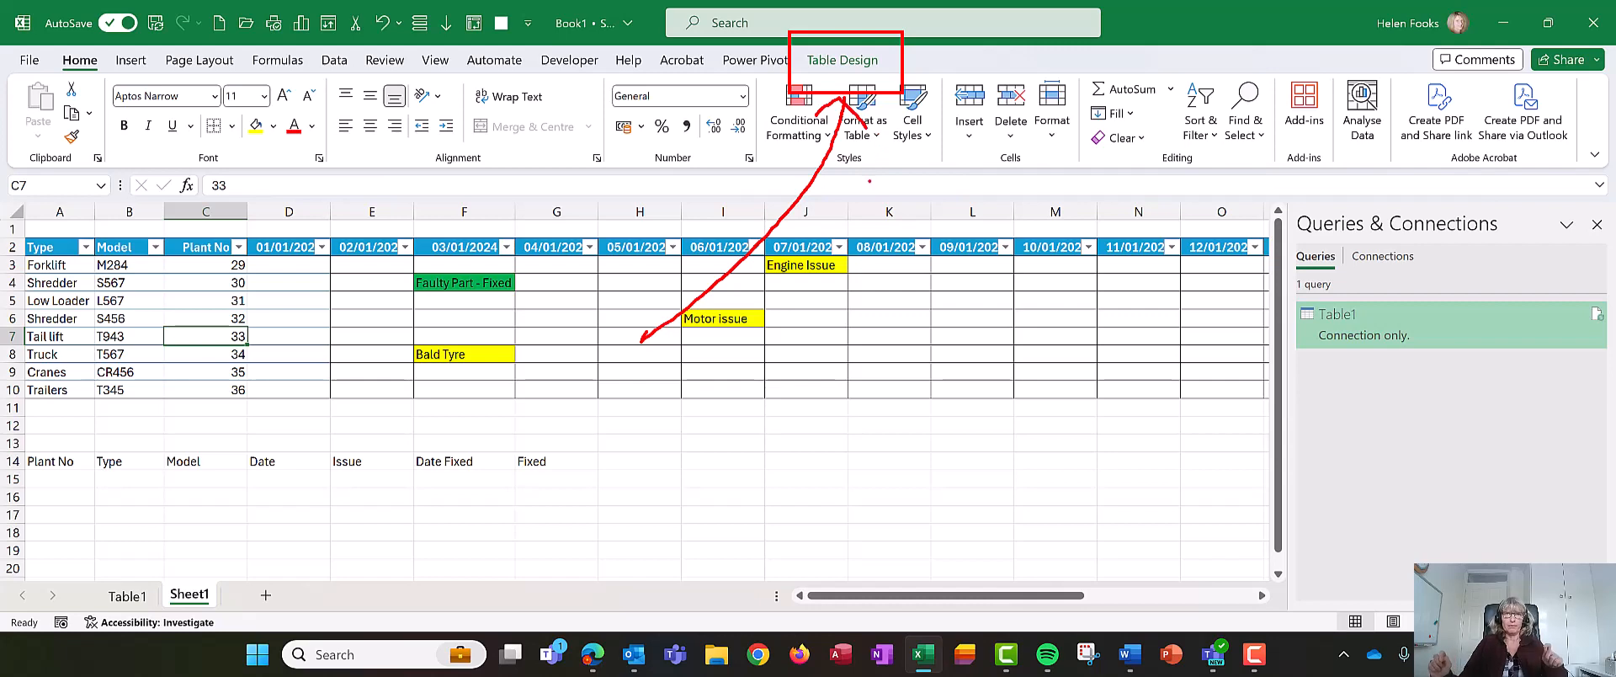
{"action": "left_click", "coordinate": [855, 126]}
{"action": "left_click", "coordinate": [854, 131]}
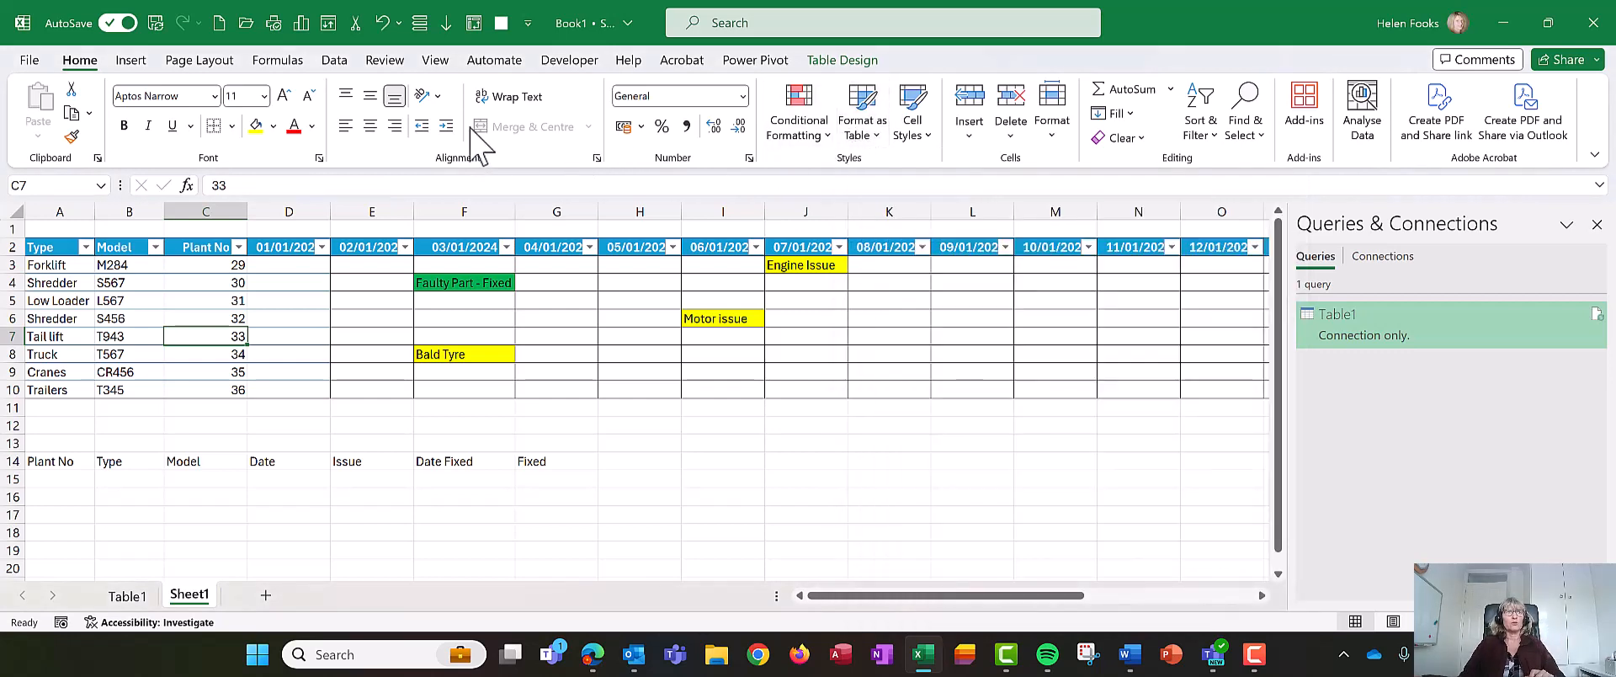
{"action": "left_click", "coordinate": [333, 60]}
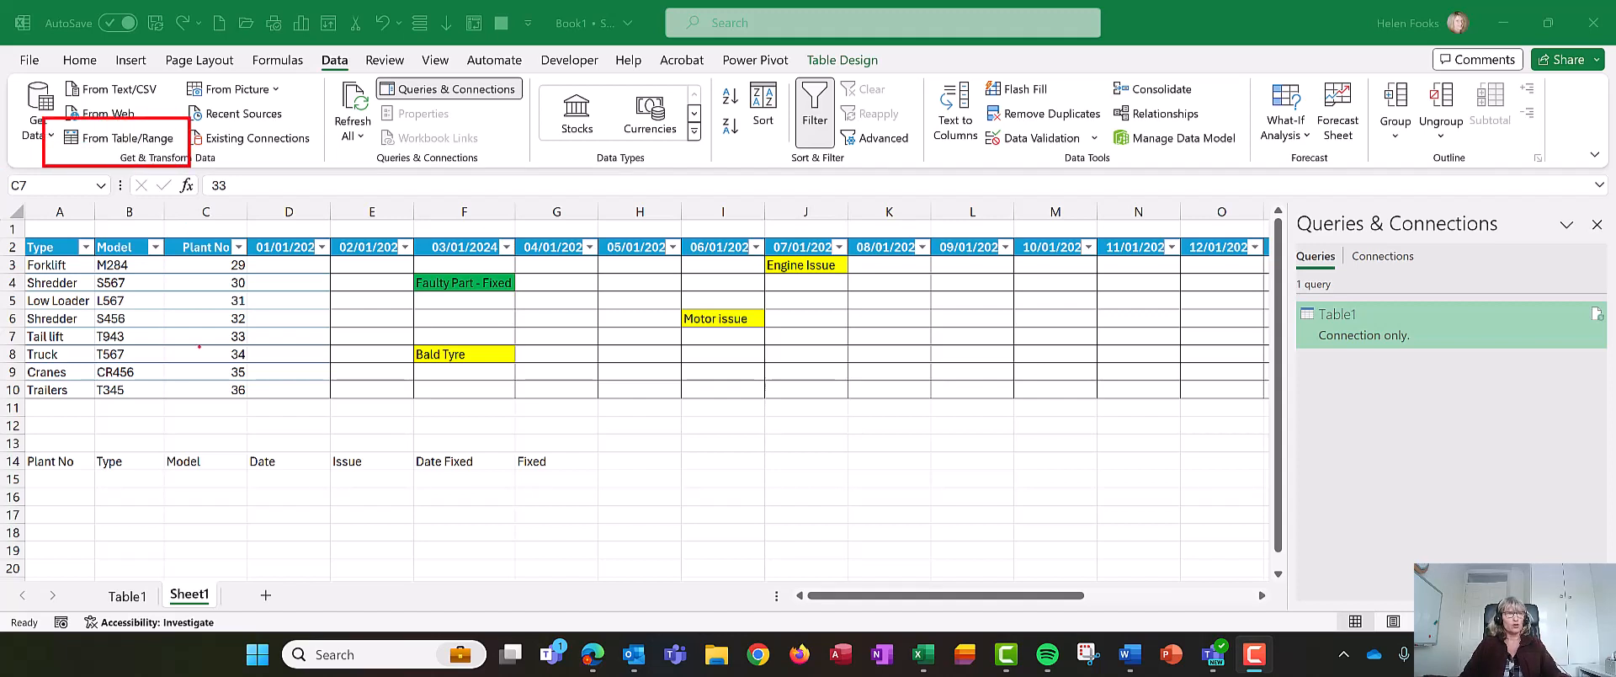
{"action": "key", "text": "Escape"}
{"action": "left_click", "coordinate": [215, 307]}
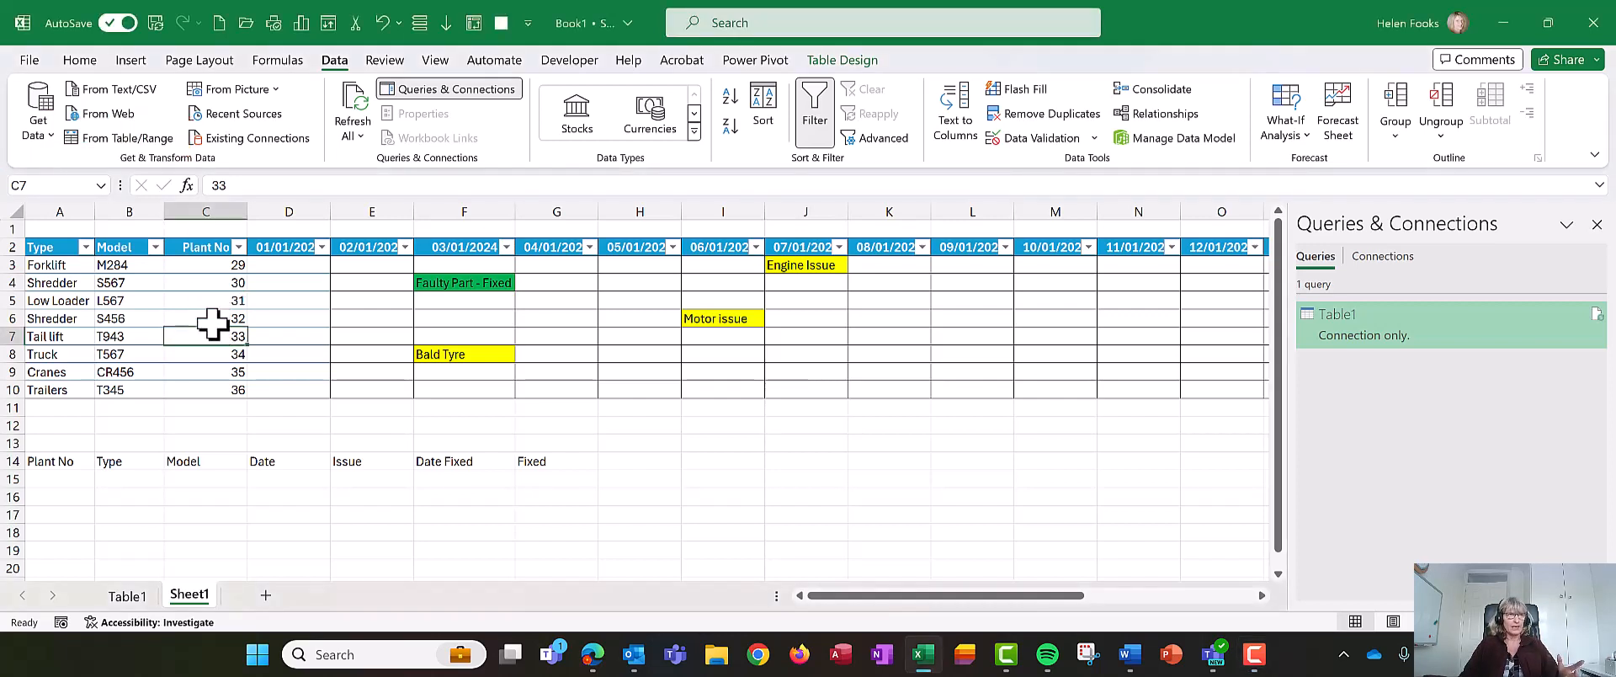
{"action": "left_click", "coordinate": [143, 138]}
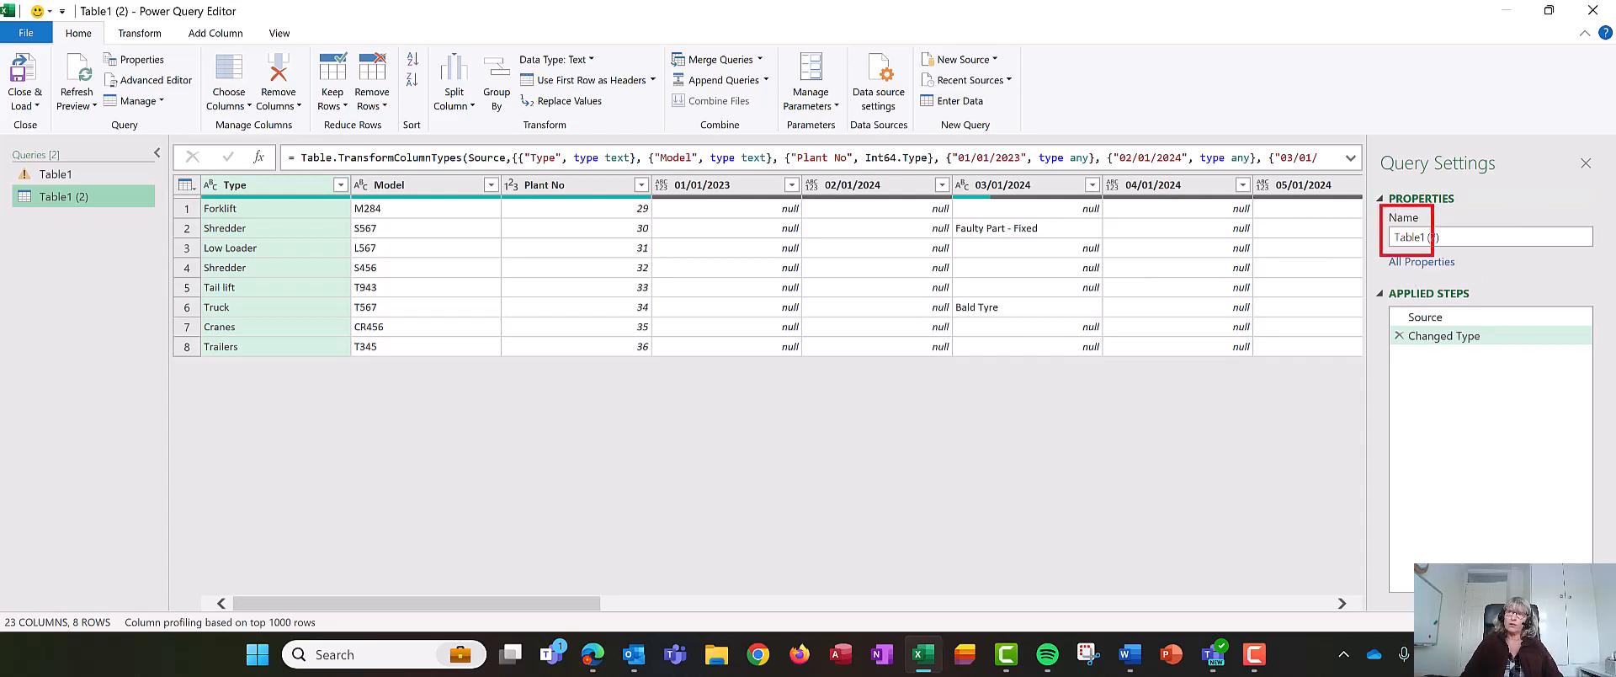
- Rename the query to QRY Tidy
{"action": "key", "text": "Escape"}
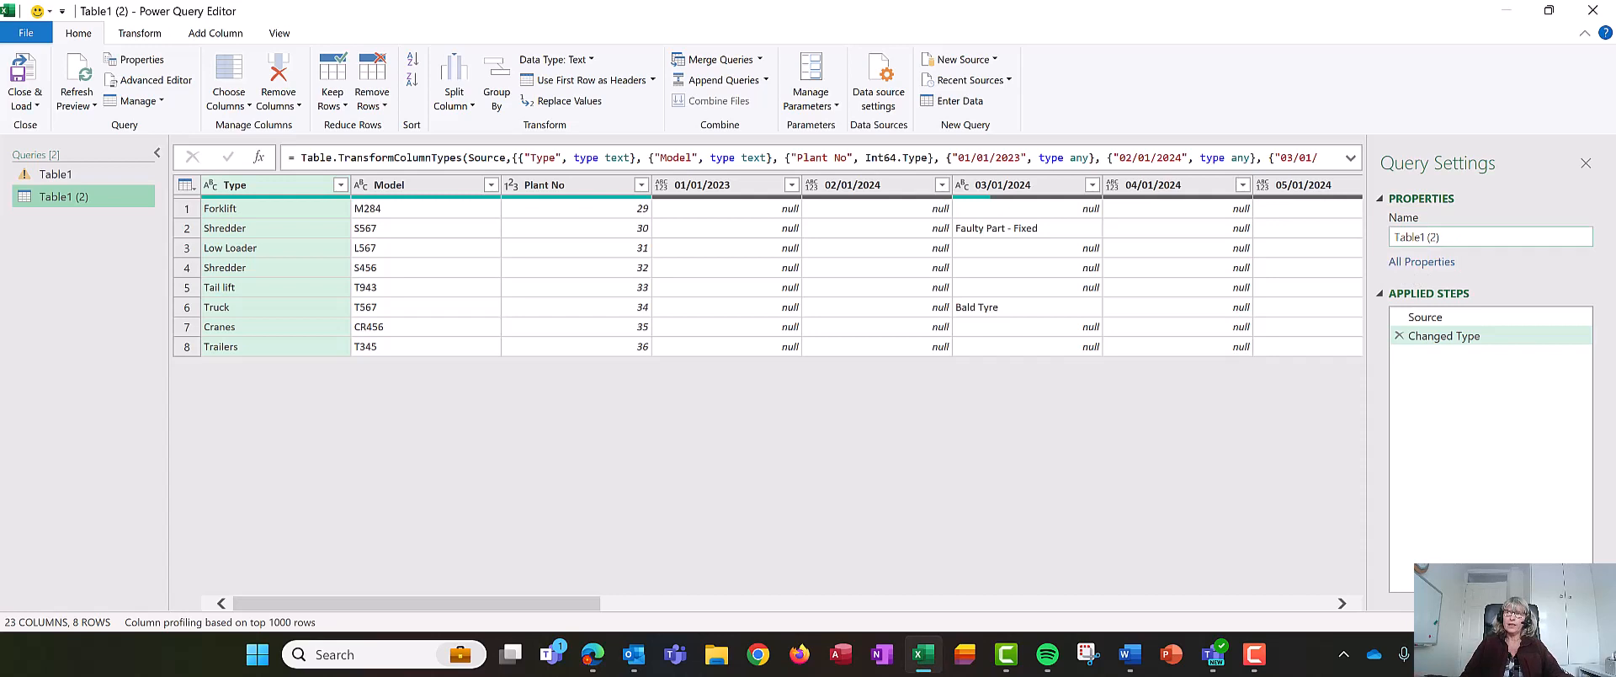
{"action": "left_click_drag", "start_coordinate": [1449, 241], "coordinate": [1292, 252]}
{"action": "type", "text": "QRY Tidy"}
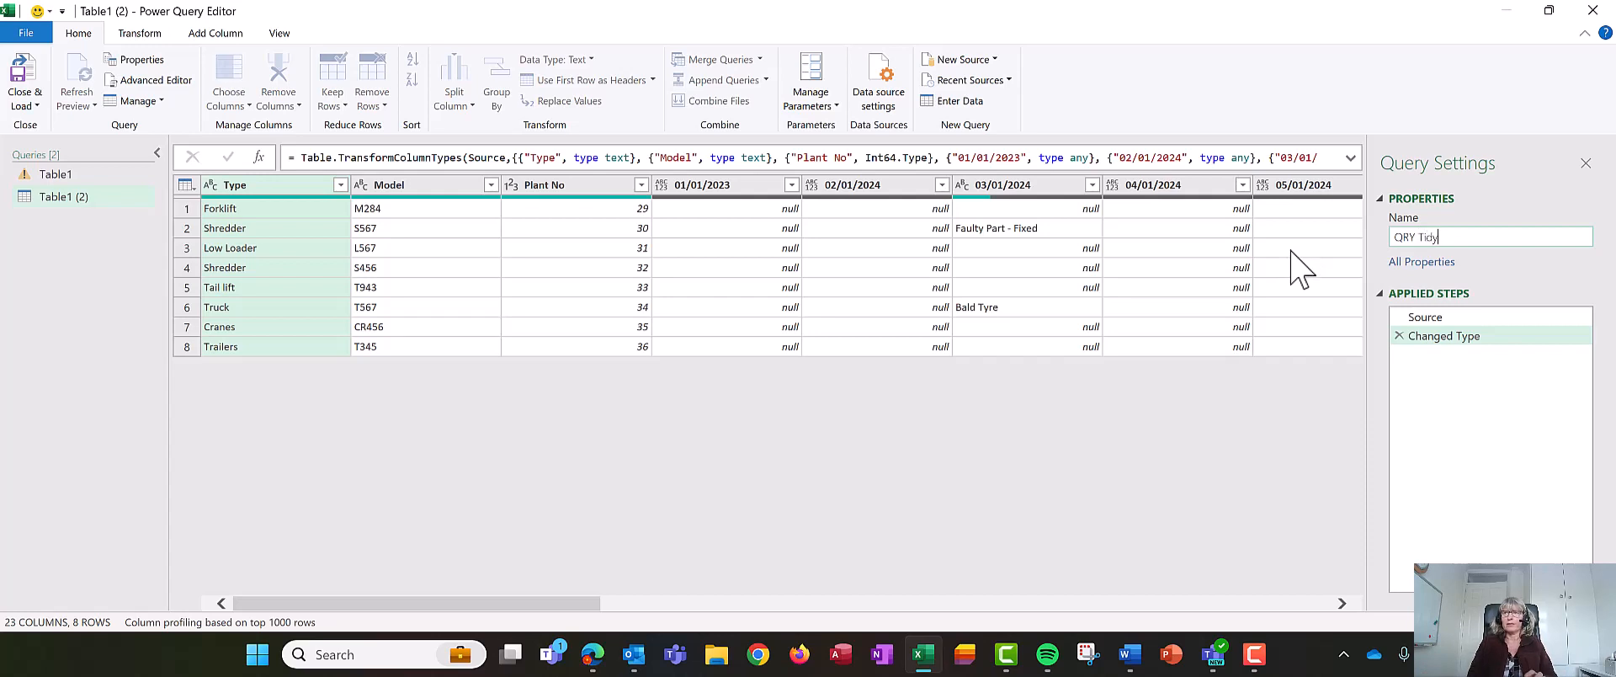
{"action": "key", "text": "Return"}
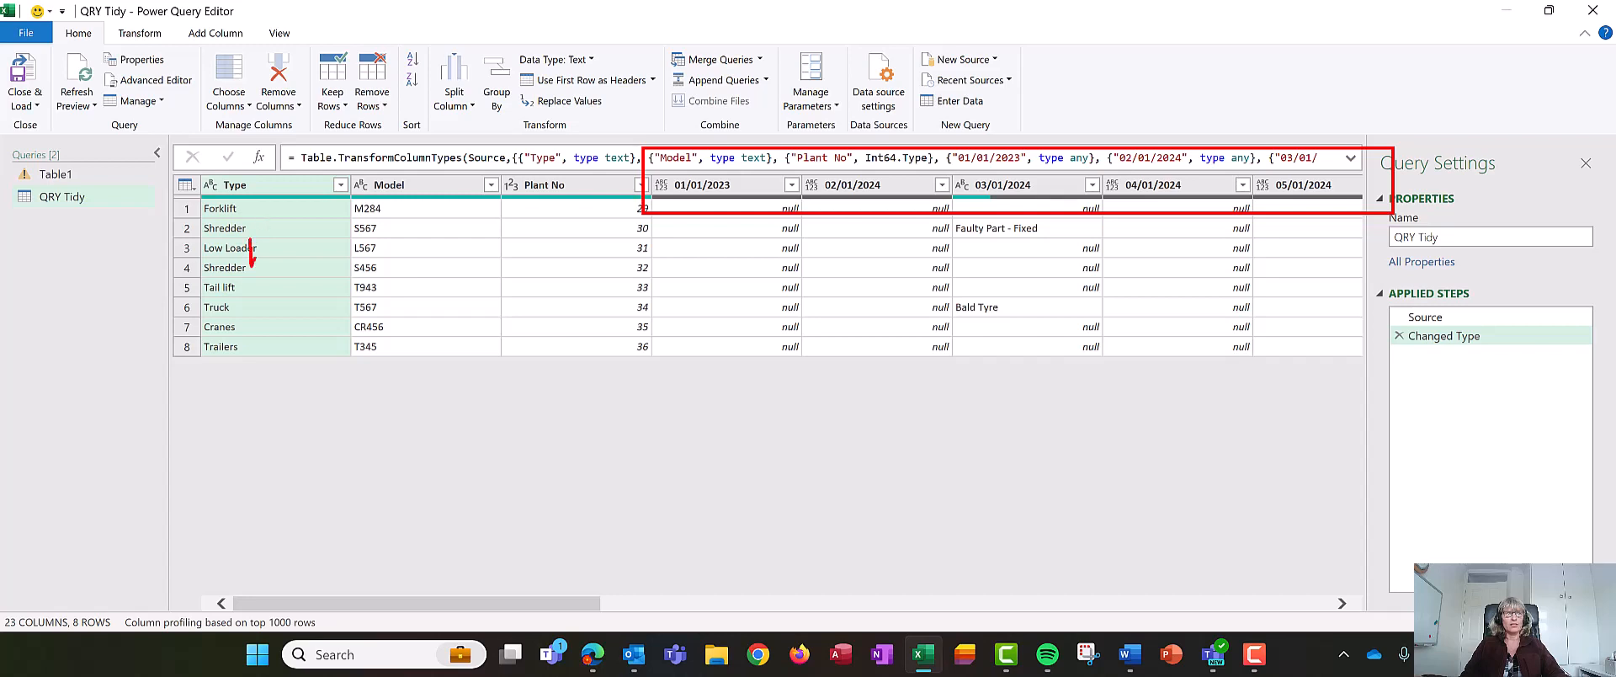
{"action": "left_click_drag", "start_coordinate": [251, 264], "coordinate": [299, 187]}
{"action": "left_click_drag", "start_coordinate": [416, 253], "coordinate": [439, 216]}
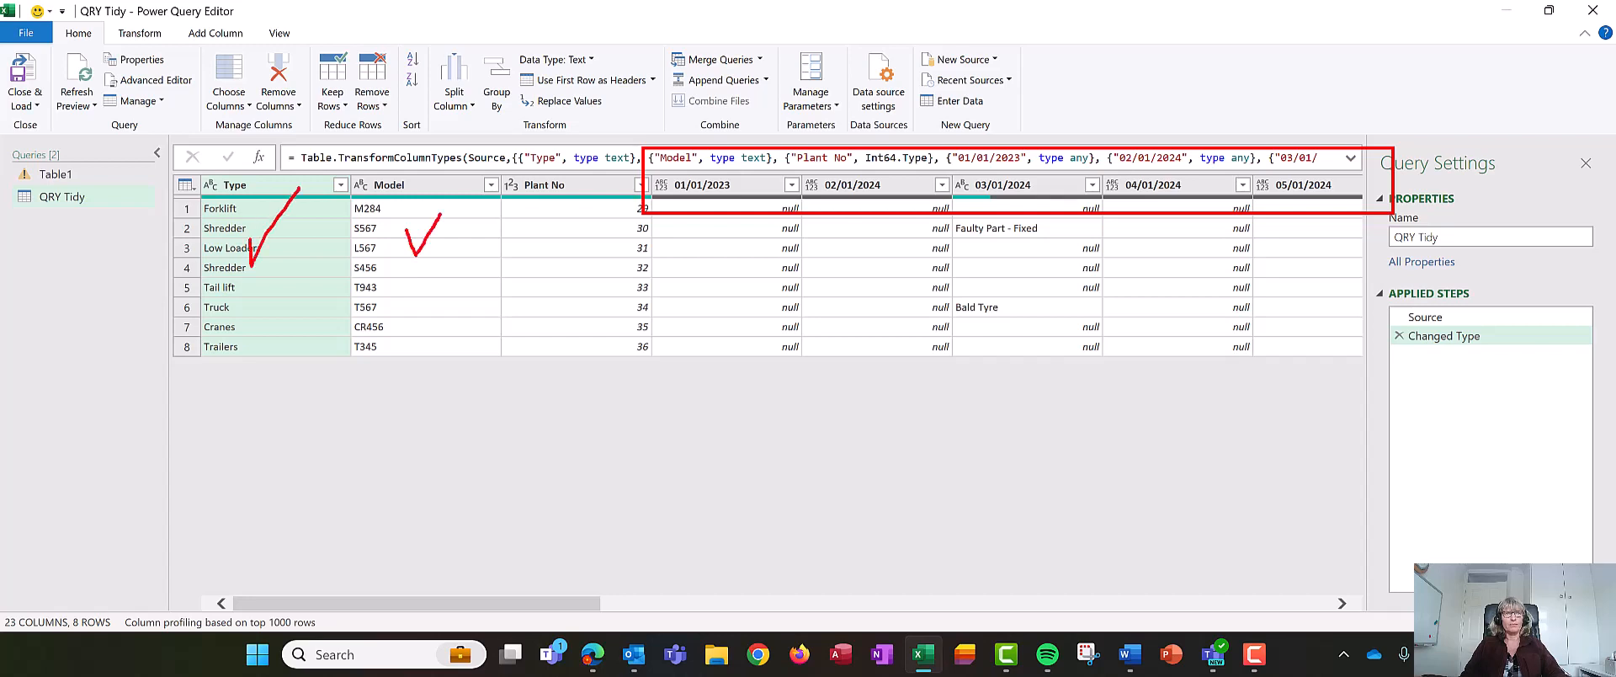
{"action": "left_click_drag", "start_coordinate": [539, 250], "coordinate": [609, 182]}
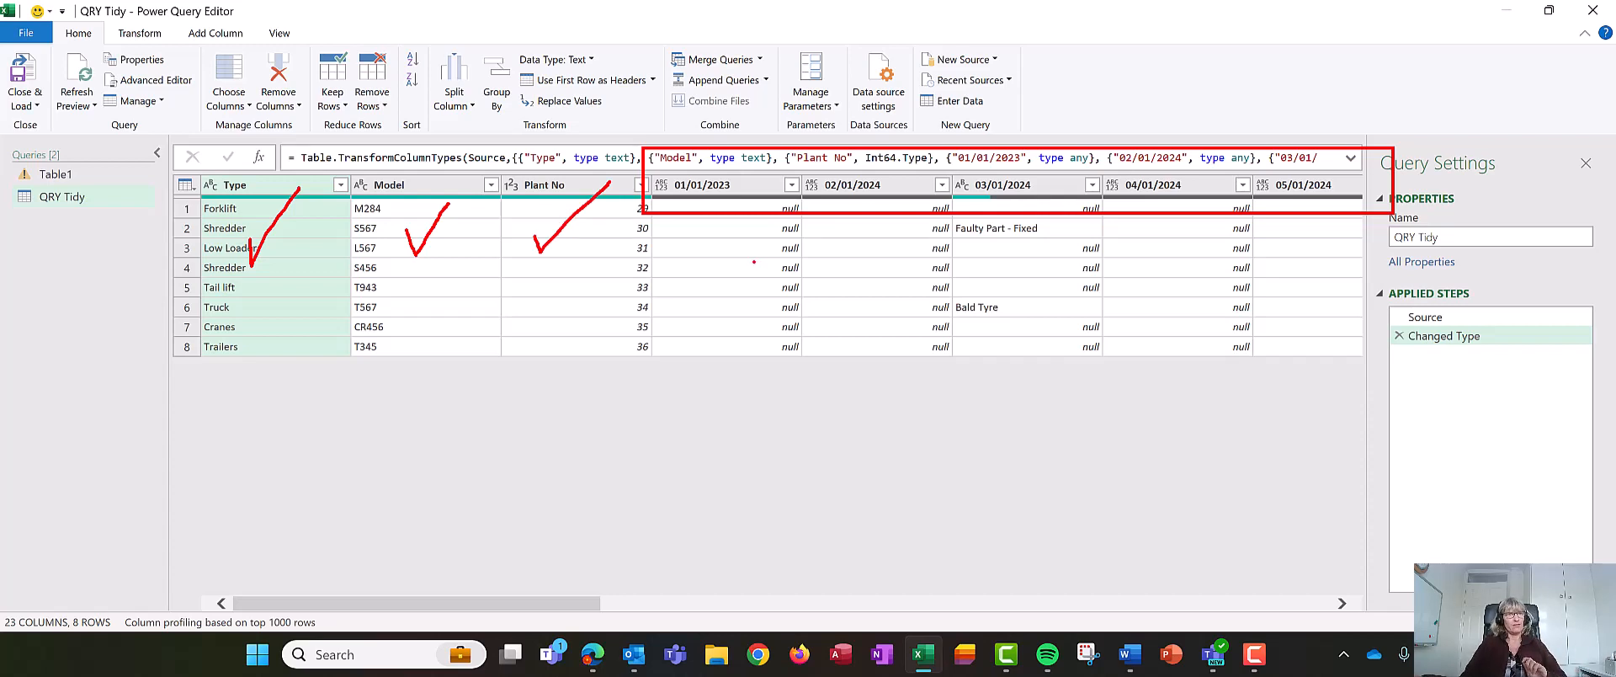
{"action": "key", "text": "Escape"}
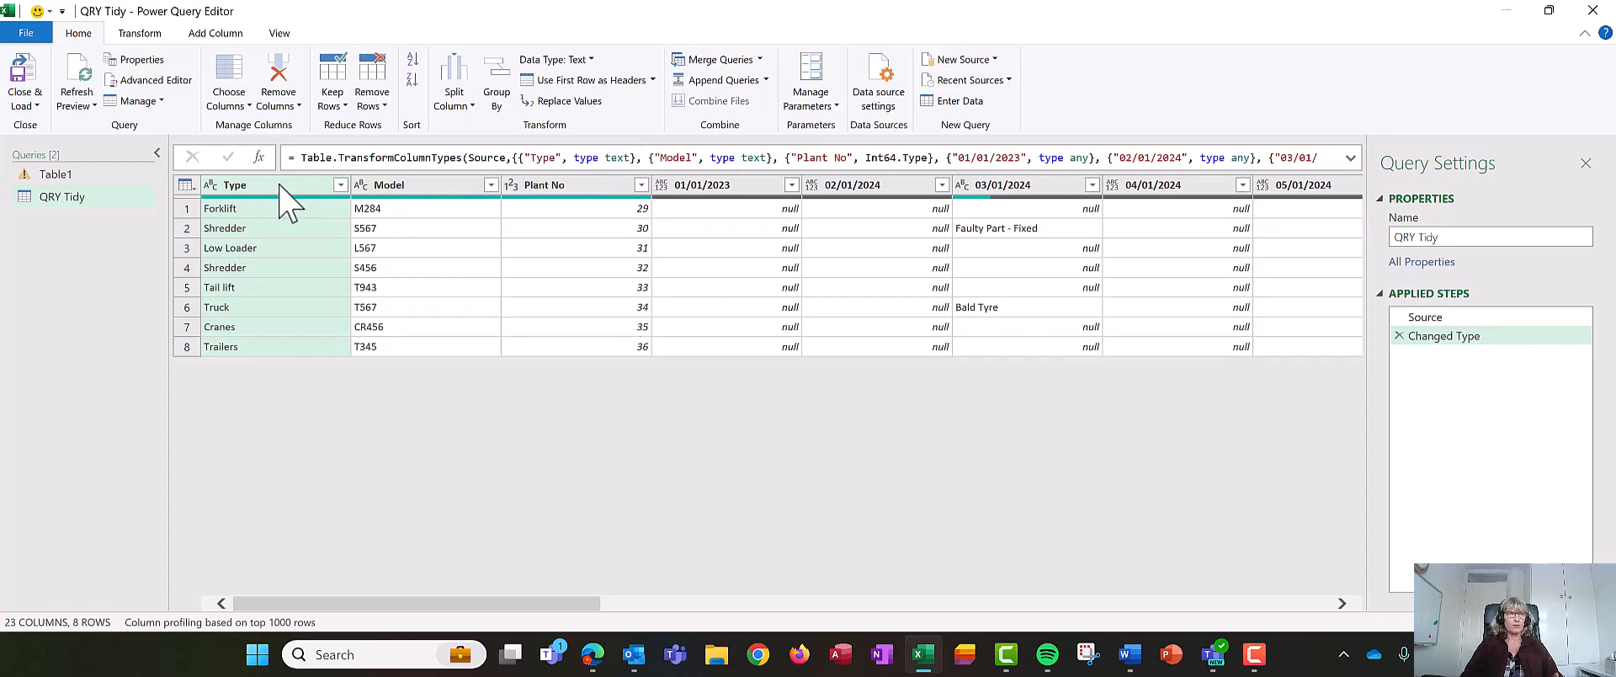
- Select the Type, Model and Plant No columns and unpivot all the other columns
{"action": "left_click", "coordinate": [452, 186], "text": "ctrl"}
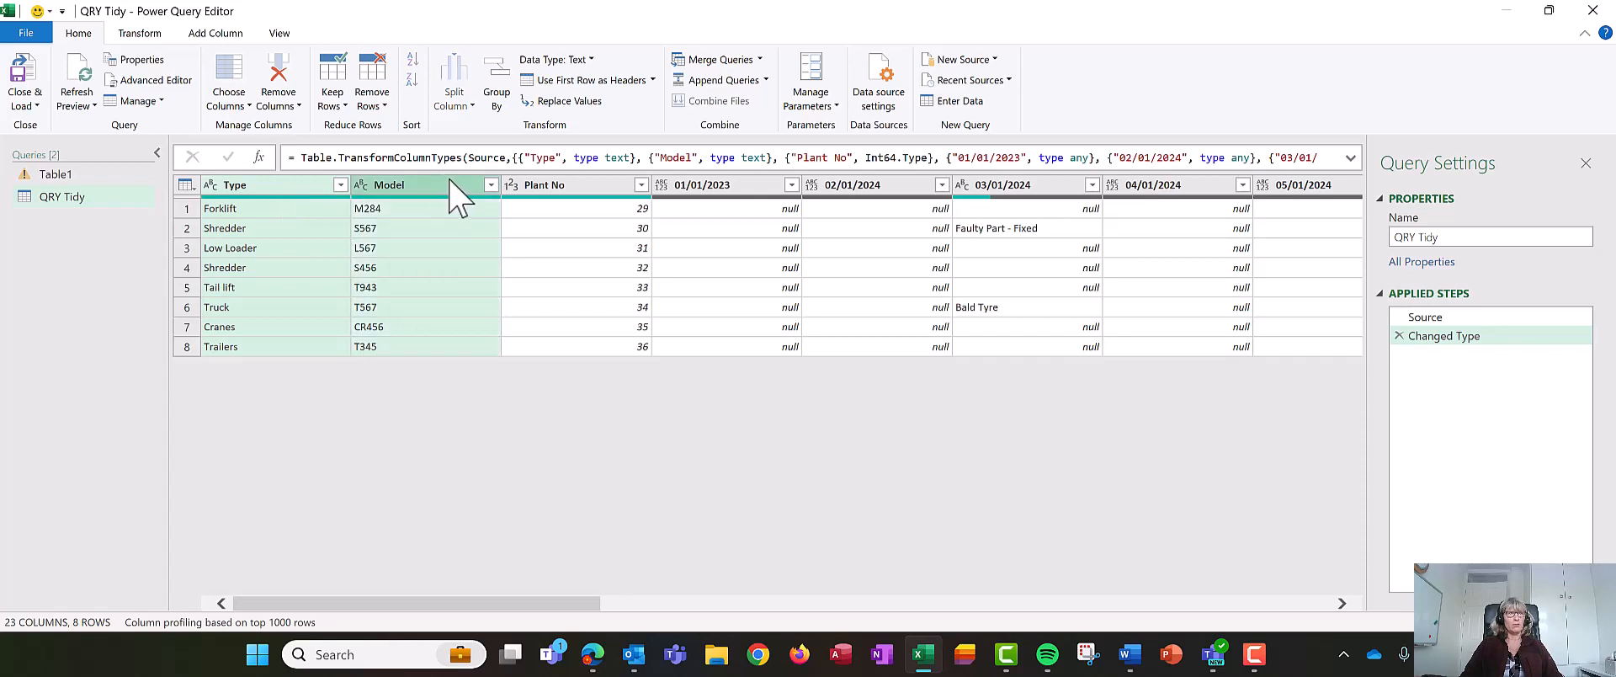
{"action": "left_click", "coordinate": [553, 187], "text": "ctrl"}
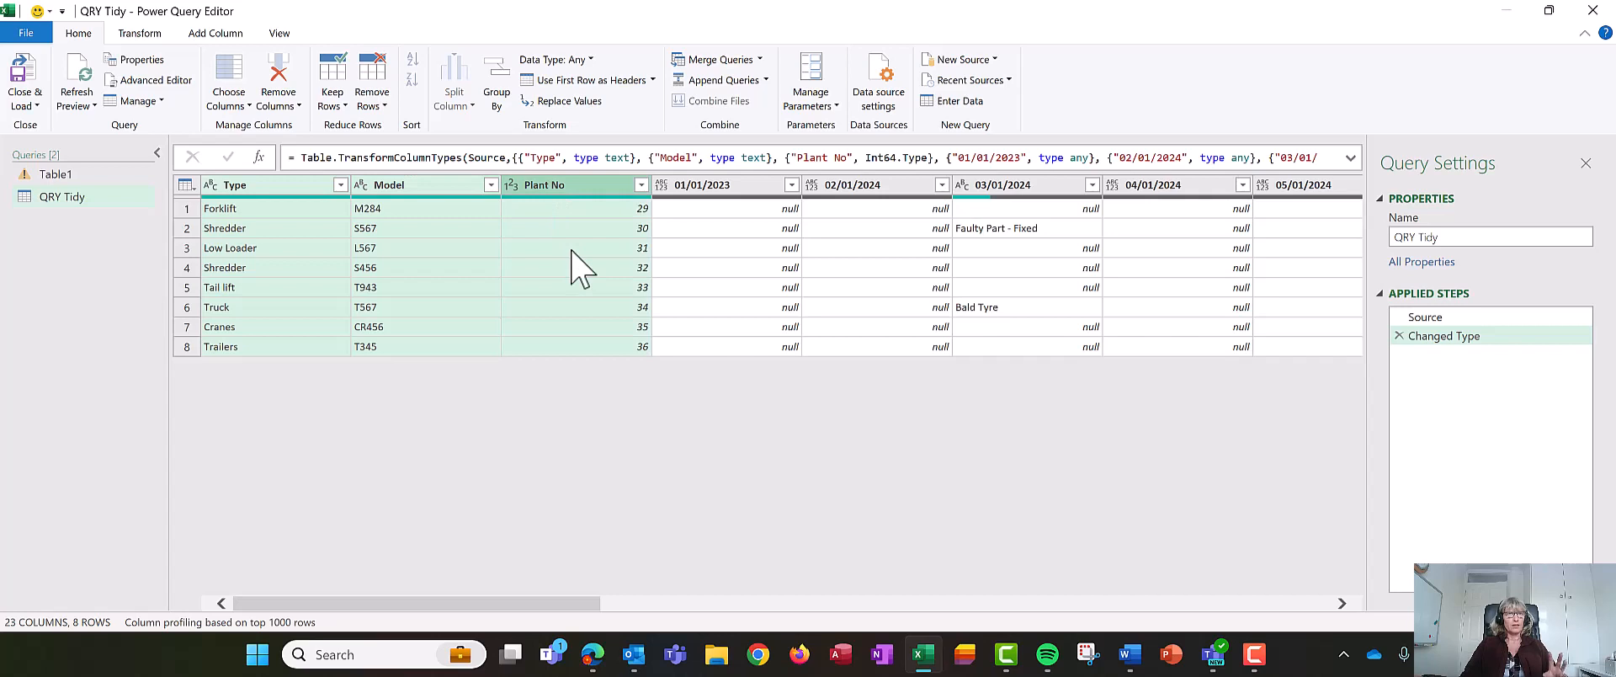
{"action": "right_click", "coordinate": [586, 199]}
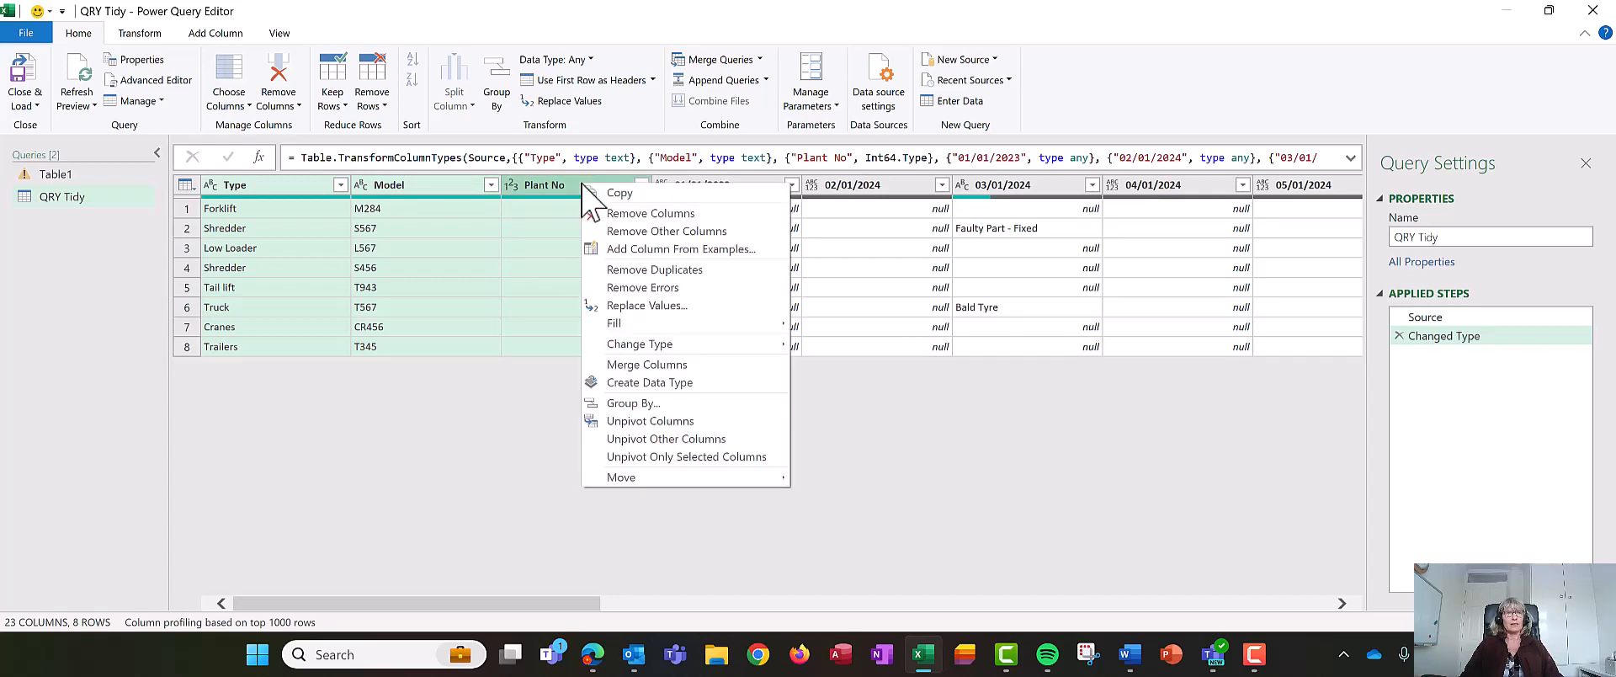
{"action": "left_click", "coordinate": [648, 438]}
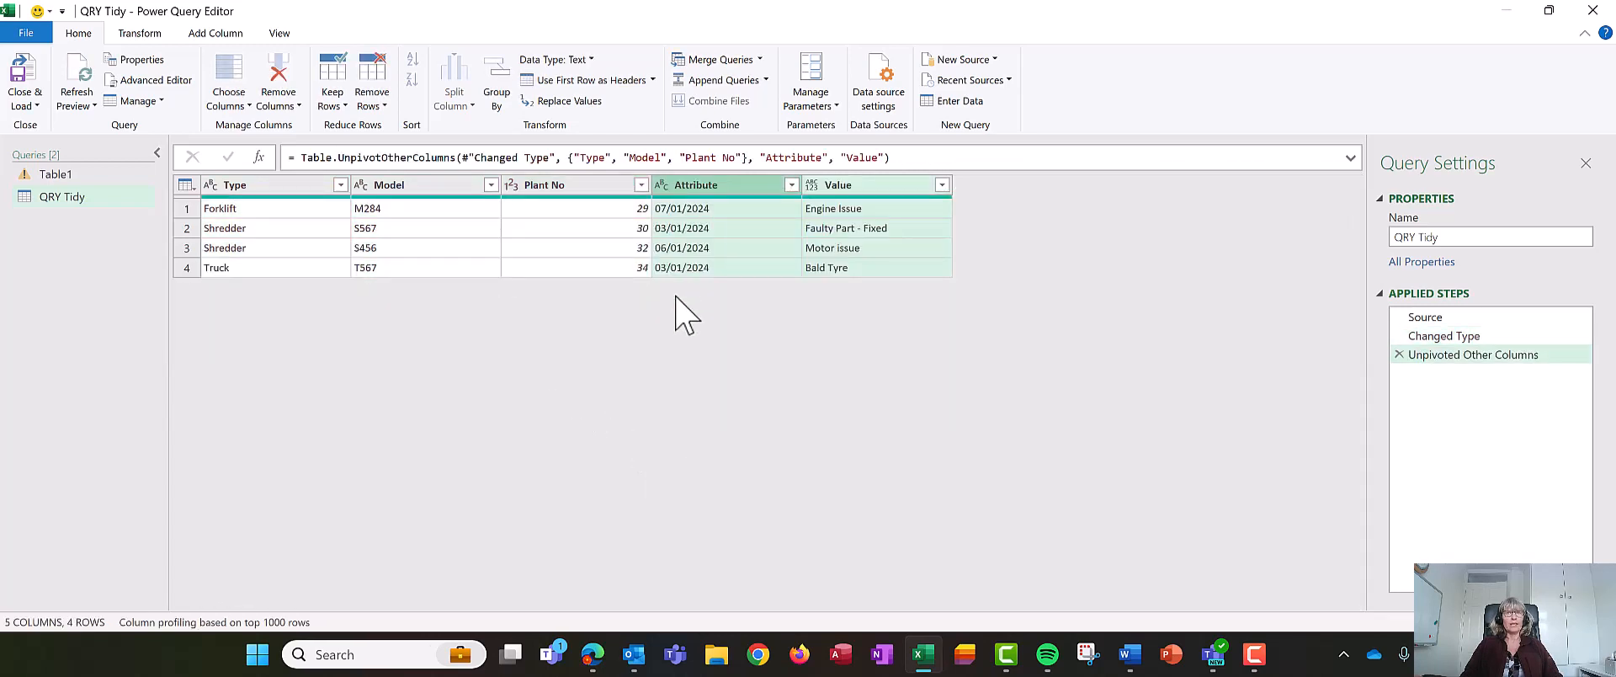
- Rename the Attribute column to Date and the Value column to Issue
{"action": "left_click", "coordinate": [647, 247]}
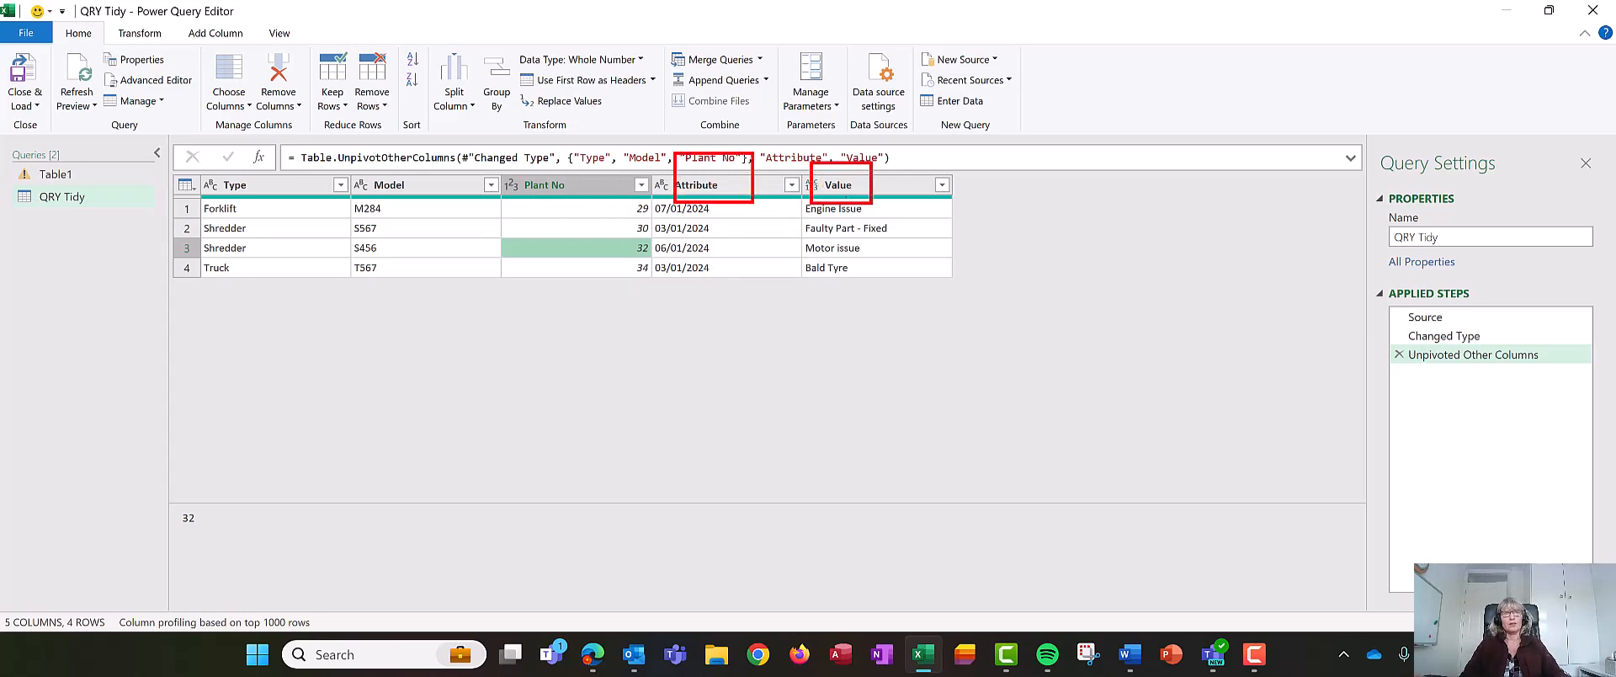
{"action": "double_click", "coordinate": [691, 186]}
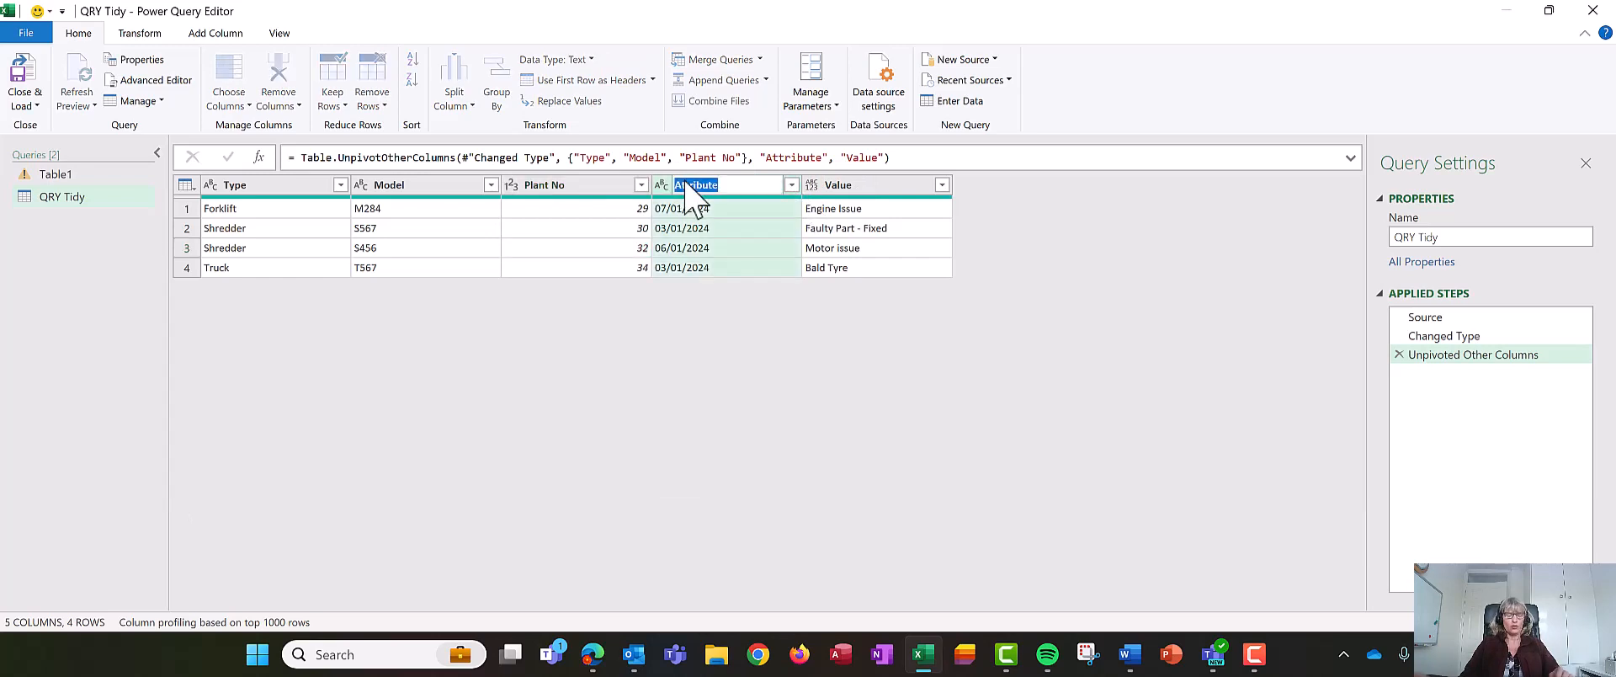
{"action": "type", "text": "Da"}
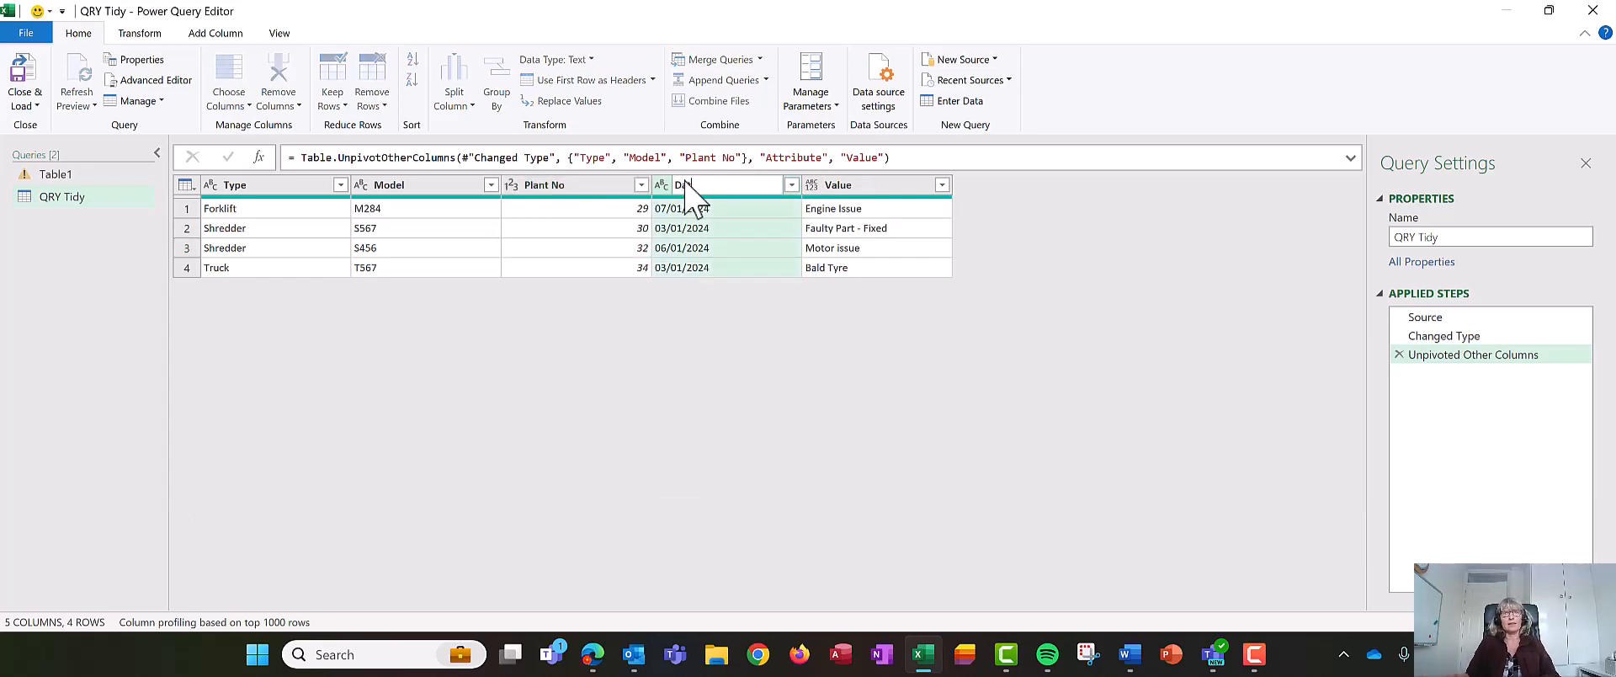
{"action": "type", "text": "te"}
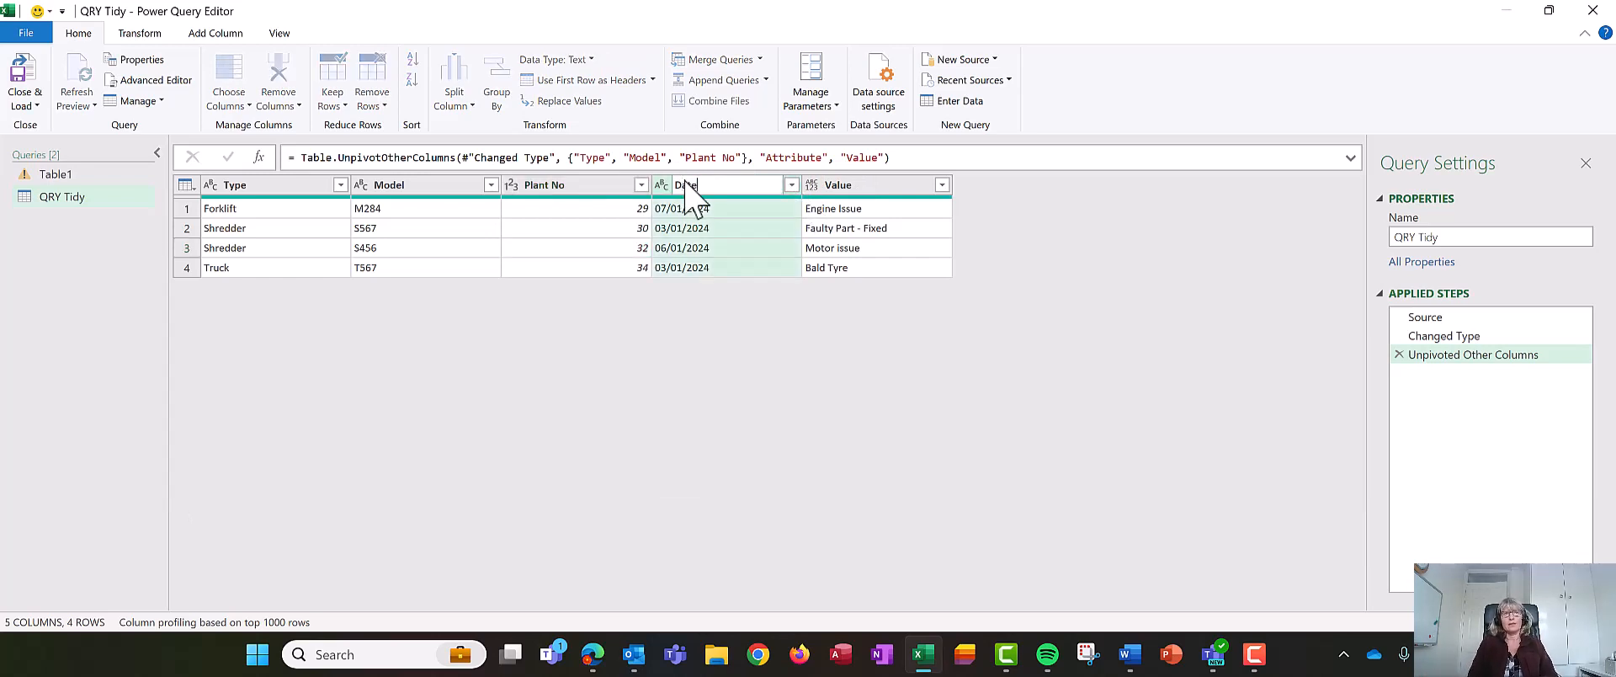
{"action": "double_click", "coordinate": [836, 185]}
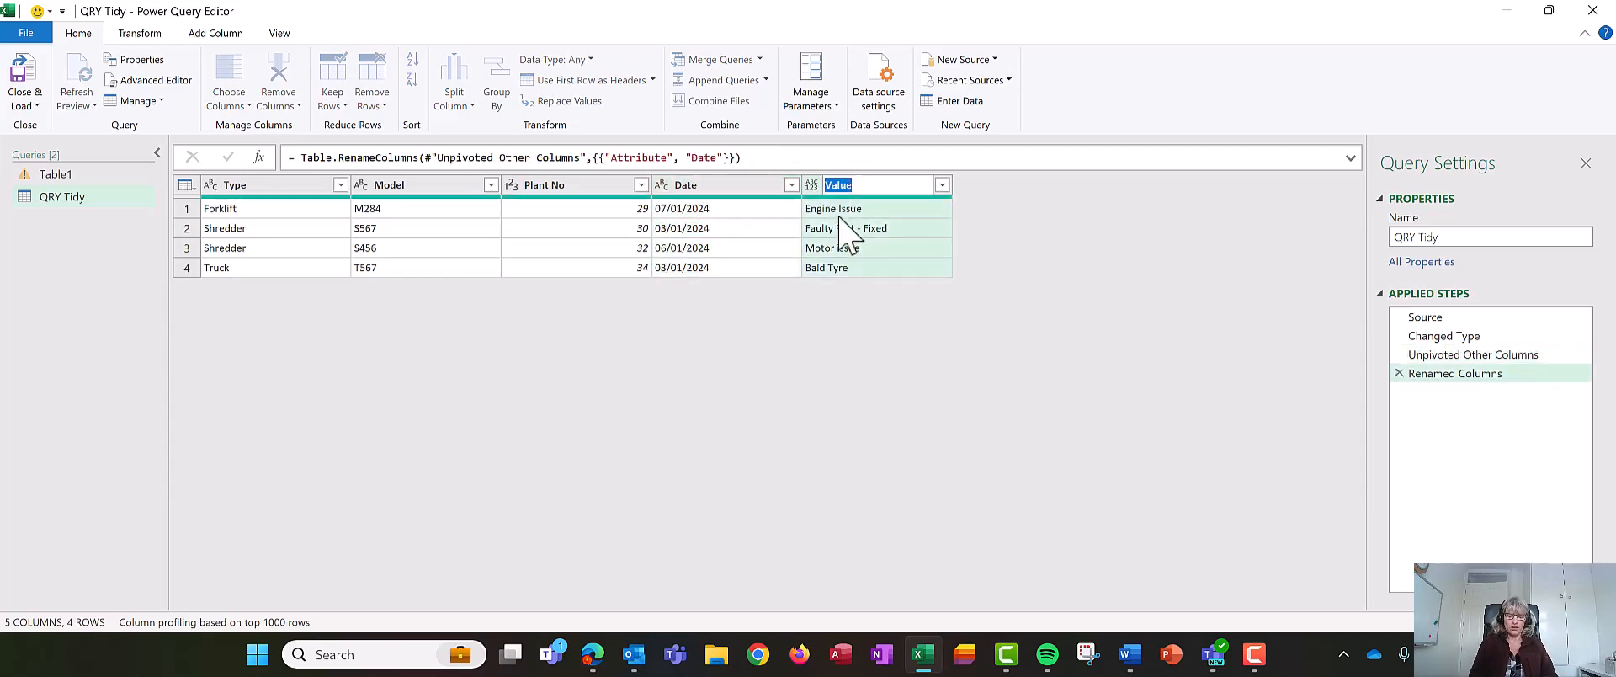
{"action": "type", "text": "Issue"}
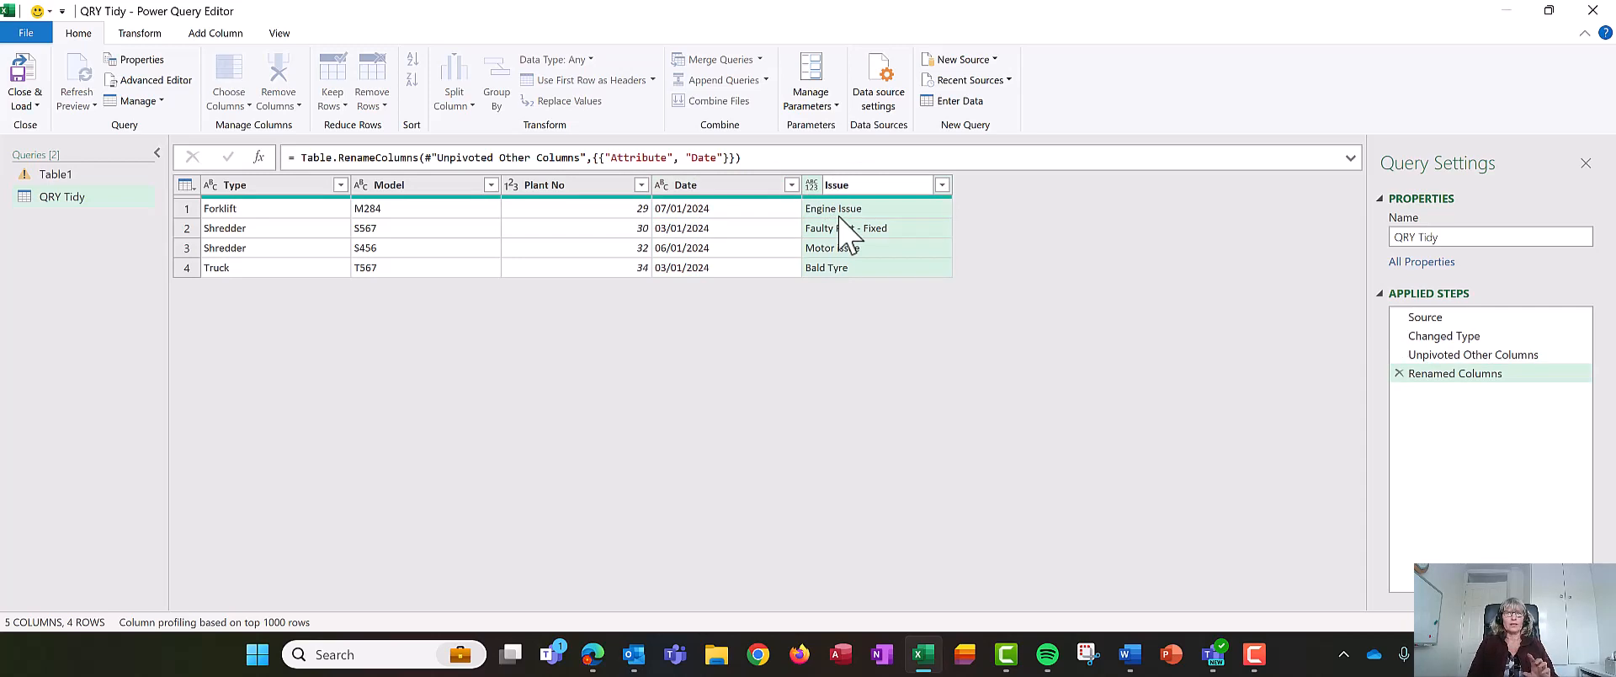
{"action": "key", "text": "Return"}
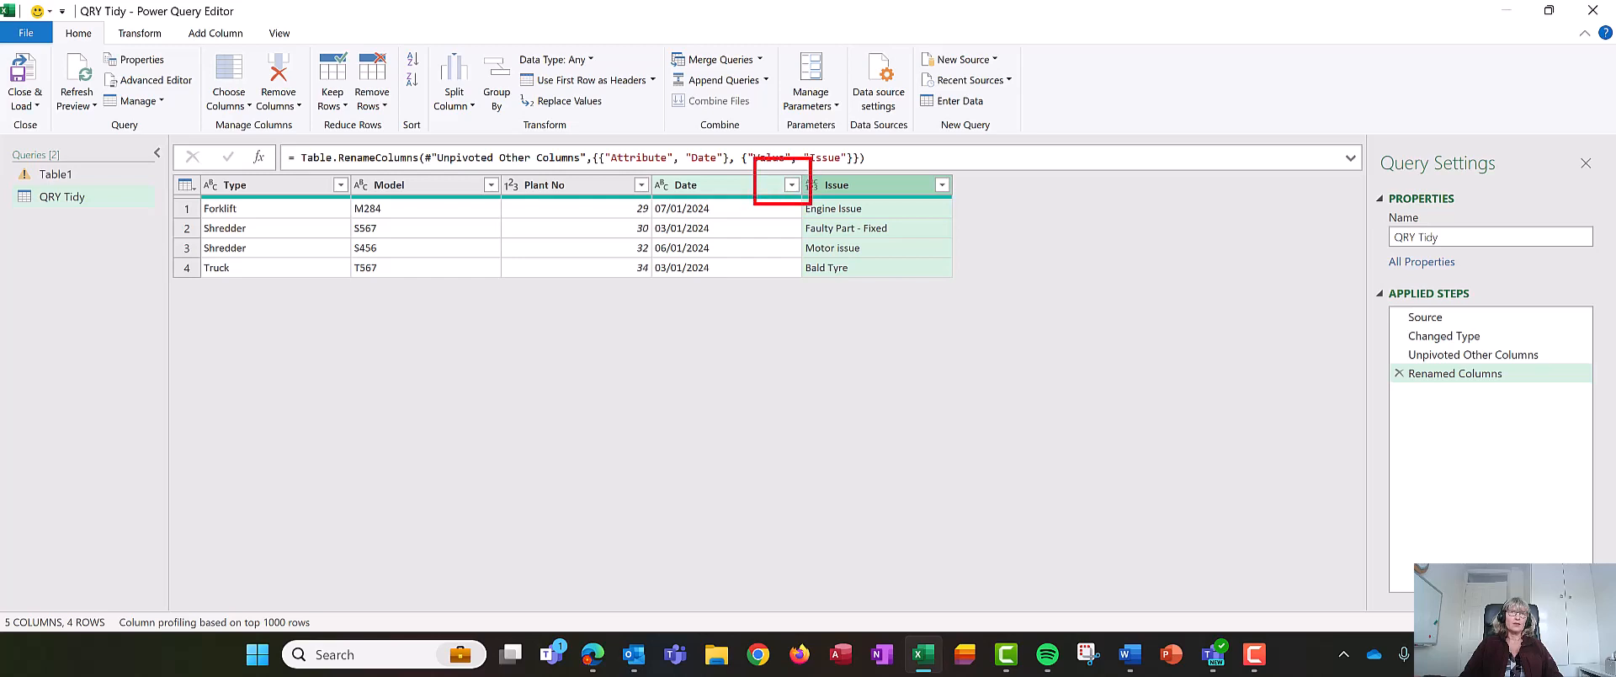
- Sort the query rows by the Date column in descending order
{"action": "left_click", "coordinate": [791, 184]}
{"action": "left_click", "coordinate": [566, 211]}
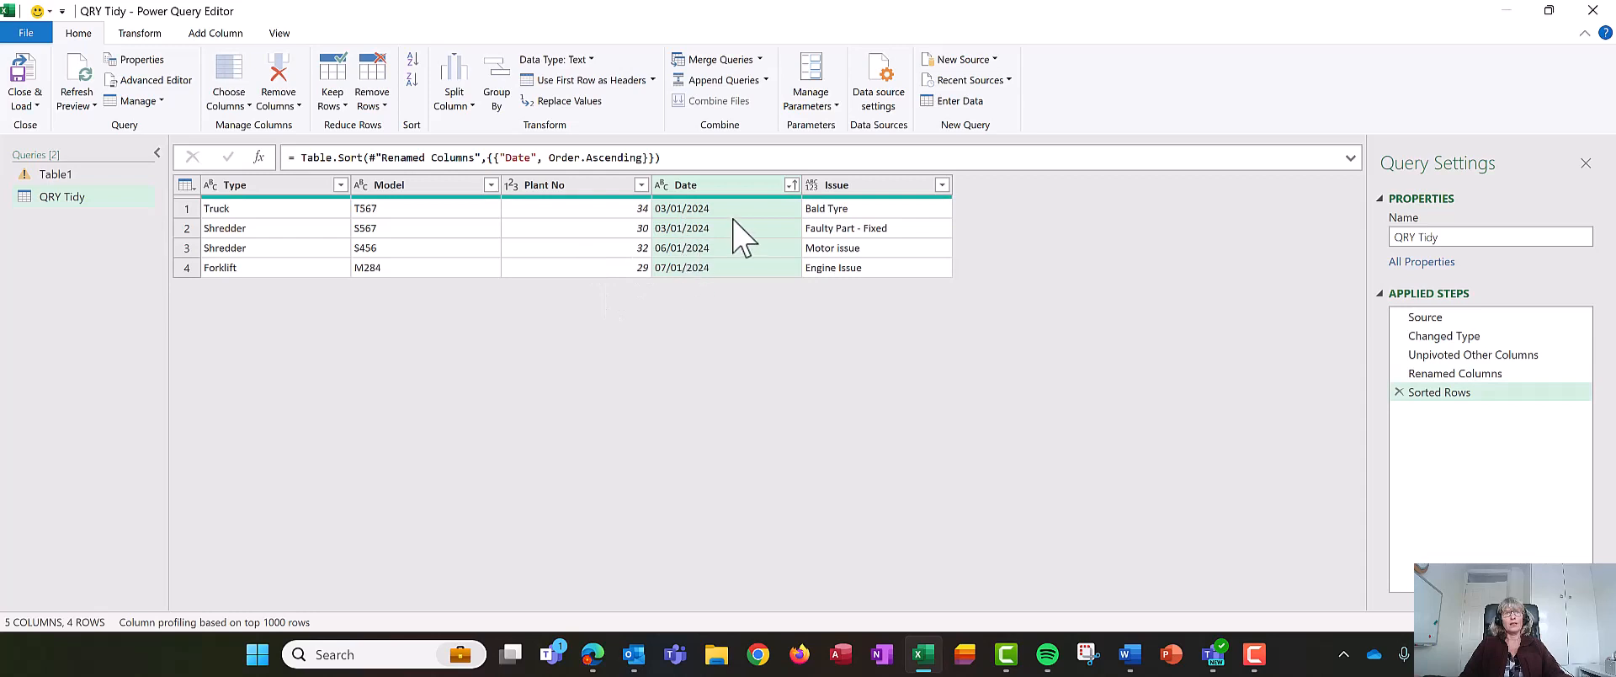
{"action": "left_click", "coordinate": [791, 185]}
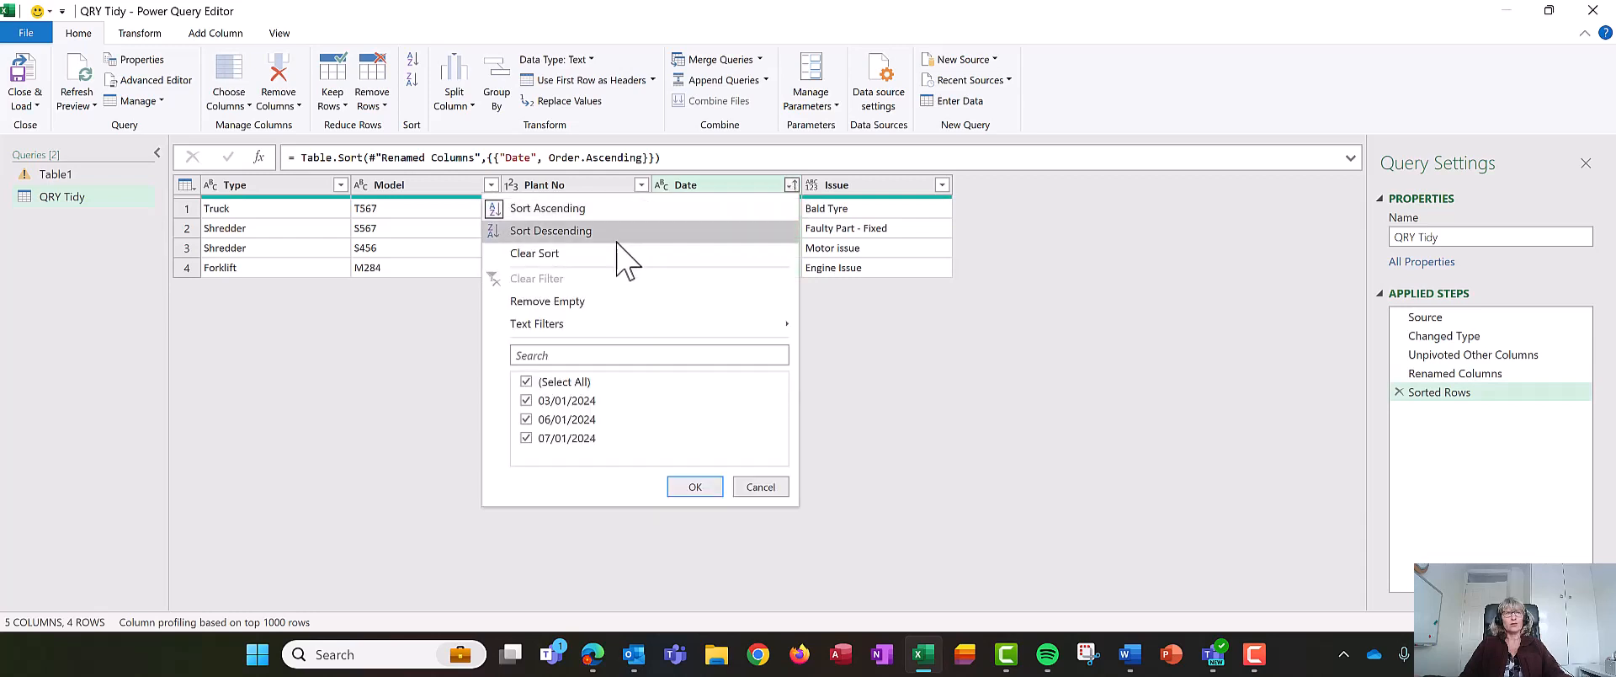
{"action": "left_click", "coordinate": [601, 234]}
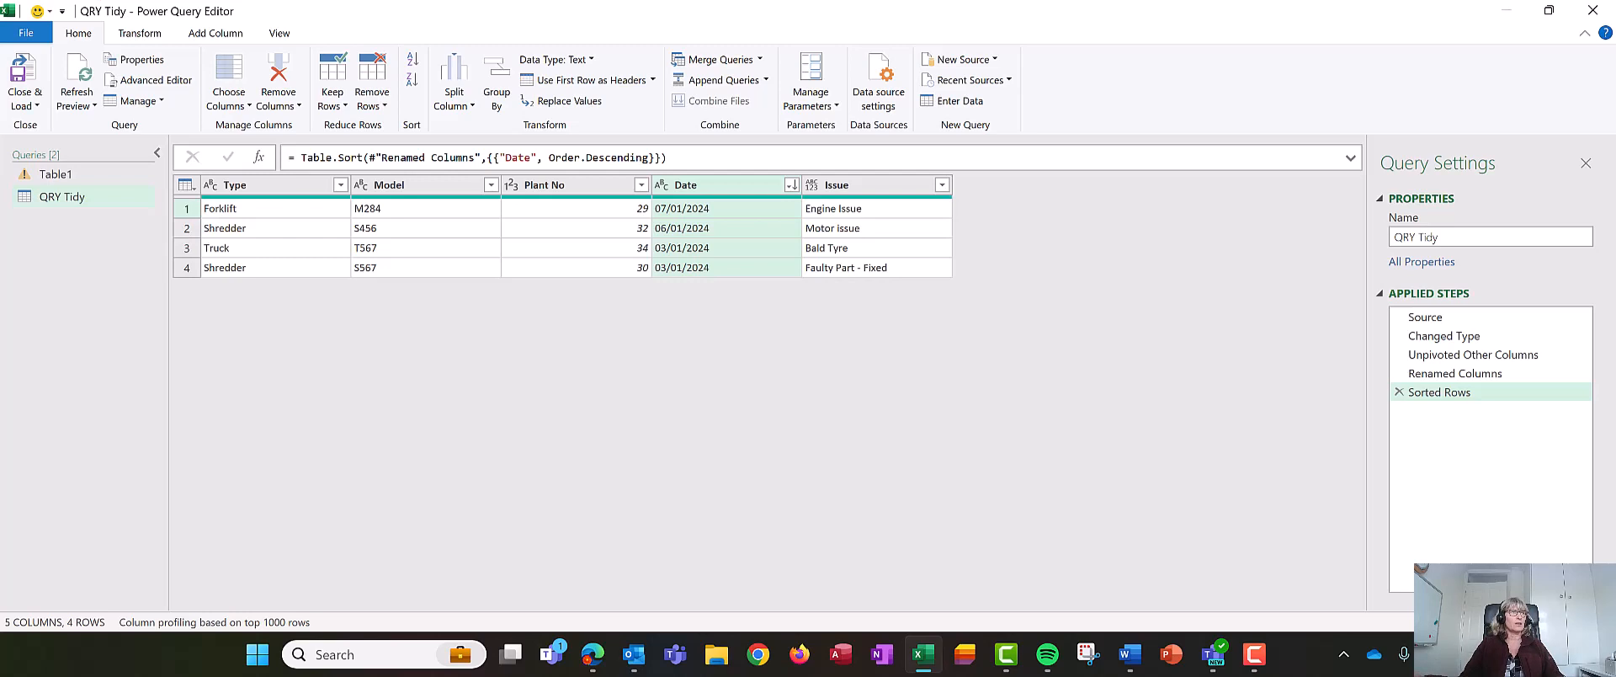
- Close the Power Query Editor and load the QRY Tidy query to a worksheet
{"action": "mouse_move", "coordinate": [163, 130]}
{"action": "left_mouse_down"}
{"action": "mouse_move", "coordinate": [10, 88]}
{"action": "mouse_move", "coordinate": [52, 85]}
{"action": "left_mouse_up"}
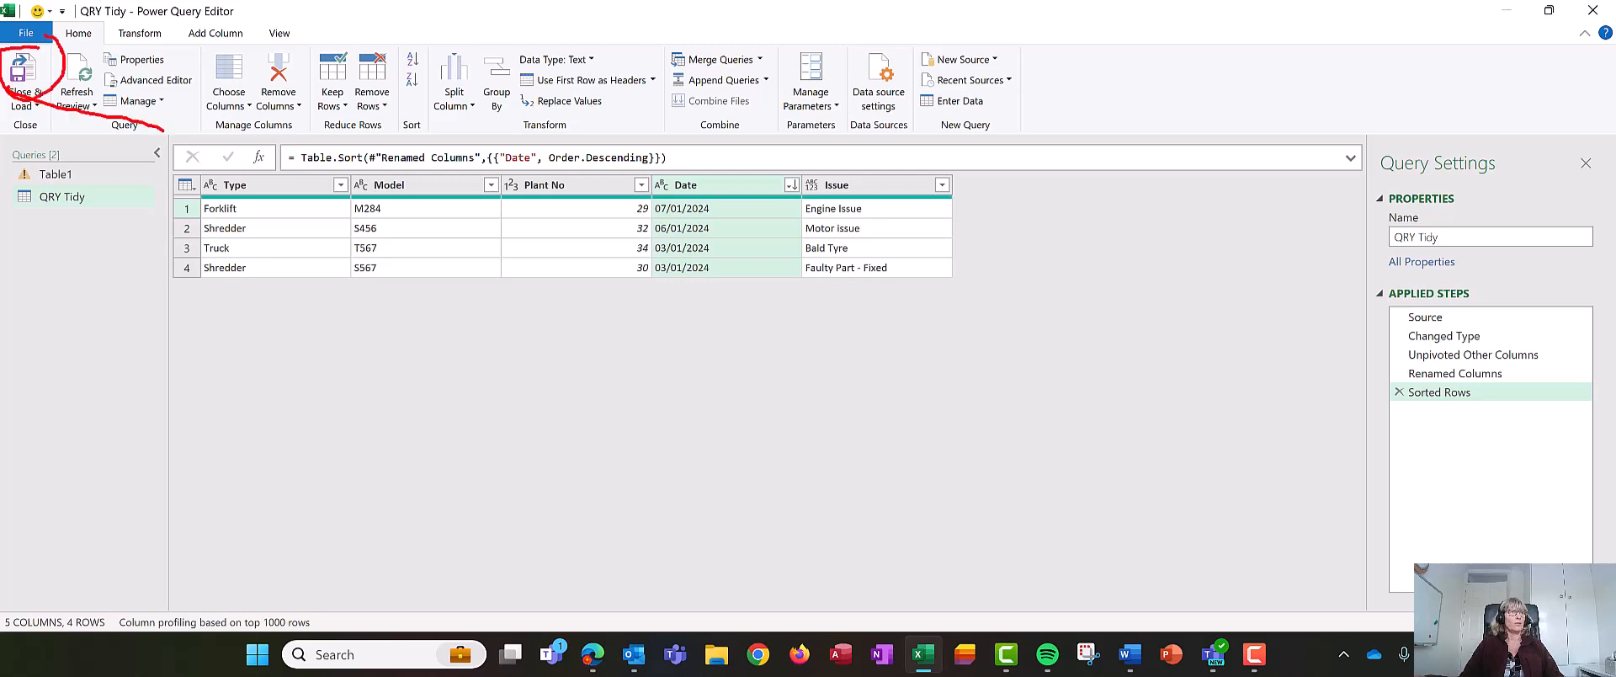
{"action": "left_click", "coordinate": [25, 74]}
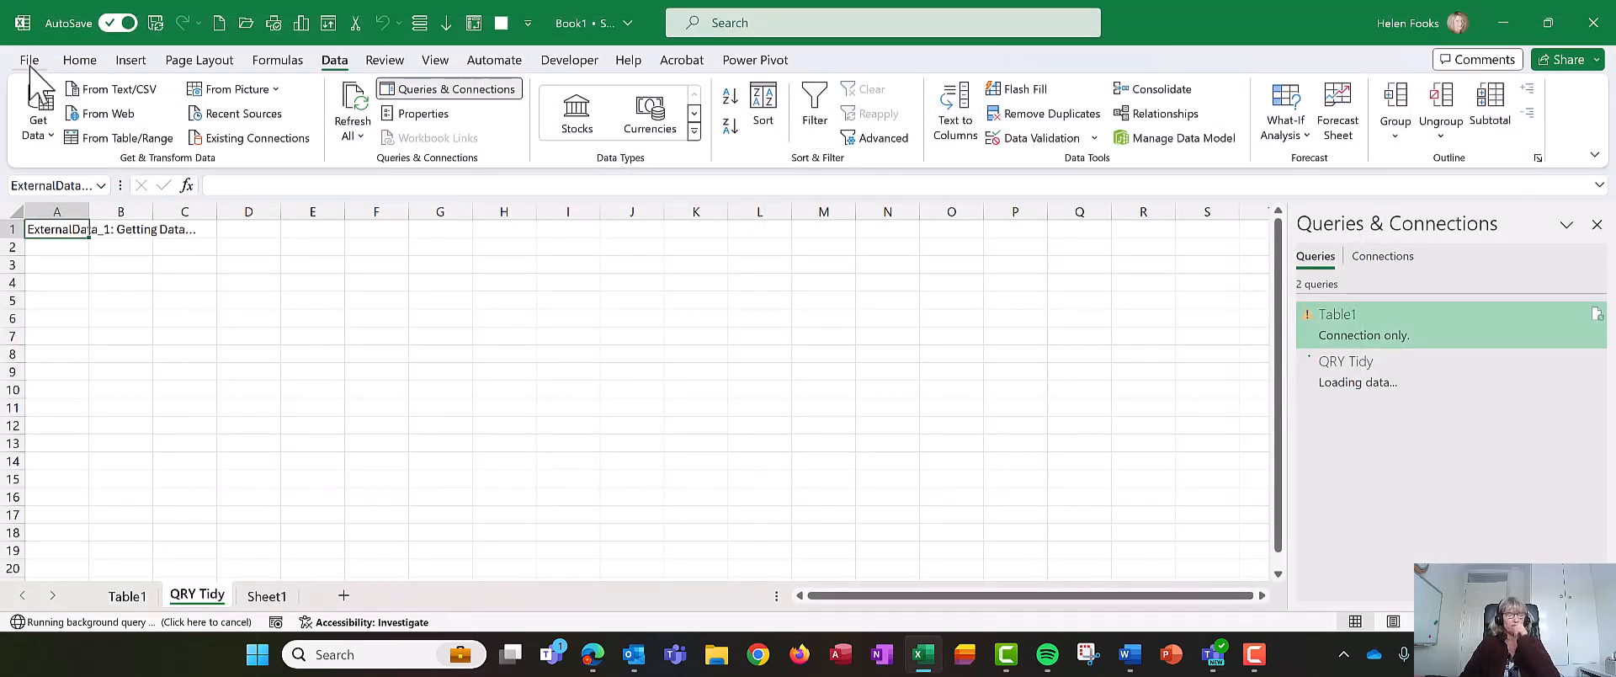
{"action": "left_click", "coordinate": [159, 340]}
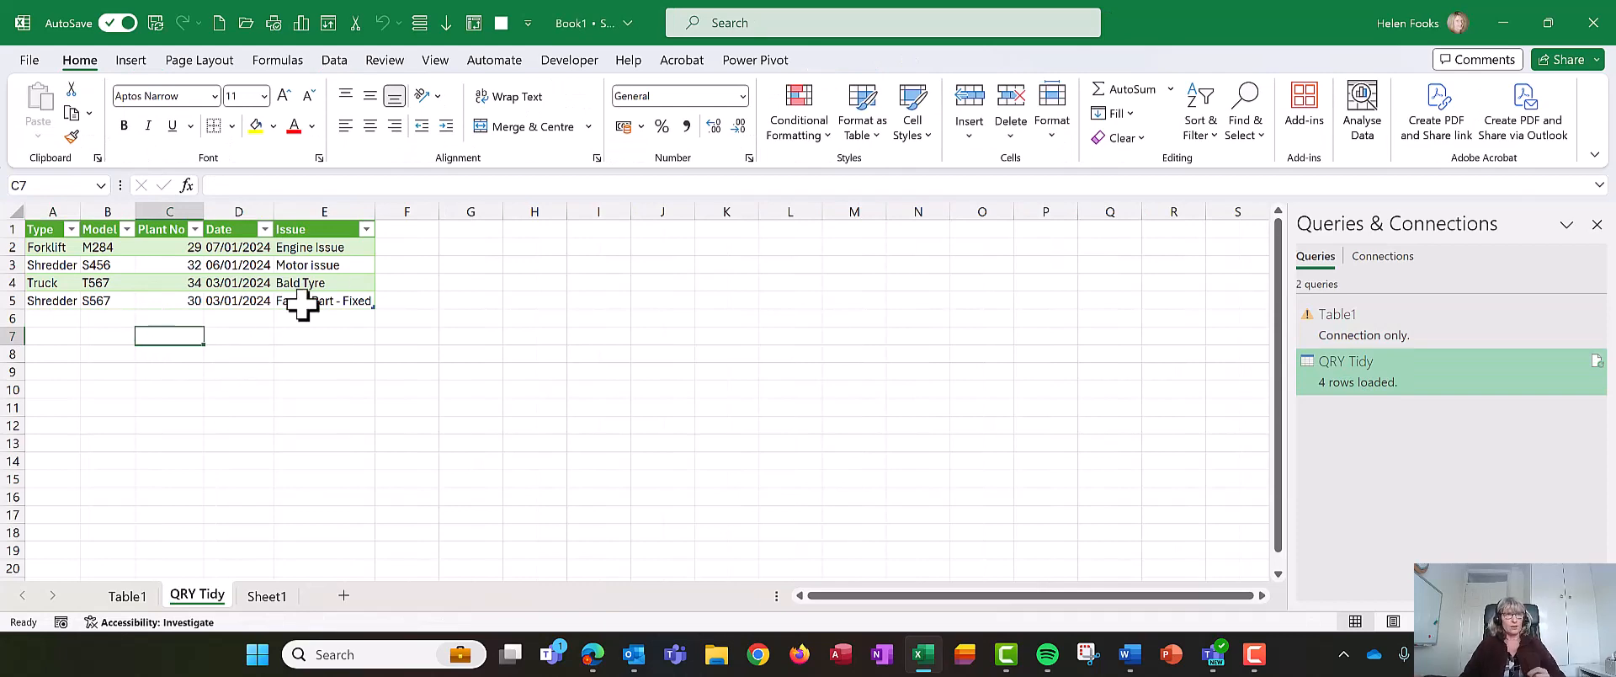
- Unlink the loaded QRY Tidy table from its data source, confirming the removal of the query definition
{"action": "left_click", "coordinate": [411, 230]}
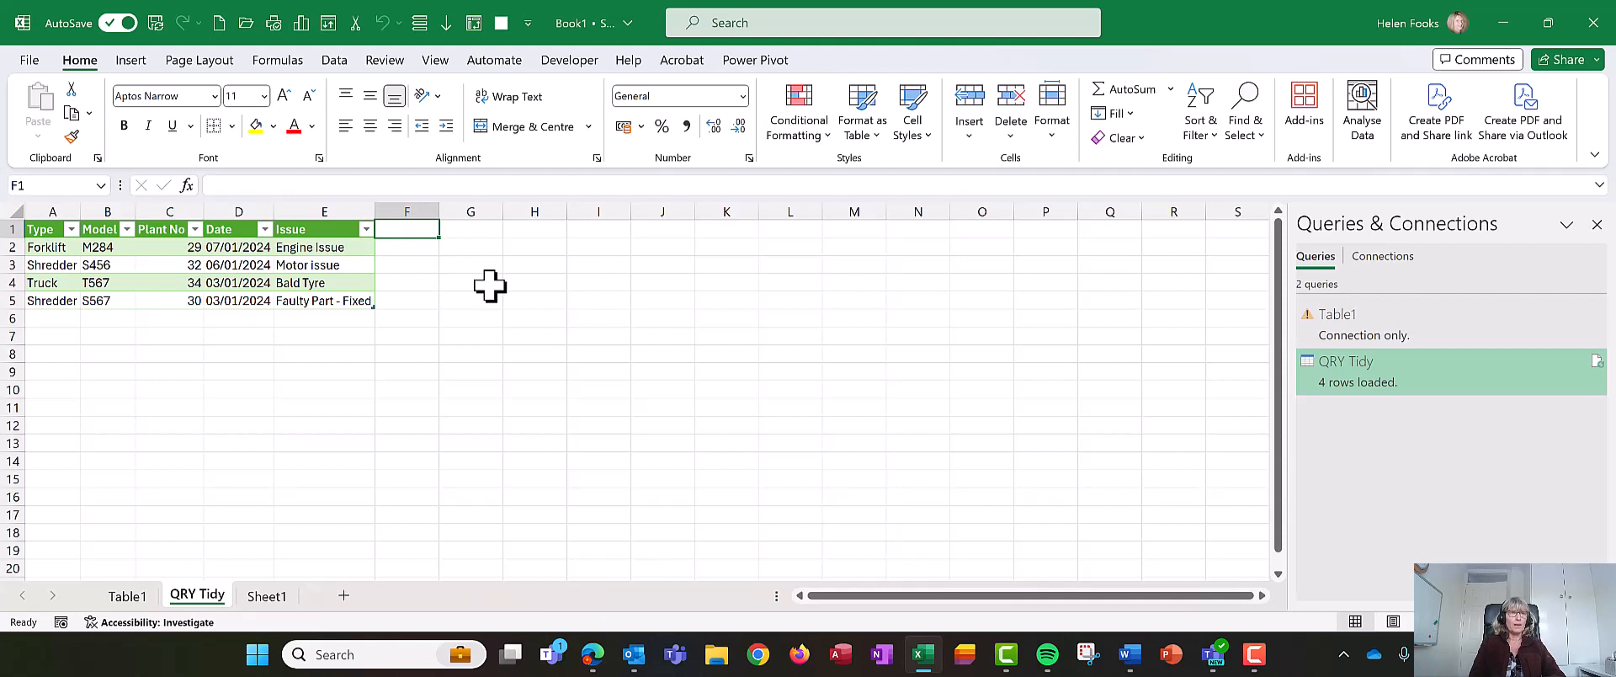
{"action": "left_click", "coordinate": [351, 281]}
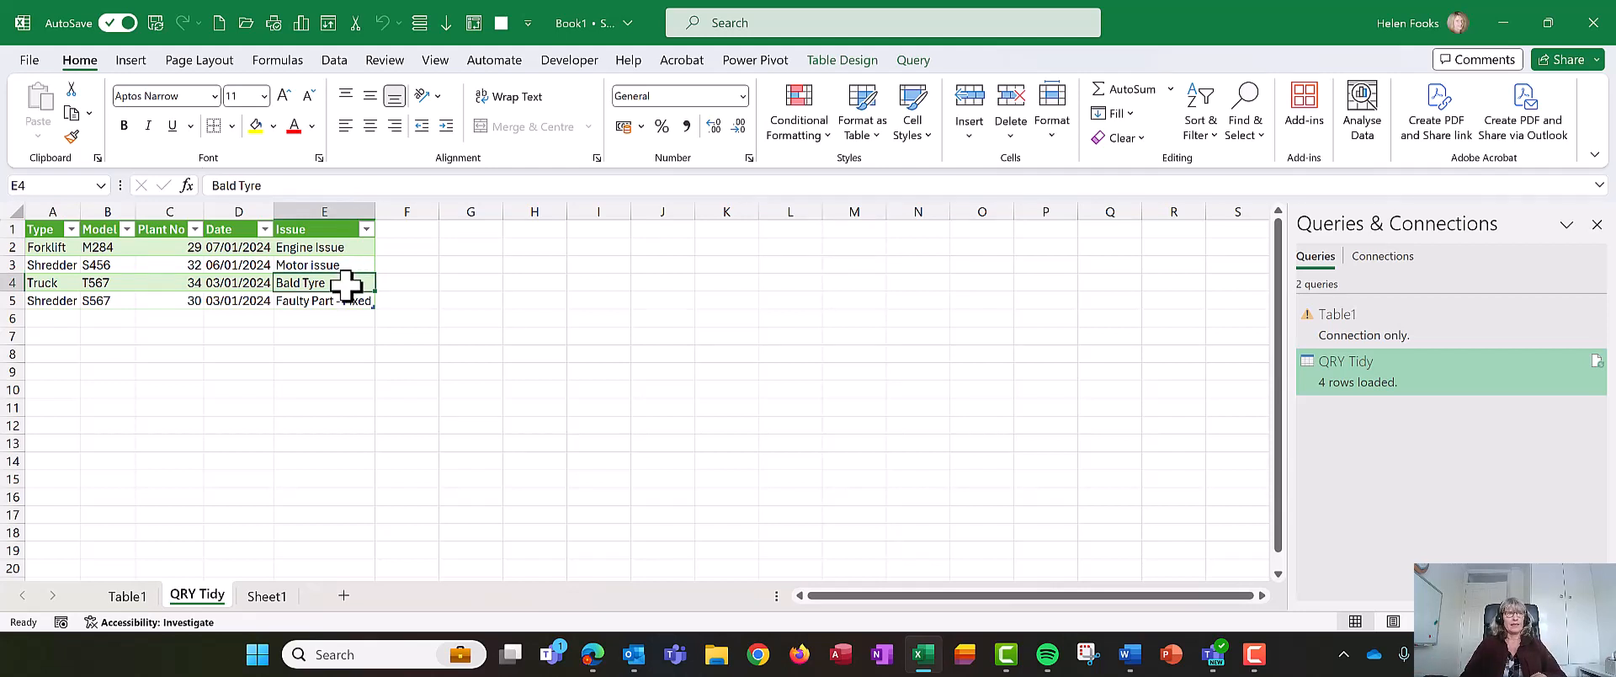
{"action": "right_click", "coordinate": [346, 287]}
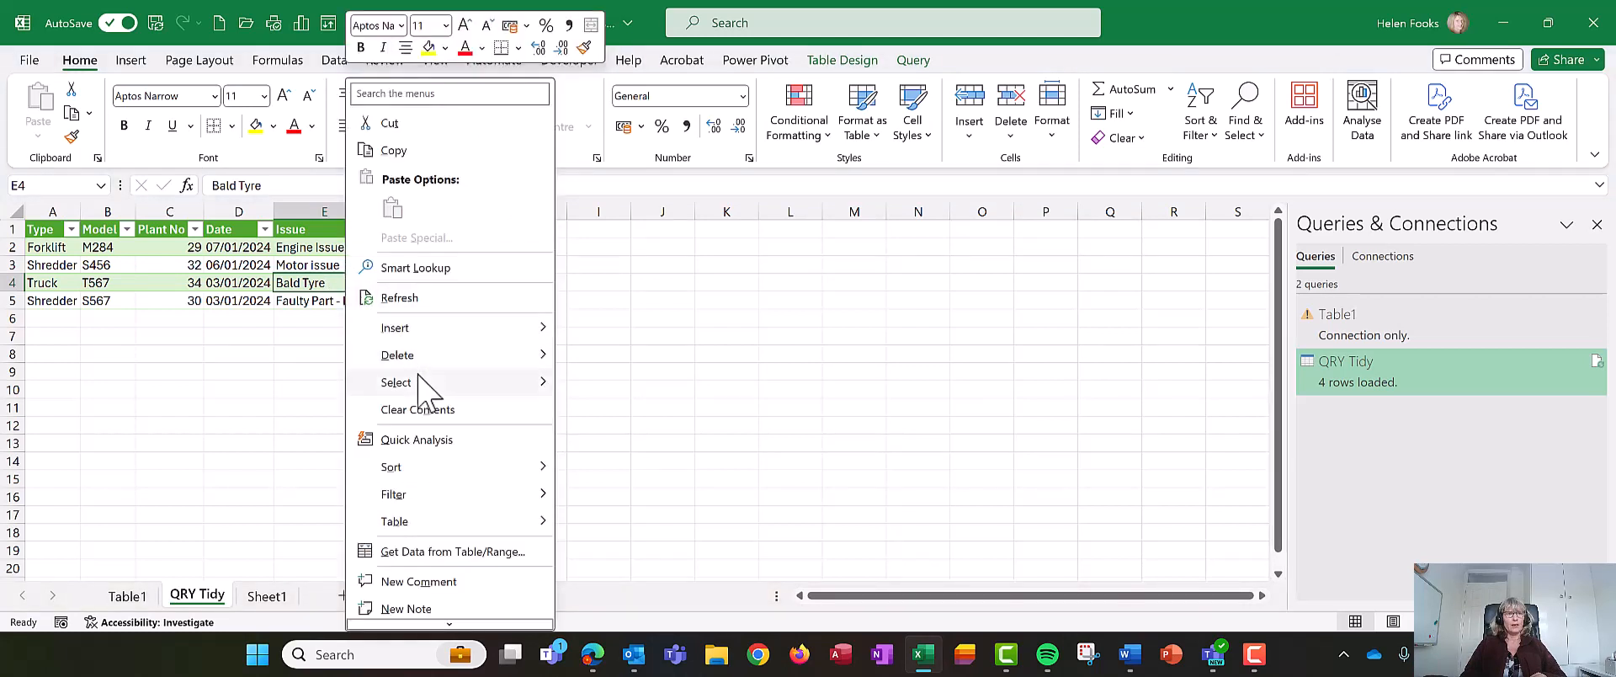
{"action": "mouse_move", "coordinate": [419, 524]}
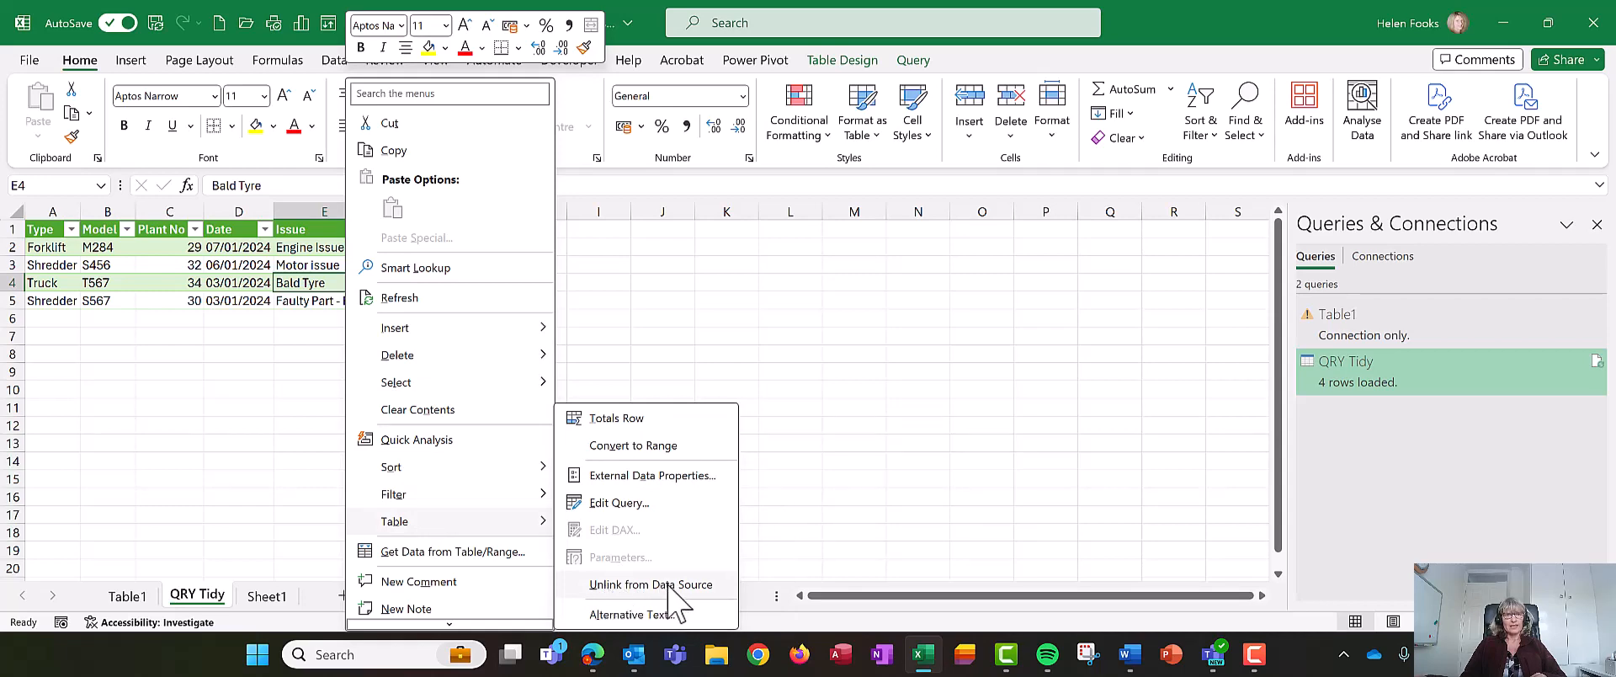
{"action": "left_click", "coordinate": [623, 585]}
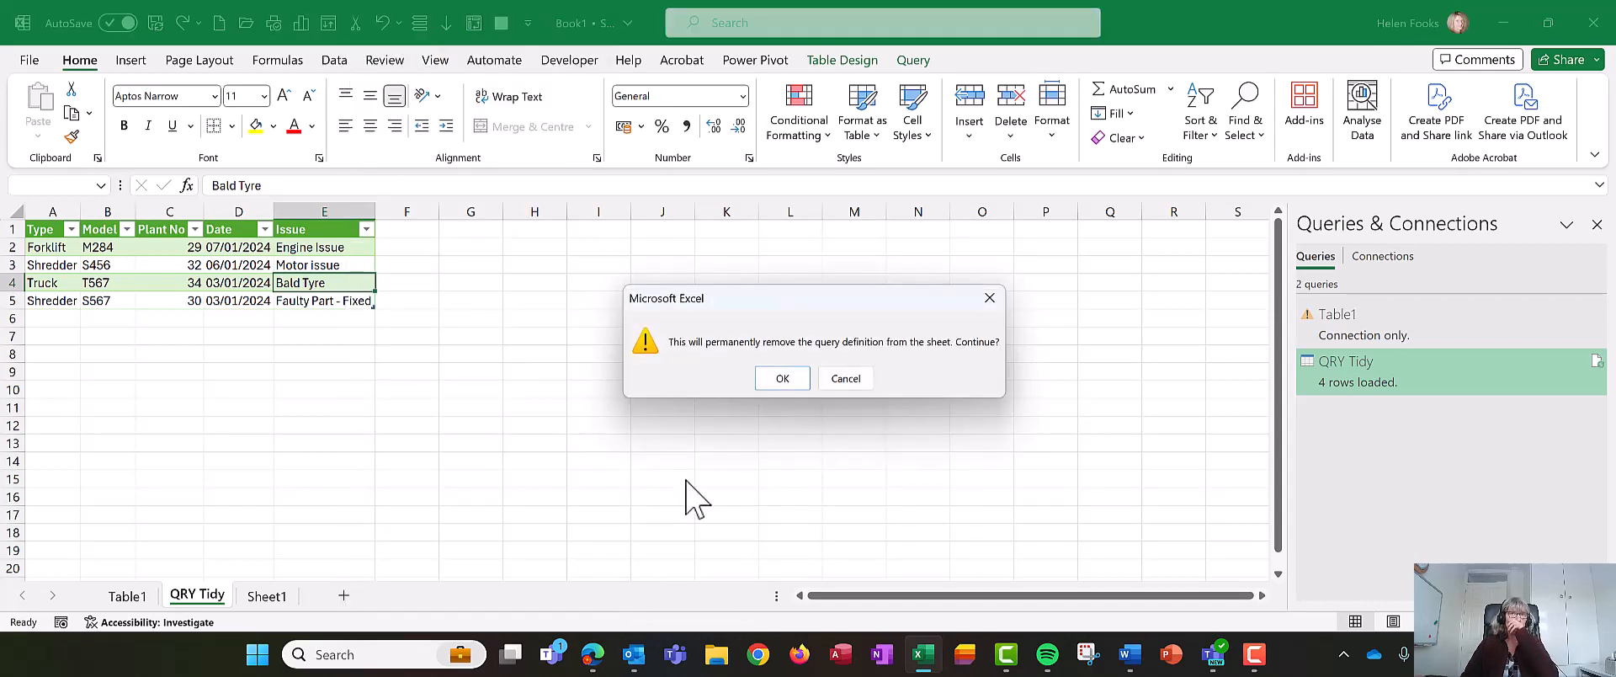
{"action": "left_click", "coordinate": [779, 379]}
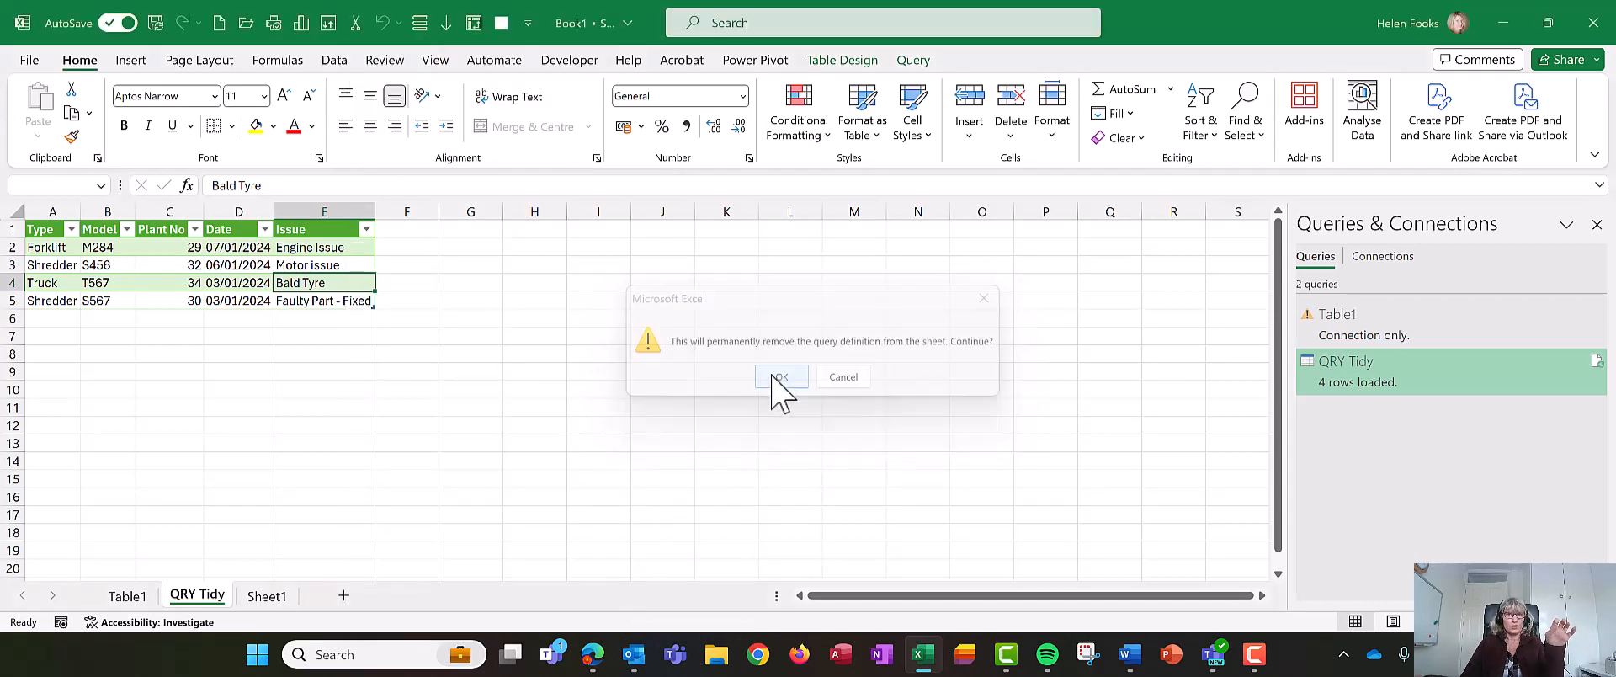
- Add a Fixed column header beside Issue in the QRY Tidy table
{"action": "left_click", "coordinate": [112, 594]}
{"action": "left_click", "coordinate": [280, 597]}
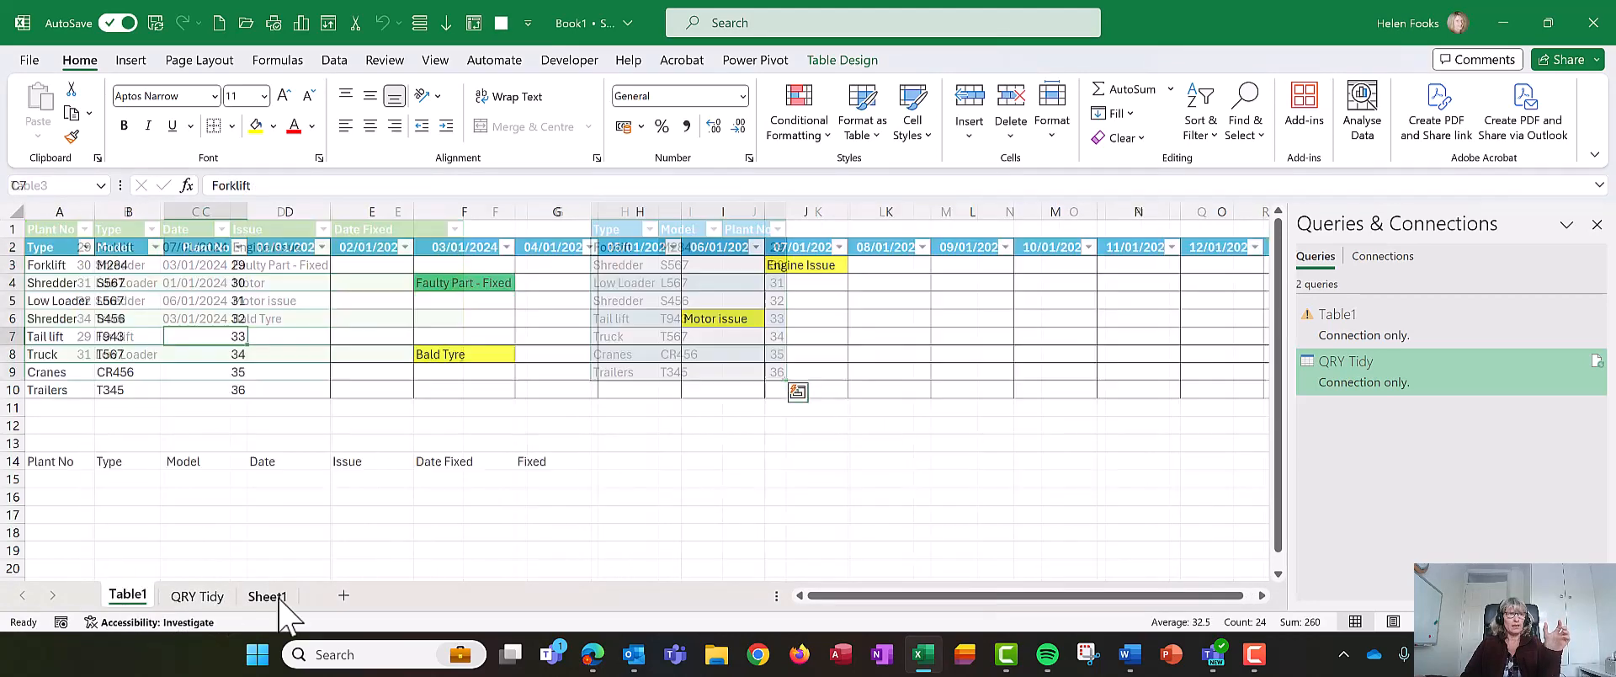
{"action": "left_click", "coordinate": [188, 596]}
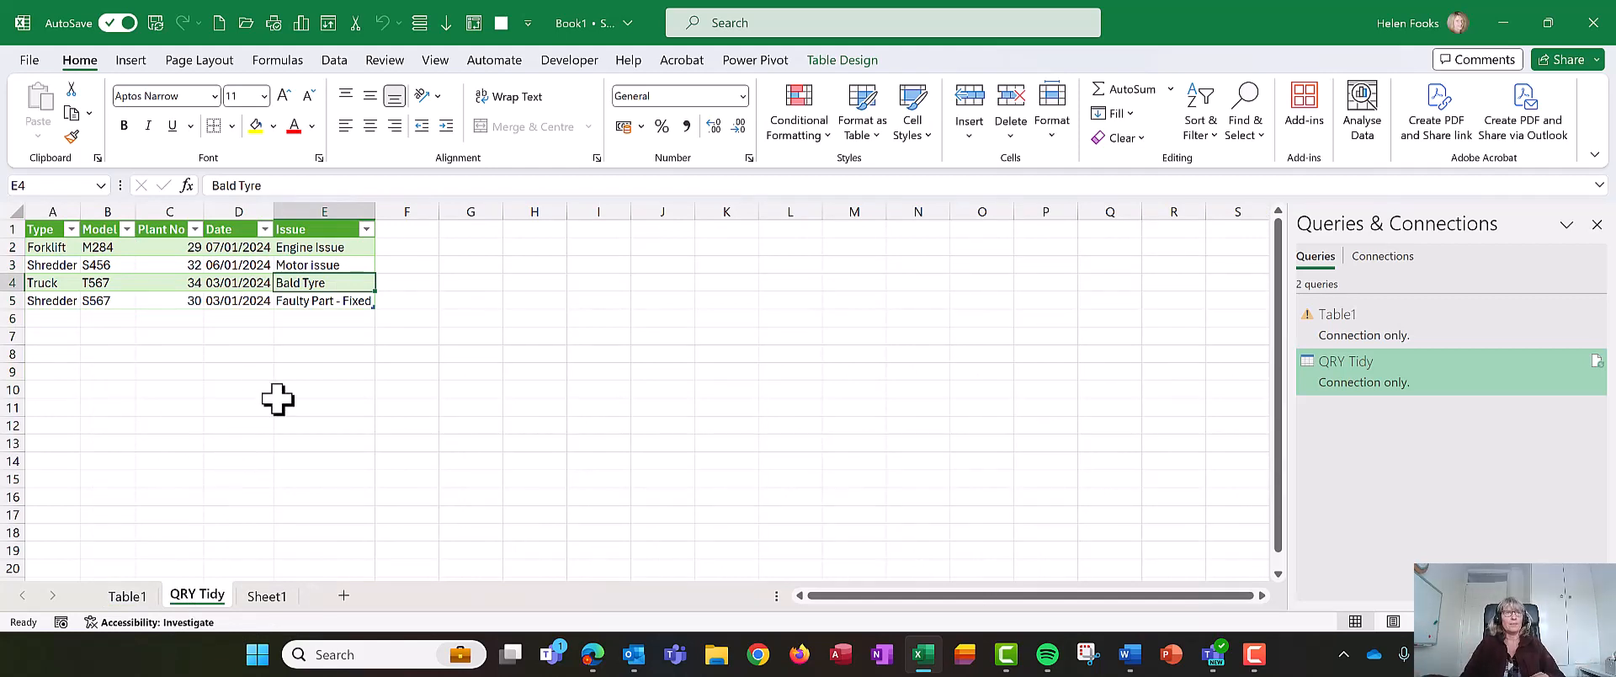
{"action": "left_click", "coordinate": [412, 237]}
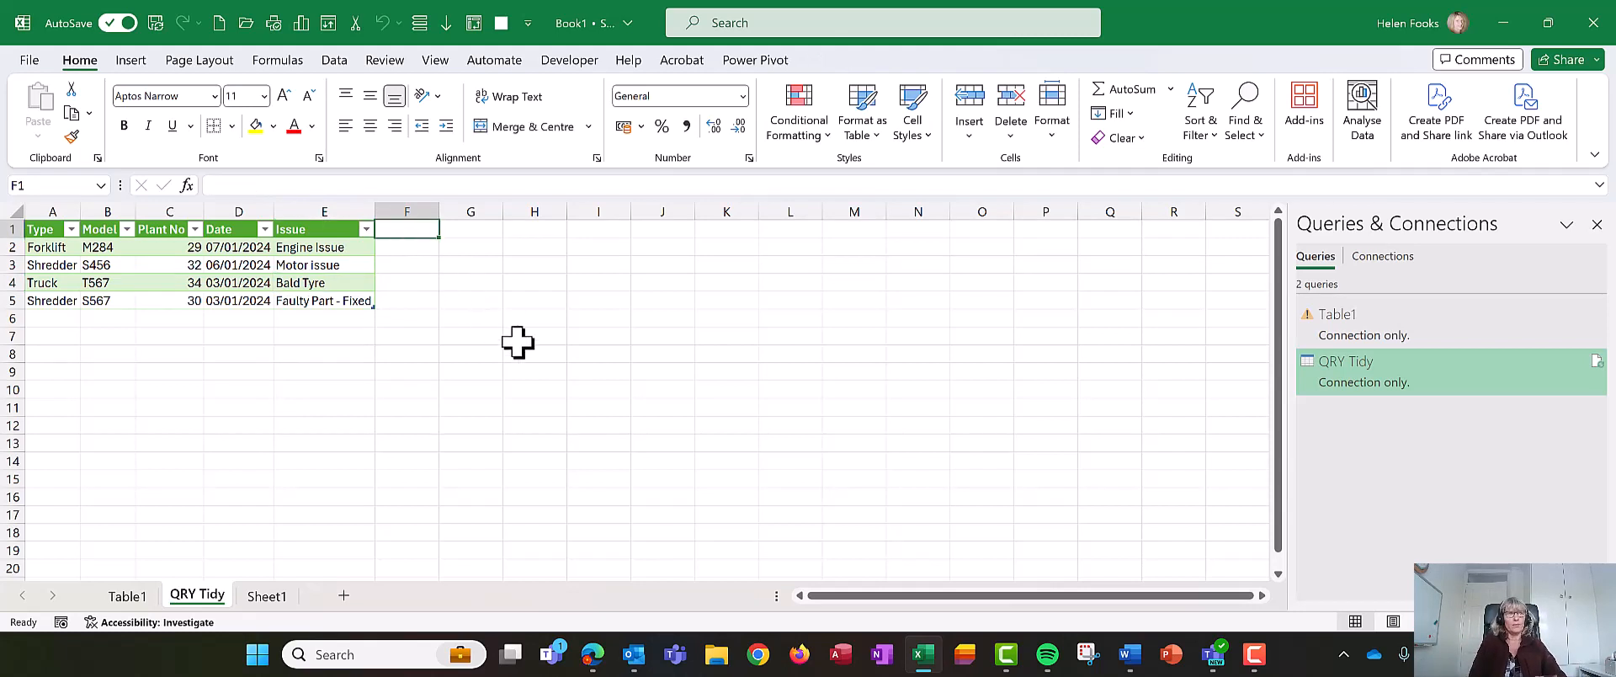
{"action": "type", "text": "Date Fixe"}
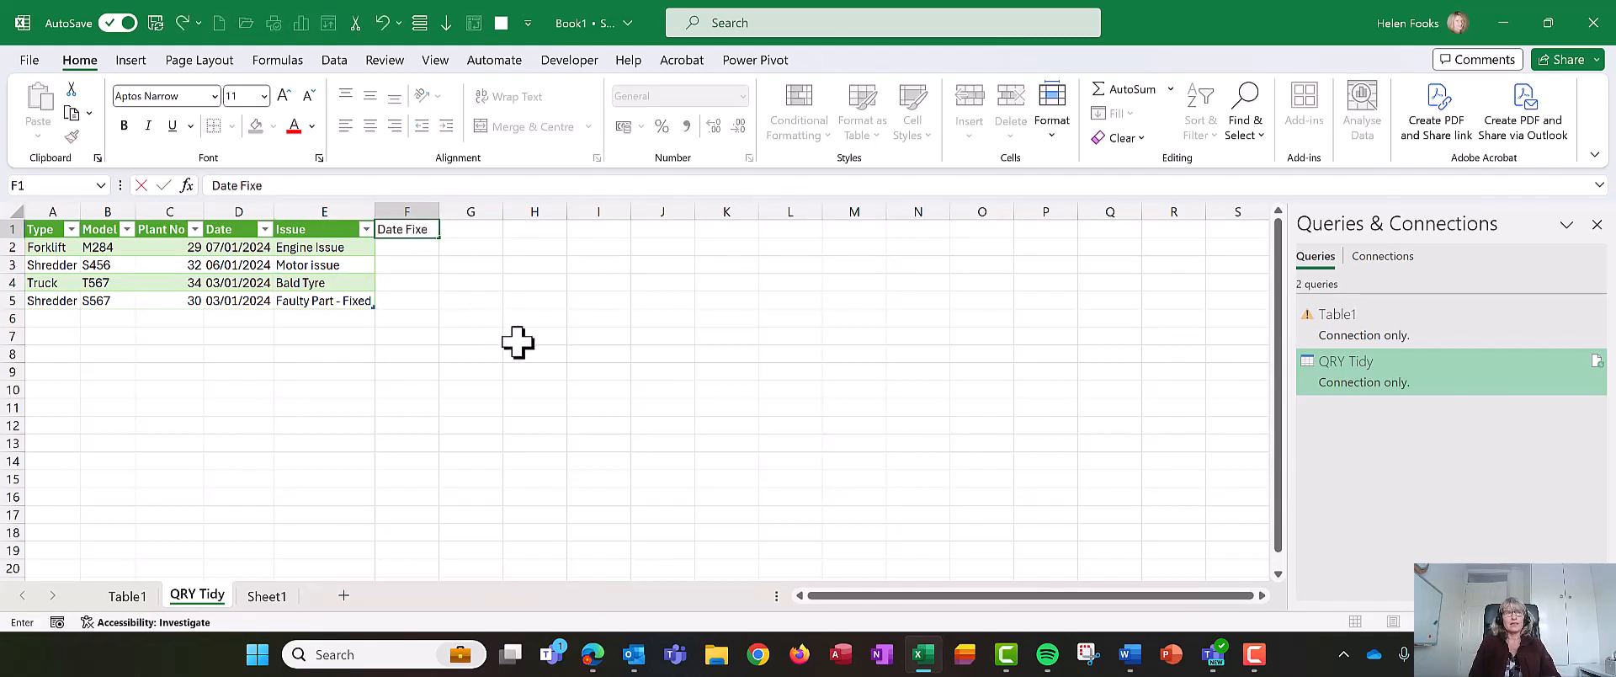
{"action": "key", "text": "BackSpace"}
{"action": "key", "text": "BackSpace"}
{"action": "key", "text": "BackSpace"}
{"action": "key", "text": "BackSpace"}
{"action": "key", "text": "BackSpace"}
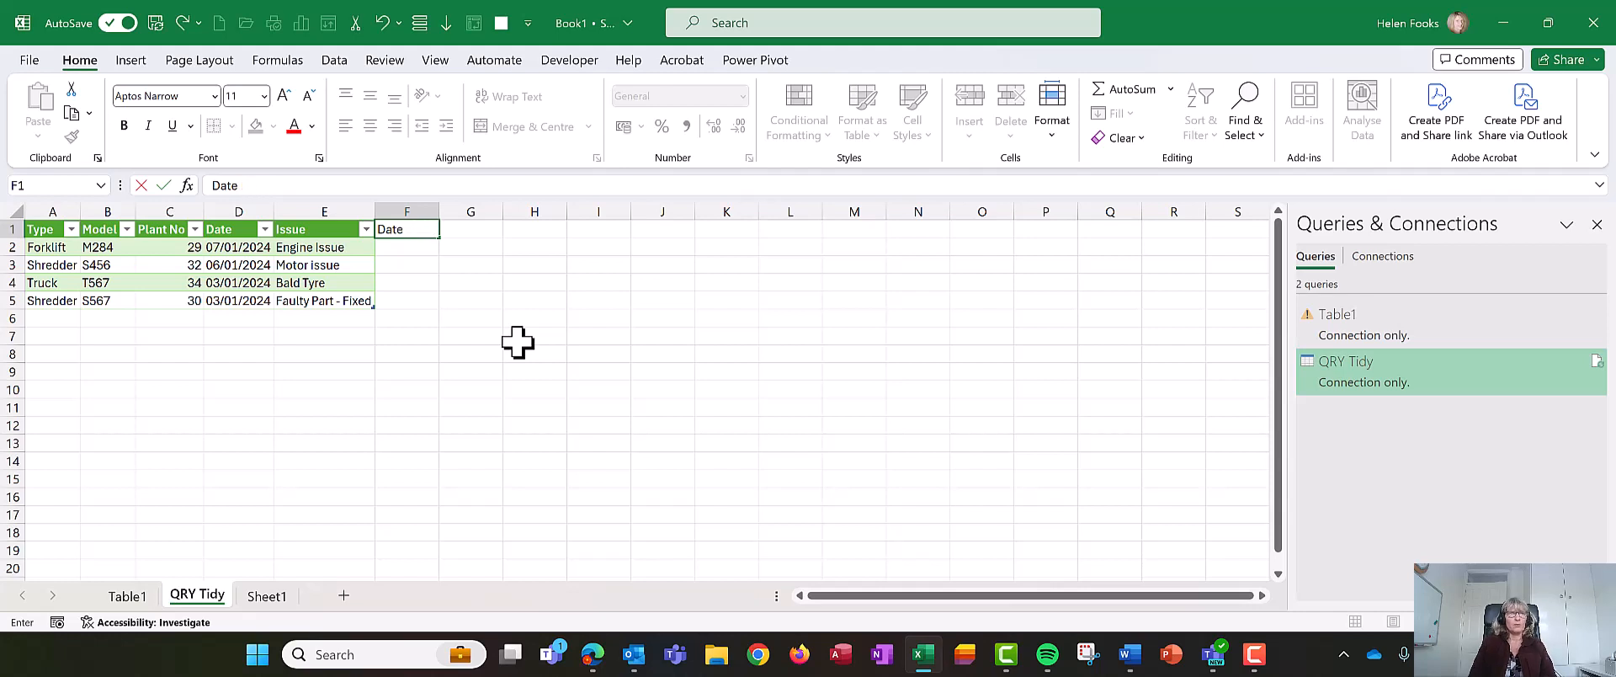
{"action": "key", "text": "BackSpace"}
{"action": "key", "text": "BackSpace"}
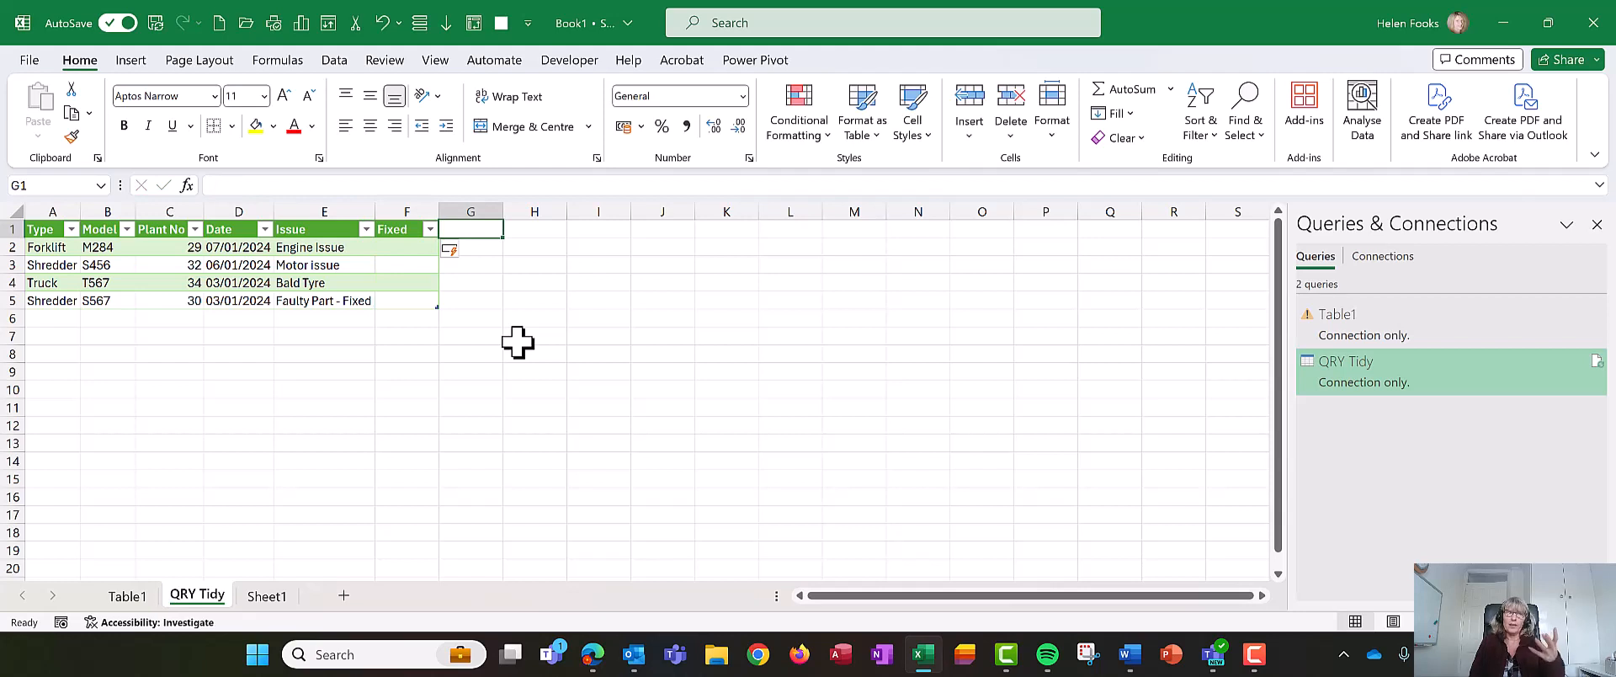
- Enter Yes, No and Yes in the Fixed column for the first three rows
{"action": "key", "text": "Left"}
{"action": "key", "text": "Down"}
{"action": "type", "text": "Y"}
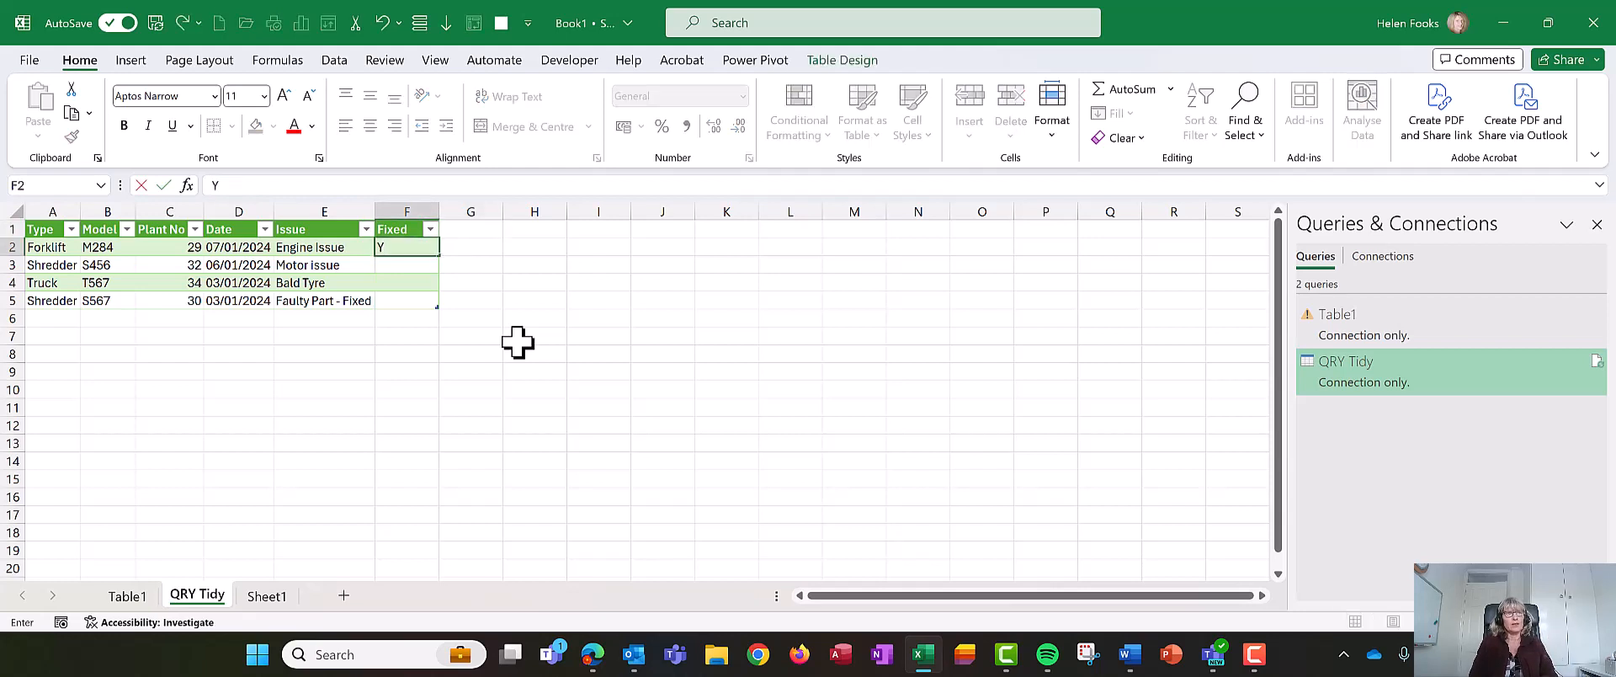
{"action": "key", "text": "Return"}
{"action": "type", "text": "No"}
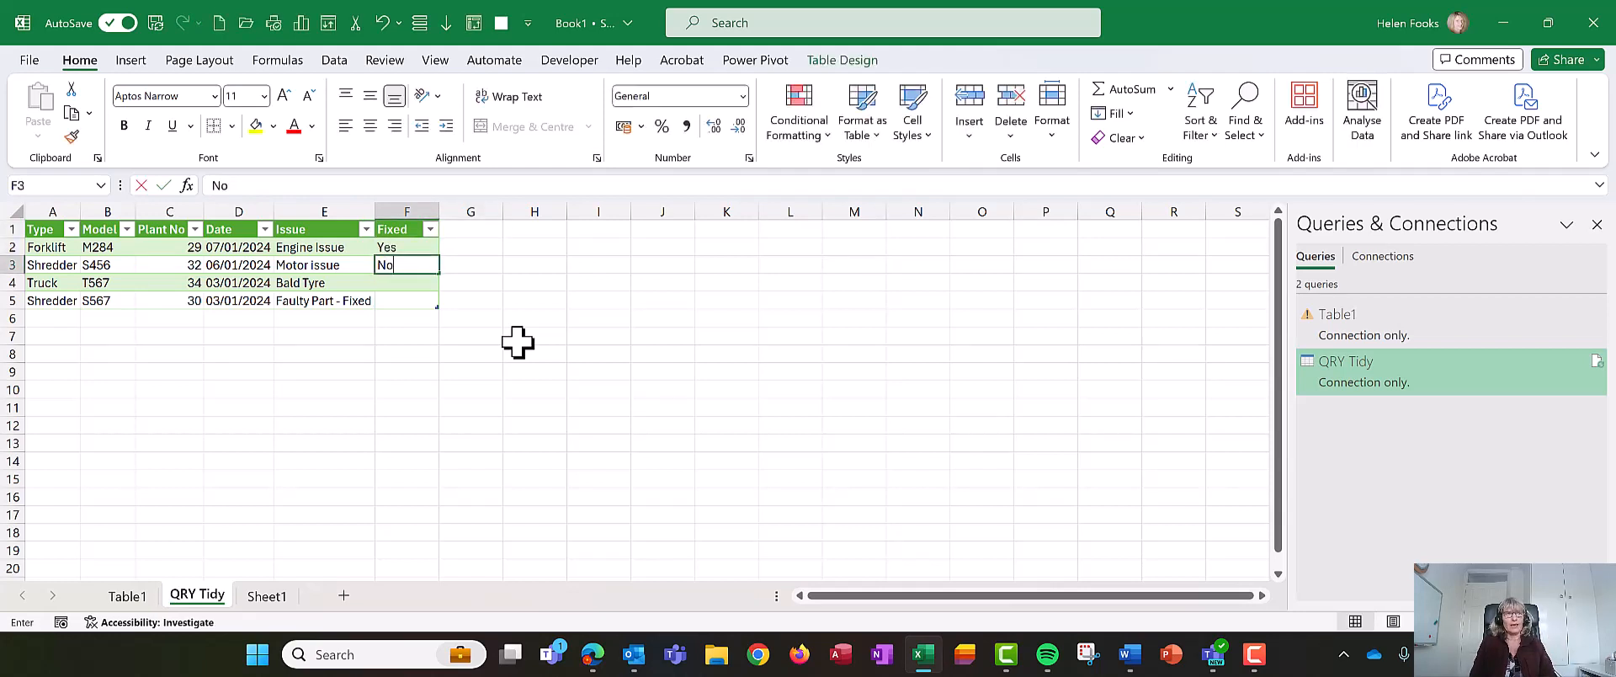
{"action": "key", "text": "Return"}
{"action": "type", "text": "Yes"}
{"action": "key", "text": "Return"}
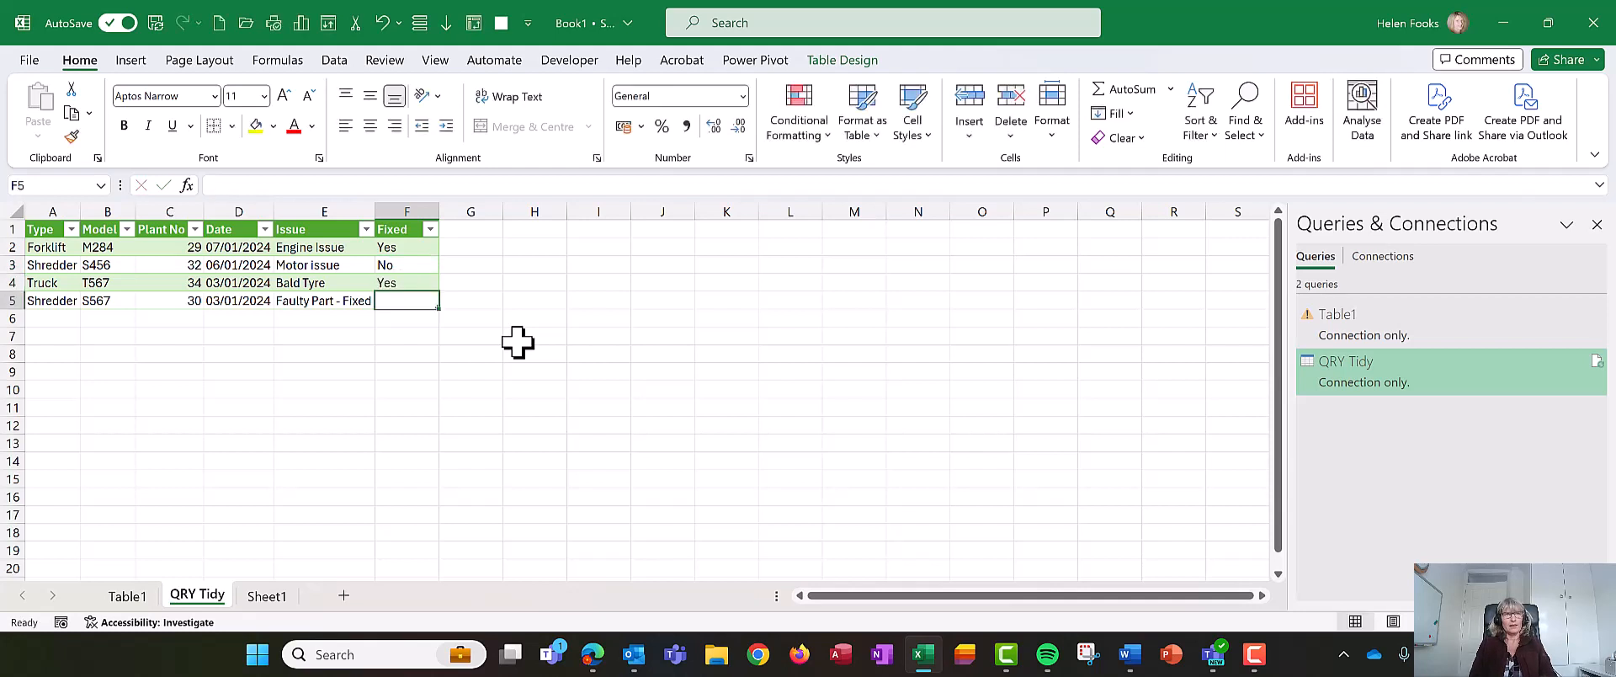
- Enter Yes in the Fixed column for the fourth row
{"action": "type", "text": "Yes"}
{"action": "key", "text": "Up"}
{"action": "key", "text": "Up"}
{"action": "key", "text": "Up"}
{"action": "key", "text": "Up"}
{"action": "key", "text": "Right"}
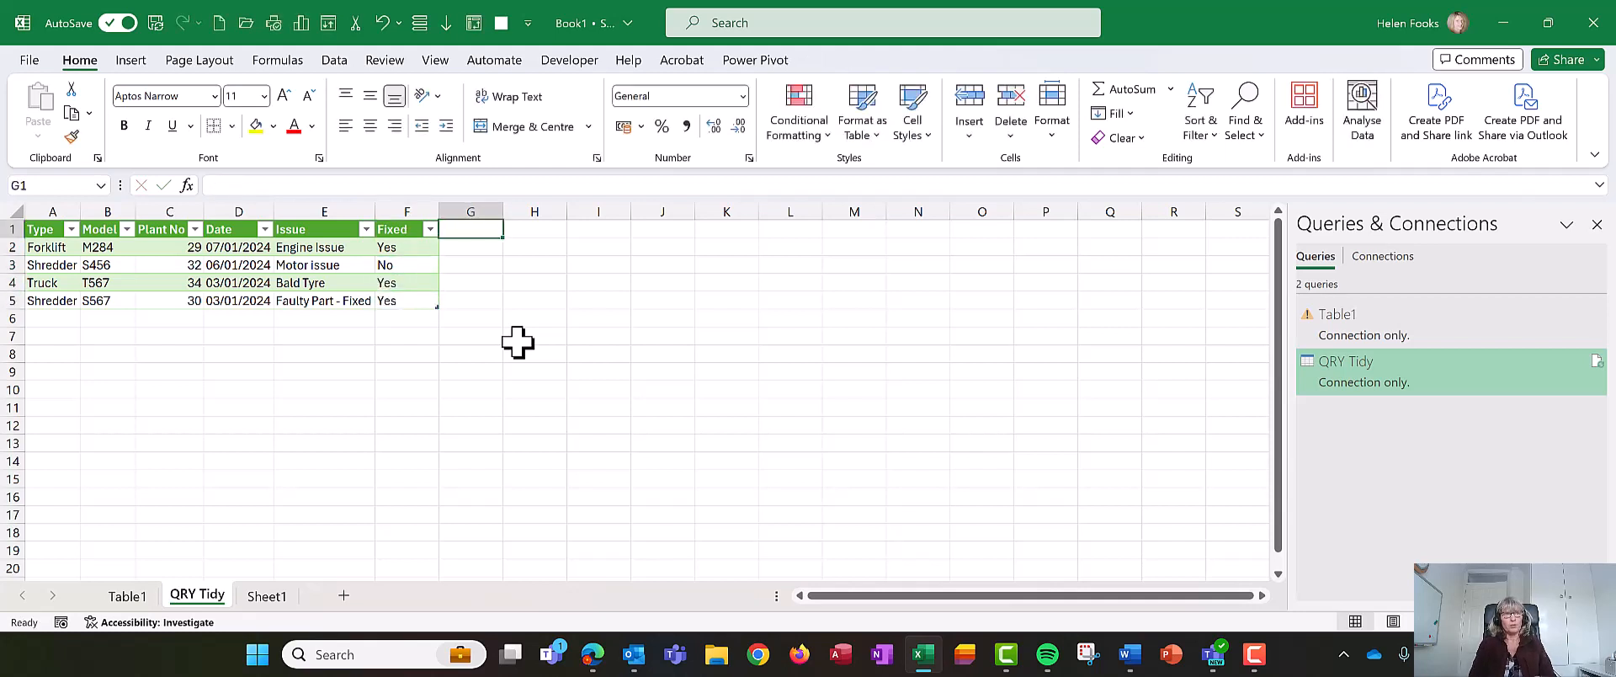
- Add a Date Fixed column header beside Fixed in the QRY Tidy table
{"action": "type", "text": "Date Fixed"}
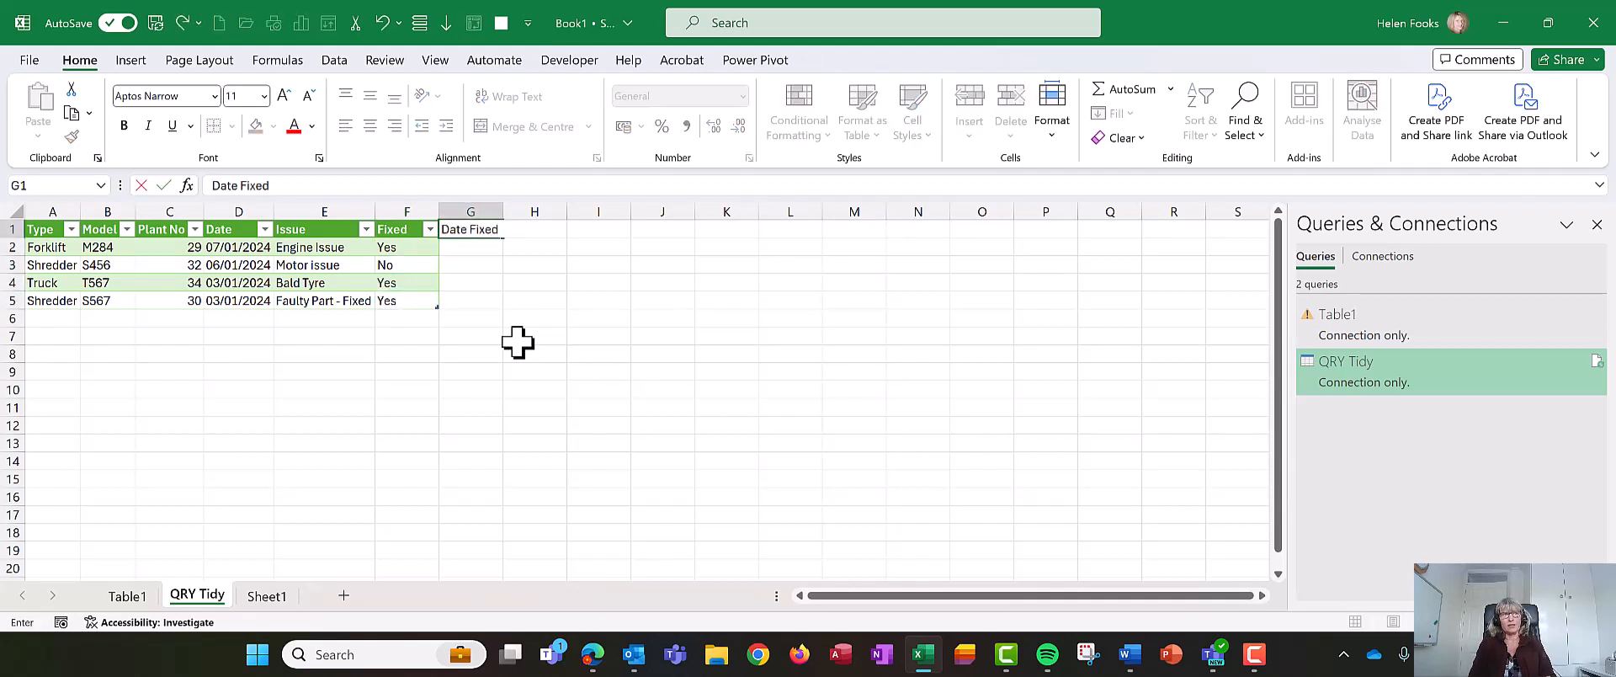
{"action": "key", "text": "Return"}
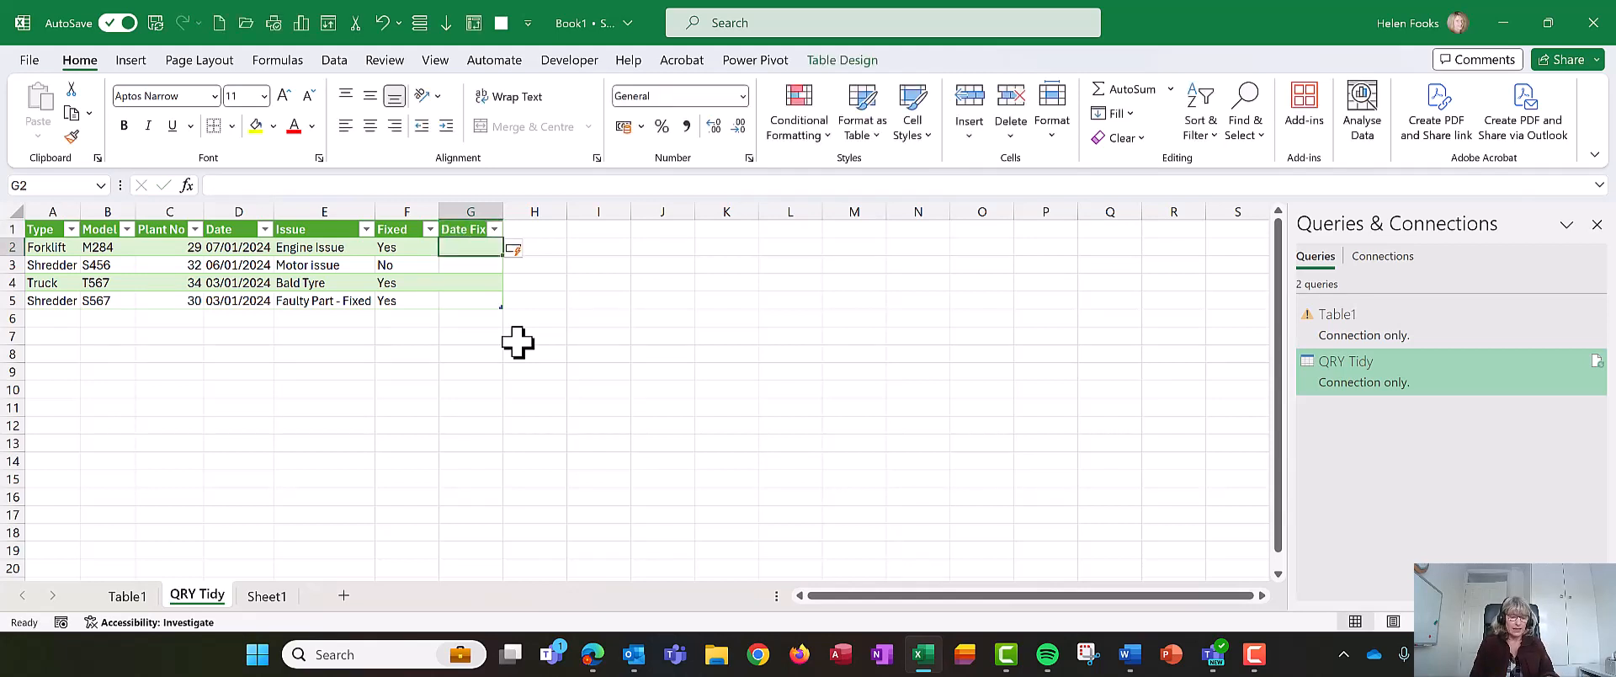
- Enter fix dates 10/01/2024, 30/01/2024 and 01/02/2024 for the first, third and fourth rows
{"action": "type", "text": "10/1"}
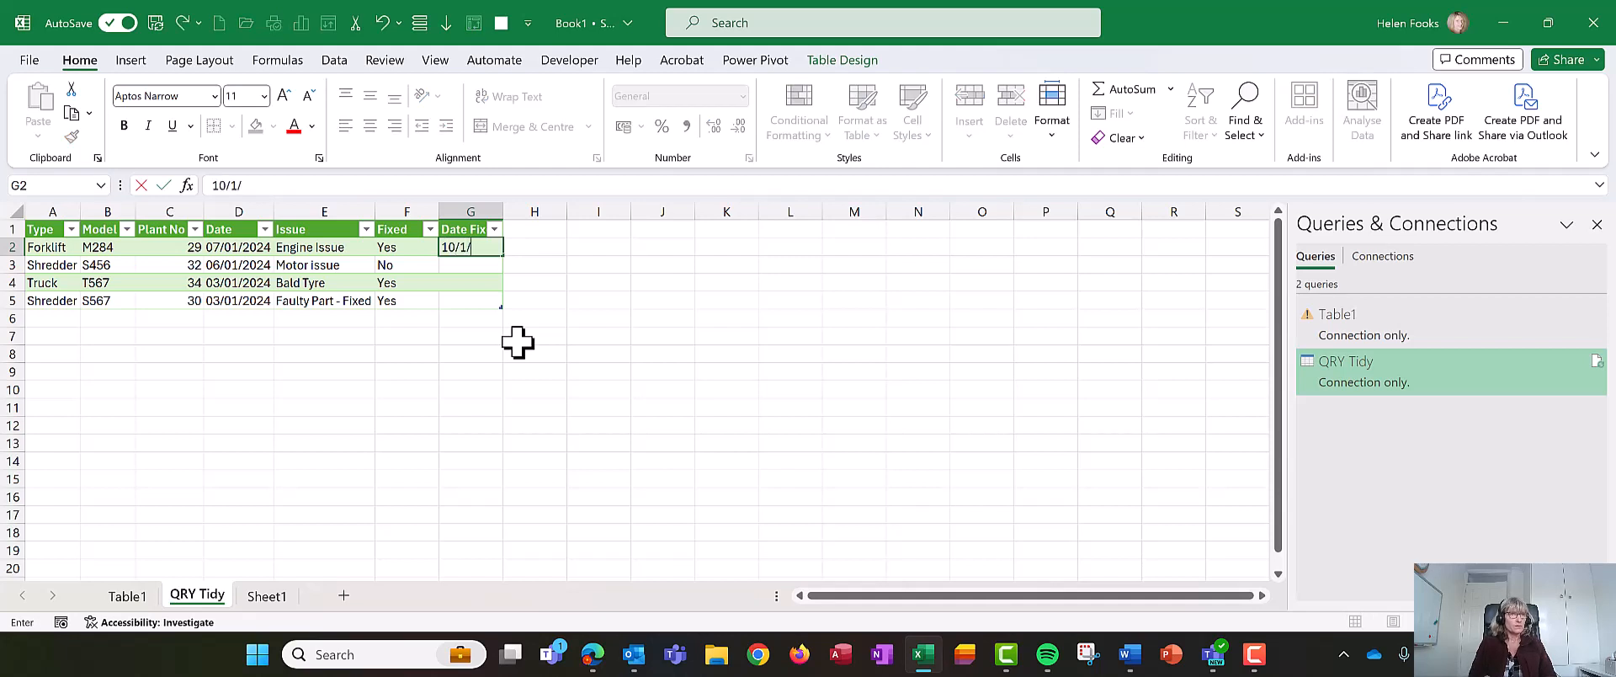
{"action": "type", "text": "/01/2024"}
{"action": "key", "text": "Return"}
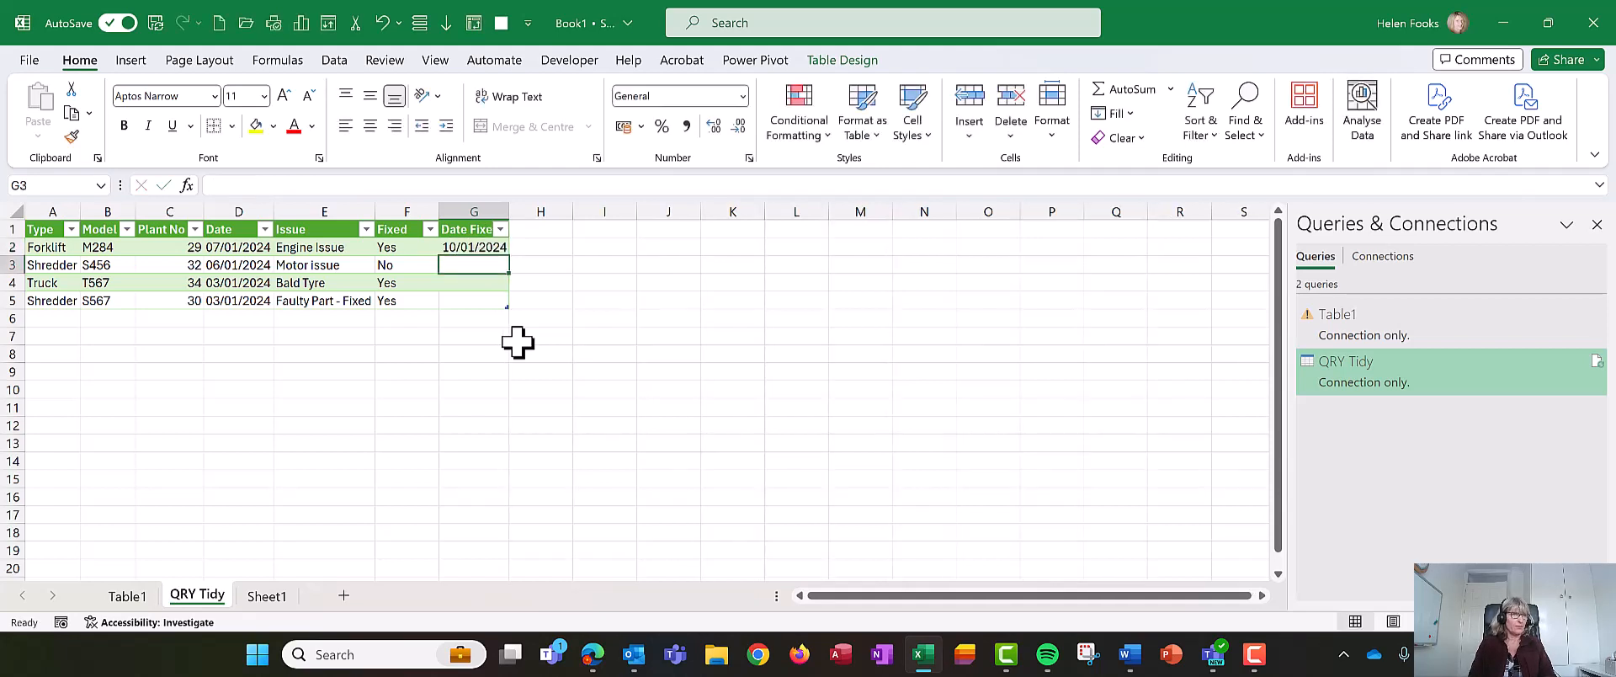
{"action": "key", "text": "Down"}
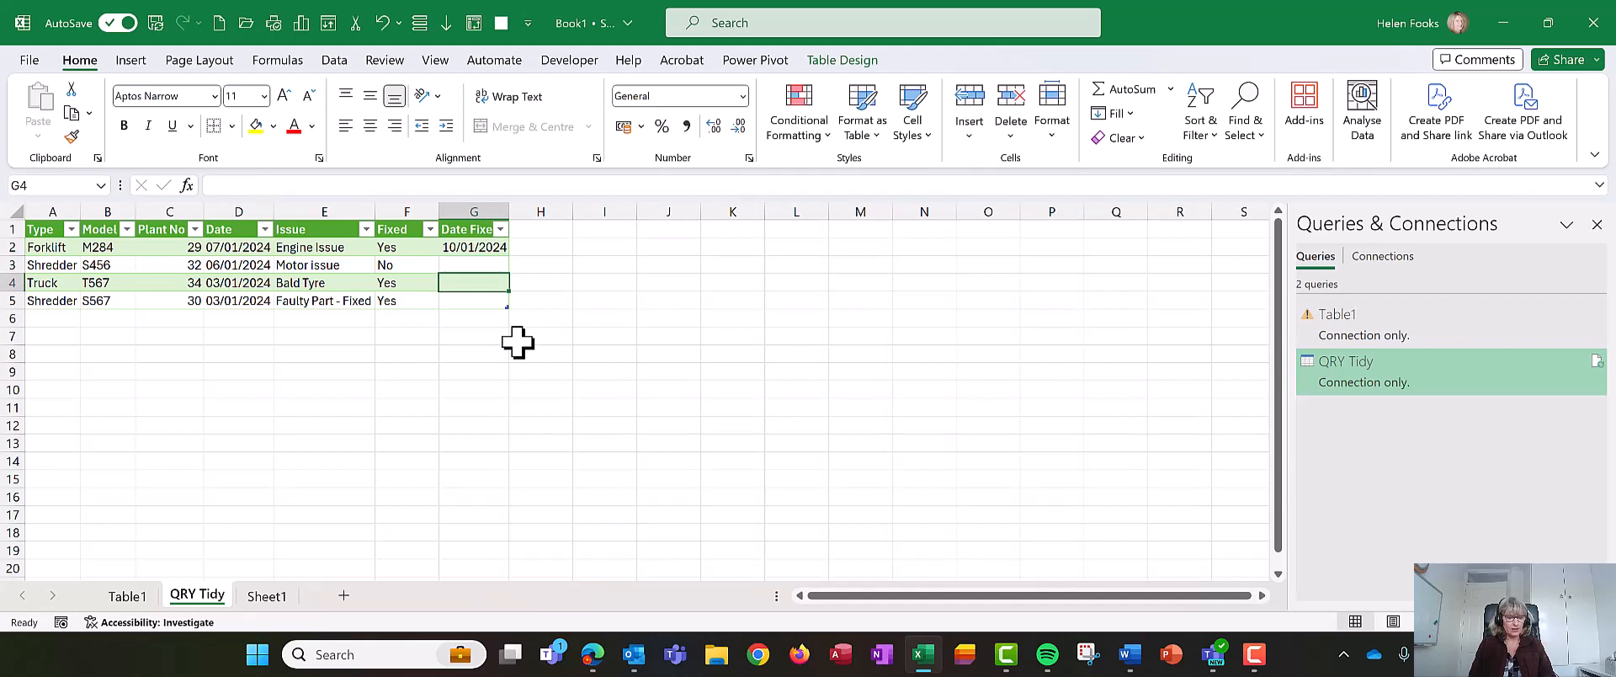
{"action": "type", "text": "30"}
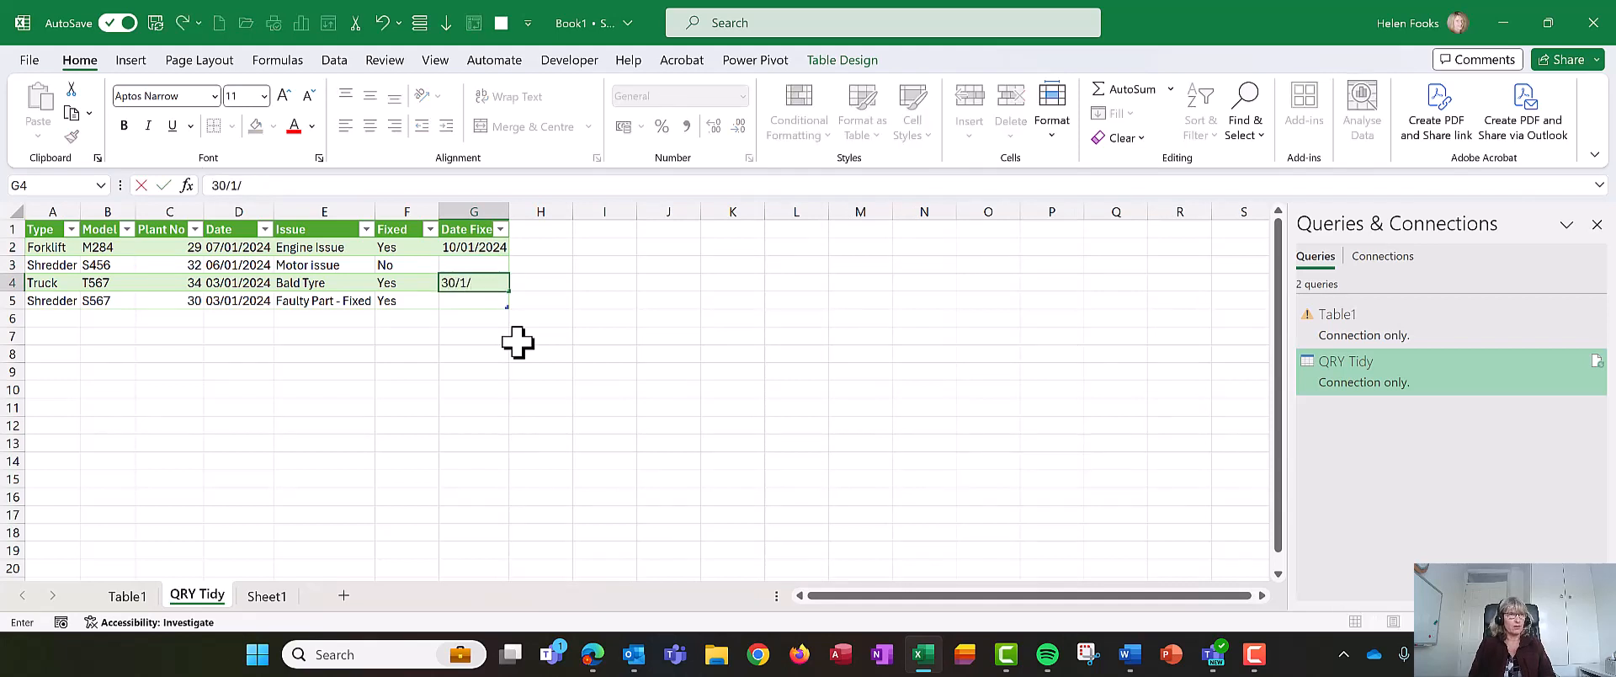
{"action": "type", "text": "/01/2024"}
{"action": "key", "text": "Return"}
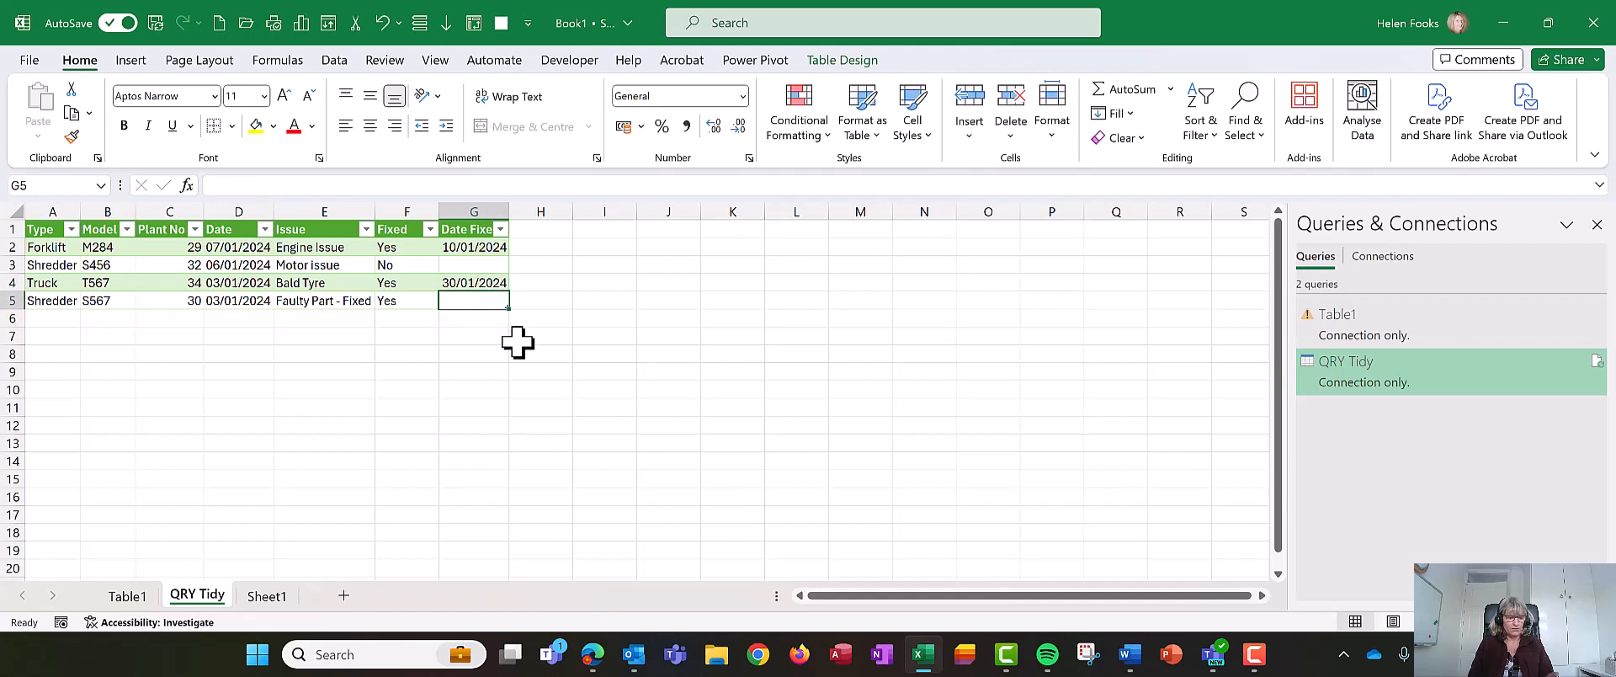
{"action": "type", "text": "1/0"}
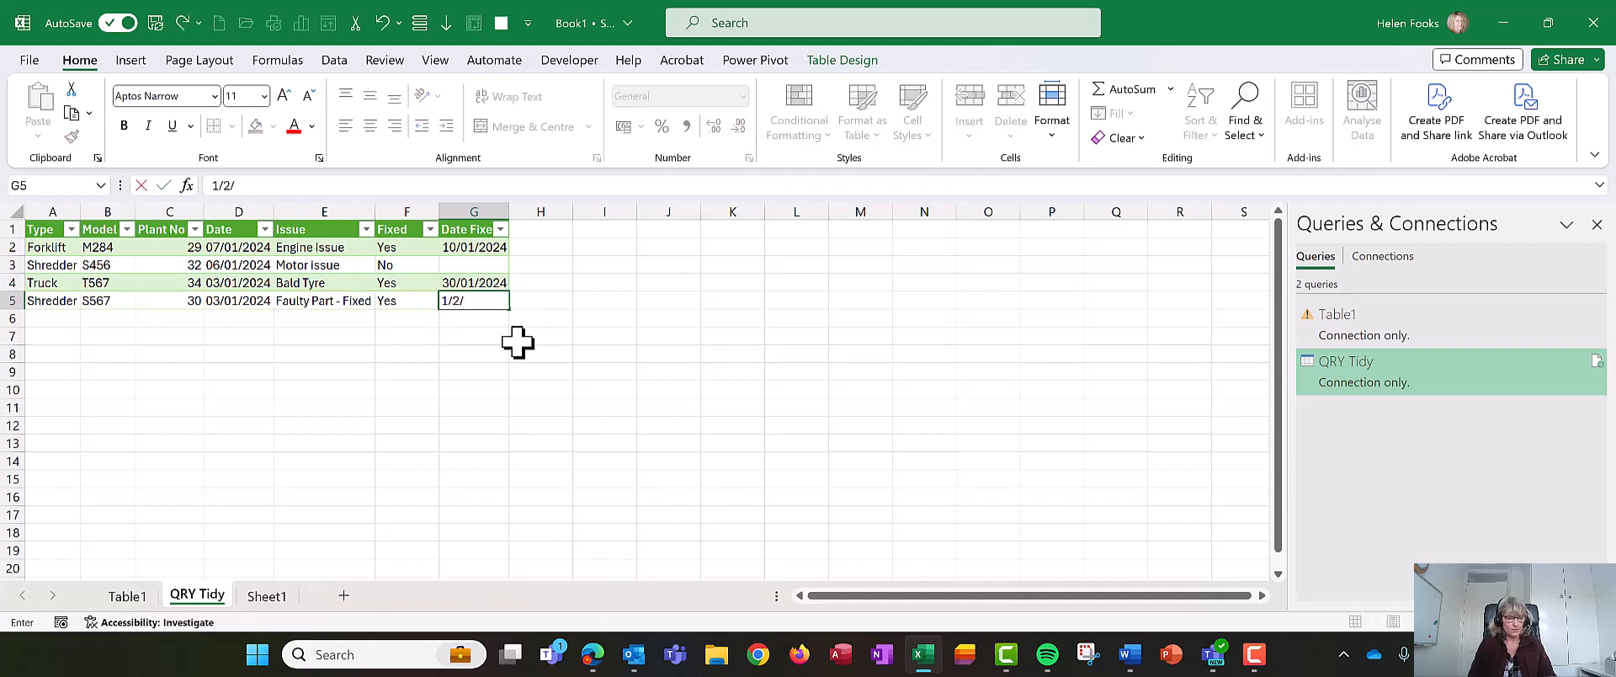
{"action": "type", "text": "2/2024"}
{"action": "key", "text": "Return"}
{"action": "key", "text": "Up"}
{"action": "key", "text": "Up"}
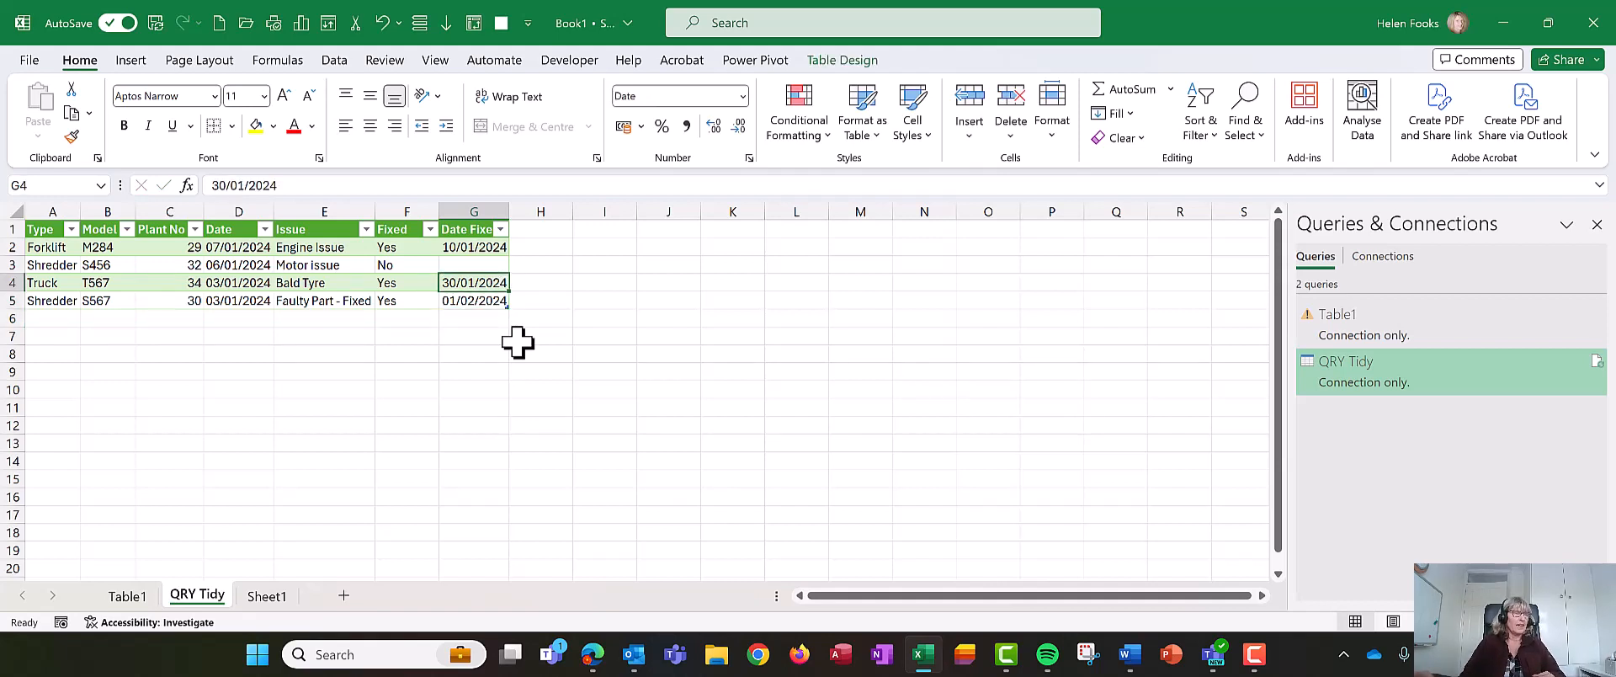
{"action": "left_click", "coordinate": [84, 247]}
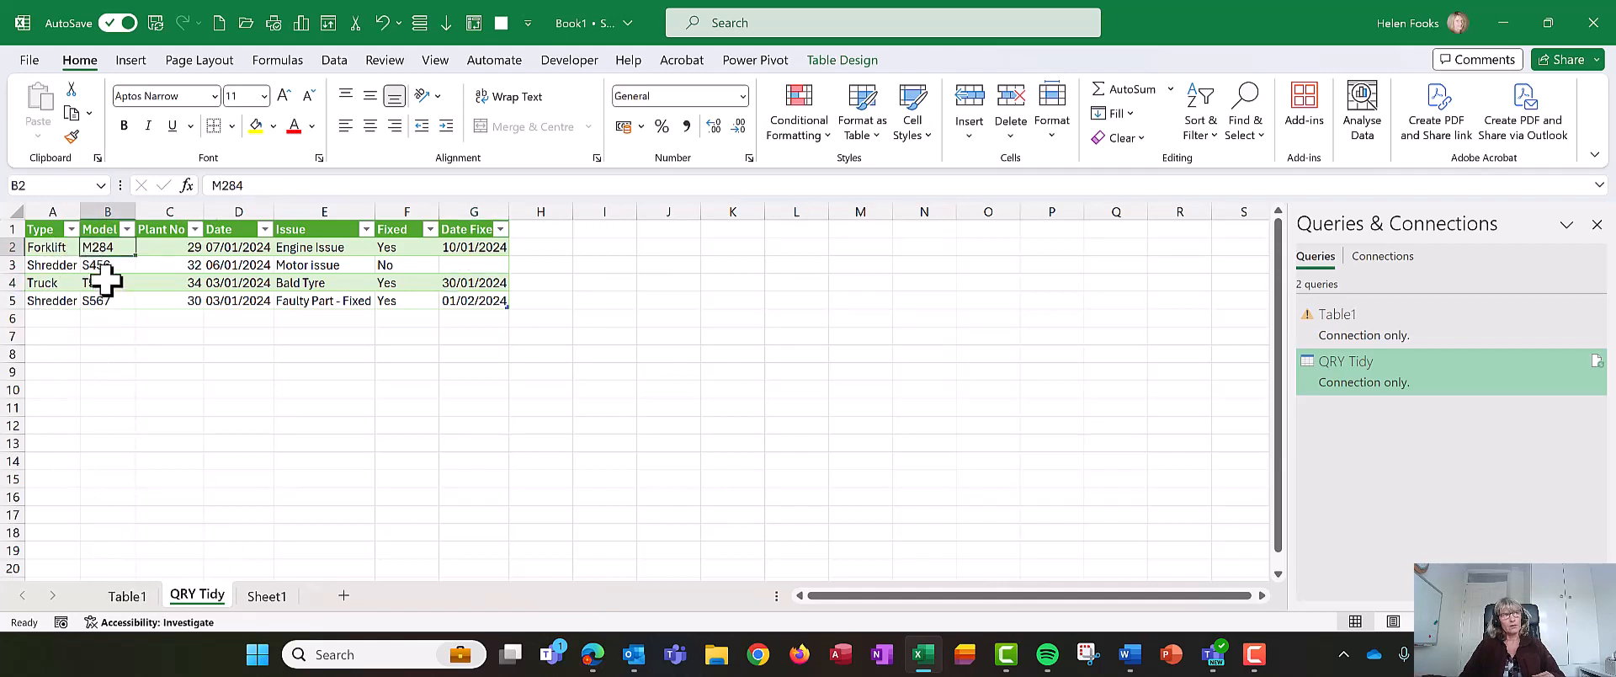
- Copy the plant list rows of Type, Model and Plant No from the Table1 sheet into column J of the QRY Tidy sheet
{"action": "left_click", "coordinate": [141, 598]}
{"action": "left_click", "coordinate": [379, 498]}
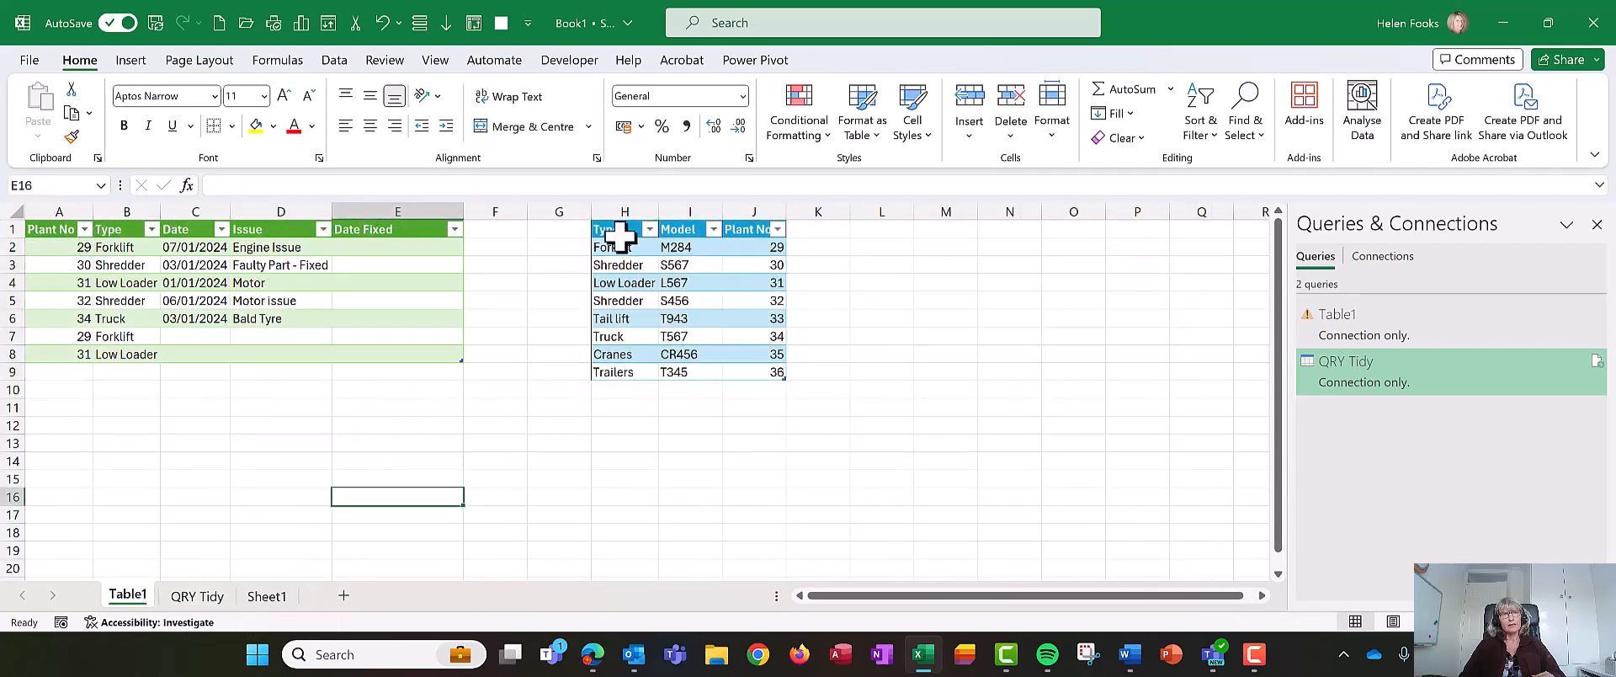
{"action": "left_click_drag", "start_coordinate": [620, 247], "coordinate": [759, 364]}
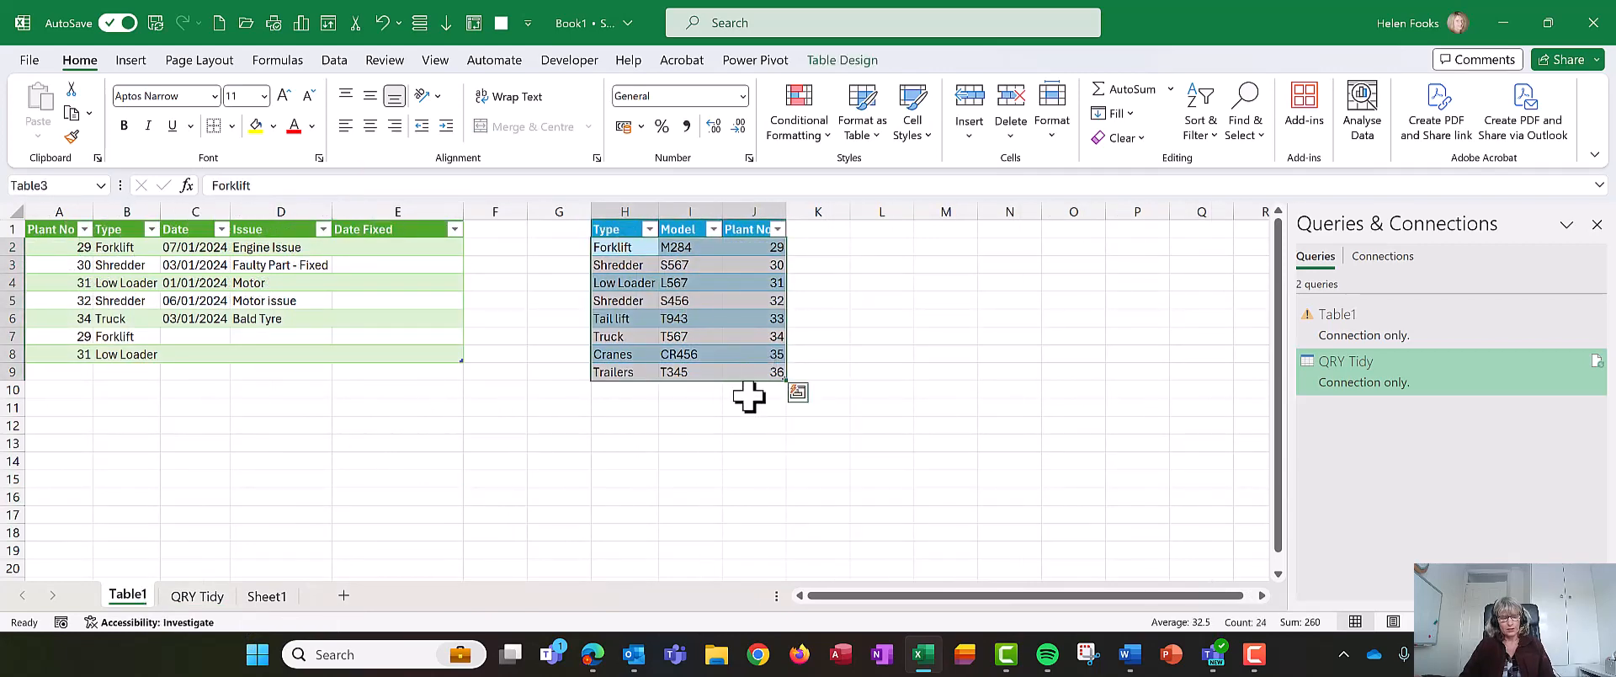
{"action": "key", "text": "ctrl+c"}
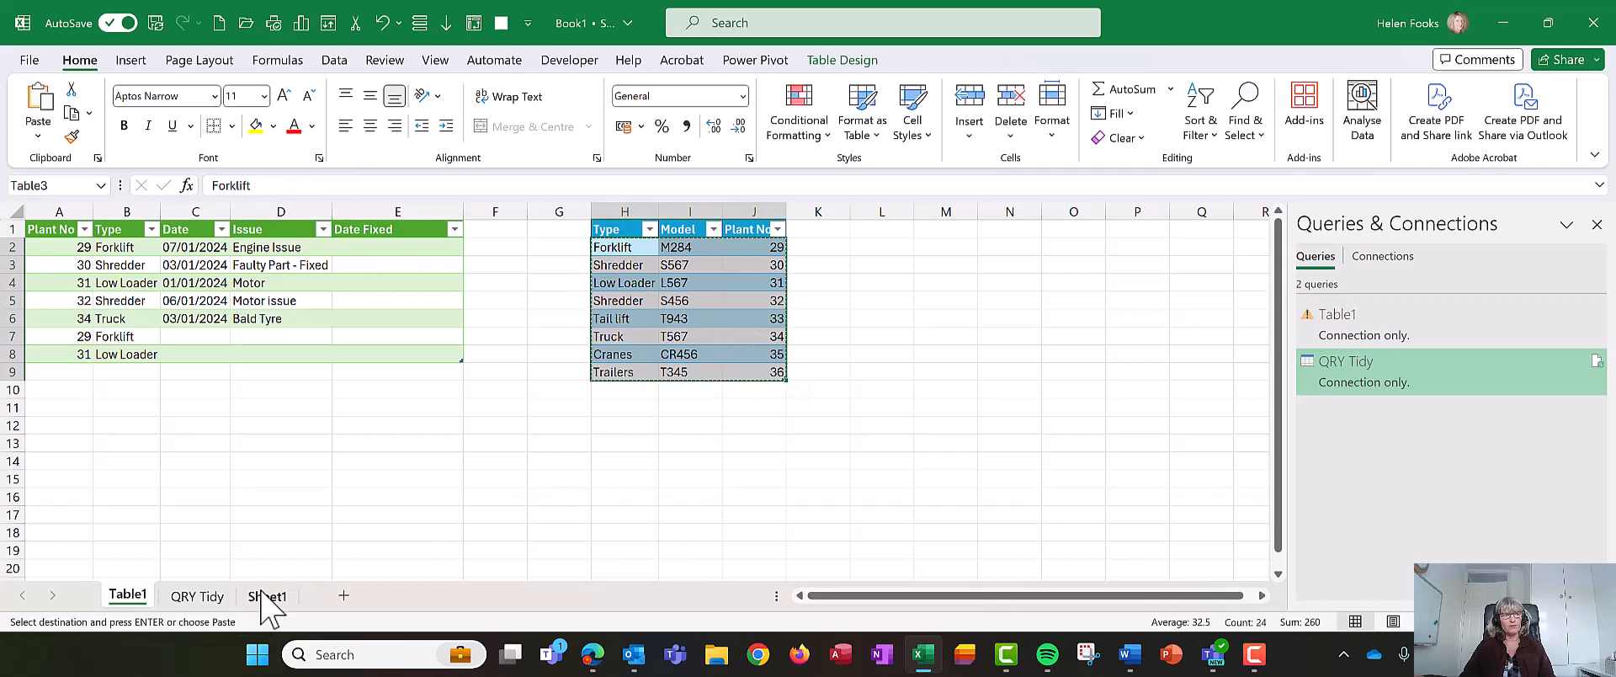
{"action": "left_click", "coordinate": [197, 595]}
{"action": "left_click", "coordinate": [668, 231]}
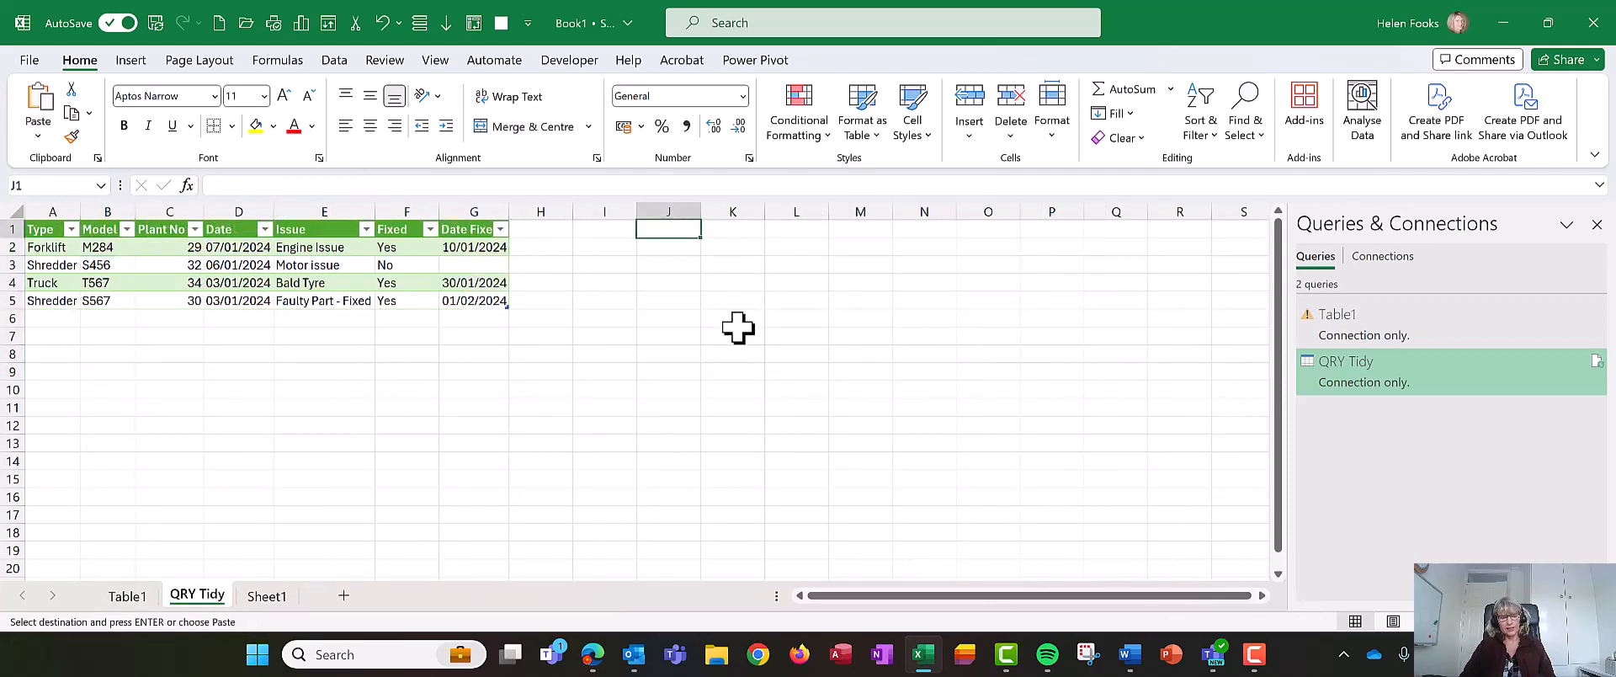
{"action": "key", "text": "ctrl+v"}
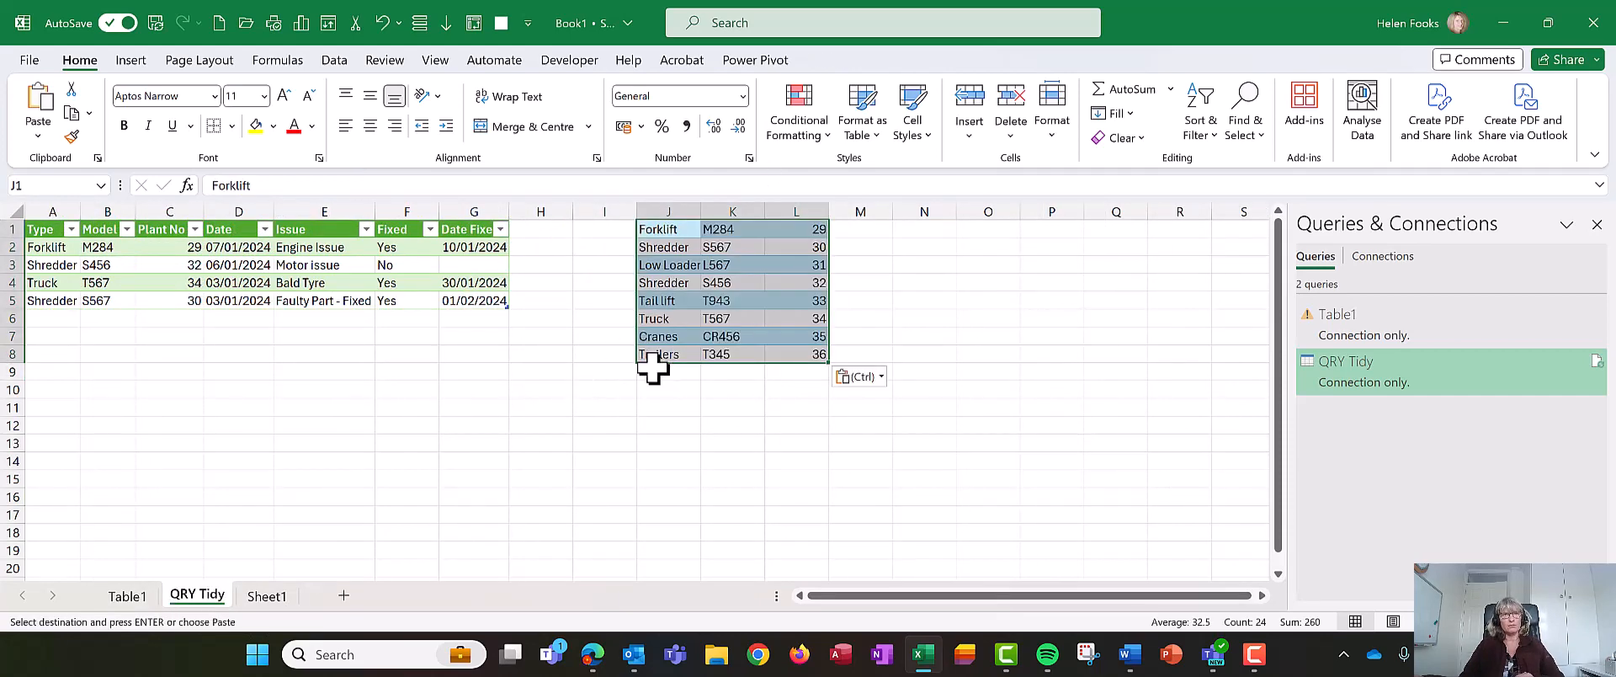
- Move the pasted plant list down one row and add Type, Model and Plant No headers above it
{"action": "left_click_drag", "start_coordinate": [653, 360], "coordinate": [655, 376]}
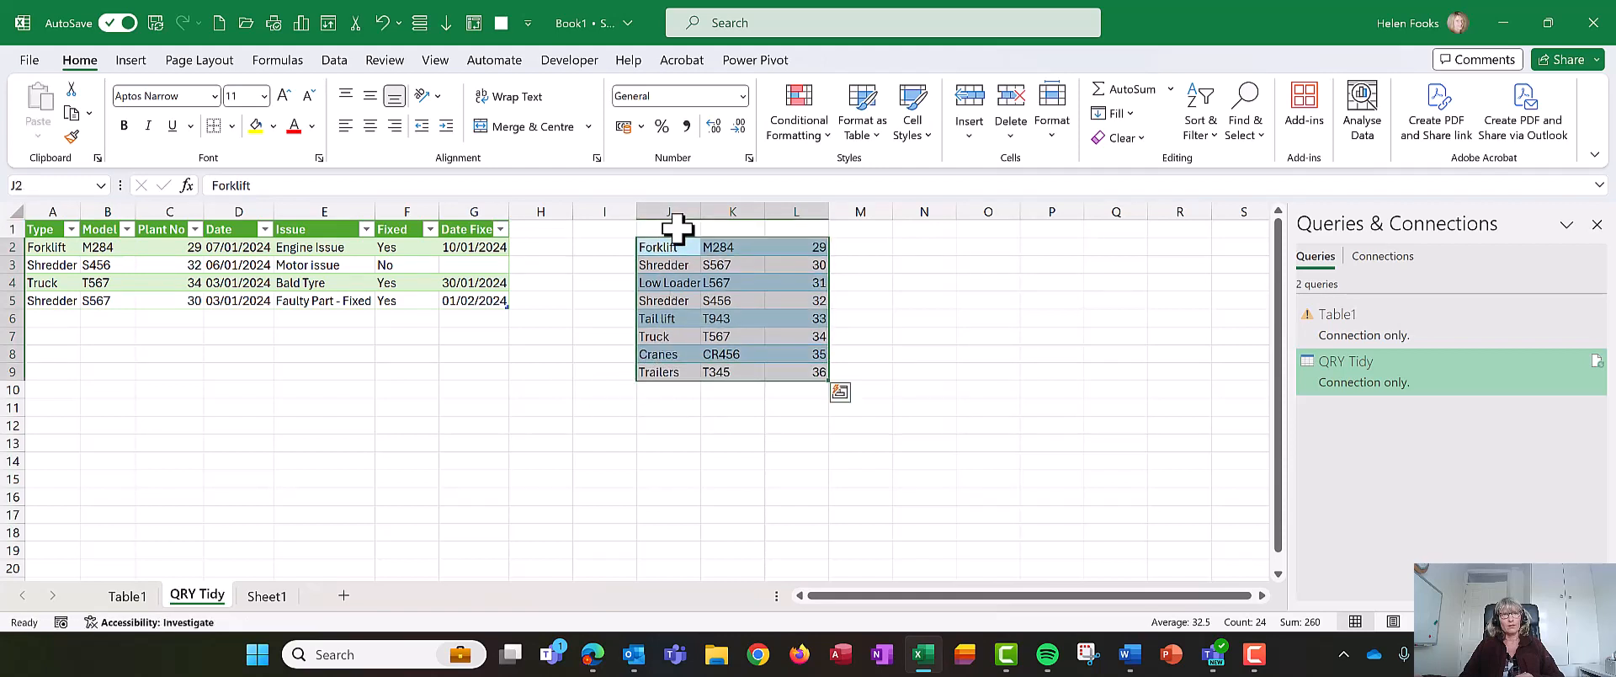
{"action": "left_click", "coordinate": [674, 228]}
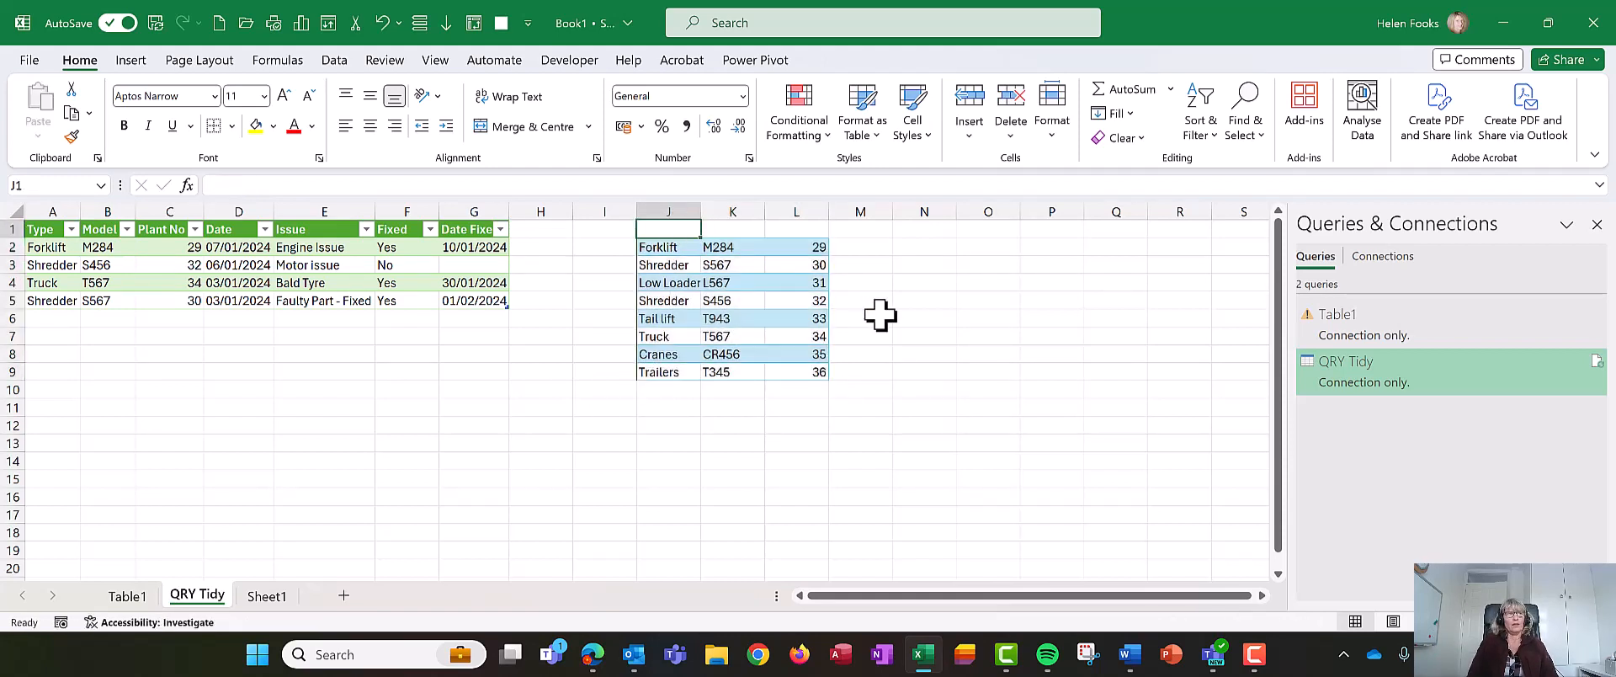
{"action": "type", "text": "Type"}
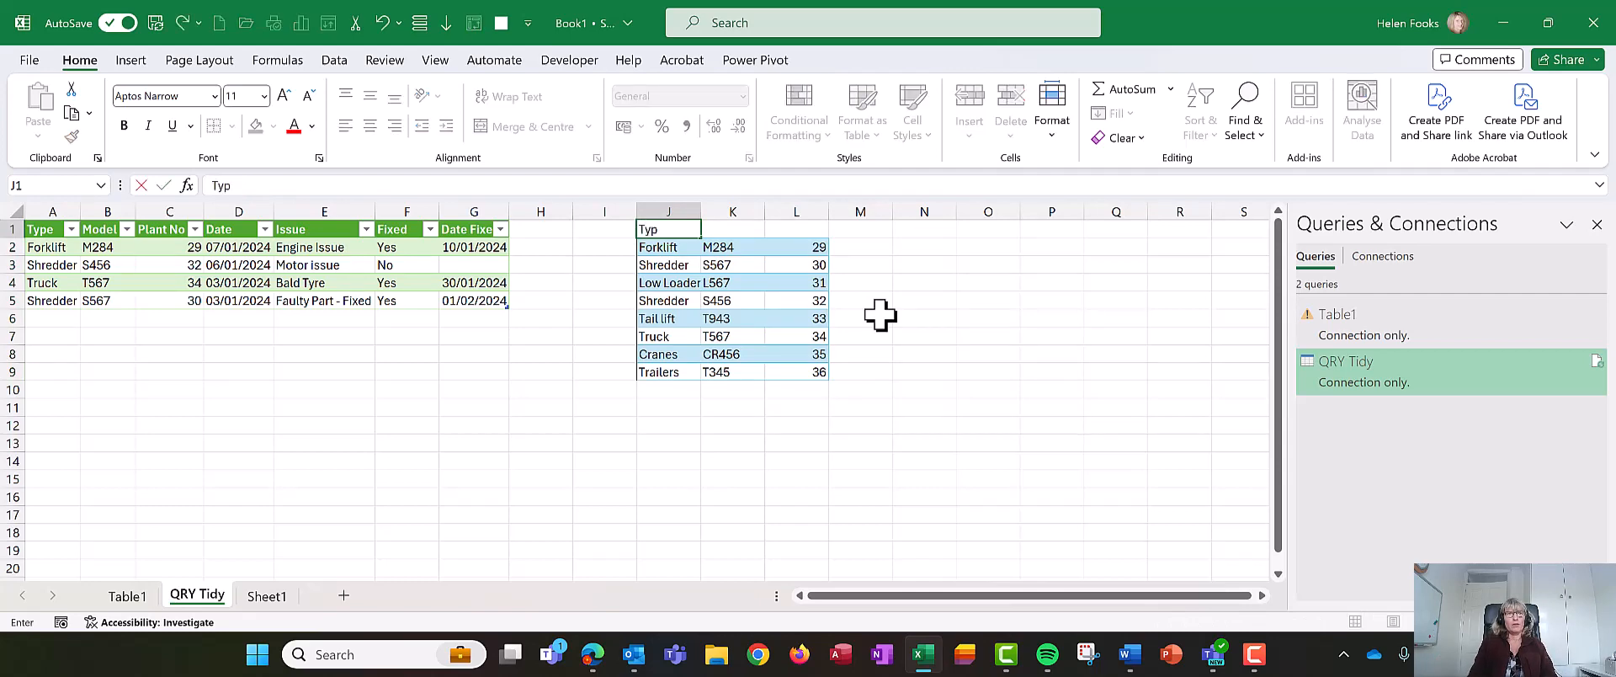
{"action": "key", "text": "Tab"}
{"action": "type", "text": "Model"}
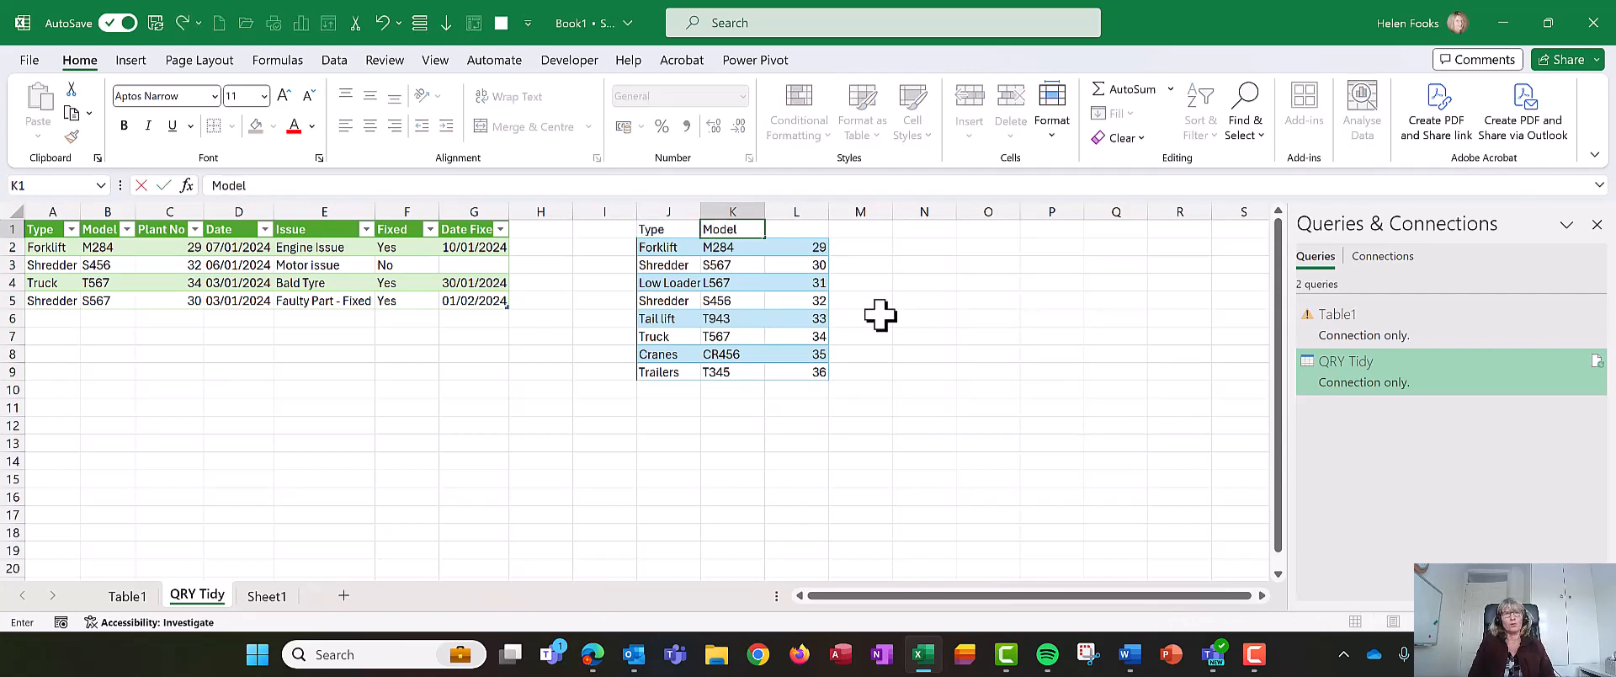
{"action": "key", "text": "Tab"}
{"action": "type", "text": "Plant No"}
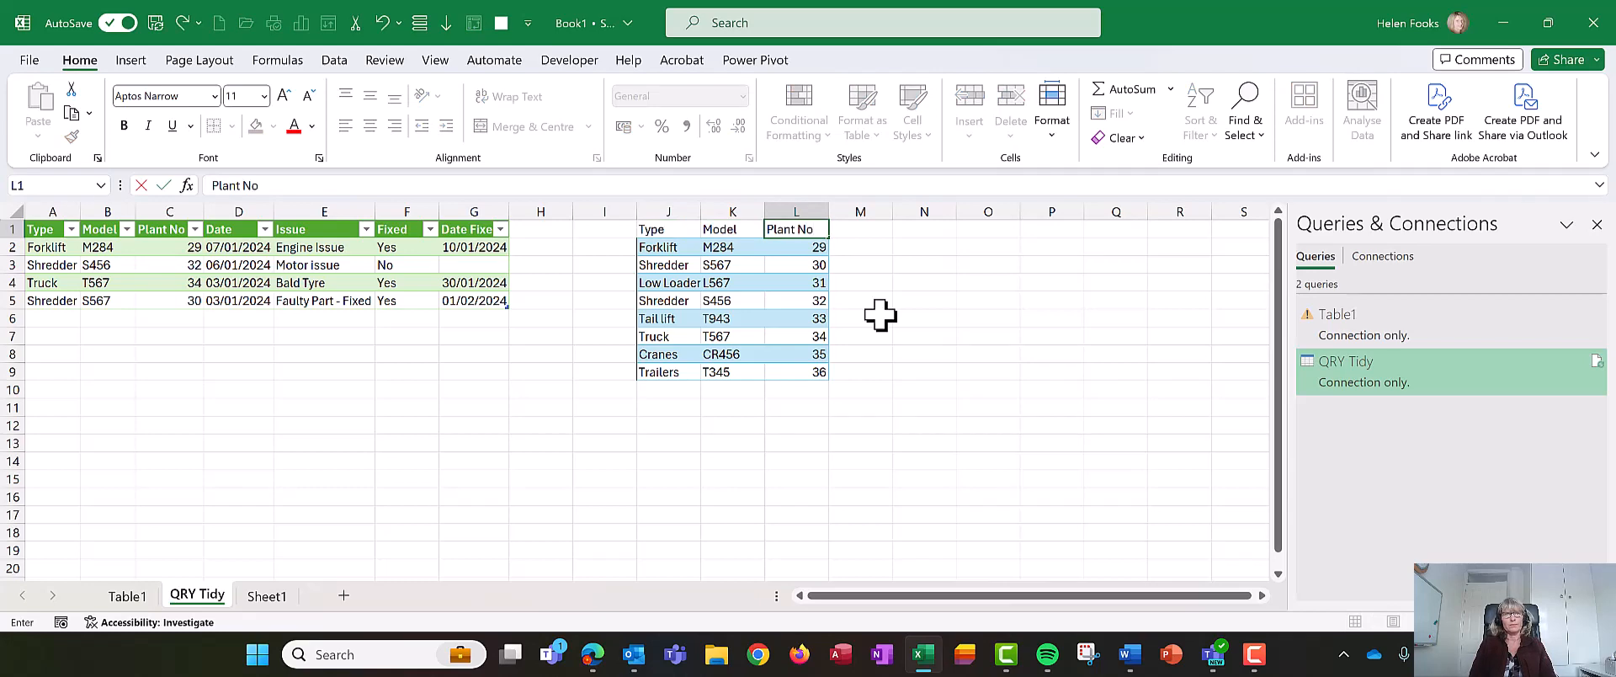
{"action": "key", "text": "Return"}
- Format the plant list as a table with headers
{"action": "key", "text": "ctrl+t"}
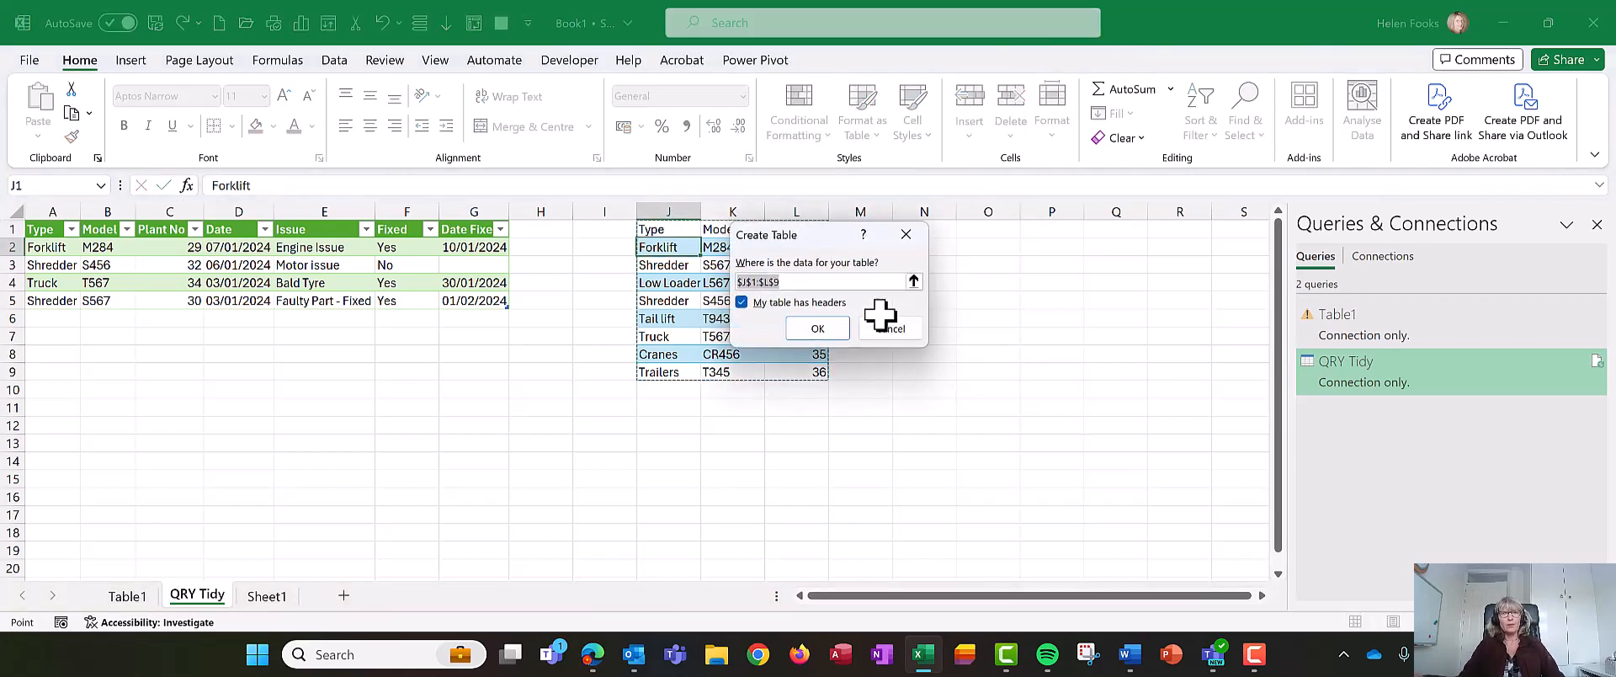
{"action": "left_click", "coordinate": [808, 331]}
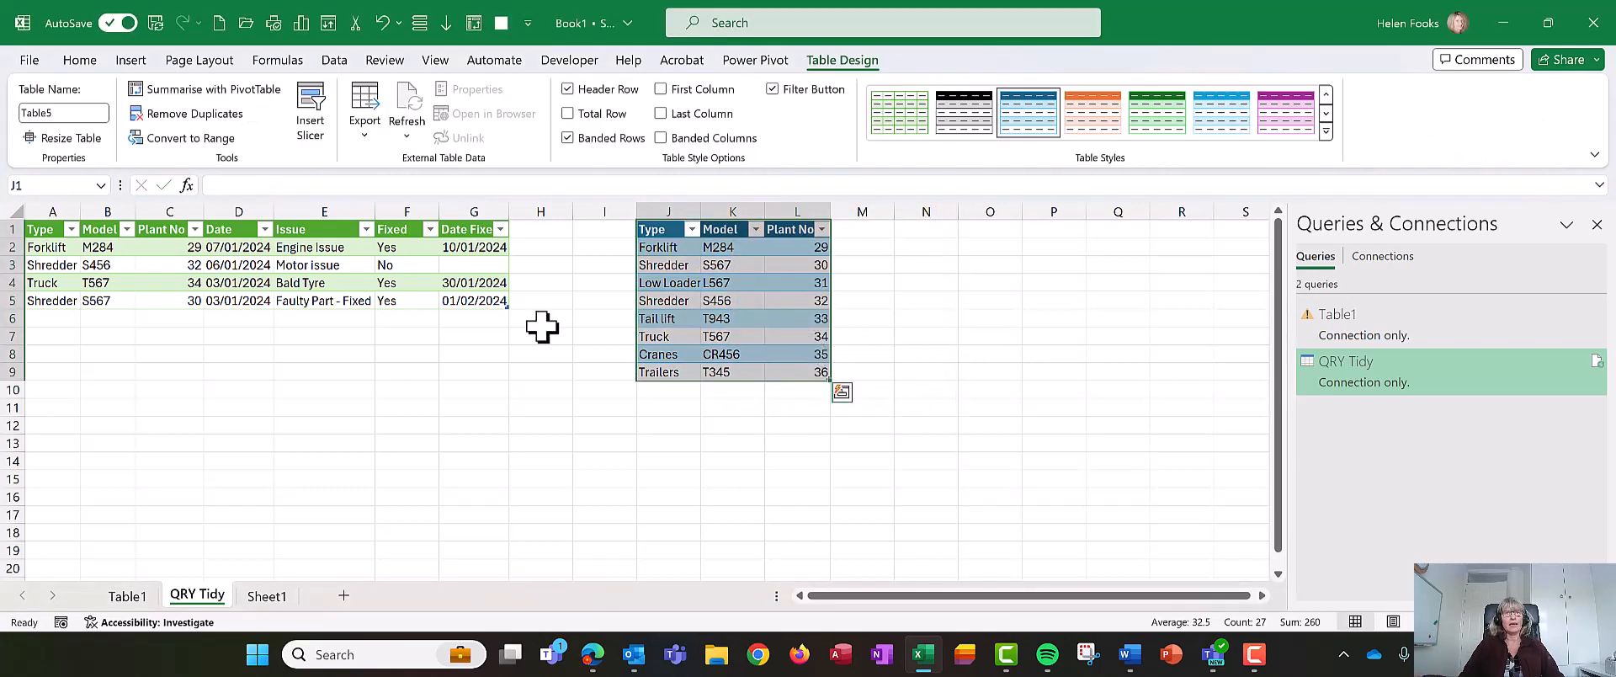
{"action": "left_click", "coordinate": [506, 336]}
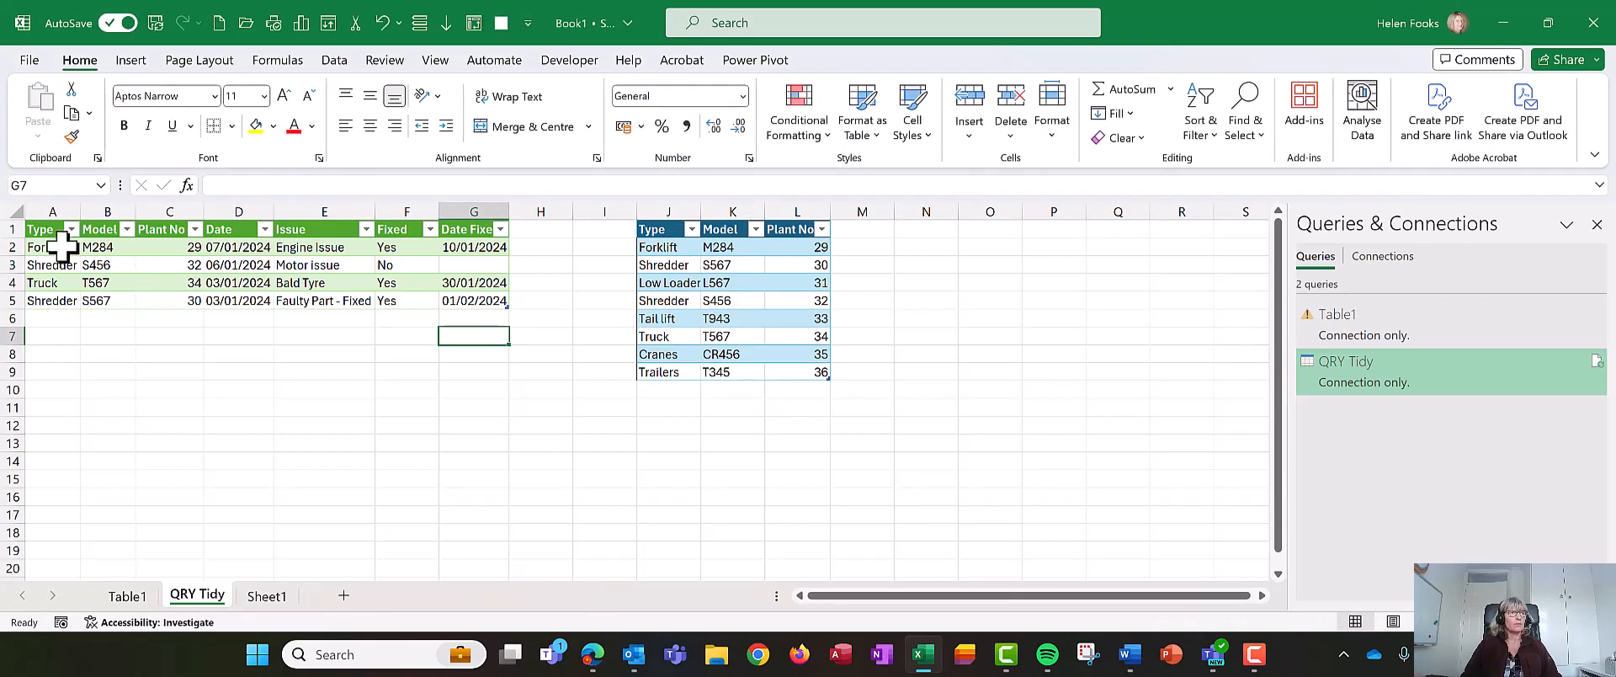
- Clear the Type and Model values from the first two columns of the QRY Tidy table
{"action": "left_click_drag", "start_coordinate": [63, 245], "coordinate": [88, 303]}
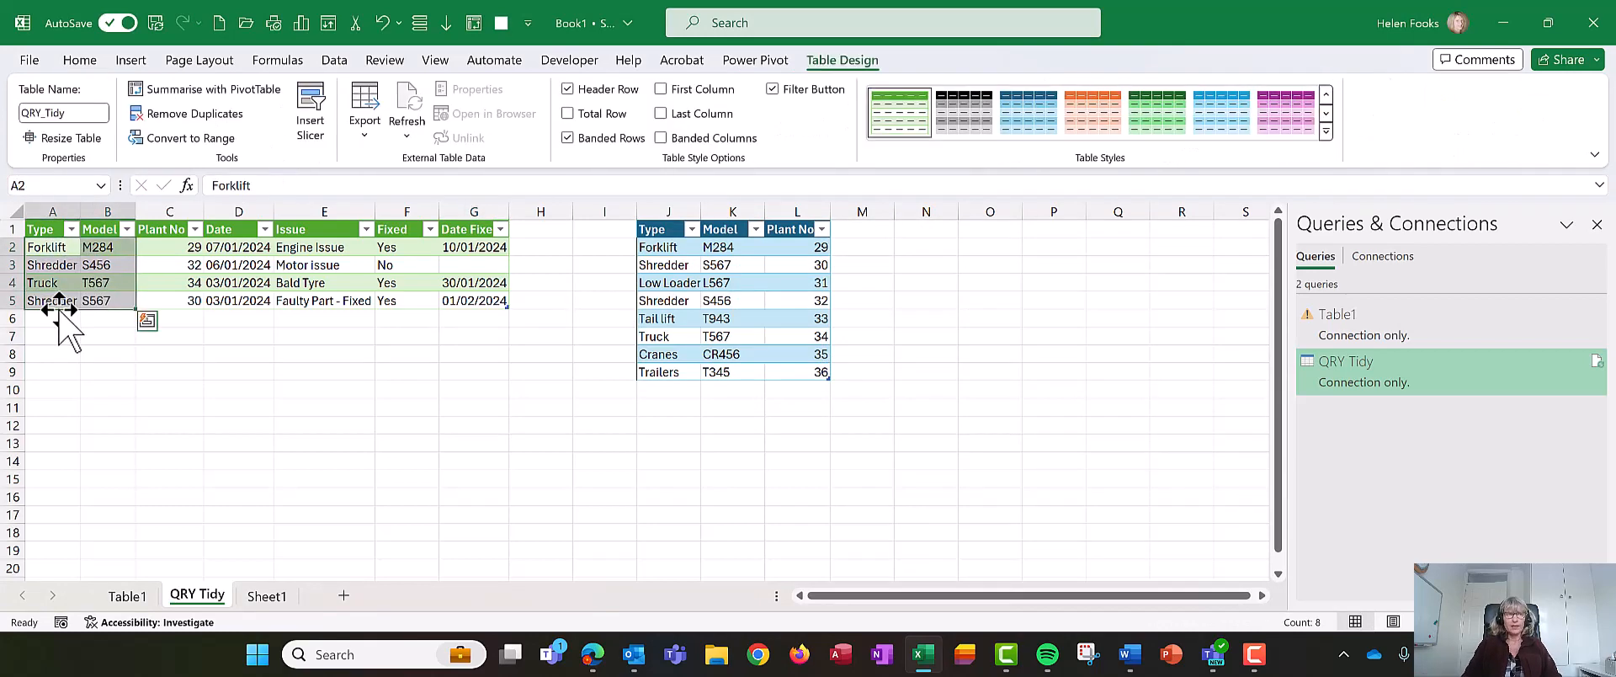
{"action": "key", "text": "Delete"}
{"action": "left_click", "coordinate": [99, 244]}
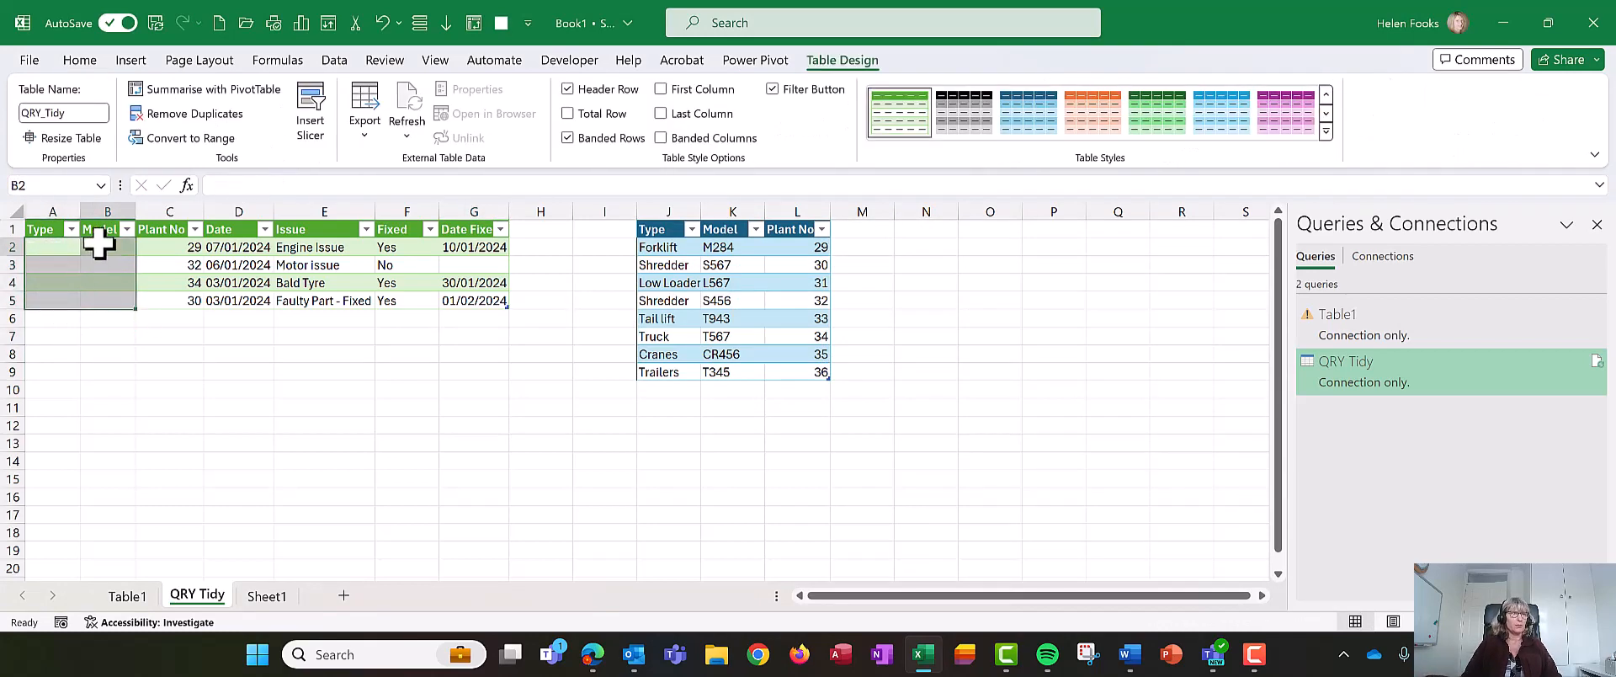
{"action": "left_click", "coordinate": [29, 246]}
{"action": "left_click", "coordinate": [55, 245]}
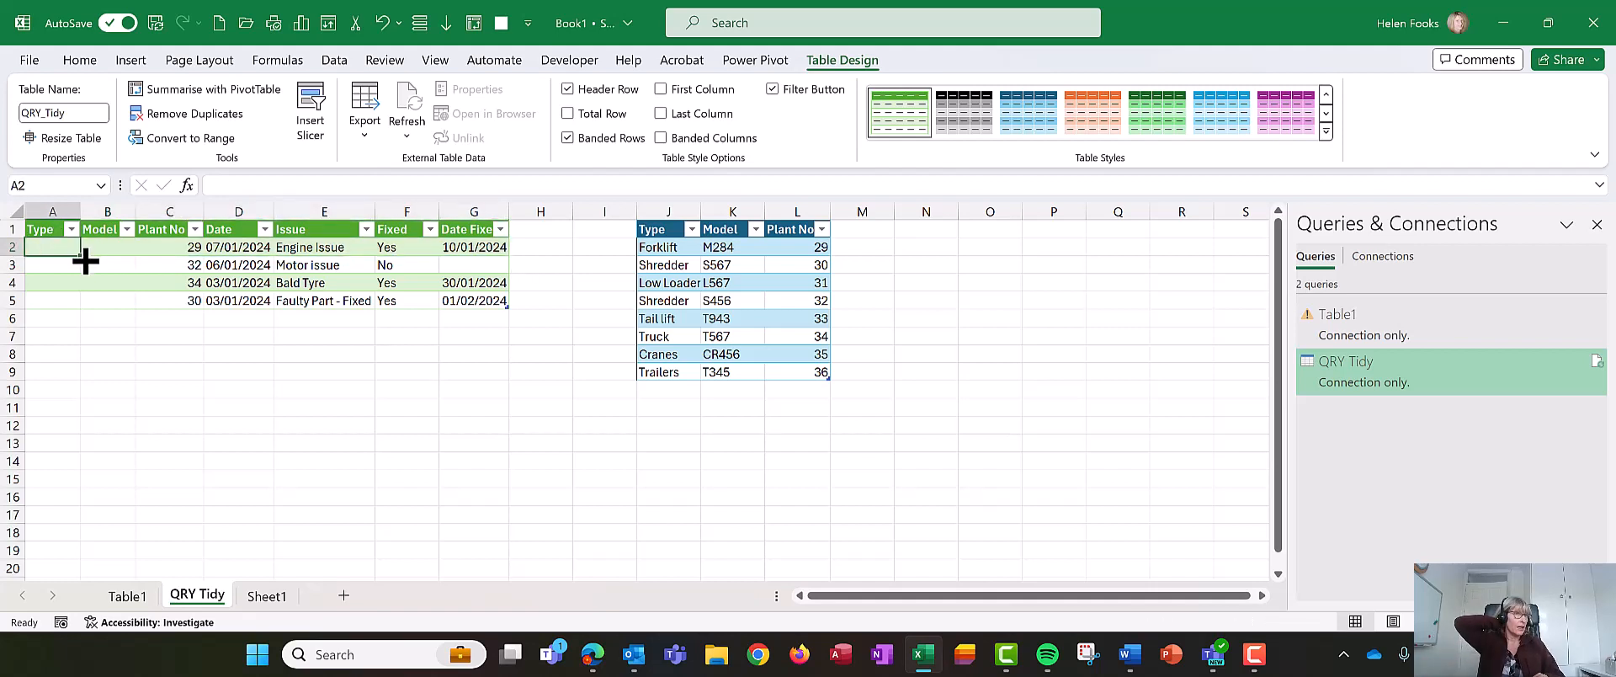
- Move the Plant No values into the first column of the QRY Tidy table
{"action": "right_click", "coordinate": [235, 204]}
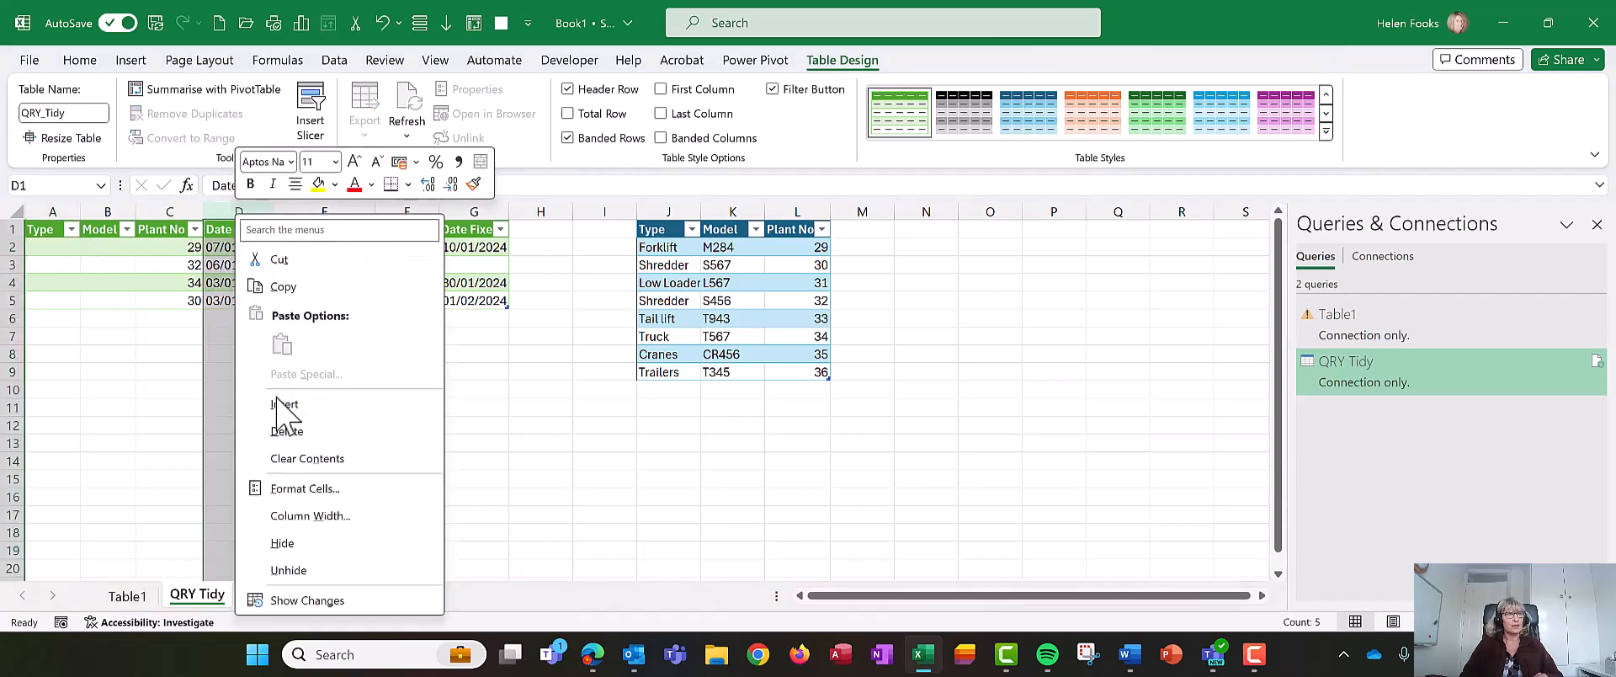
{"action": "key", "text": "Escape"}
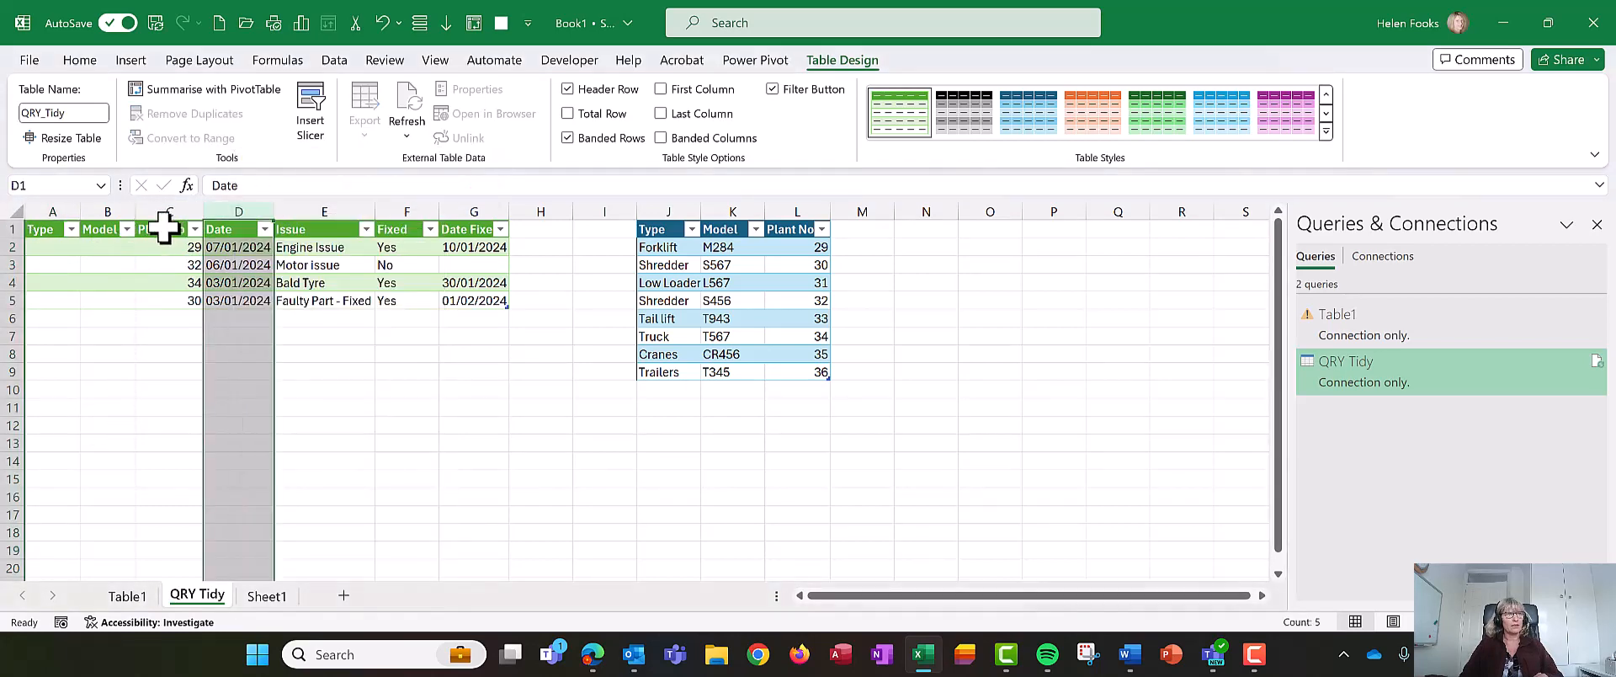
{"action": "left_click_drag", "start_coordinate": [160, 252], "coordinate": [50, 316]}
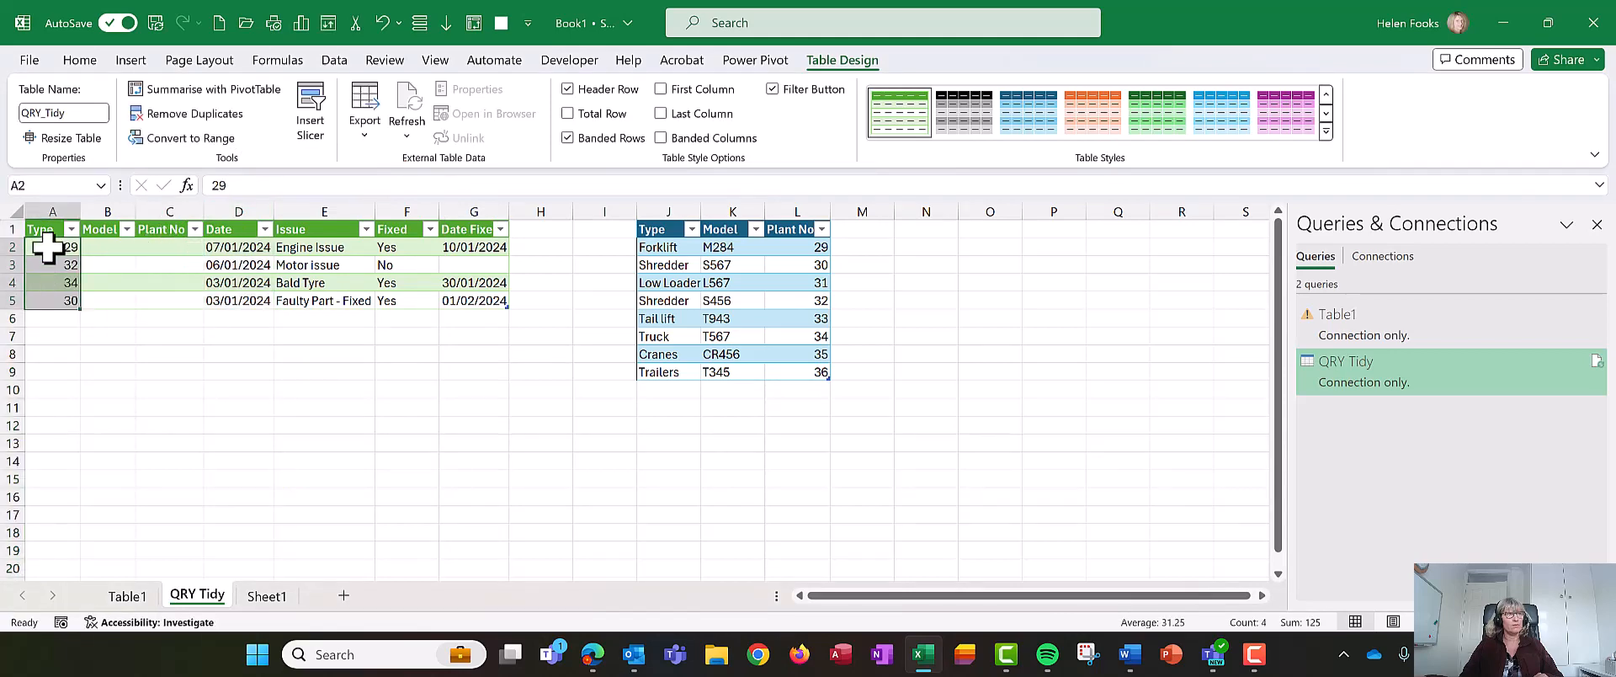
- Rename the first three column headers to Plant No, Type and Model
{"action": "left_click", "coordinate": [46, 227]}
{"action": "type", "text": "O"}
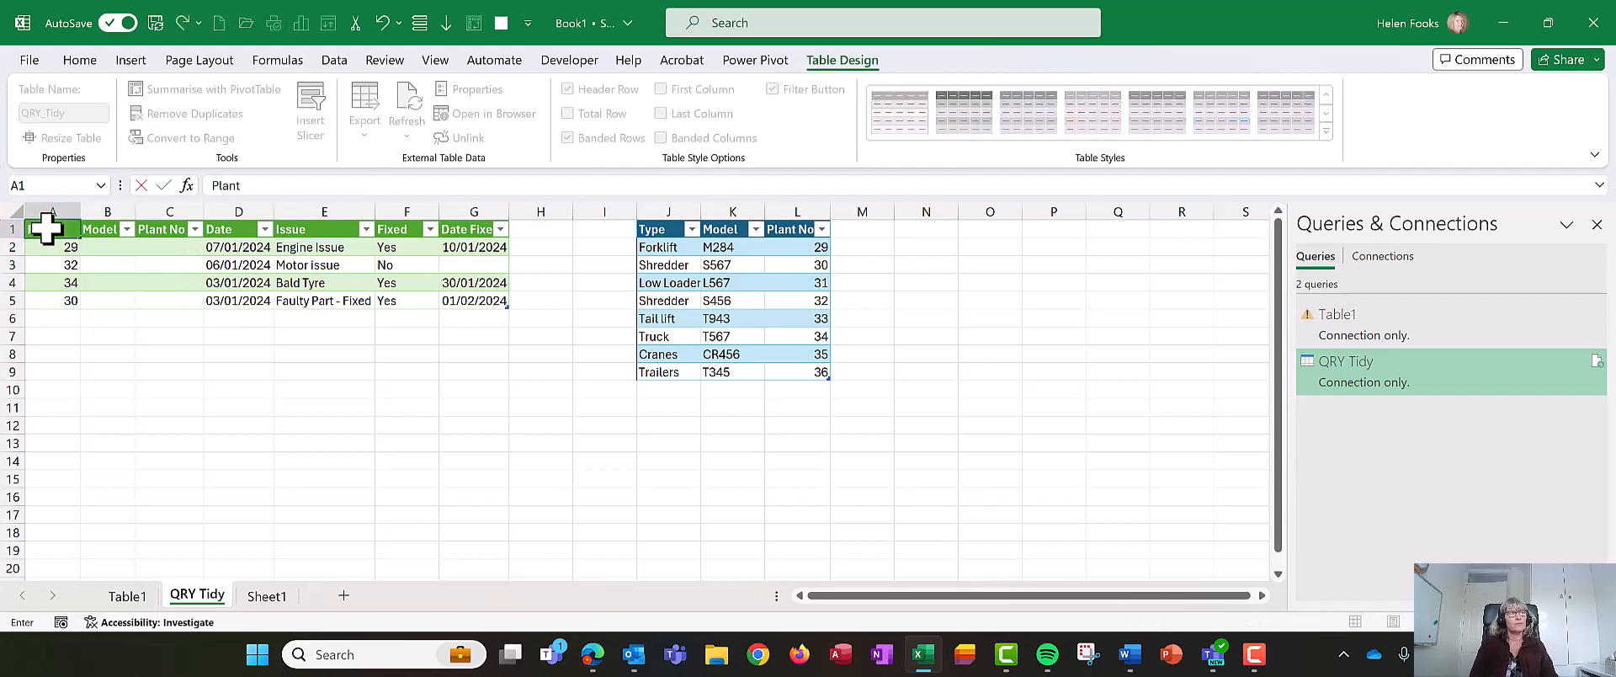
{"action": "type", "text": "lant No"}
{"action": "key", "text": "Tab"}
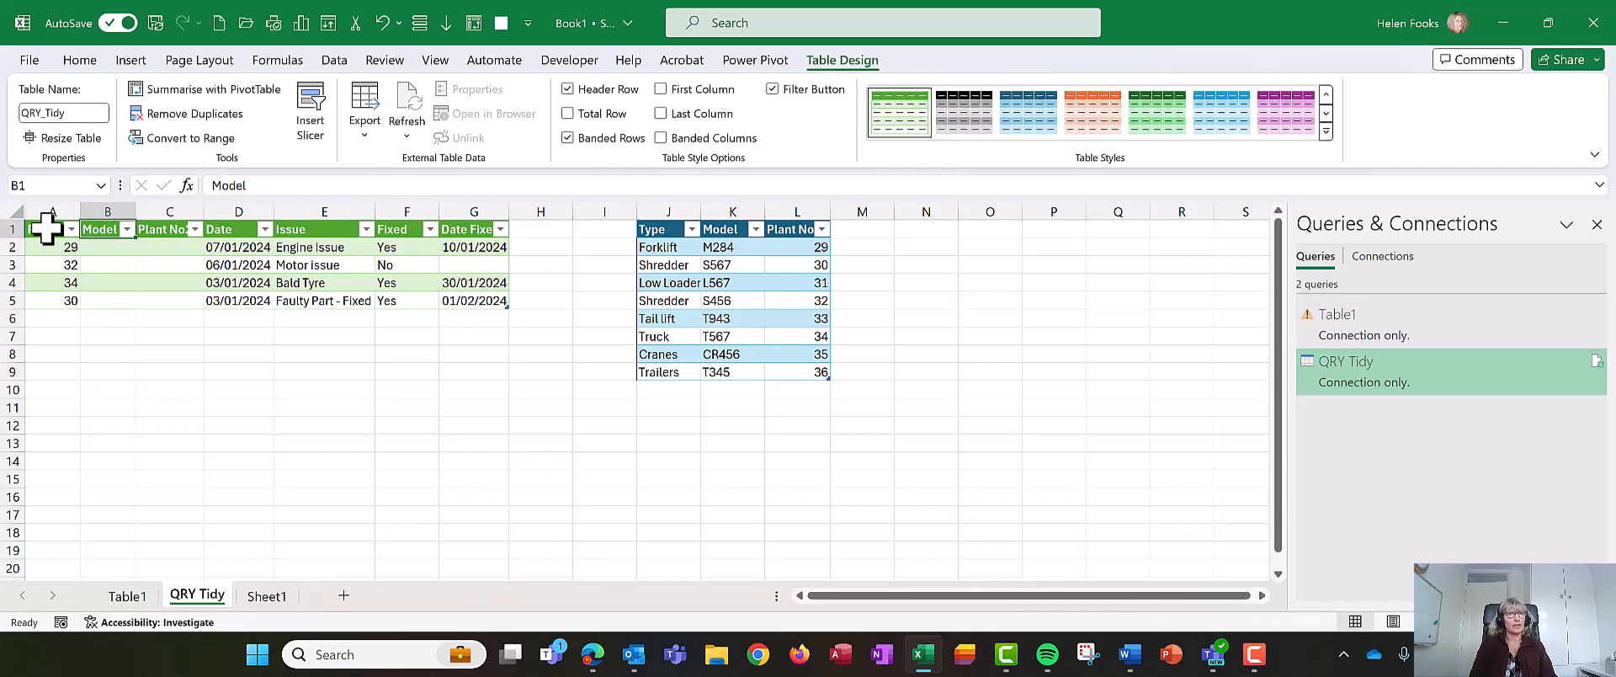
{"action": "type", "text": "Tye"}
{"action": "key", "text": "Tab"}
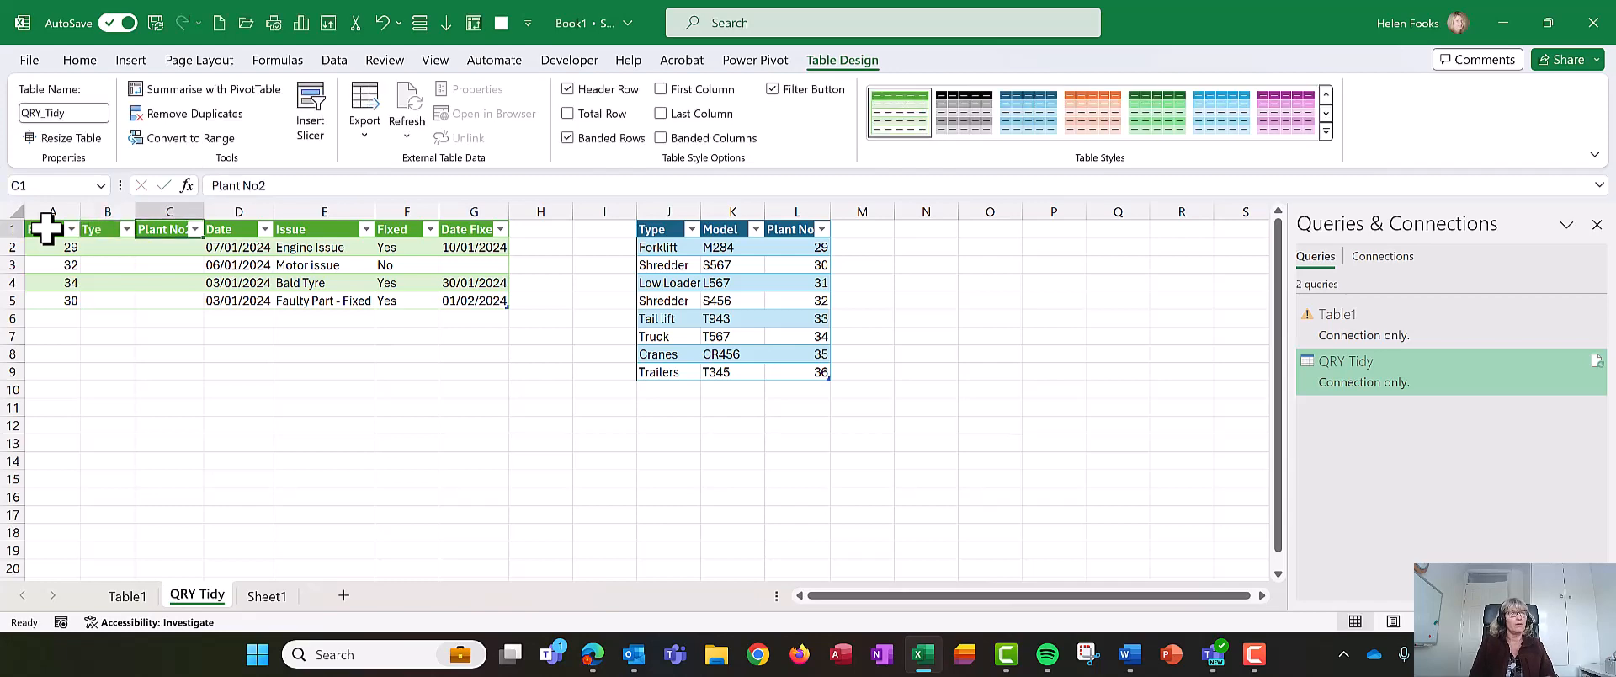
{"action": "type", "text": "Model"}
{"action": "key", "text": "shift+Tab"}
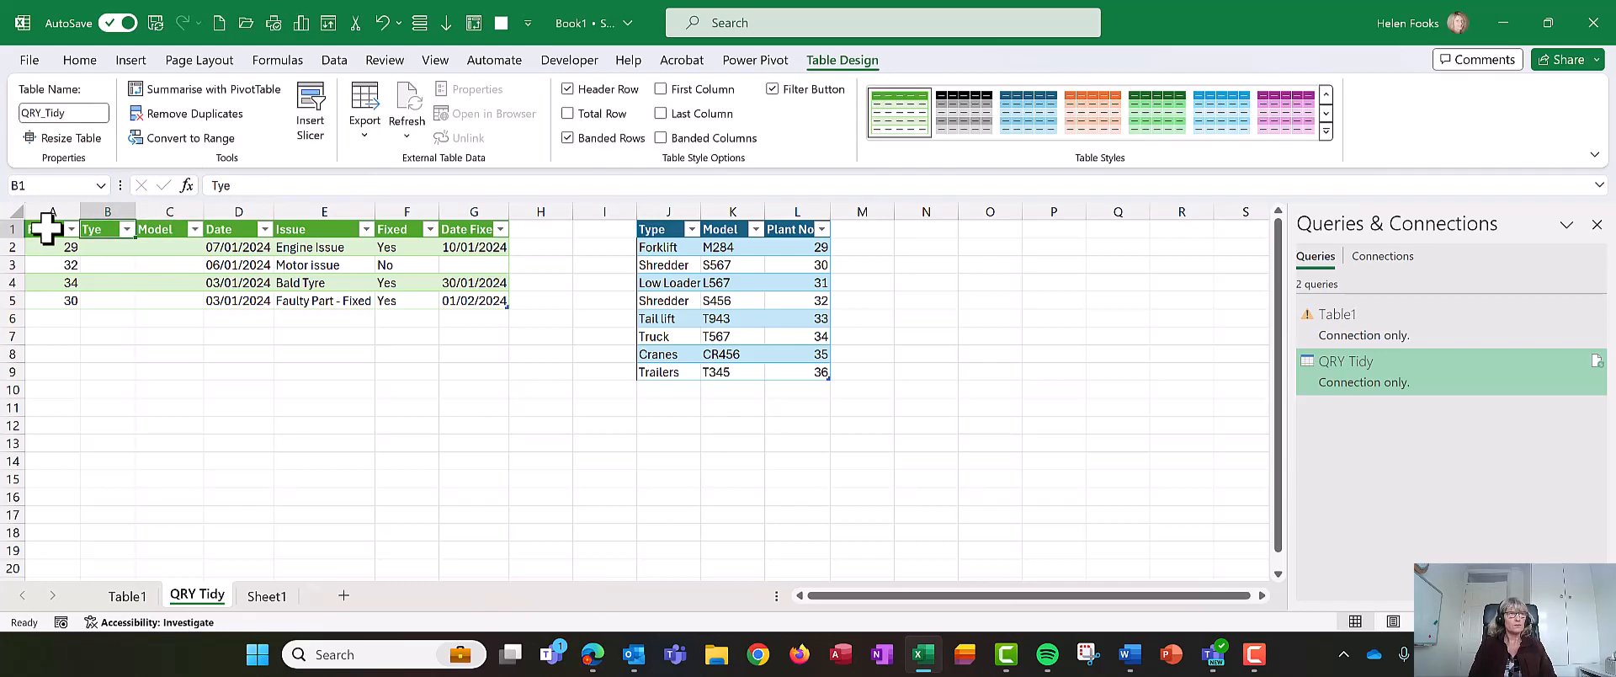
{"action": "type", "text": "Ty"}
{"action": "key", "text": "Return"}
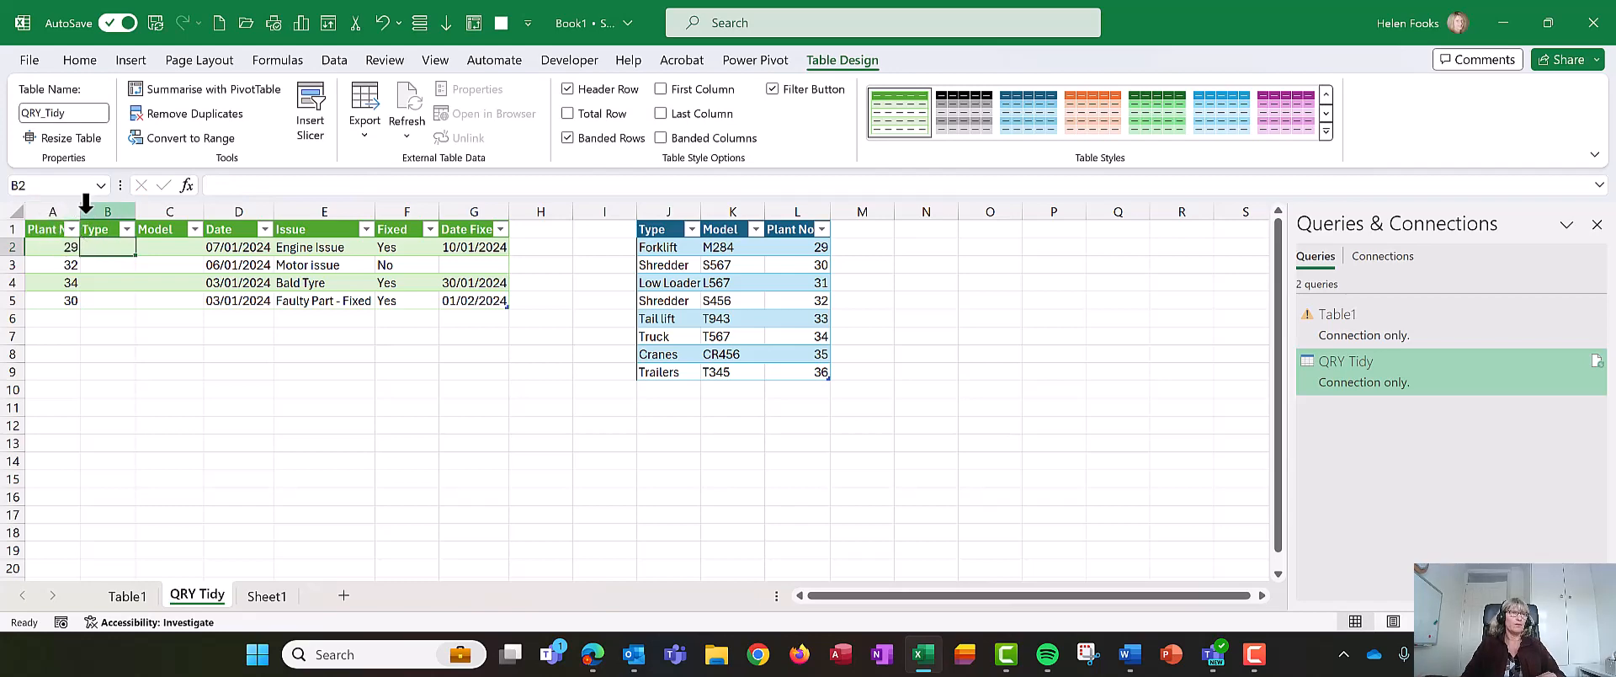
- Widen the Plant No column of the QRY Tidy table
{"action": "left_click_drag", "start_coordinate": [81, 211], "coordinate": [128, 212]}
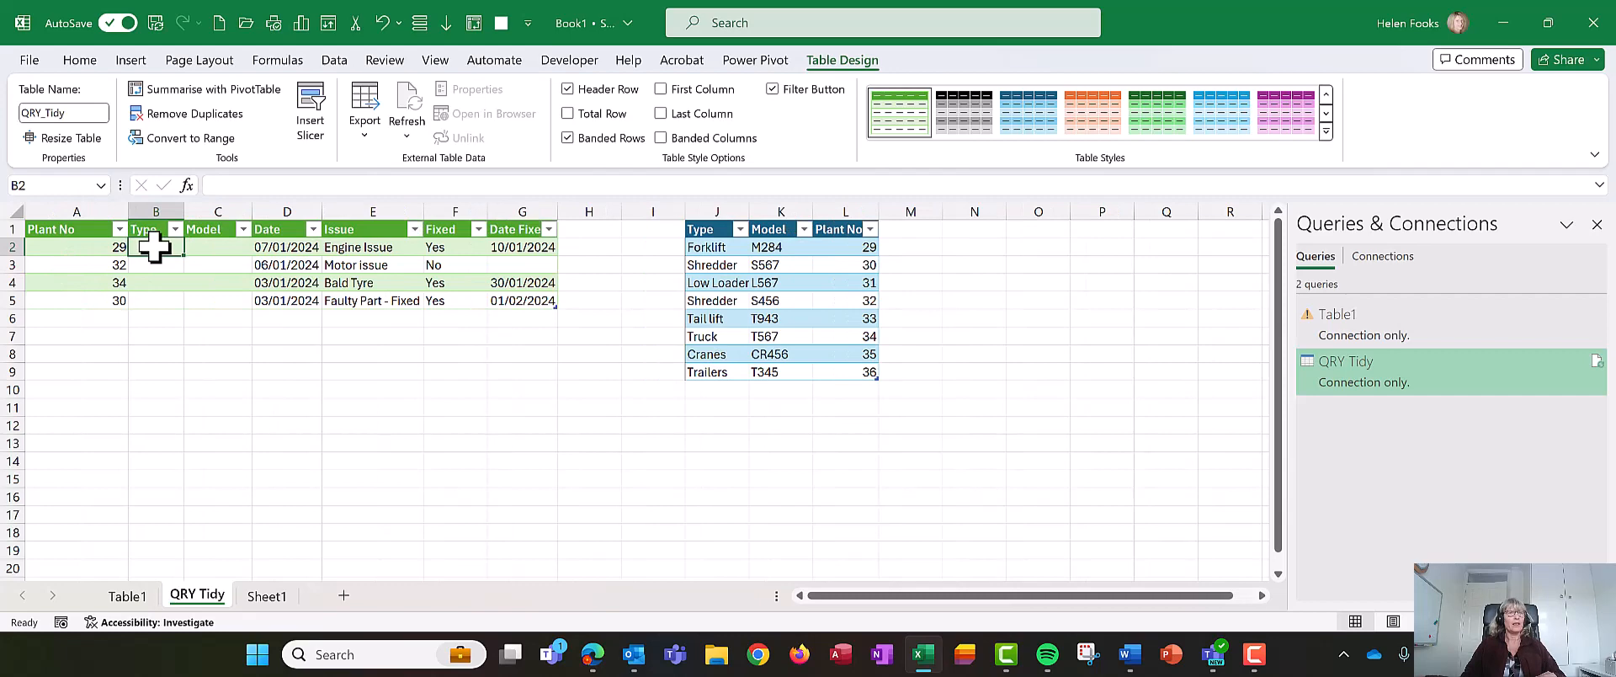
{"action": "left_click", "coordinate": [722, 338]}
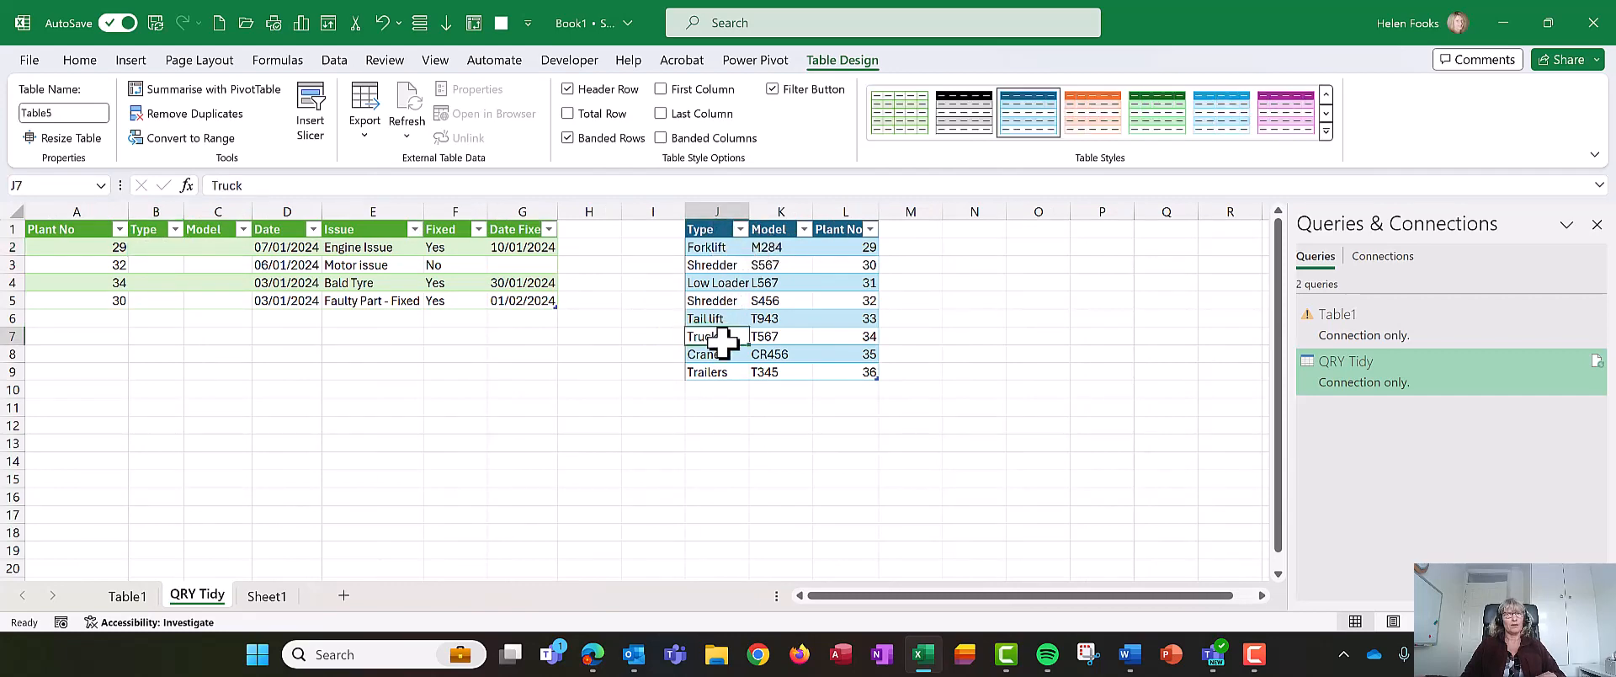
{"action": "left_click", "coordinate": [150, 247]}
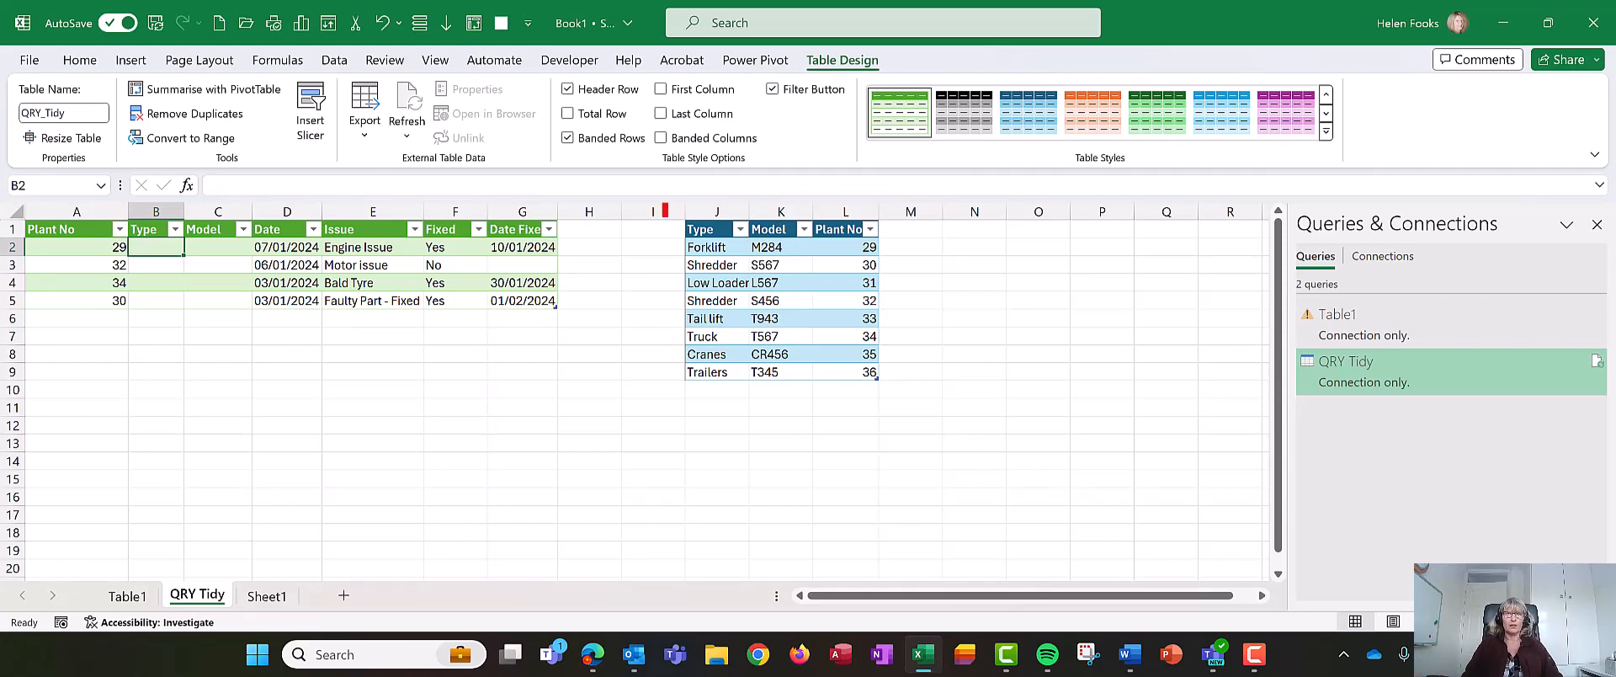
{"action": "left_click_drag", "start_coordinate": [665, 211], "coordinate": [934, 430]}
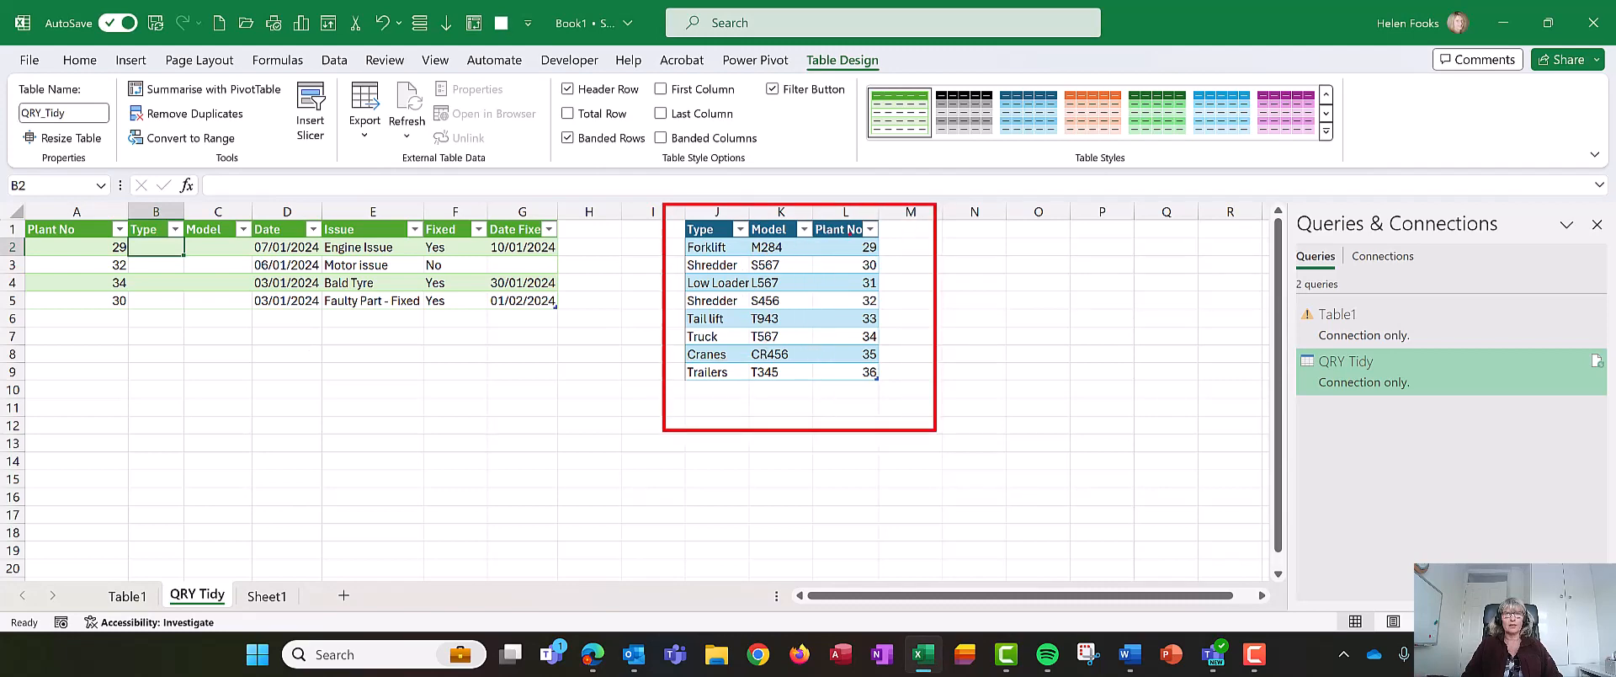
{"action": "left_click_drag", "start_coordinate": [850, 241], "coordinate": [852, 329]}
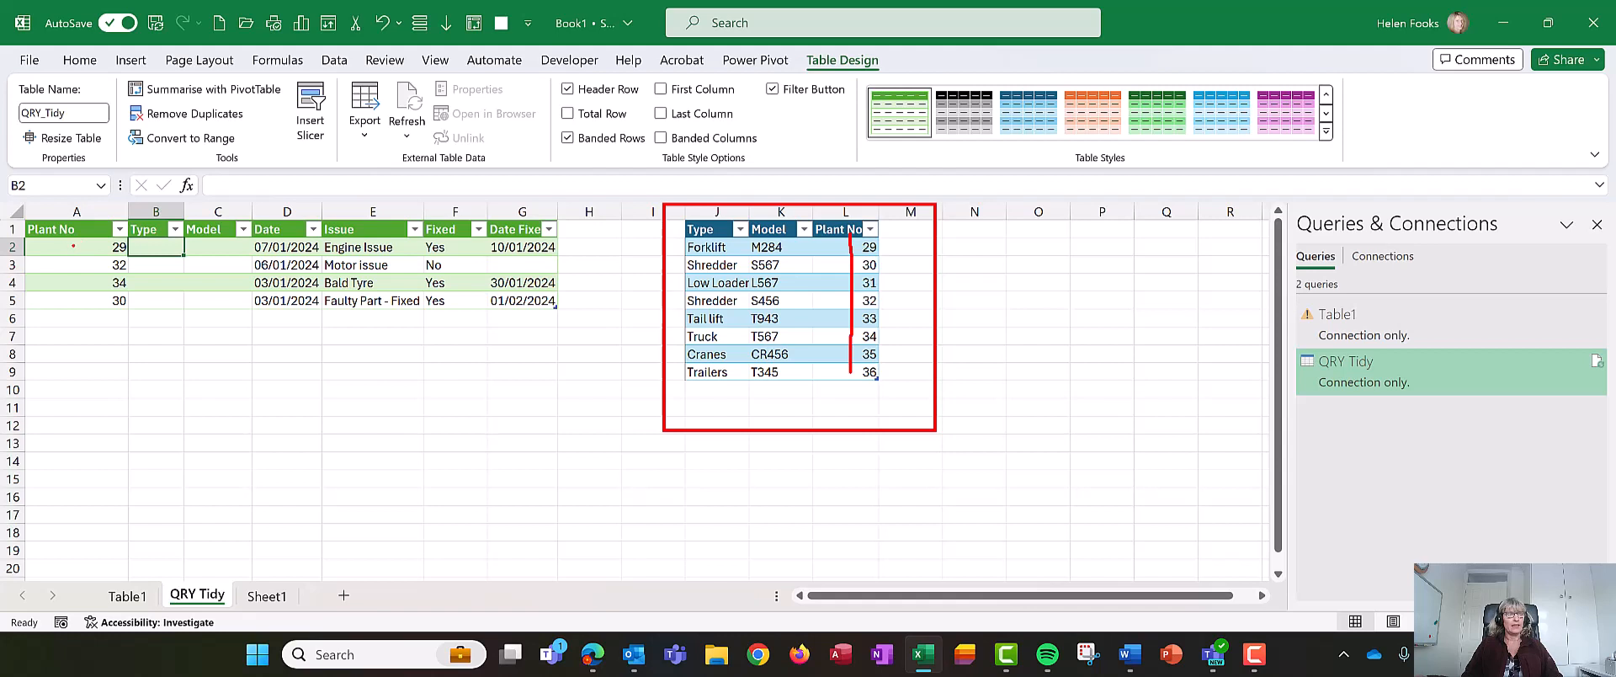
{"action": "left_click_drag", "start_coordinate": [43, 238], "coordinate": [155, 257]}
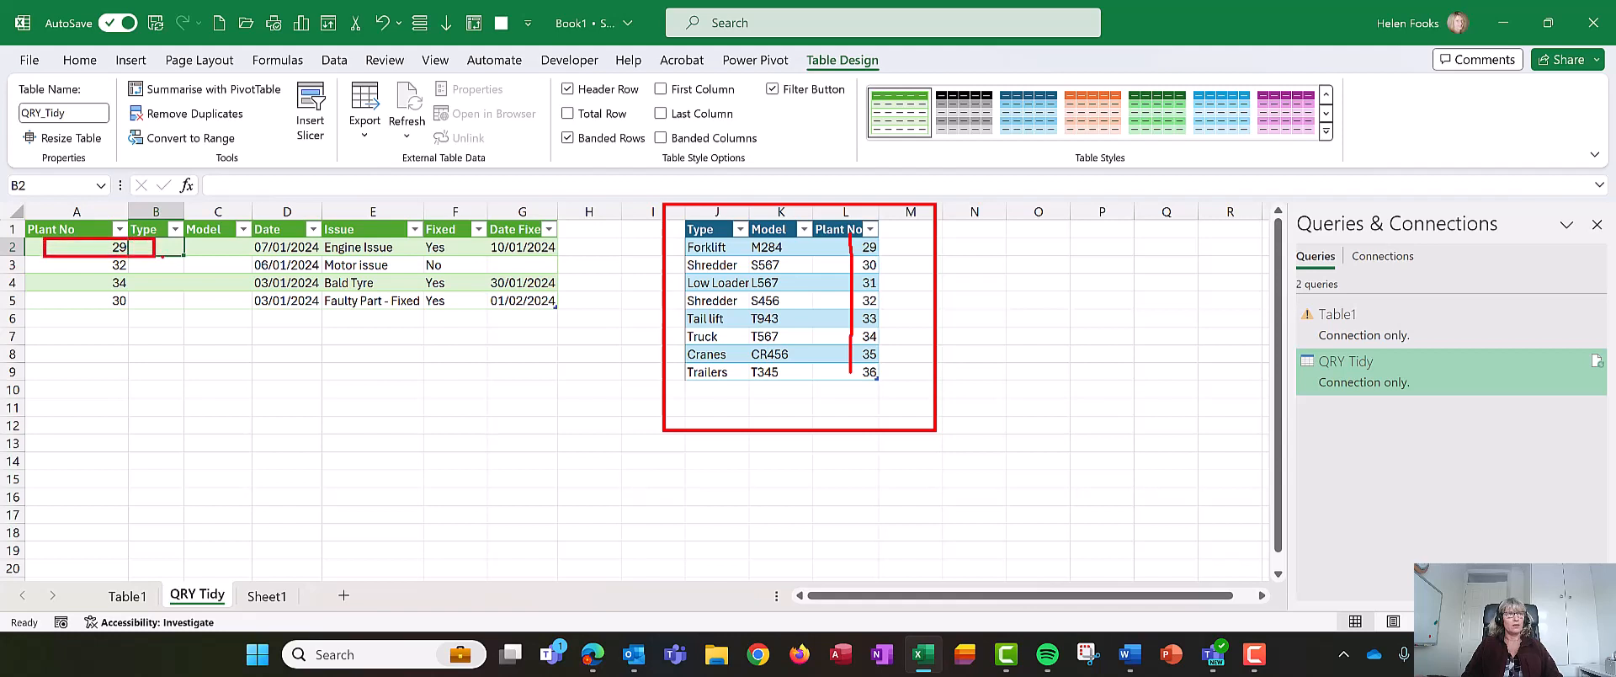
{"action": "mouse_move", "coordinate": [139, 212]}
{"action": "left_mouse_down"}
{"action": "mouse_move", "coordinate": [636, 114]}
{"action": "mouse_move", "coordinate": [793, 165]}
{"action": "mouse_move", "coordinate": [845, 223]}
{"action": "left_mouse_up"}
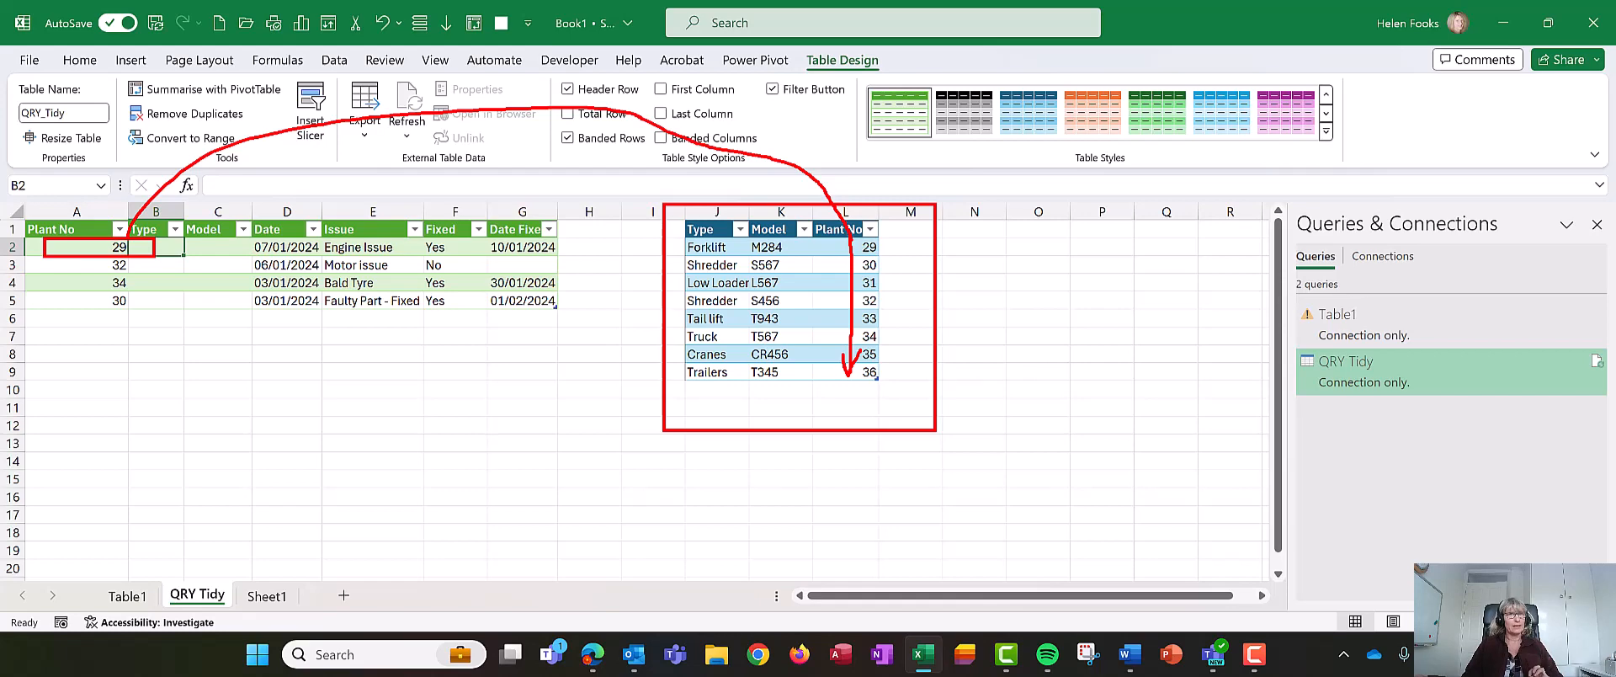
{"action": "key", "text": "Escape"}
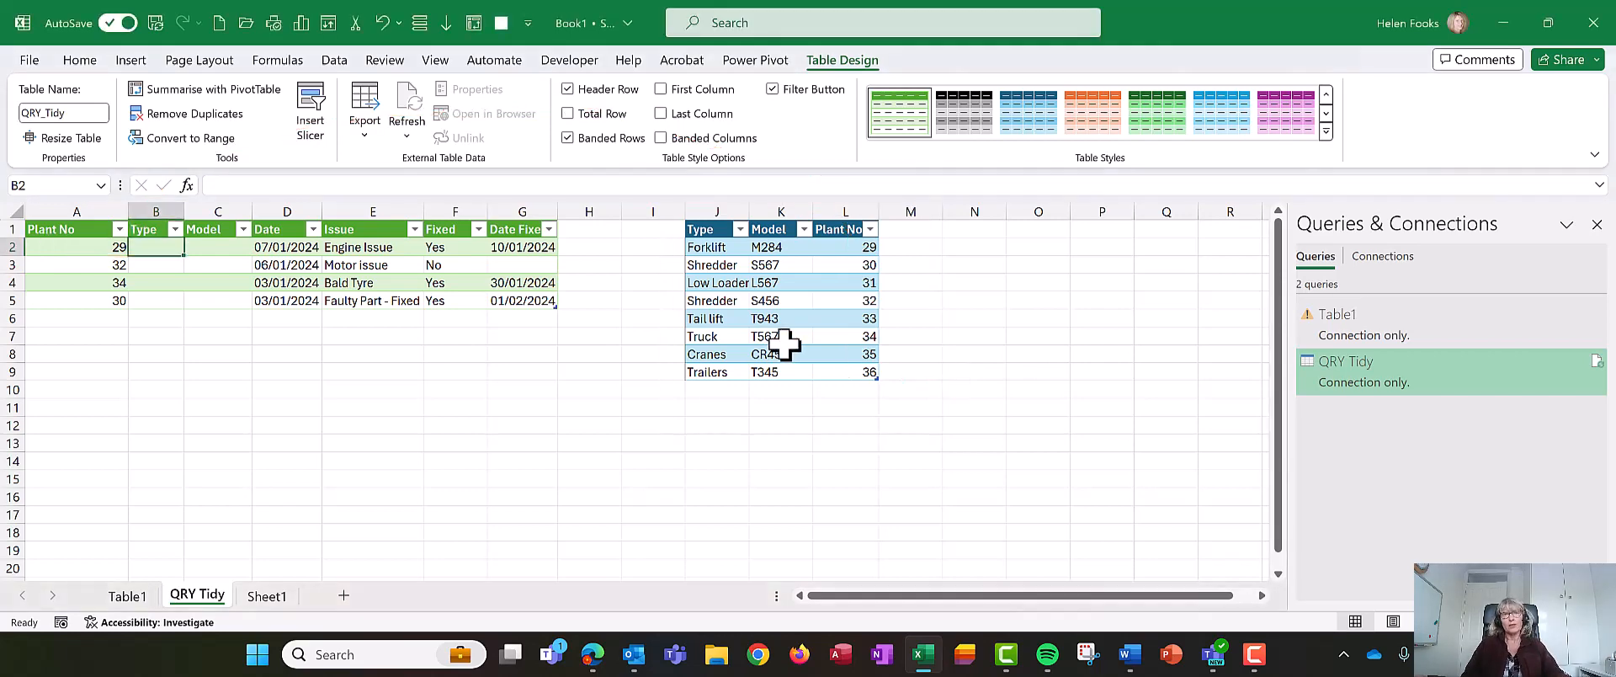
- Rename the plant list table to TBLplant
{"action": "left_click", "coordinate": [776, 336]}
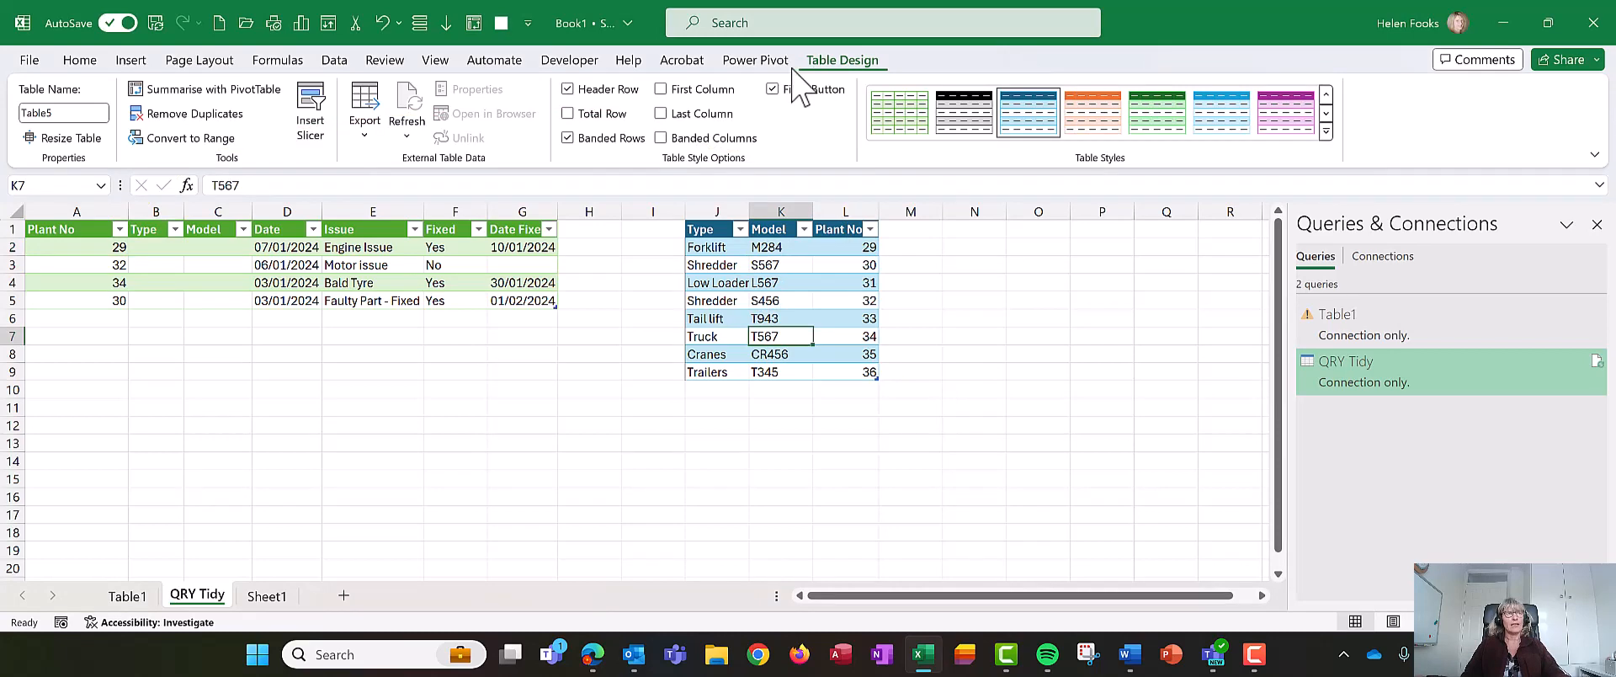
{"action": "left_click", "coordinate": [104, 113]}
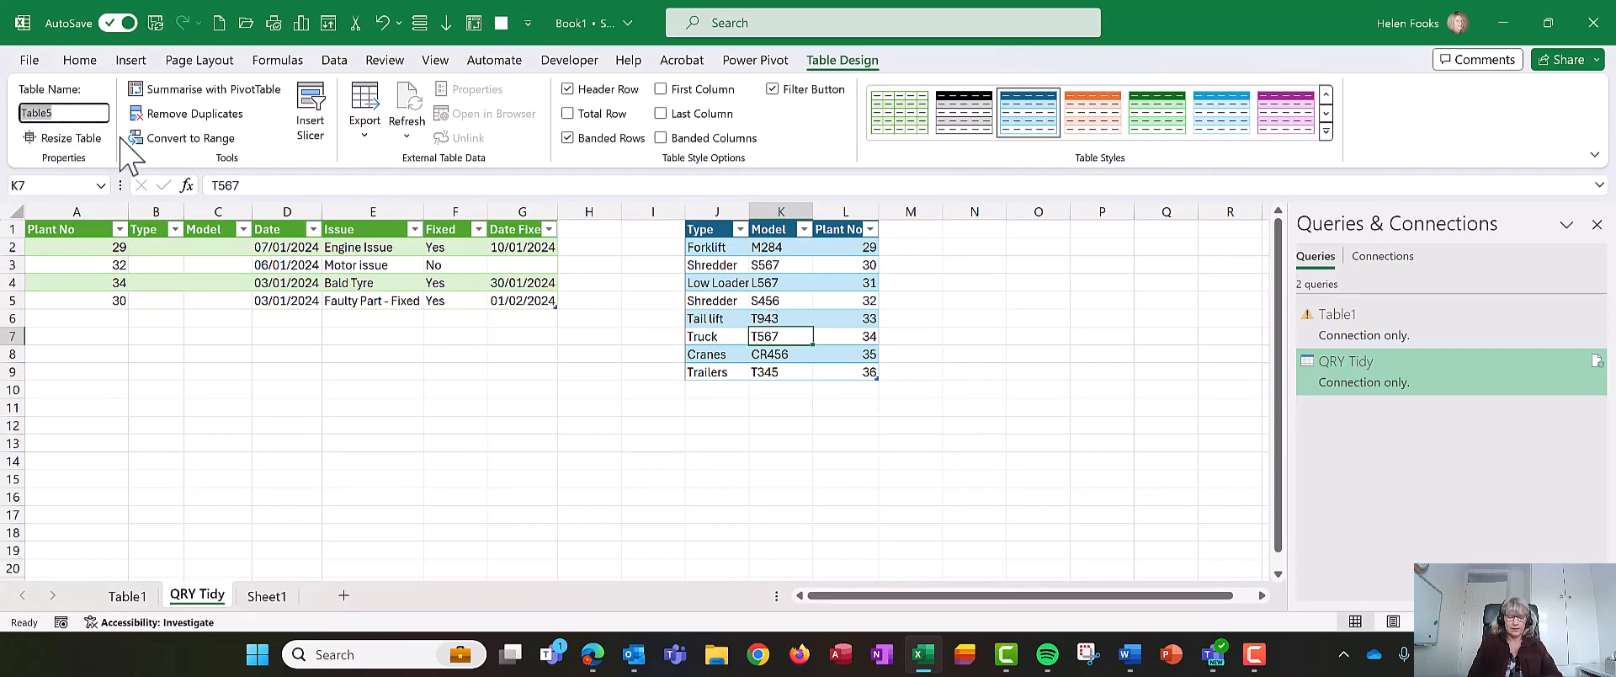
{"action": "type", "text": "TBLplant"}
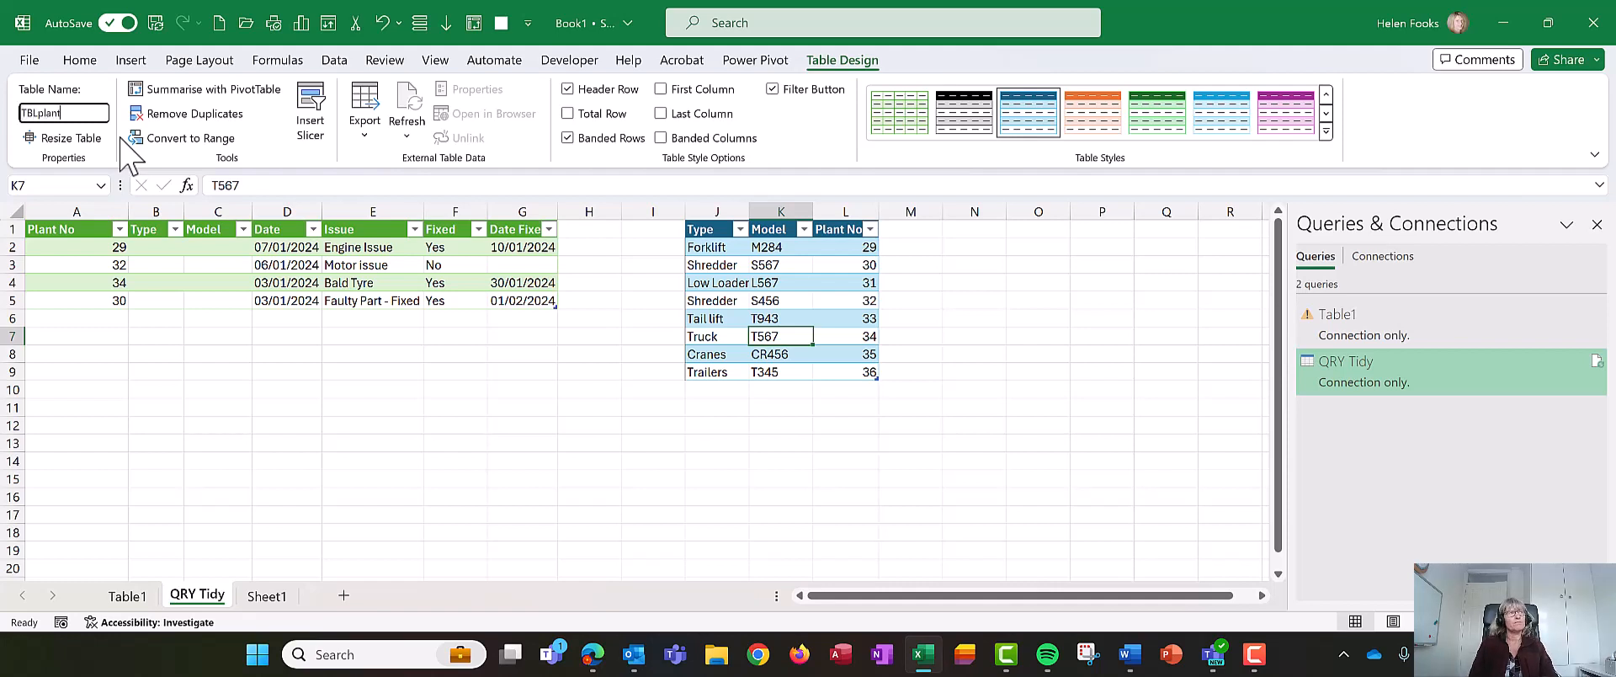
{"action": "key", "text": "Return"}
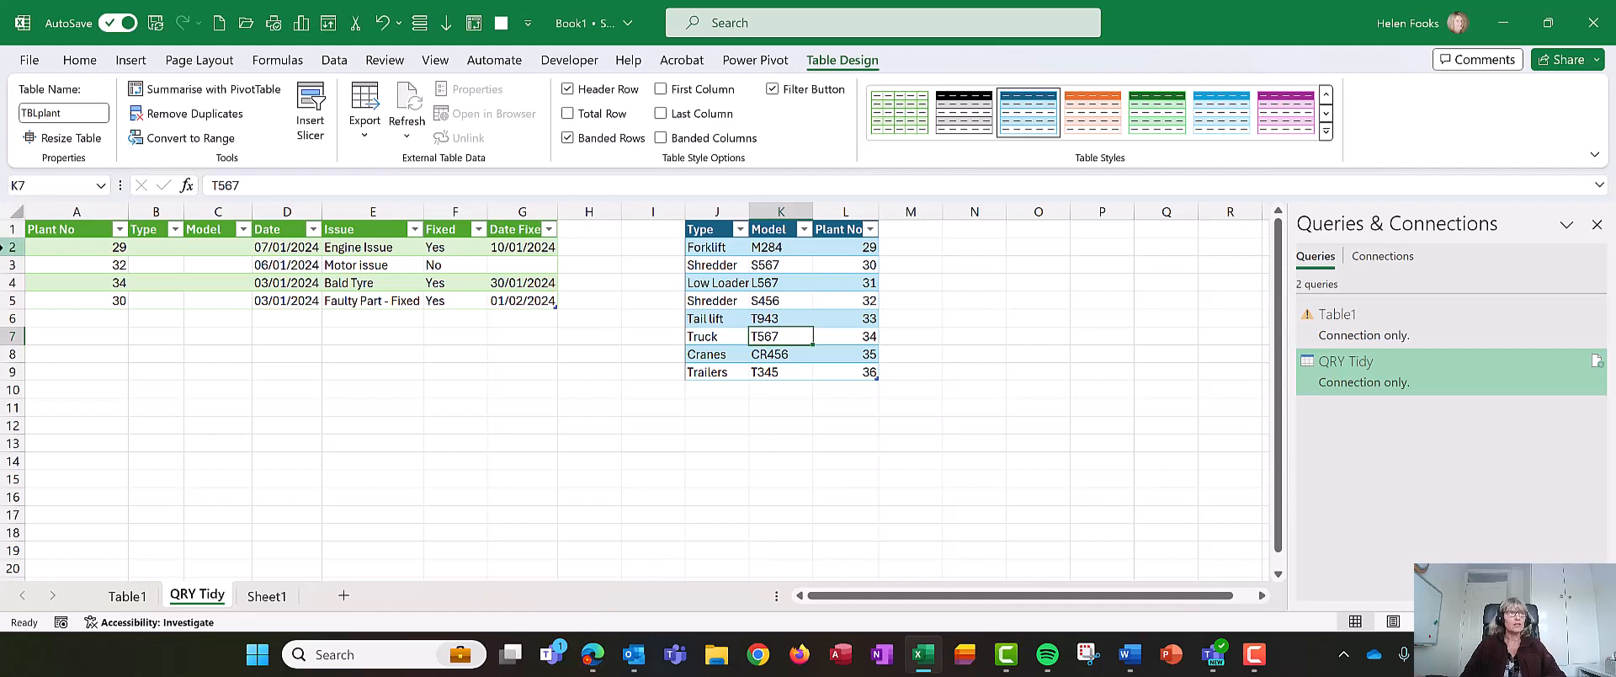
- Start an XLOOKUP in the first Type cell that looks up the row's Plant No in TBLplant's Plant No column
{"action": "left_click", "coordinate": [77, 250]}
{"action": "left_click", "coordinate": [163, 250]}
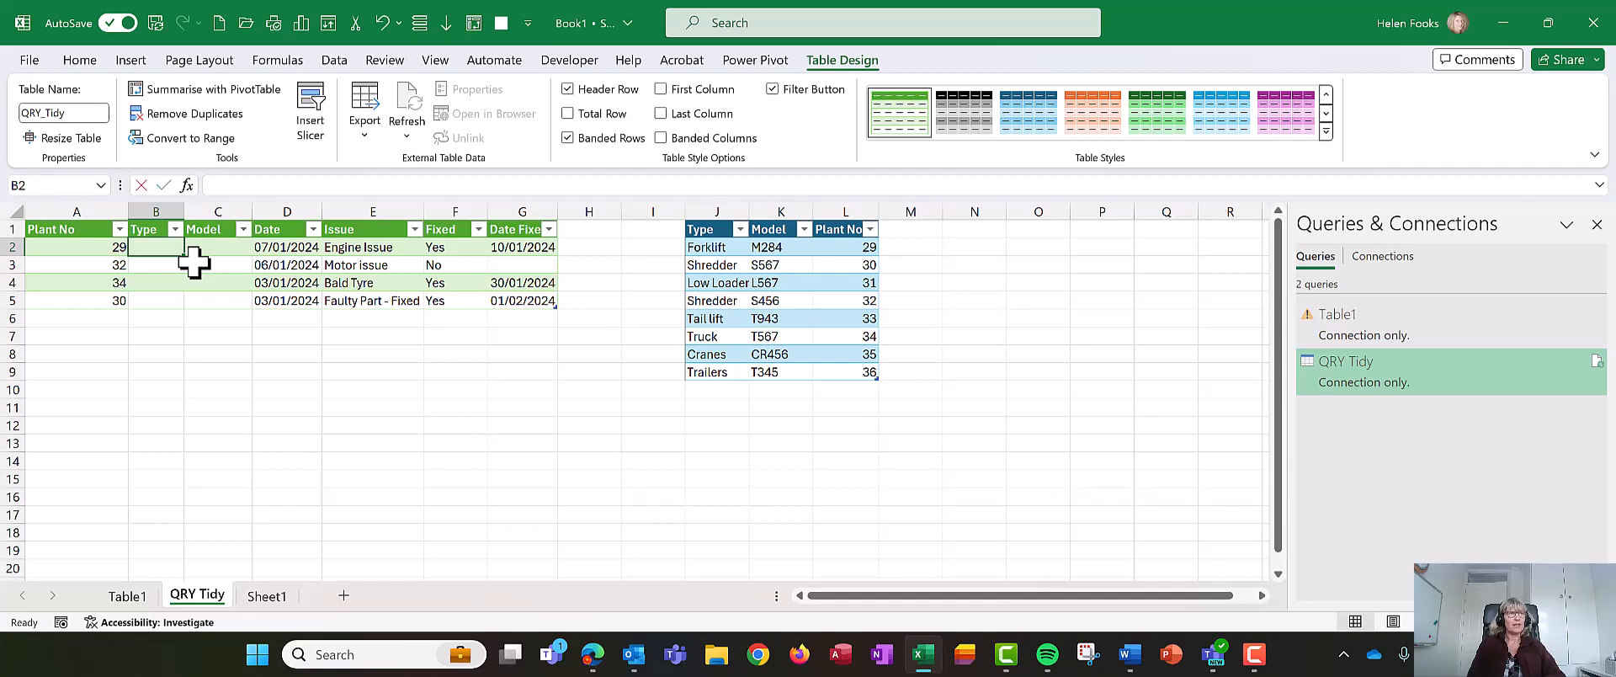
{"action": "type", "text": "=xl"}
{"action": "key", "text": "Tab"}
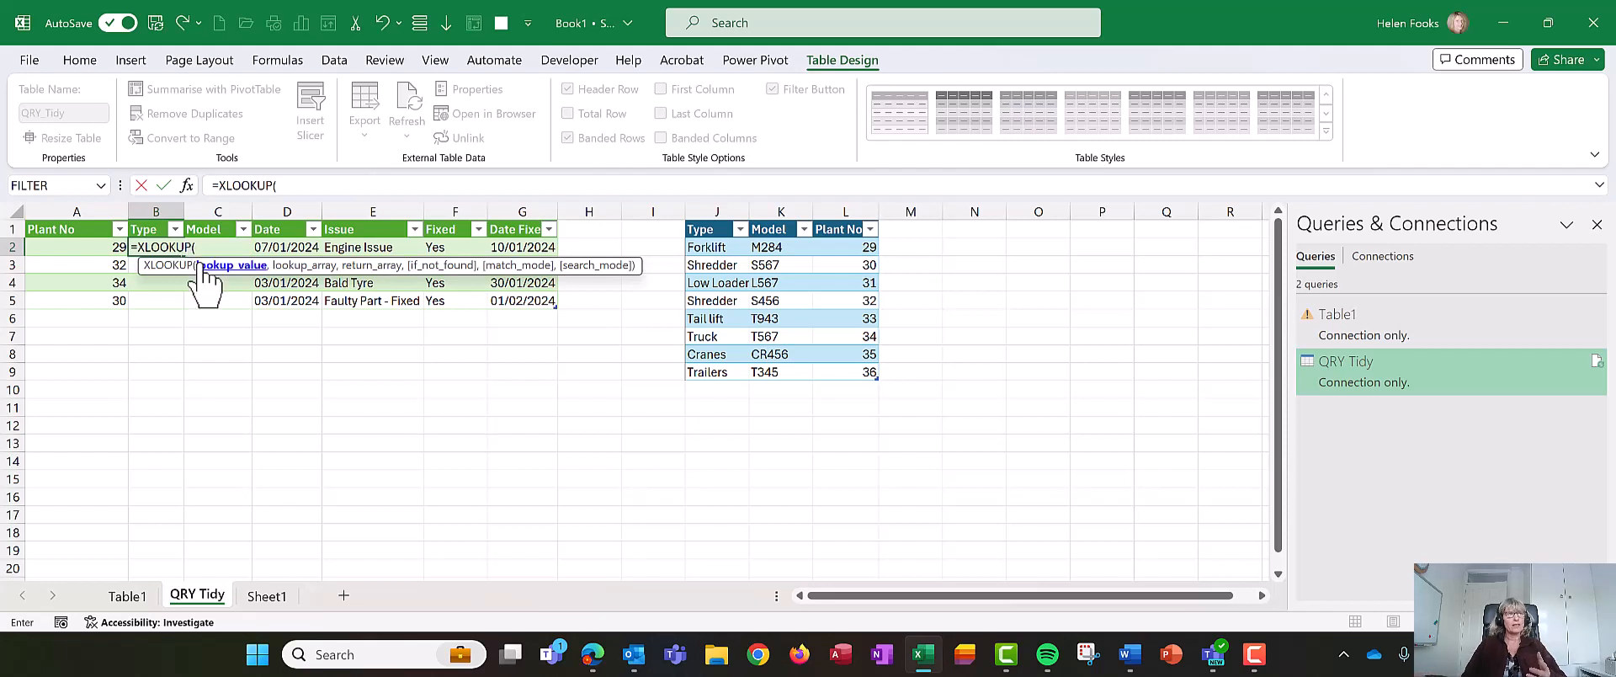
{"action": "left_click", "coordinate": [61, 246]}
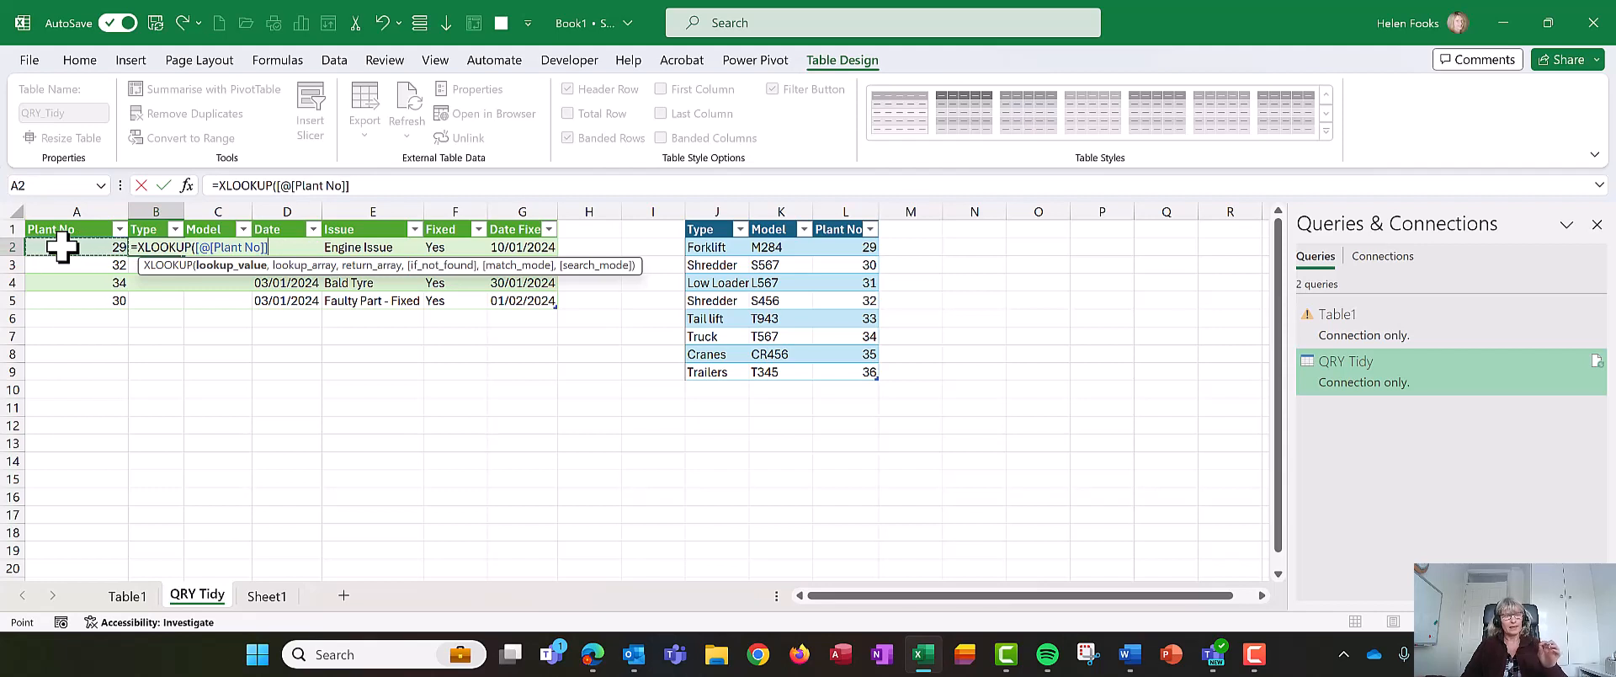
{"action": "type", "text": ","}
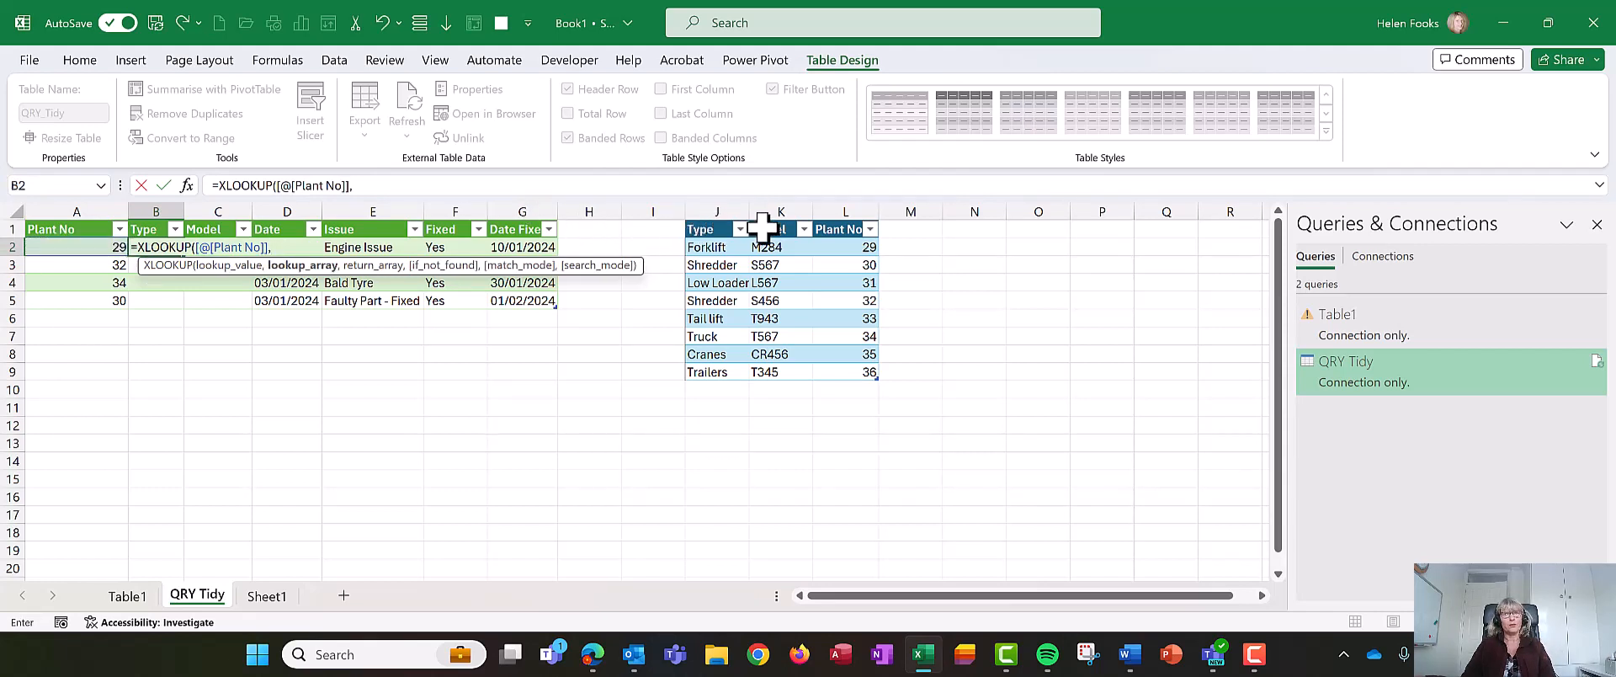
{"action": "left_click", "coordinate": [838, 212]}
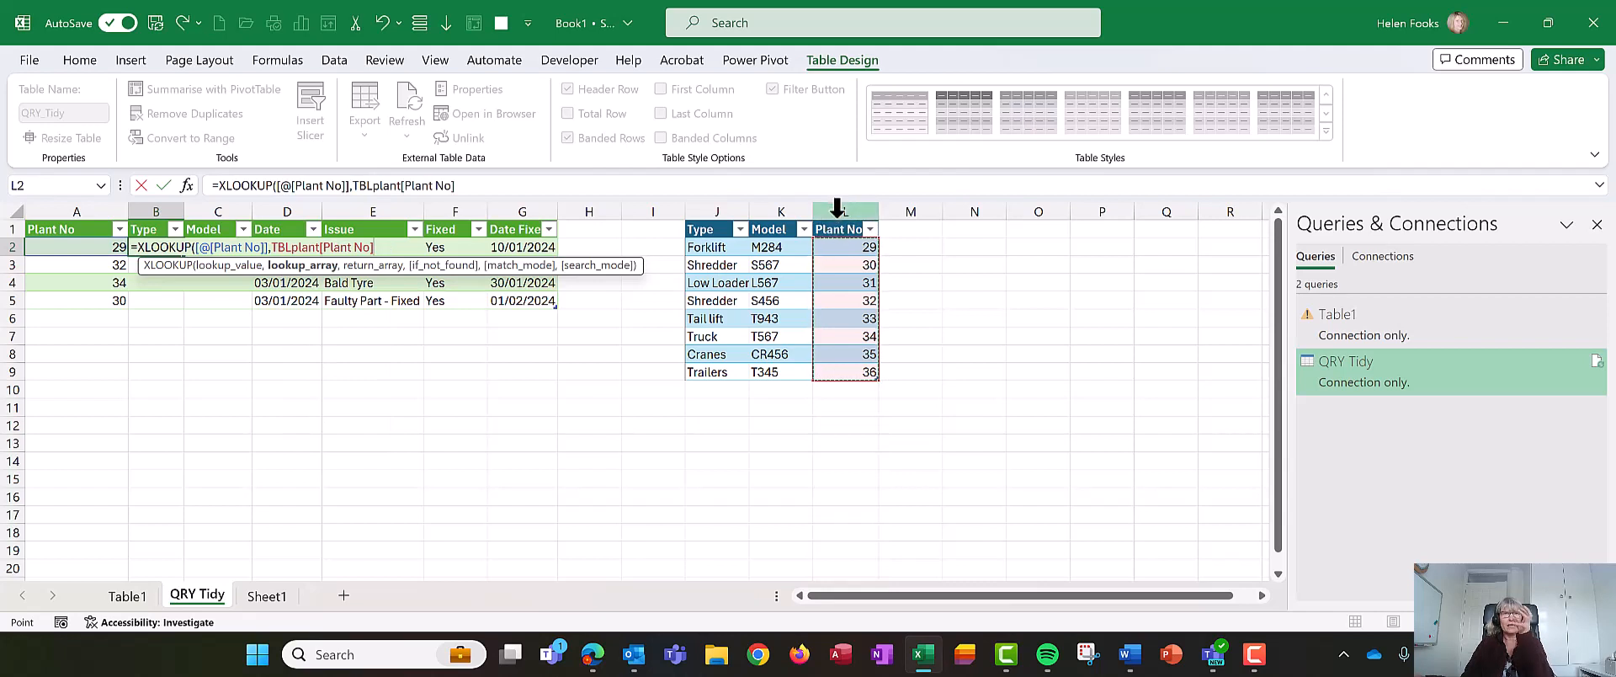
{"action": "left_click", "coordinate": [836, 212]}
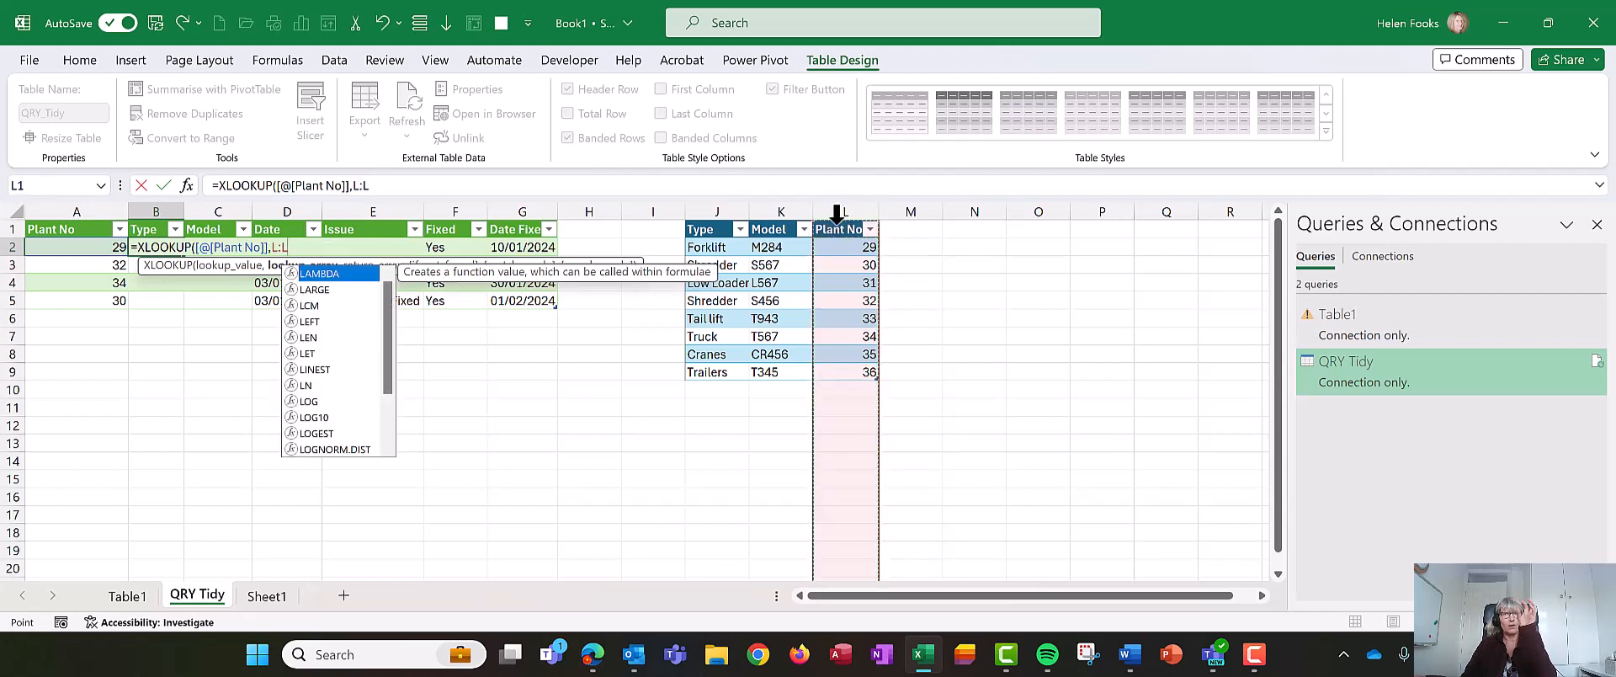
{"action": "left_click", "coordinate": [835, 223]}
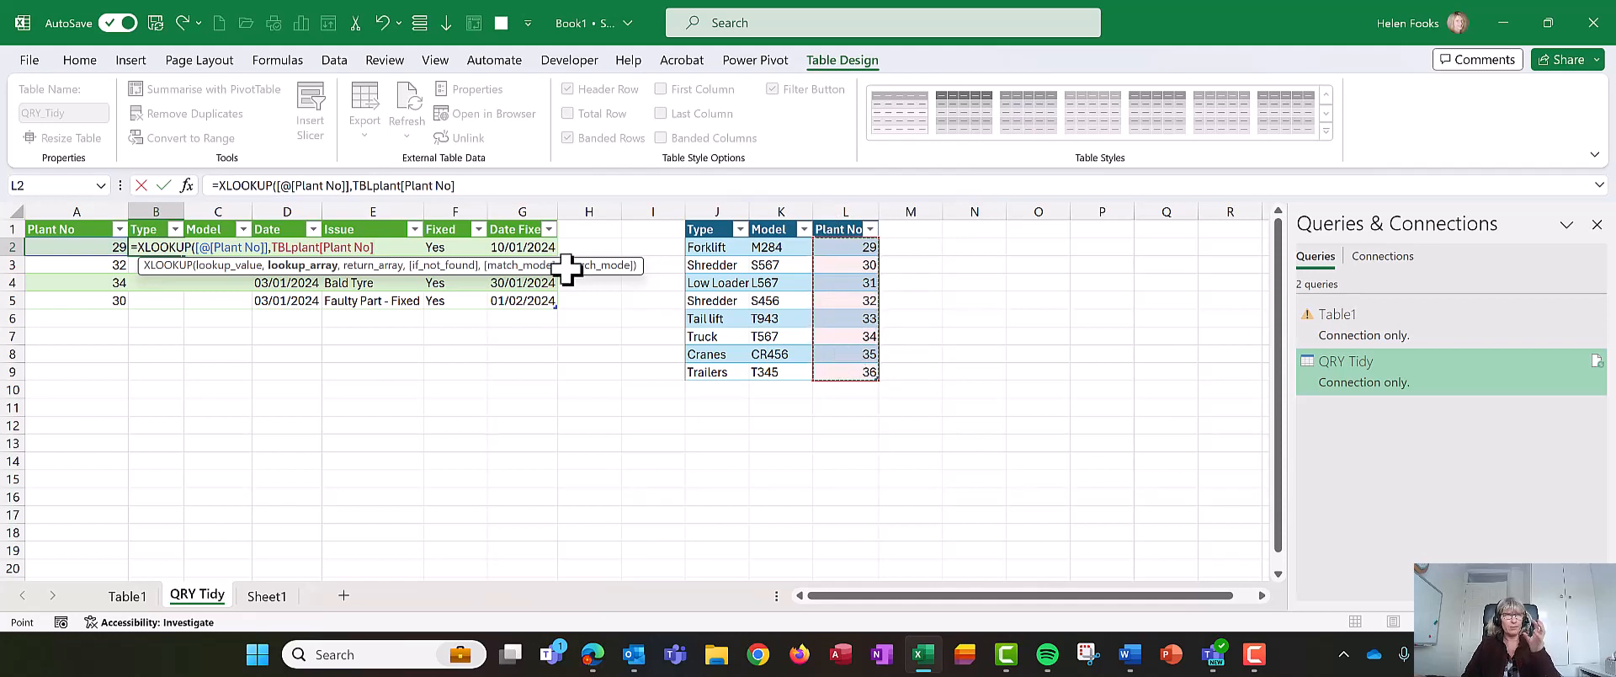
{"action": "left_click", "coordinate": [485, 187]}
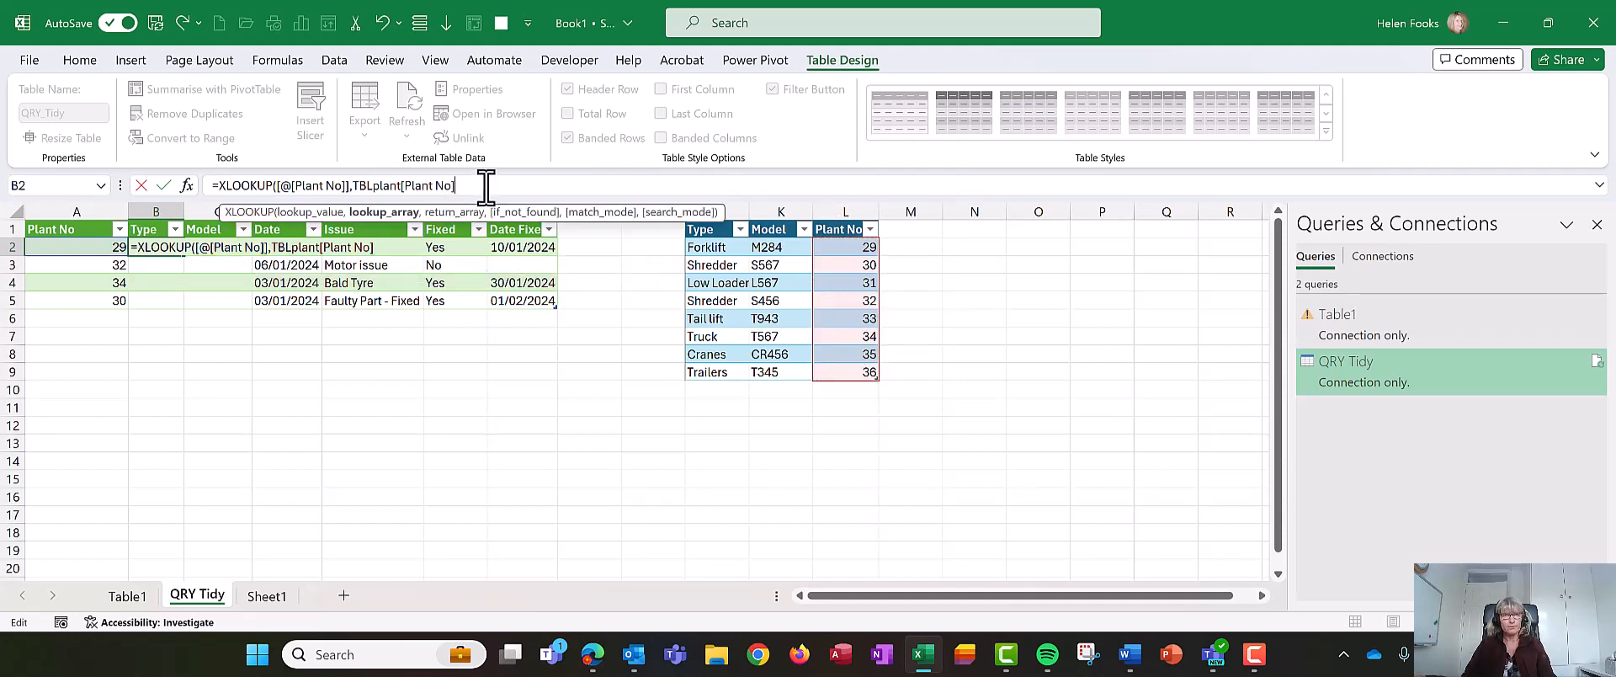
- Finish the Type formula returning TBLplant[Type], with "Check Plant no" if not found and match mode 0
{"action": "type", "text": ","}
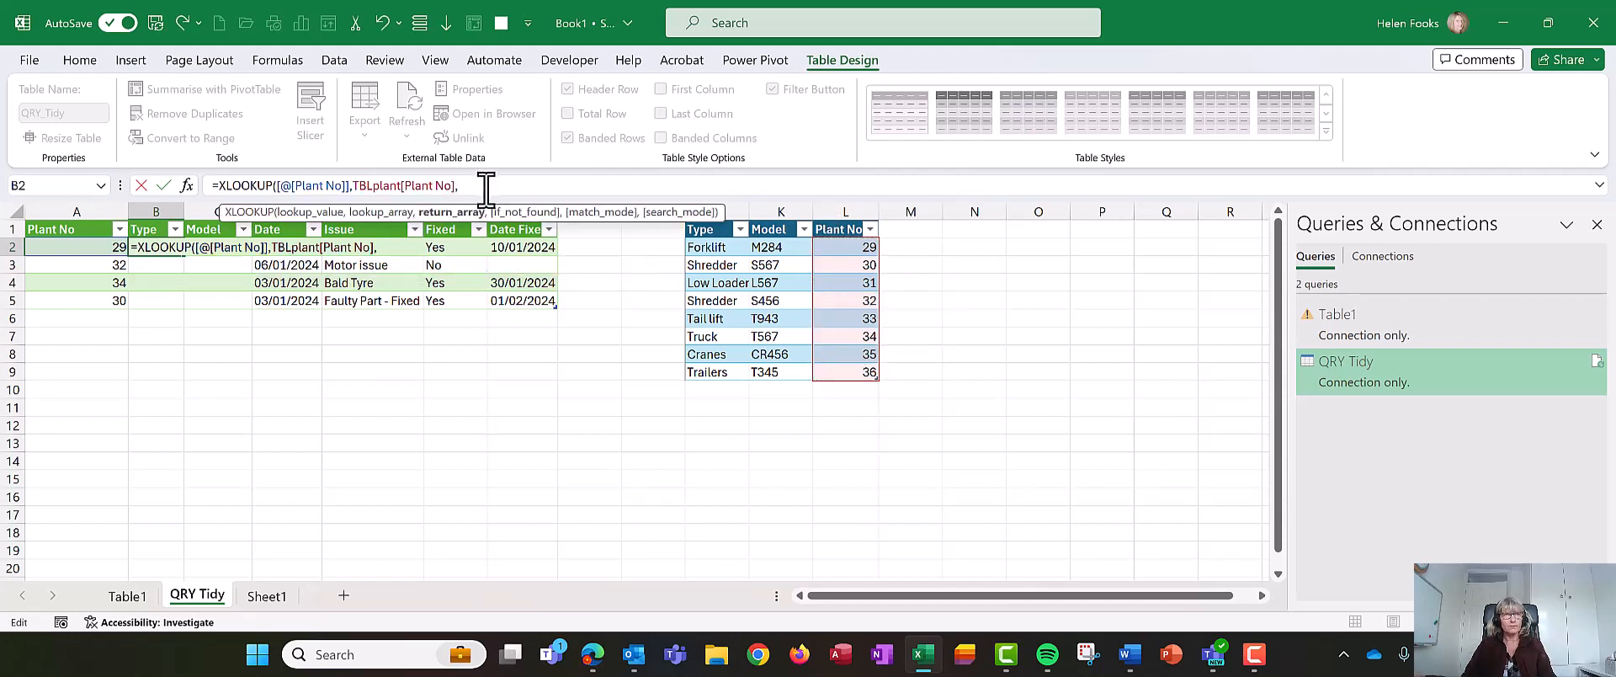
{"action": "left_click", "coordinate": [729, 216]}
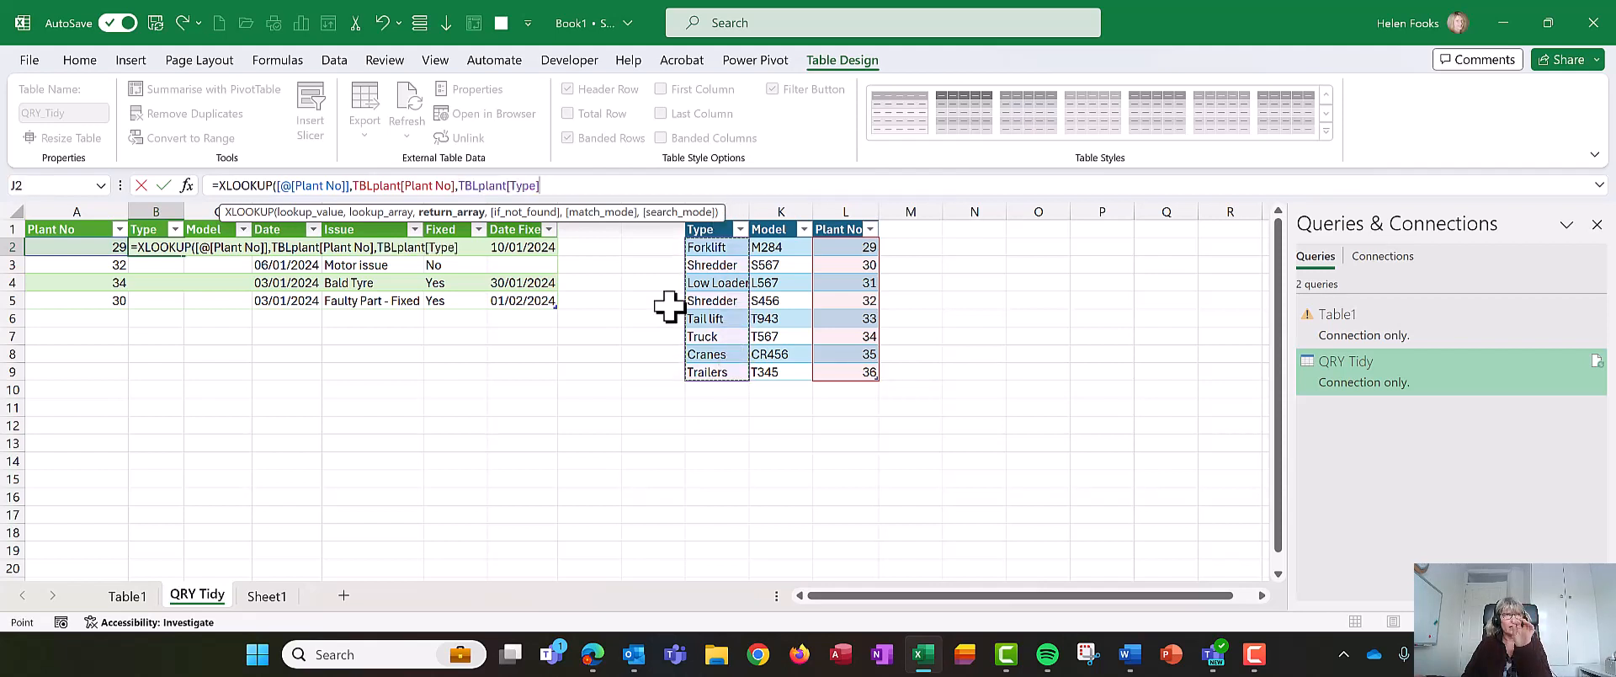
{"action": "type", "text": ",\"Ch"}
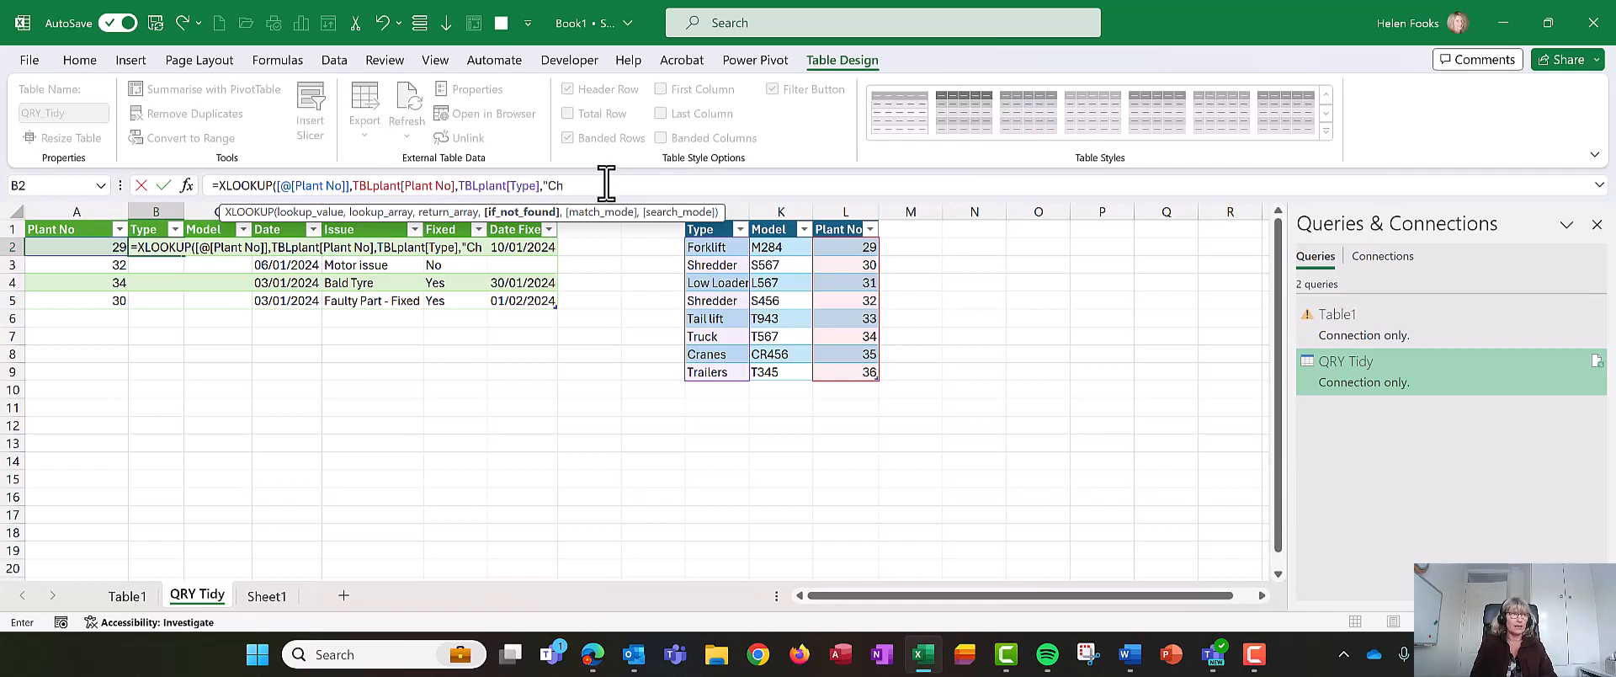
{"action": "type", "text": "eck Plant "}
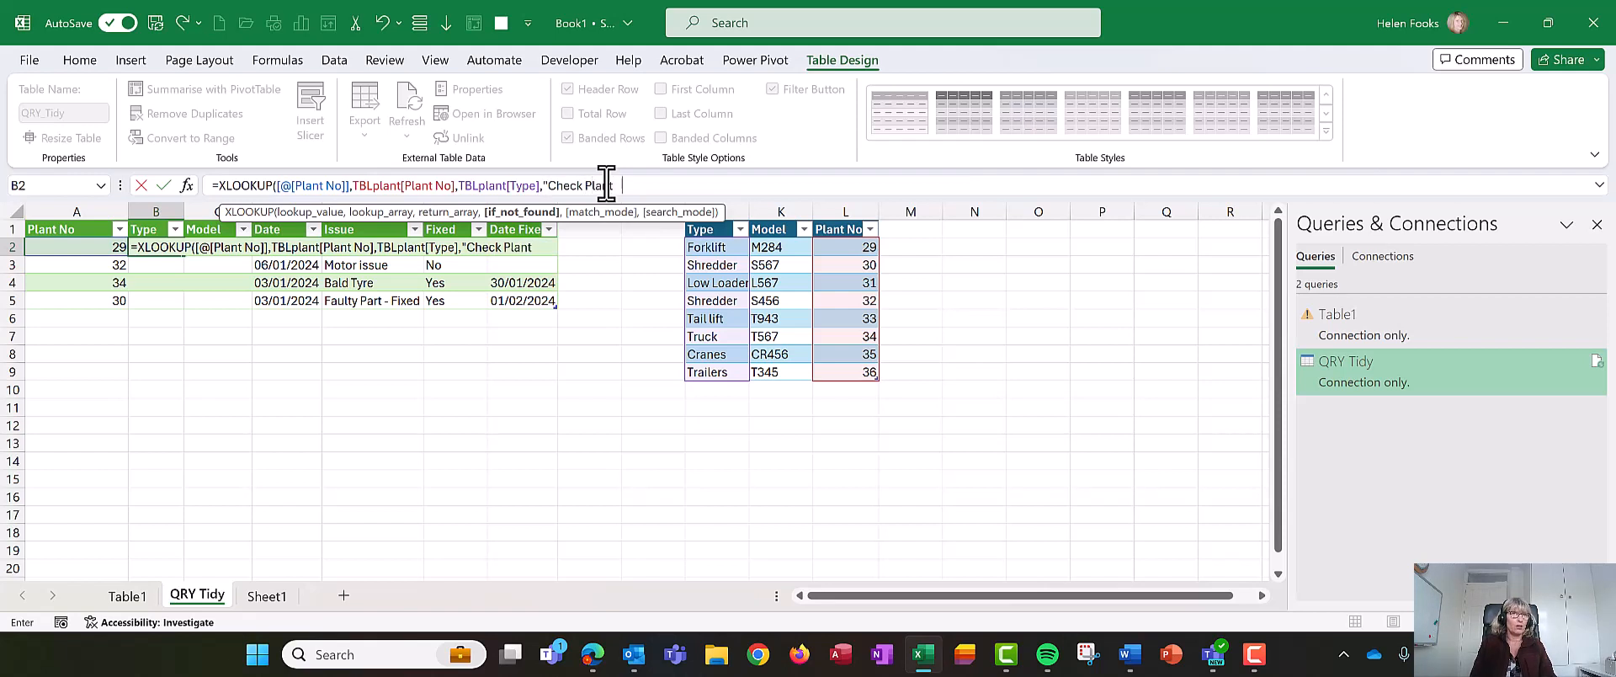
{"action": "type", "text": "no"}
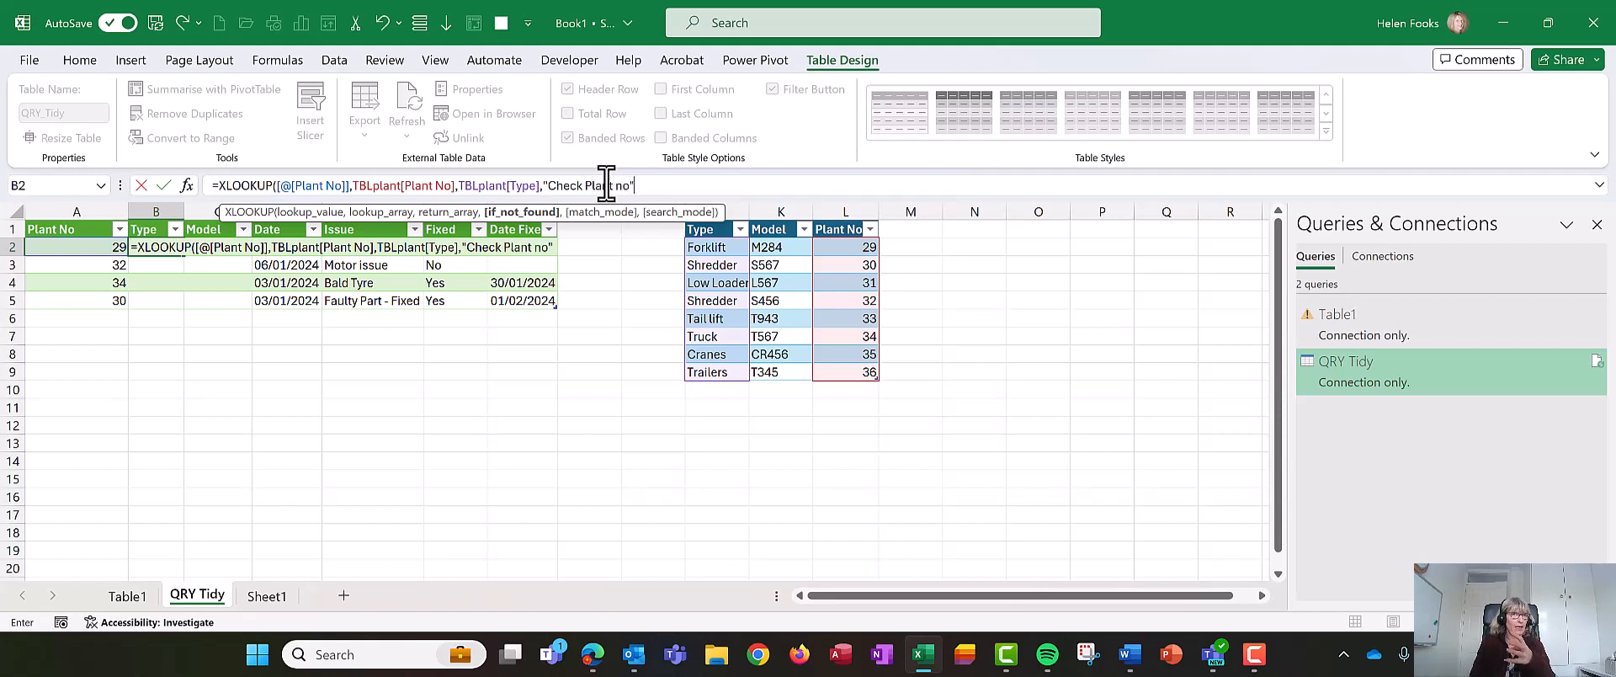
{"action": "type", "text": "\""}
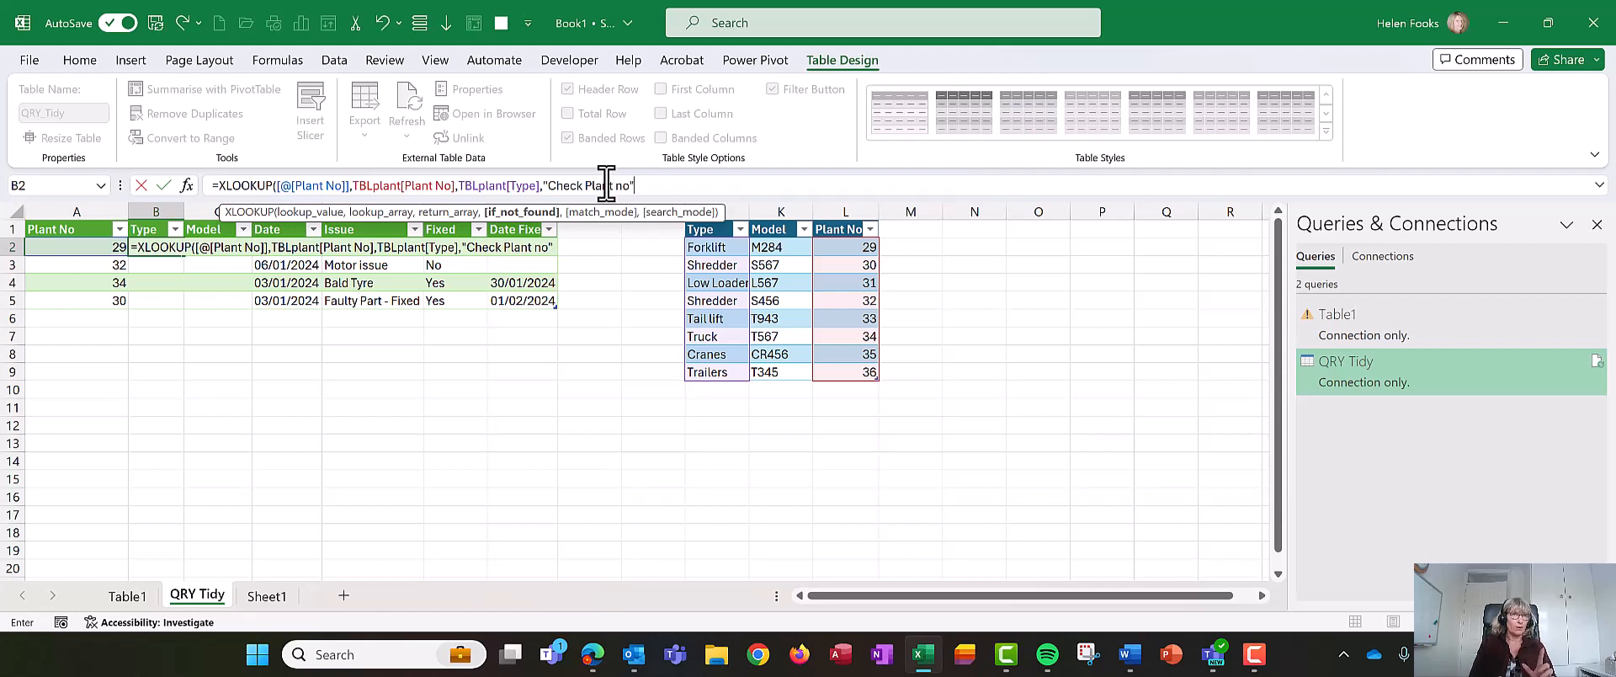
{"action": "type", "text": ","}
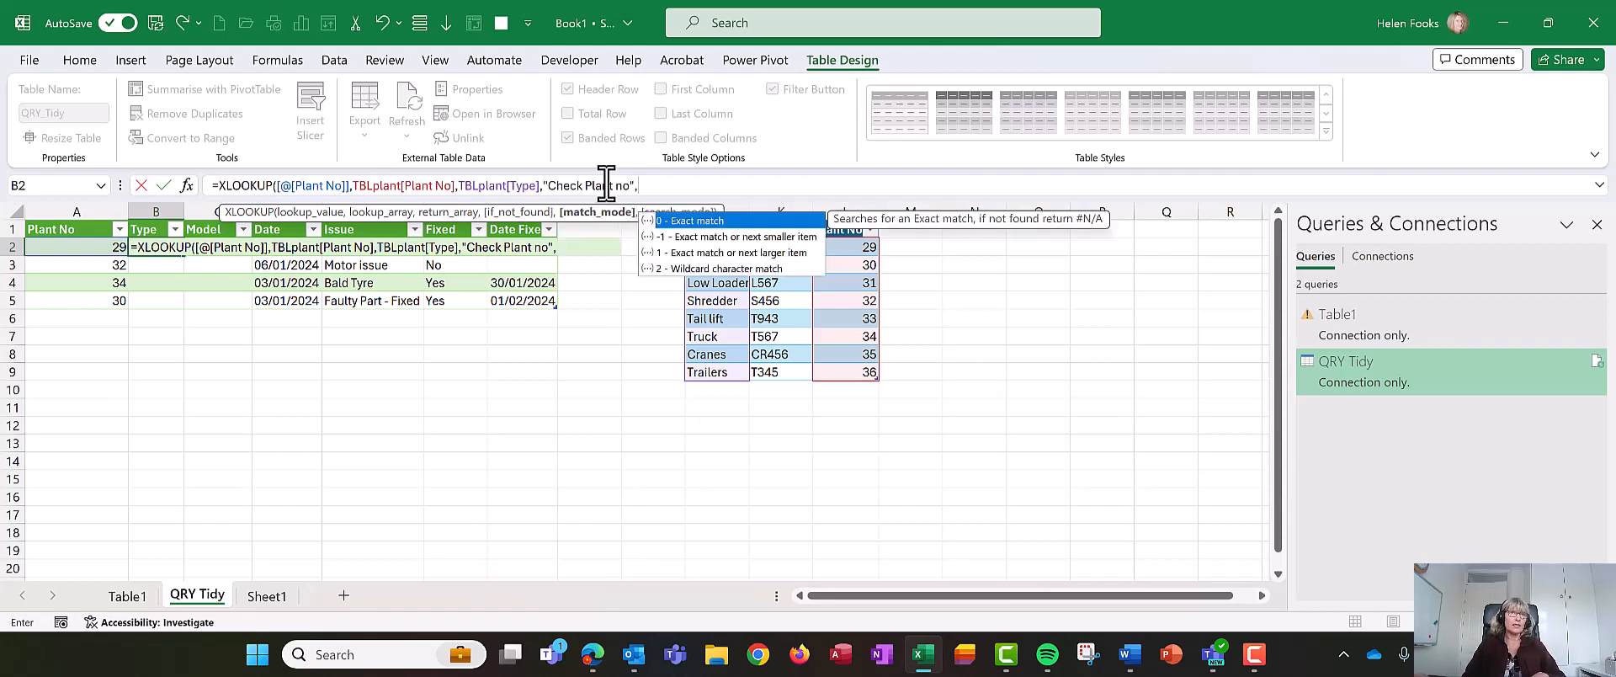
{"action": "double_click", "coordinate": [695, 221]}
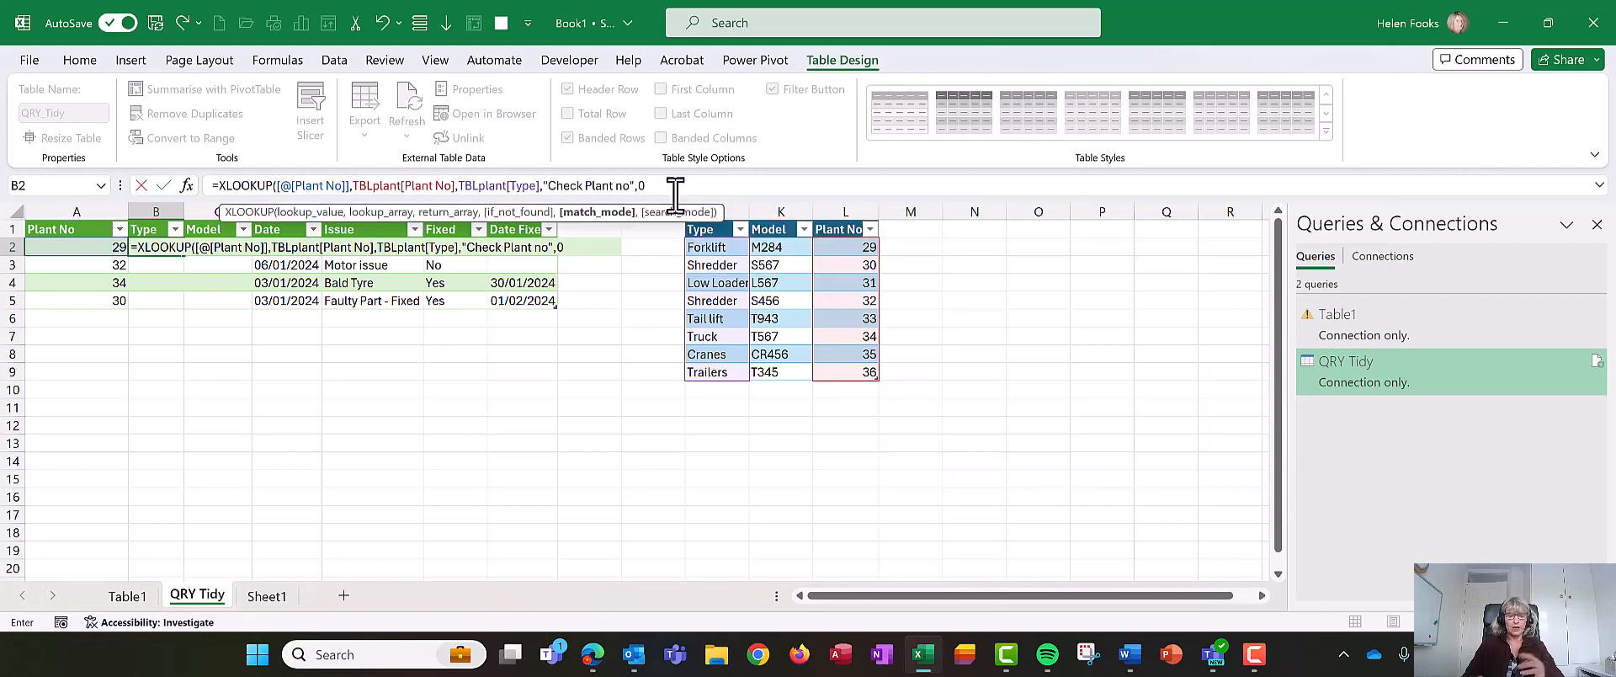
{"action": "type", "text": ")"}
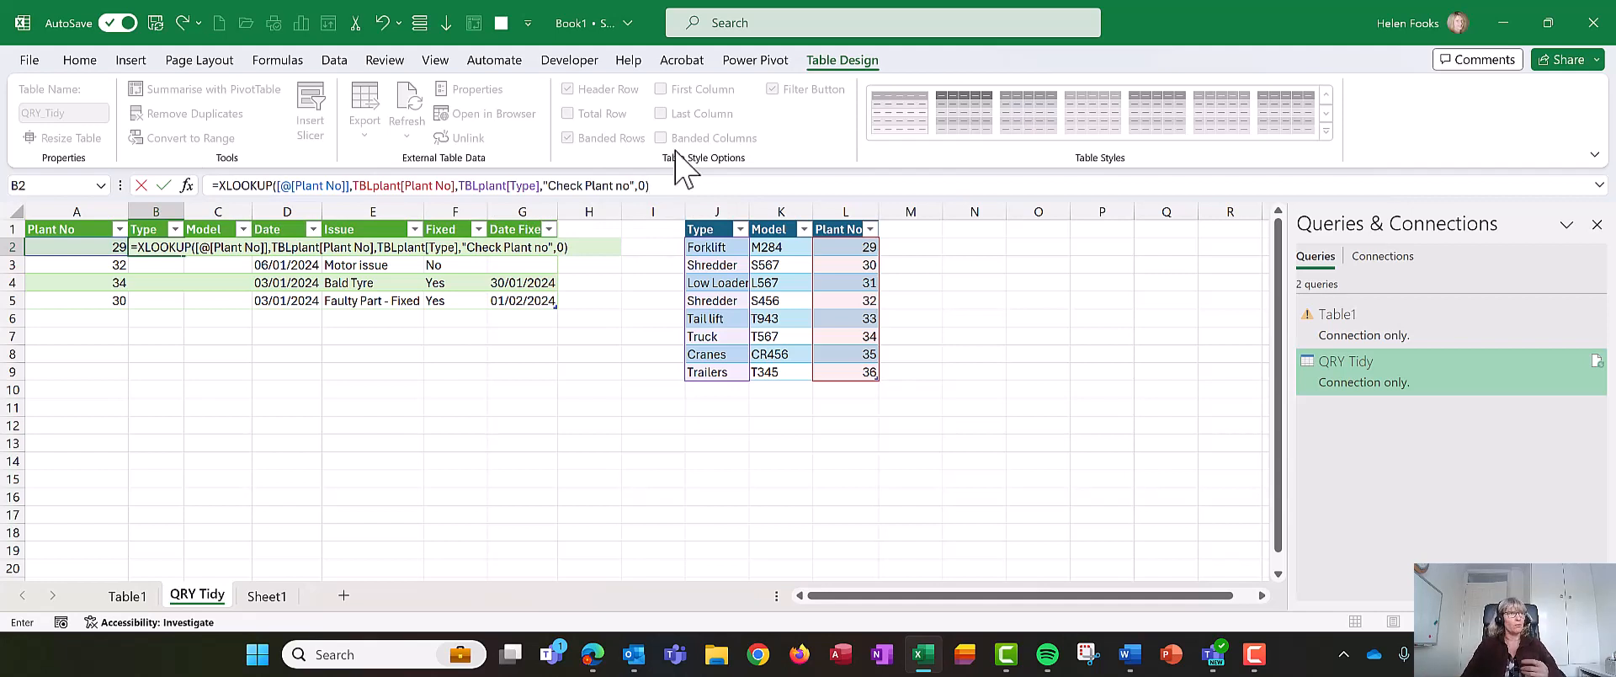
{"action": "key", "text": "Return"}
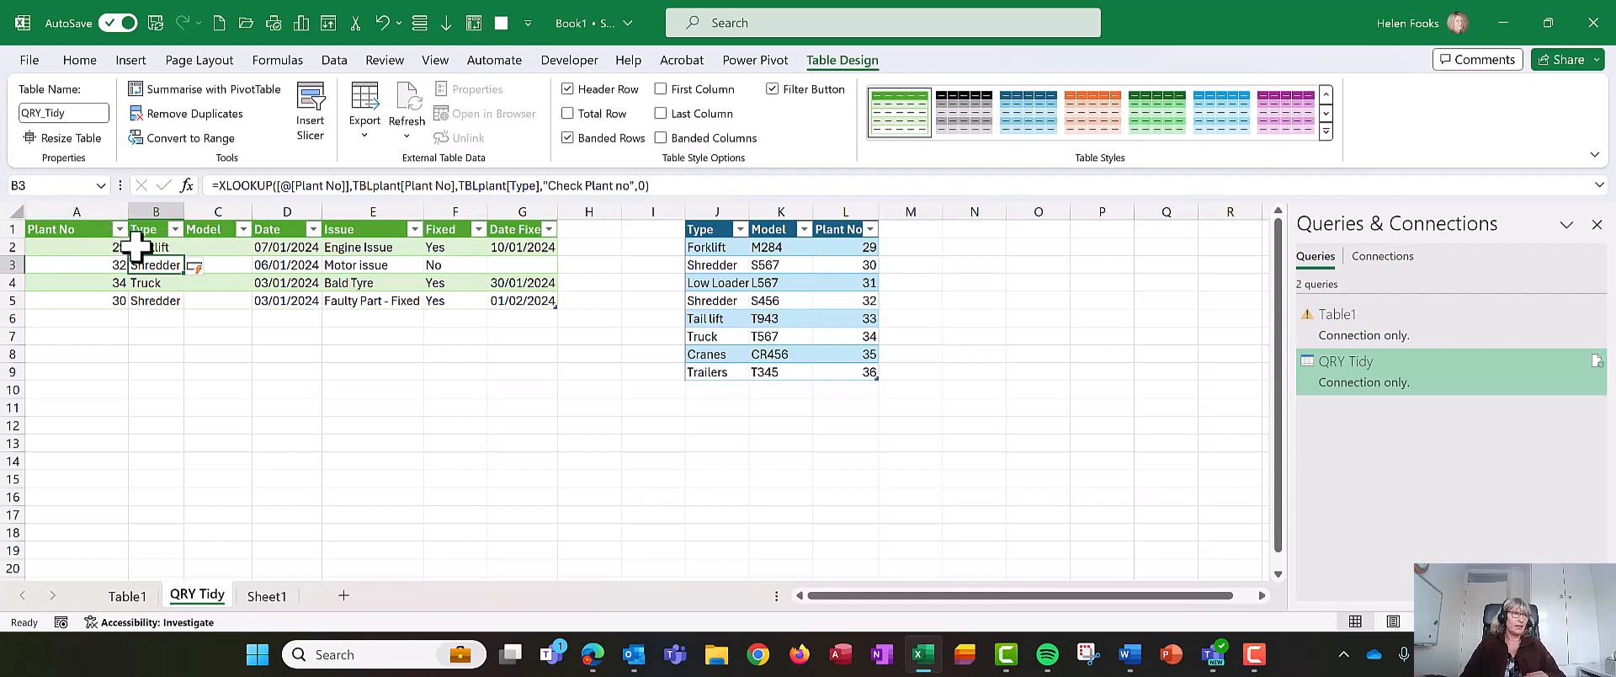
- Start an XLOOKUP in the first Model cell that looks up the row's Plant No in TBLplant's Plant No column
{"action": "left_click", "coordinate": [214, 245]}
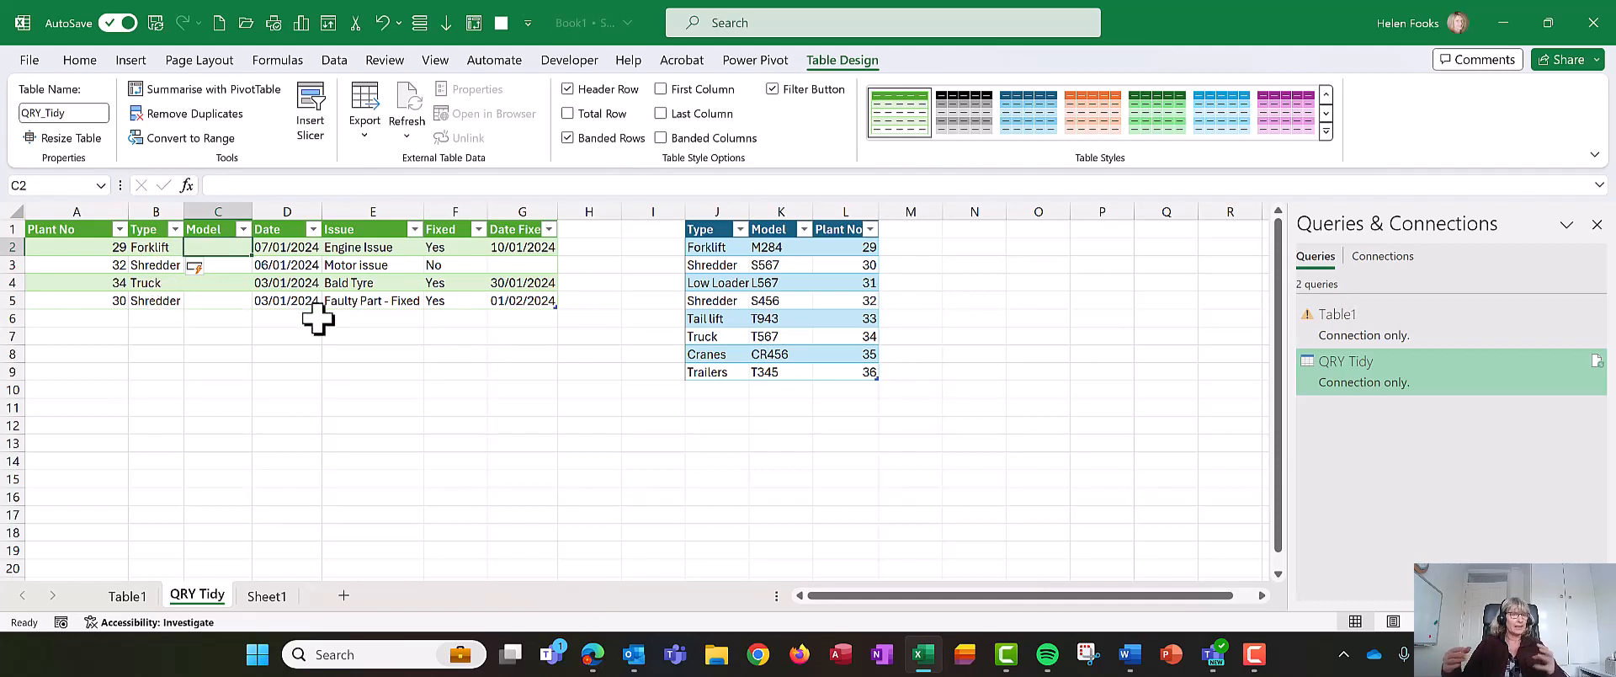
{"action": "type", "text": "=xl"}
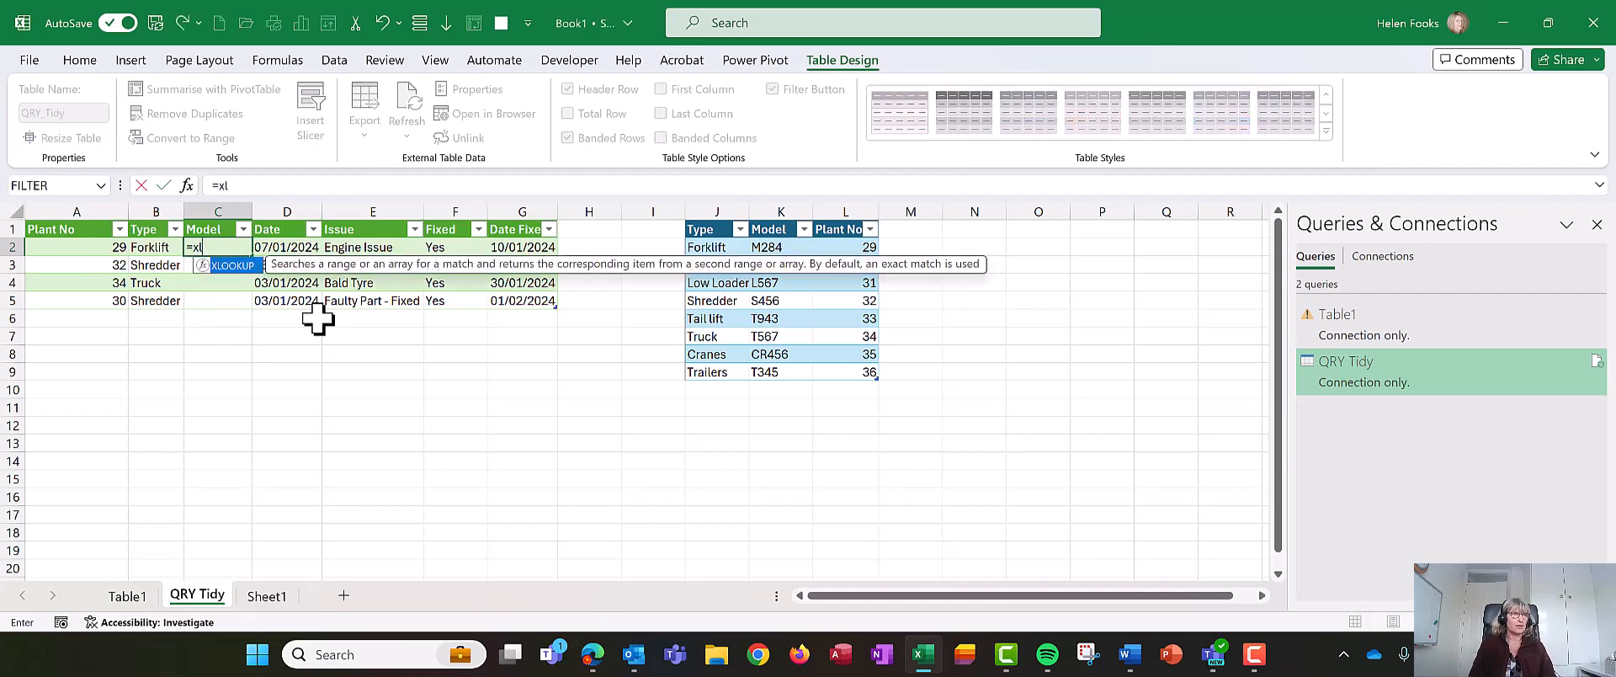
{"action": "key", "text": "Tab"}
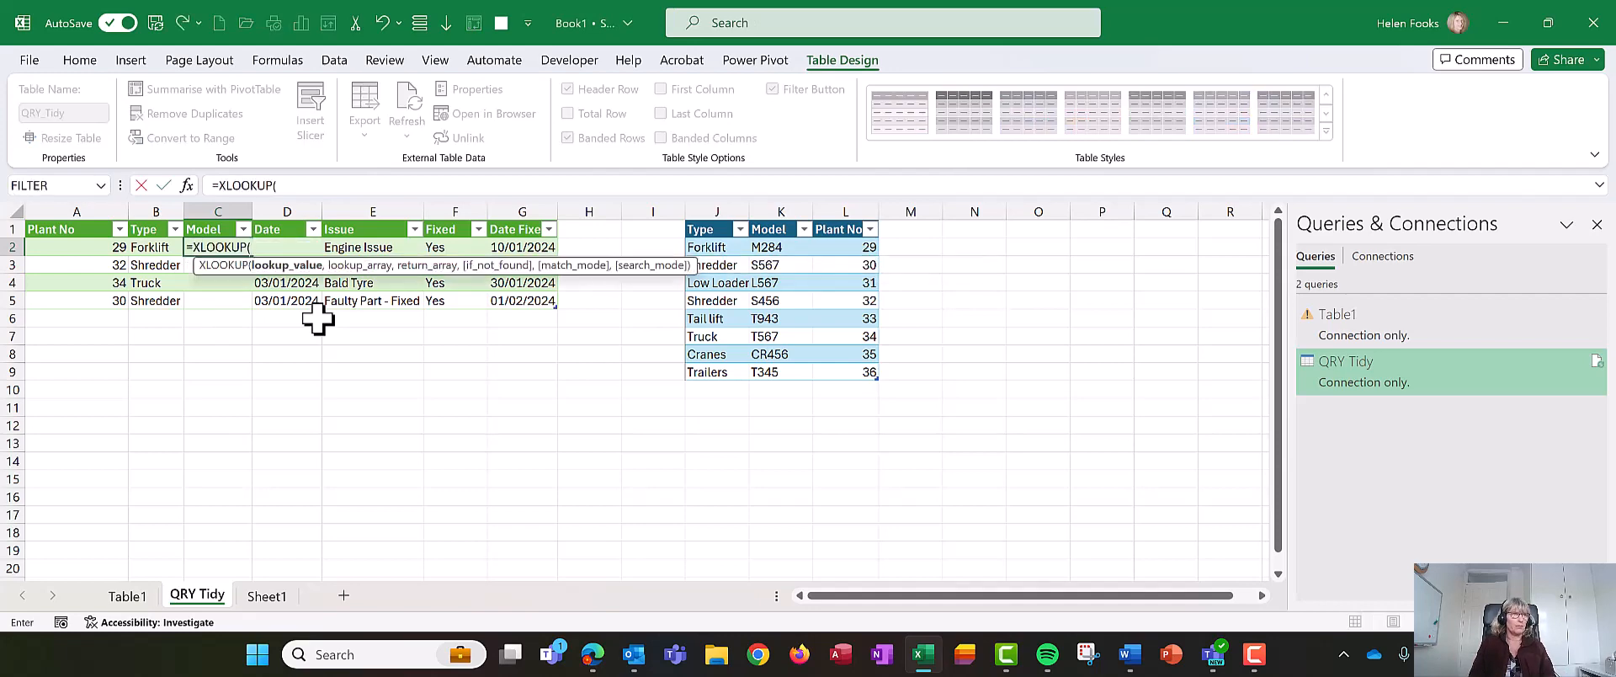
{"action": "left_click", "coordinate": [76, 251]}
{"action": "type", "text": ","}
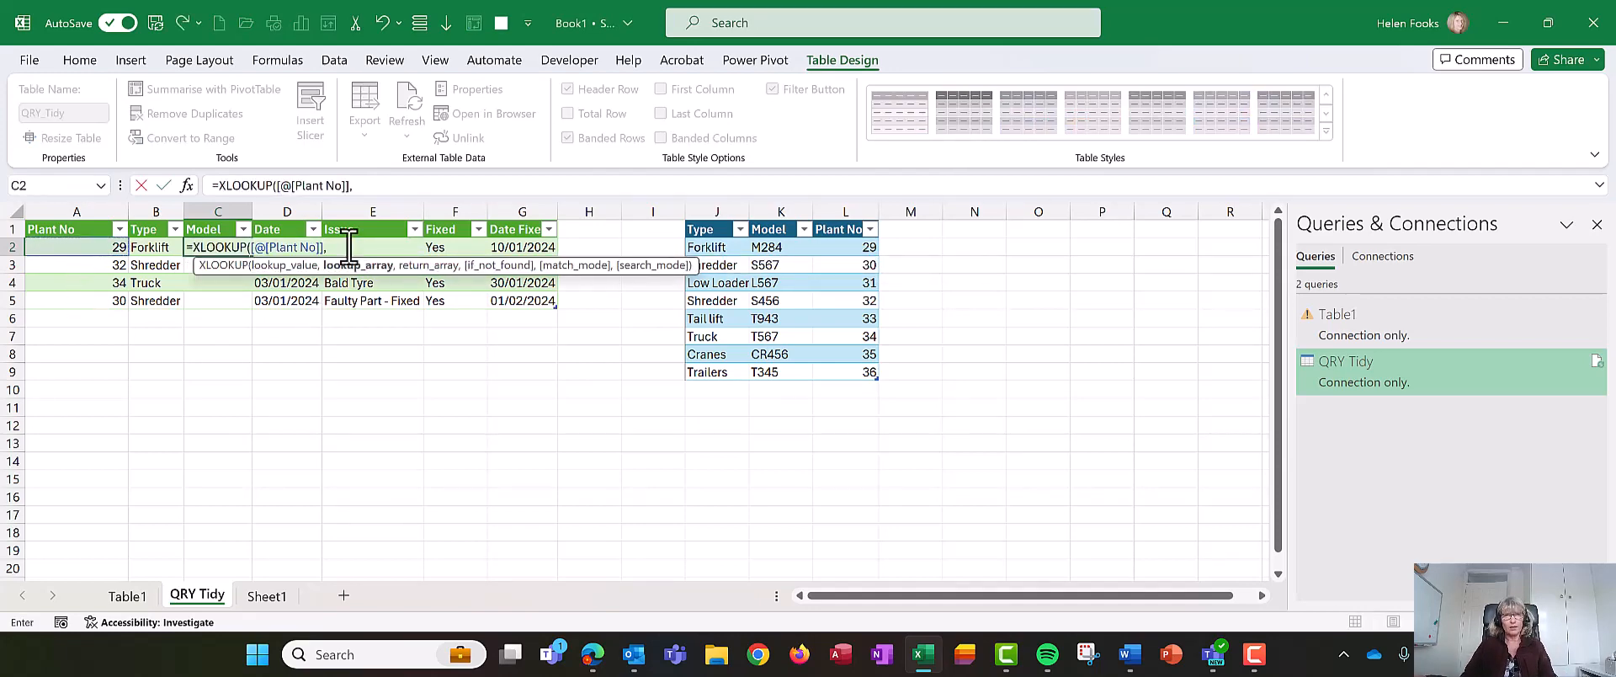
{"action": "left_click", "coordinate": [848, 215]}
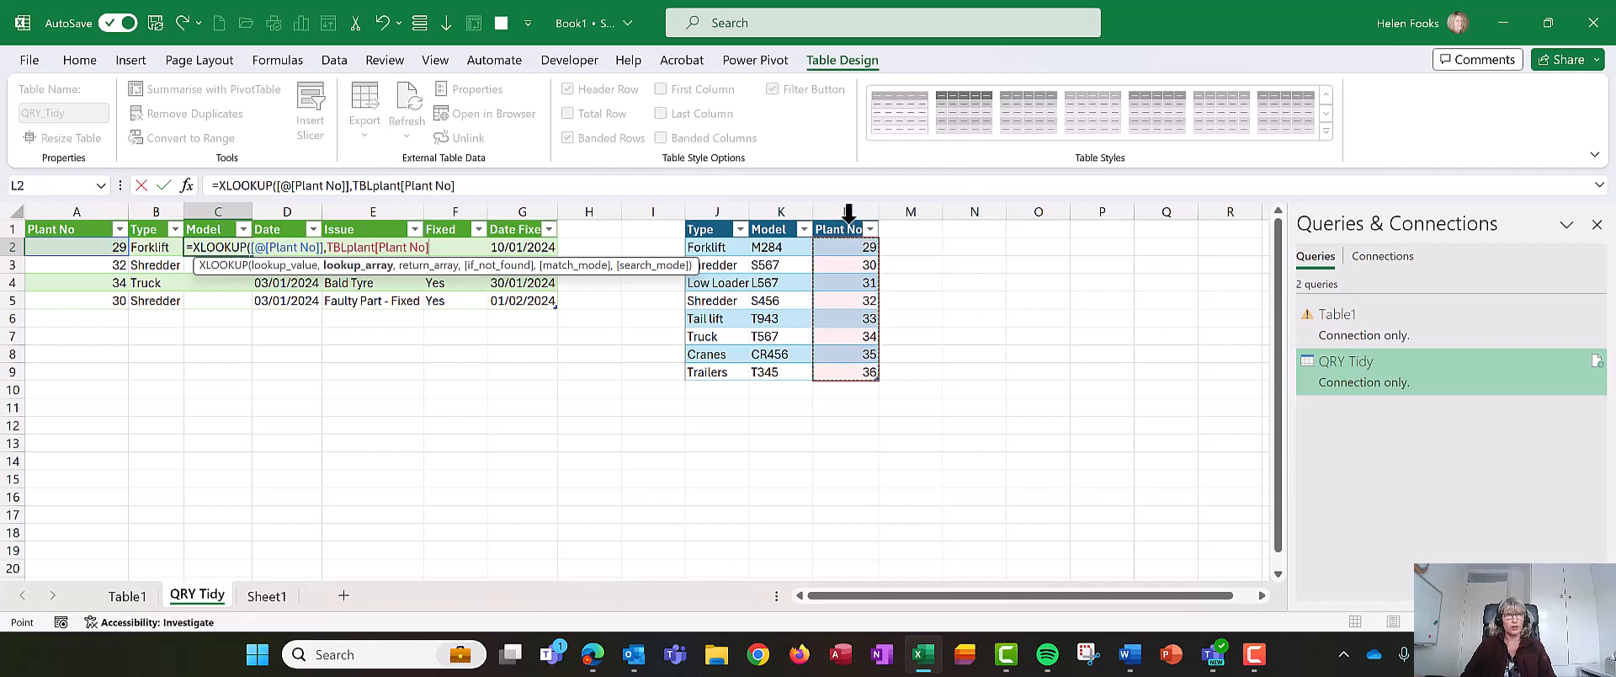
{"action": "type", "text": ",TBLplant[Model"}
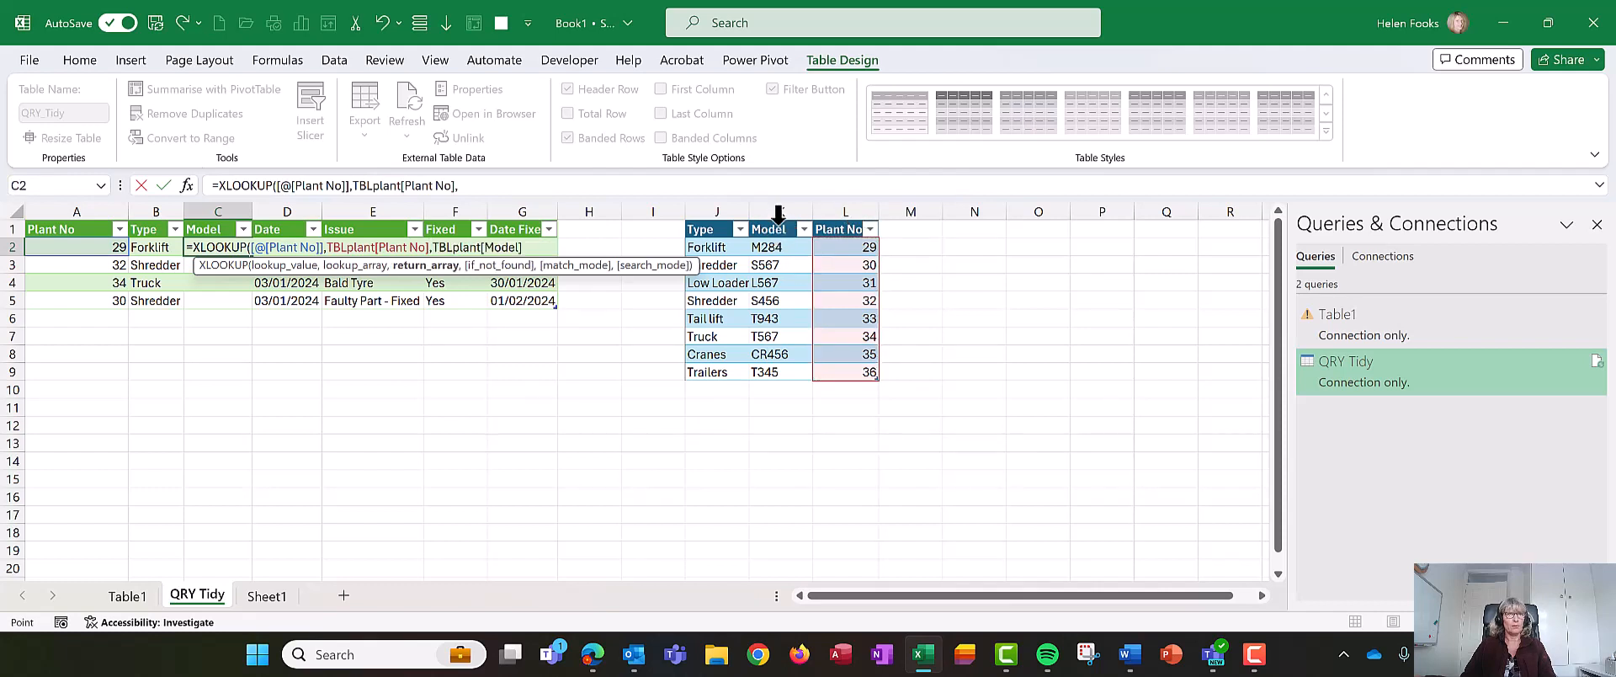
- Finish the Model formula returning TBLplant[Model], with "Check Plant No" if not found and match mode 0
{"action": "left_click", "coordinate": [777, 217]}
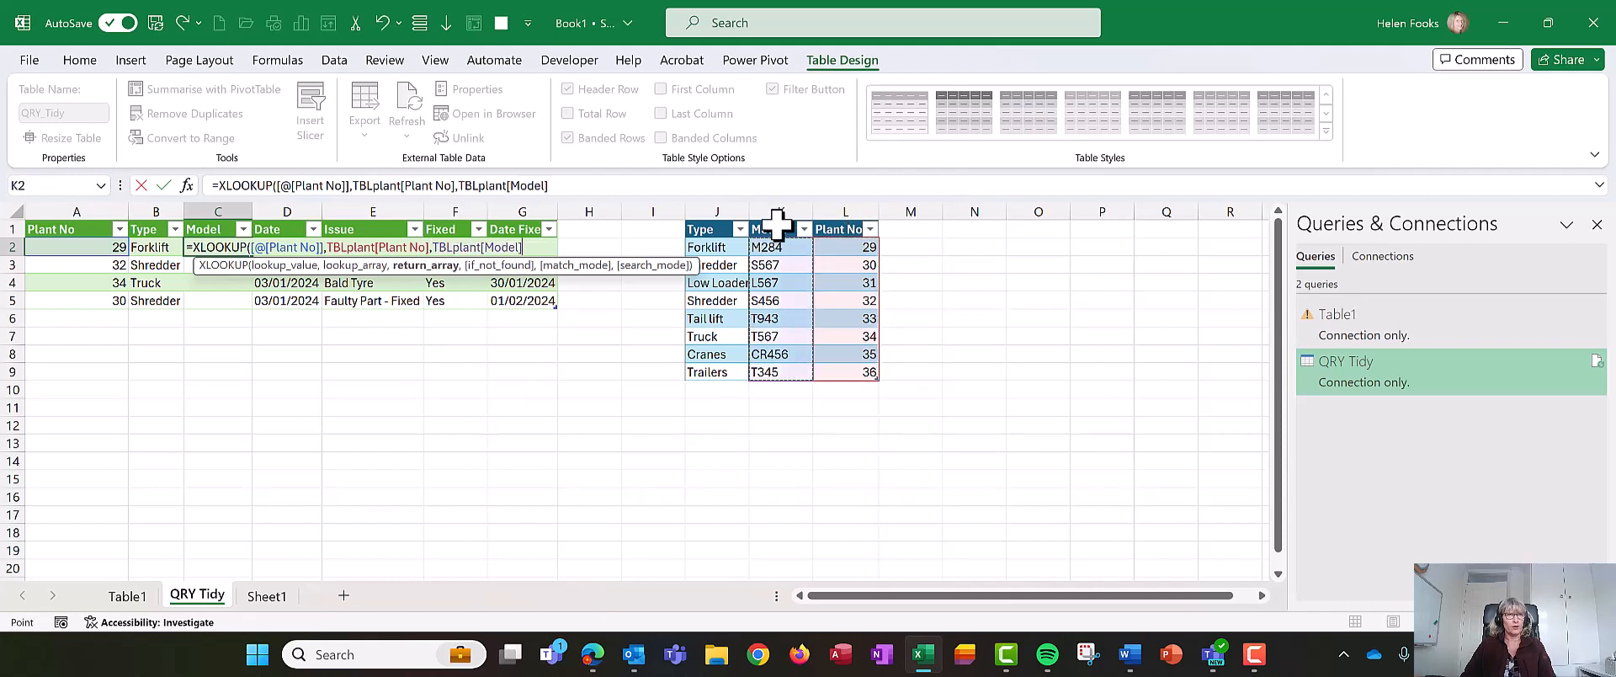
{"action": "left_click", "coordinate": [635, 186]}
{"action": "type", "text": ","}
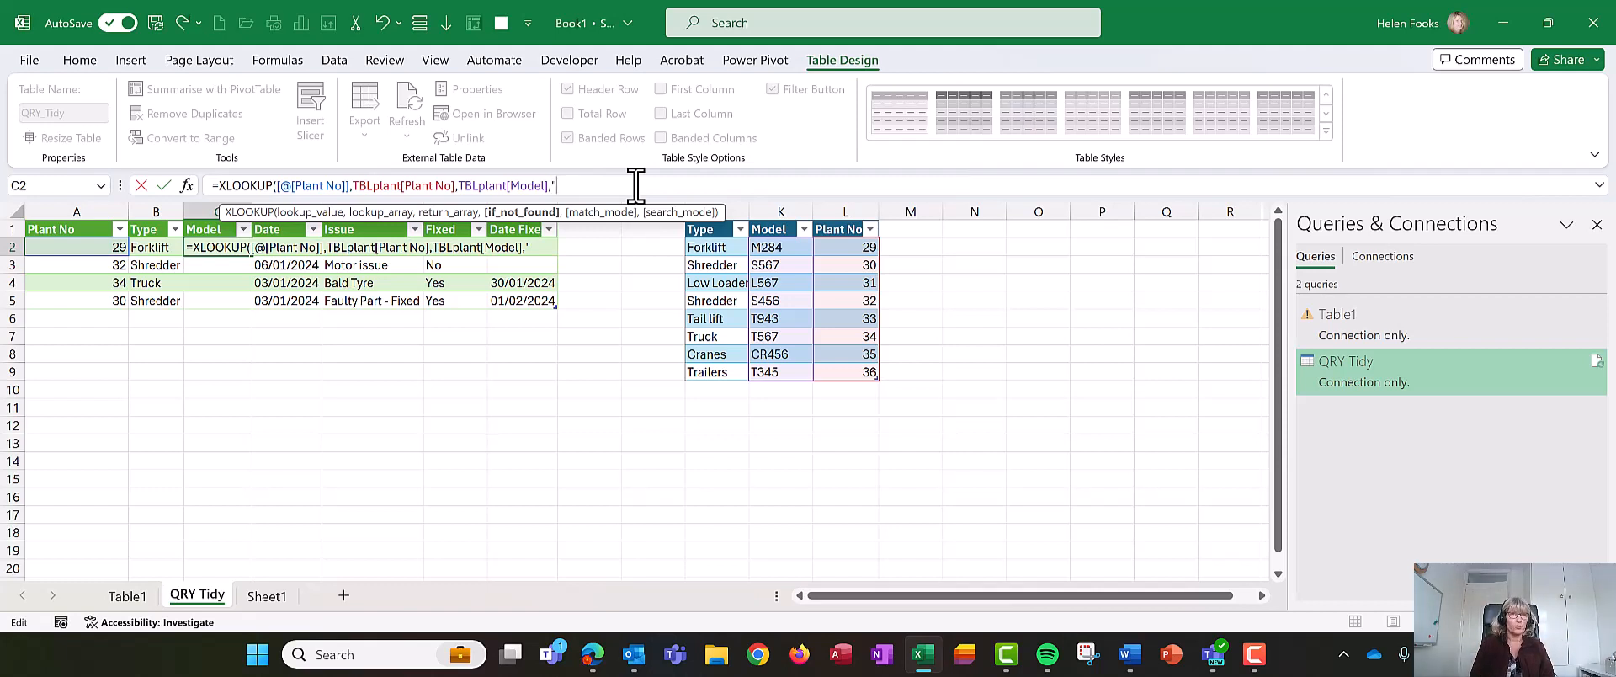
{"action": "type", "text": "N"}
{"action": "key", "text": "BackSpace"}
{"action": "type", "text": "Check Plant"}
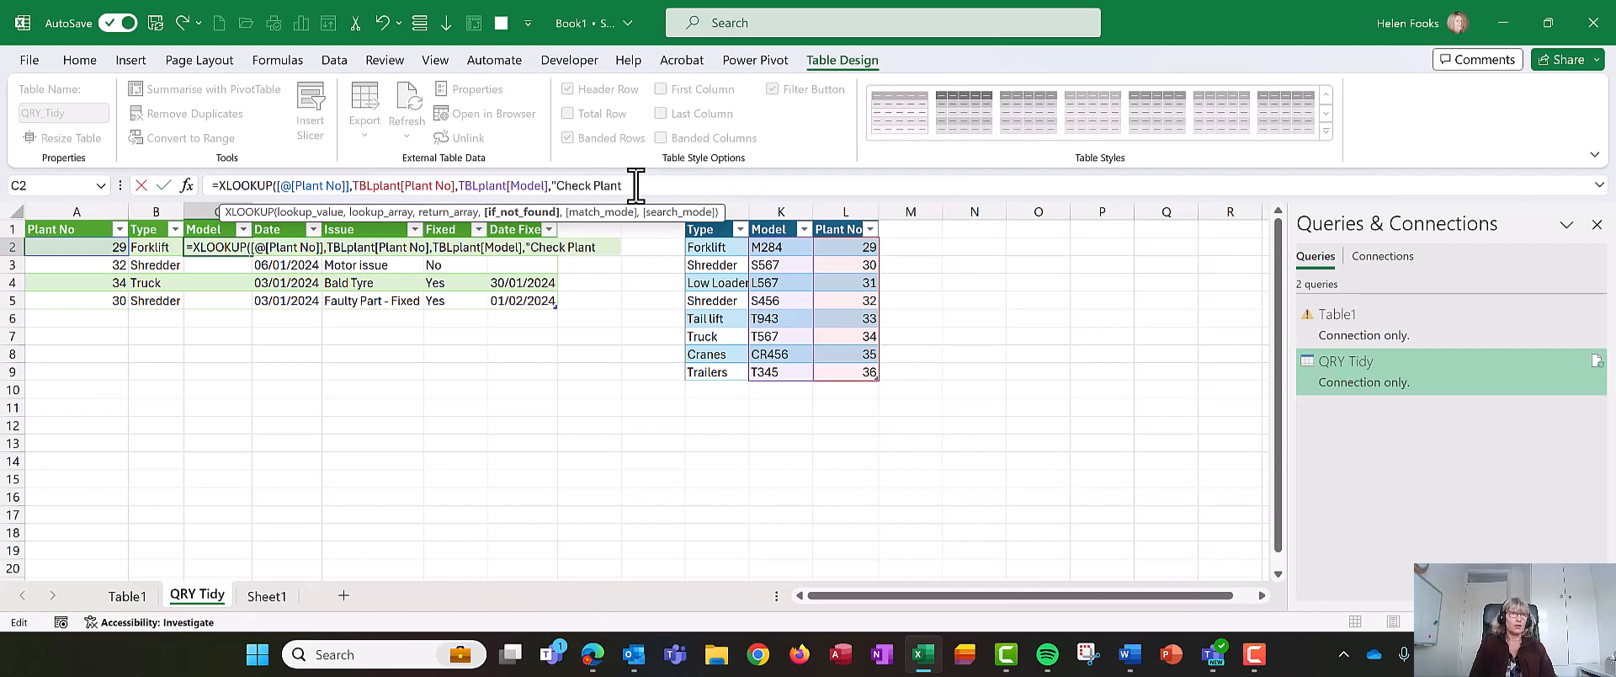
{"action": "type", "text": " No\","}
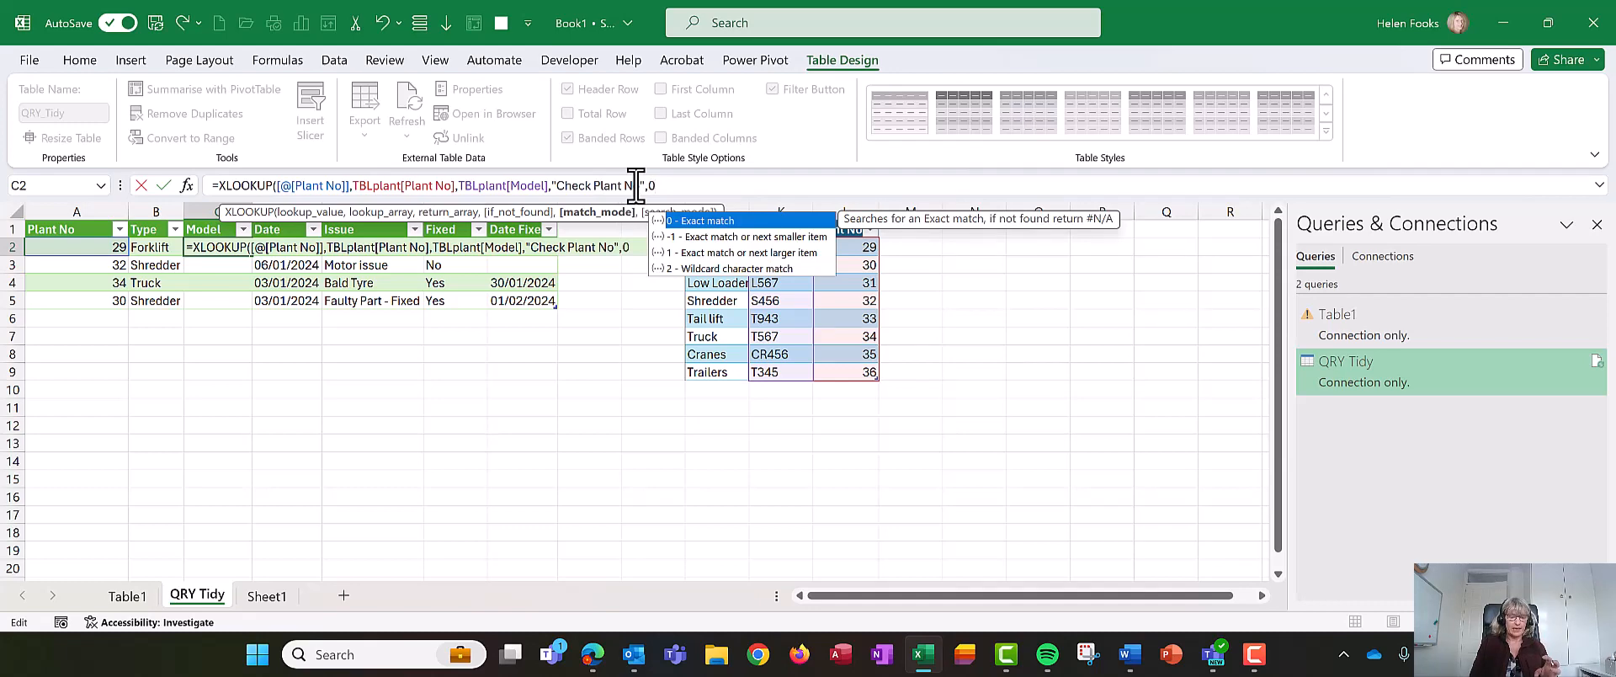
{"action": "type", "text": "0("}
{"action": "key", "text": "BackSpace"}
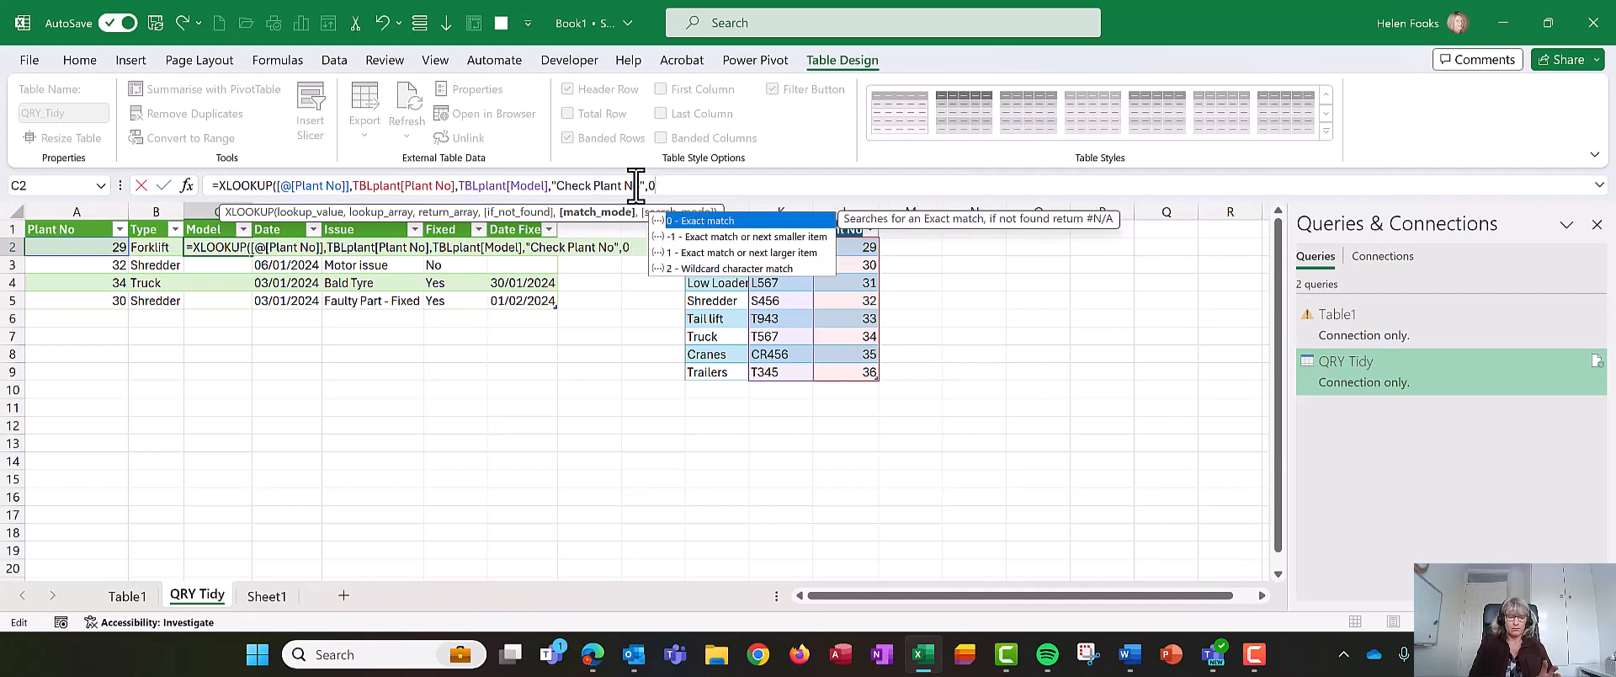
{"action": "type", "text": ")"}
{"action": "key", "text": "Return"}
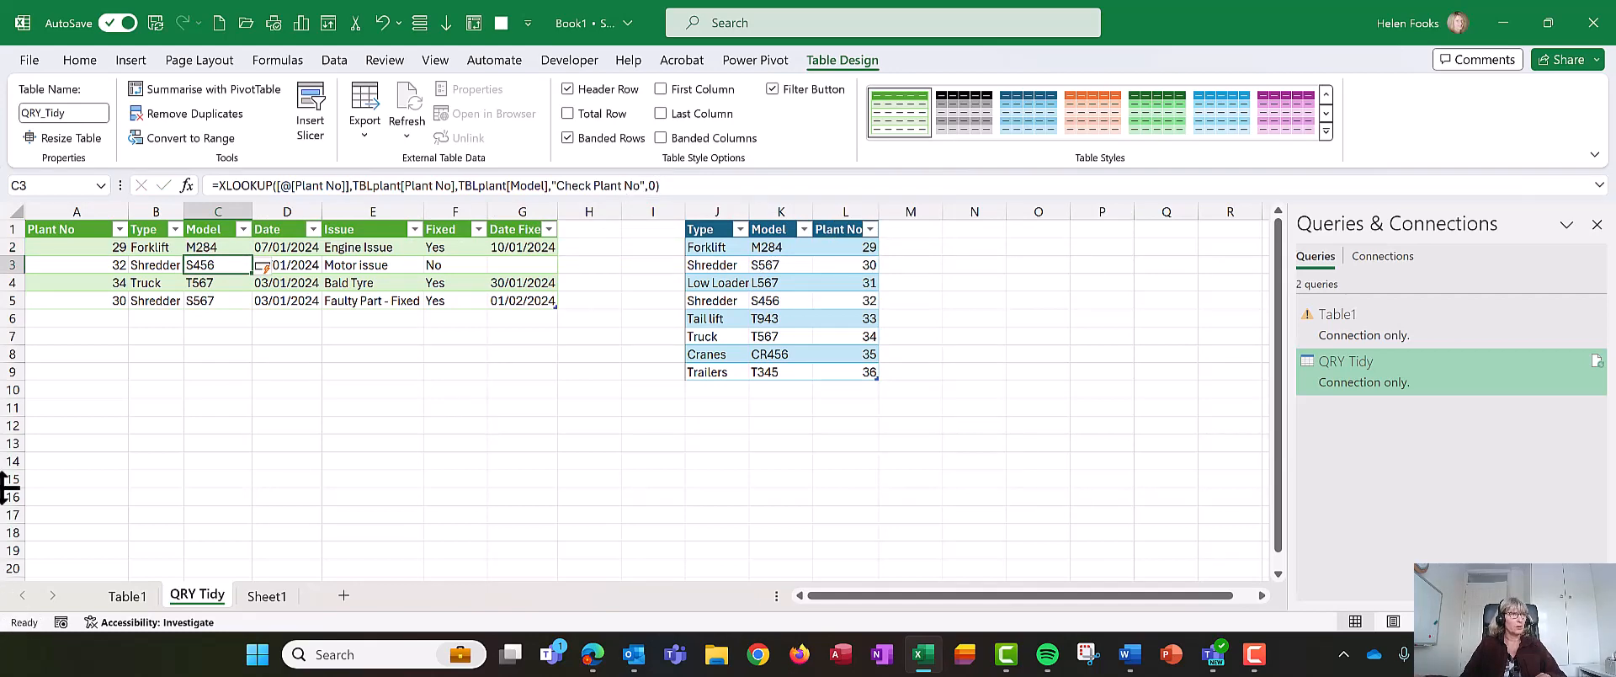
- Add a new table row for plant 31 and enter today's date in its Date cell
{"action": "left_click", "coordinate": [109, 318]}
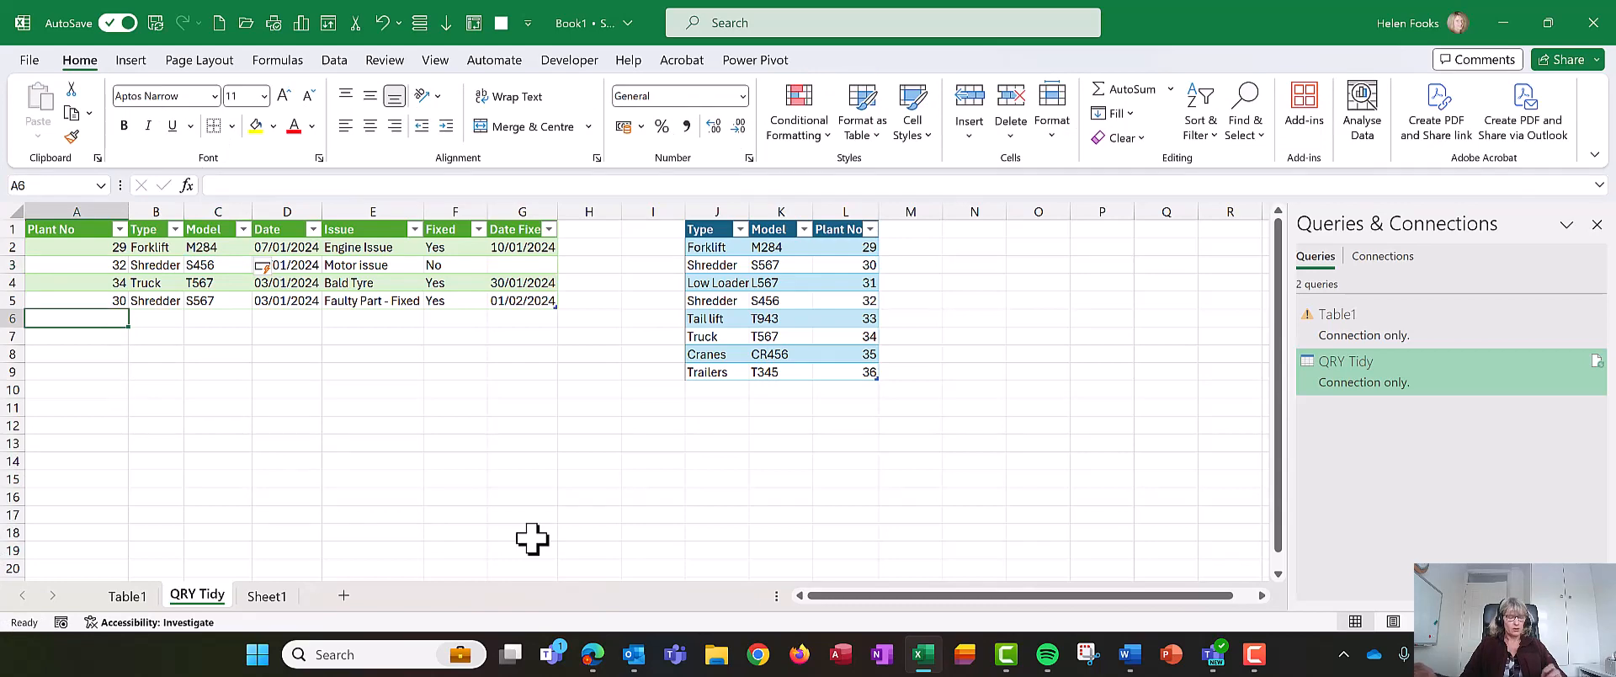
{"action": "type", "text": "31"}
{"action": "key", "text": "Tab"}
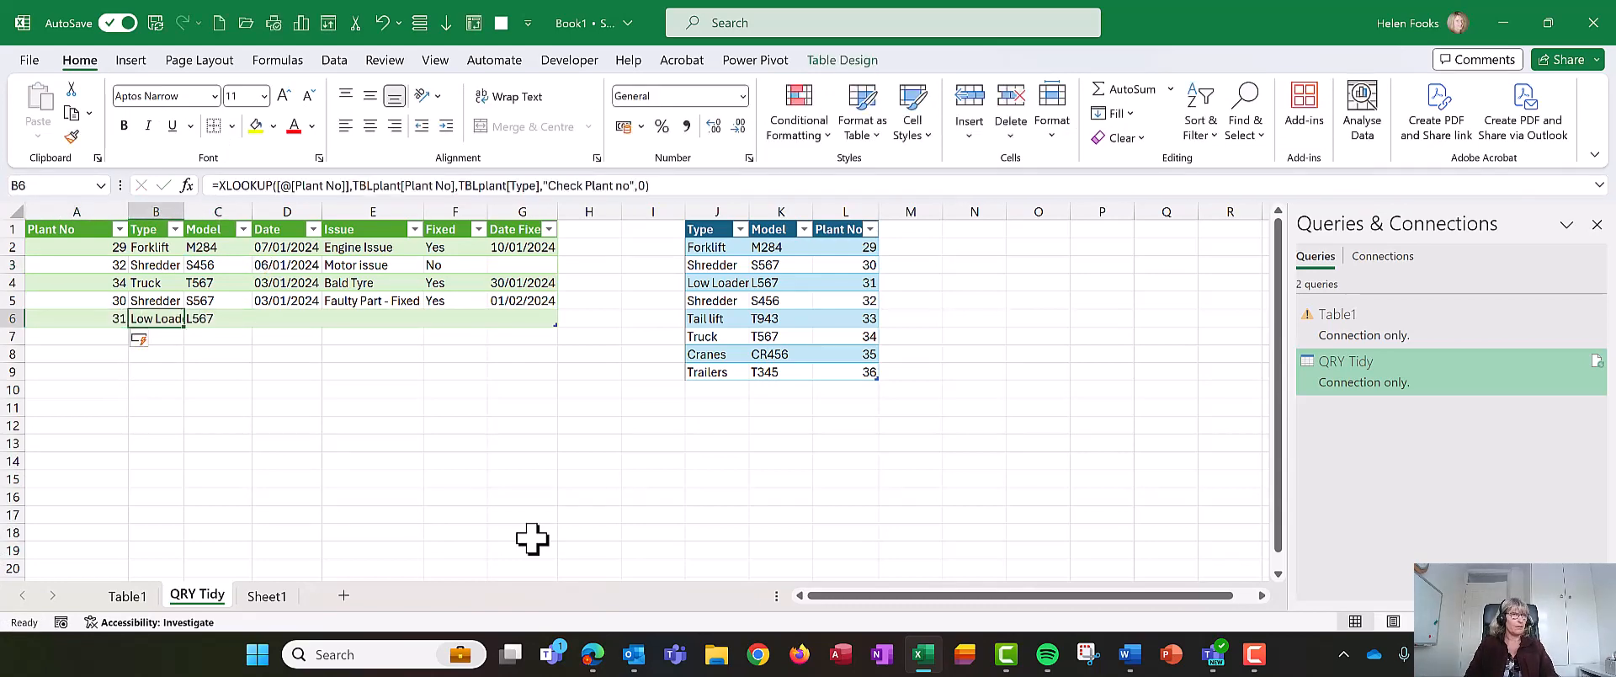
{"action": "key", "text": "Tab"}
{"action": "key", "text": "Tab"}
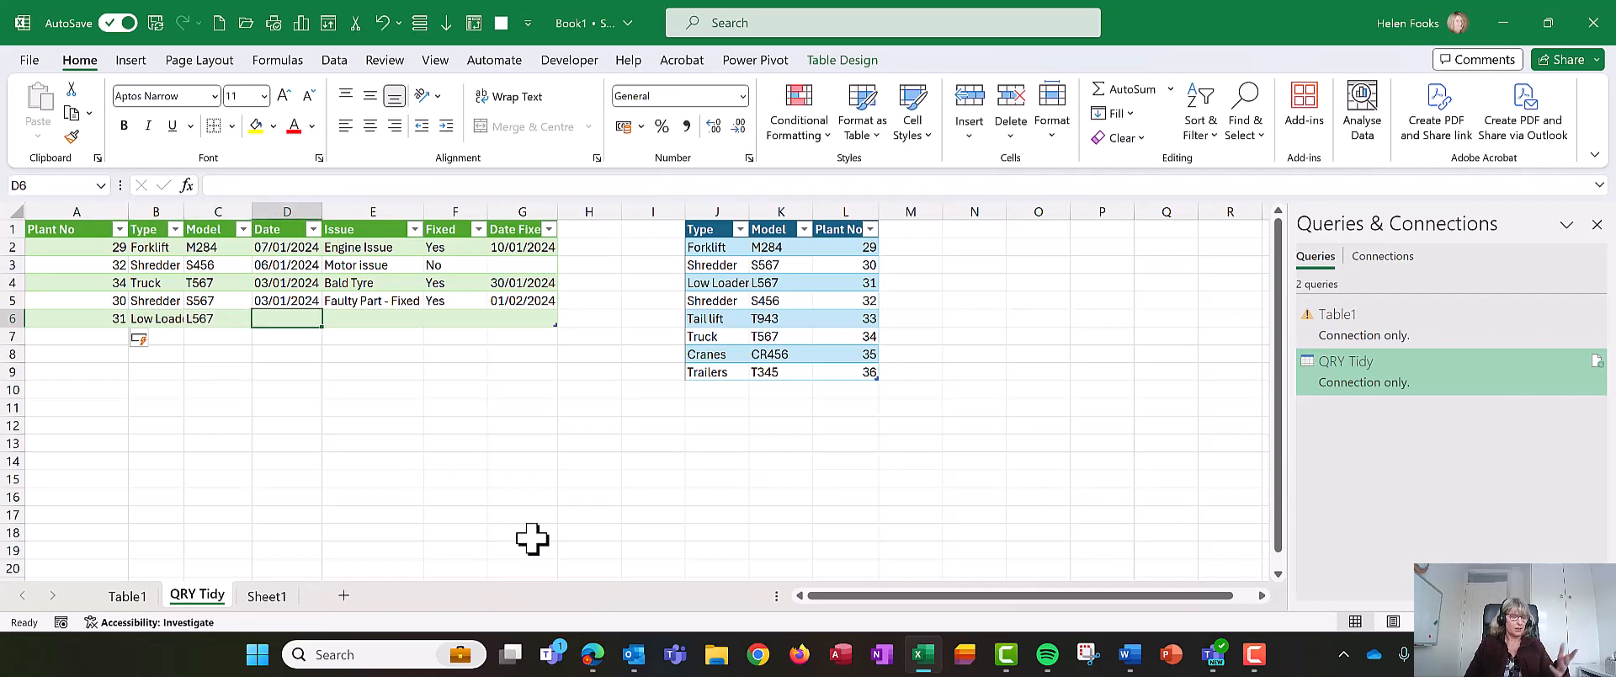
{"action": "key", "text": "ctrl+semicolon"}
{"action": "key", "text": "Tab"}
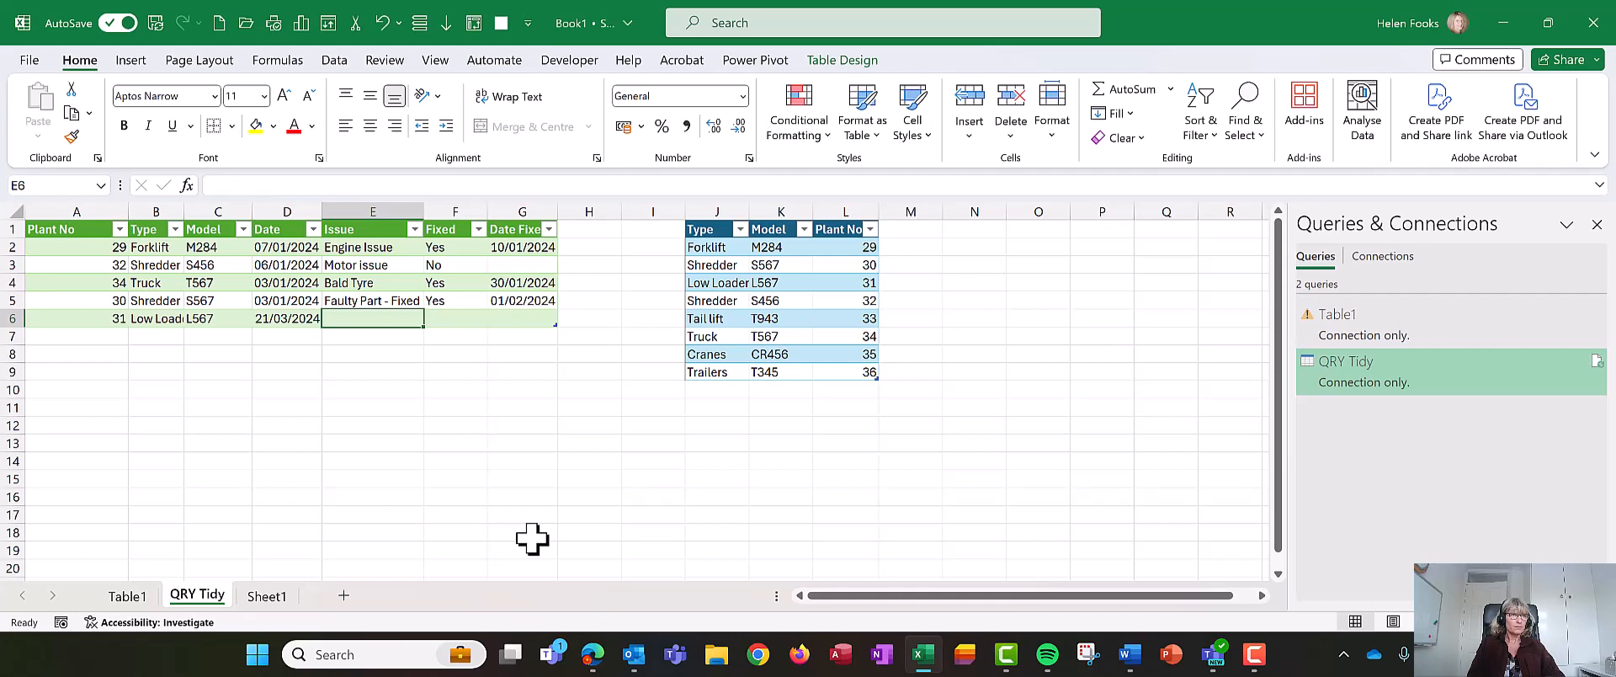
- Enter the issue Broken Part and the Fixed status No for the new row
{"action": "type", "text": "Bork"}
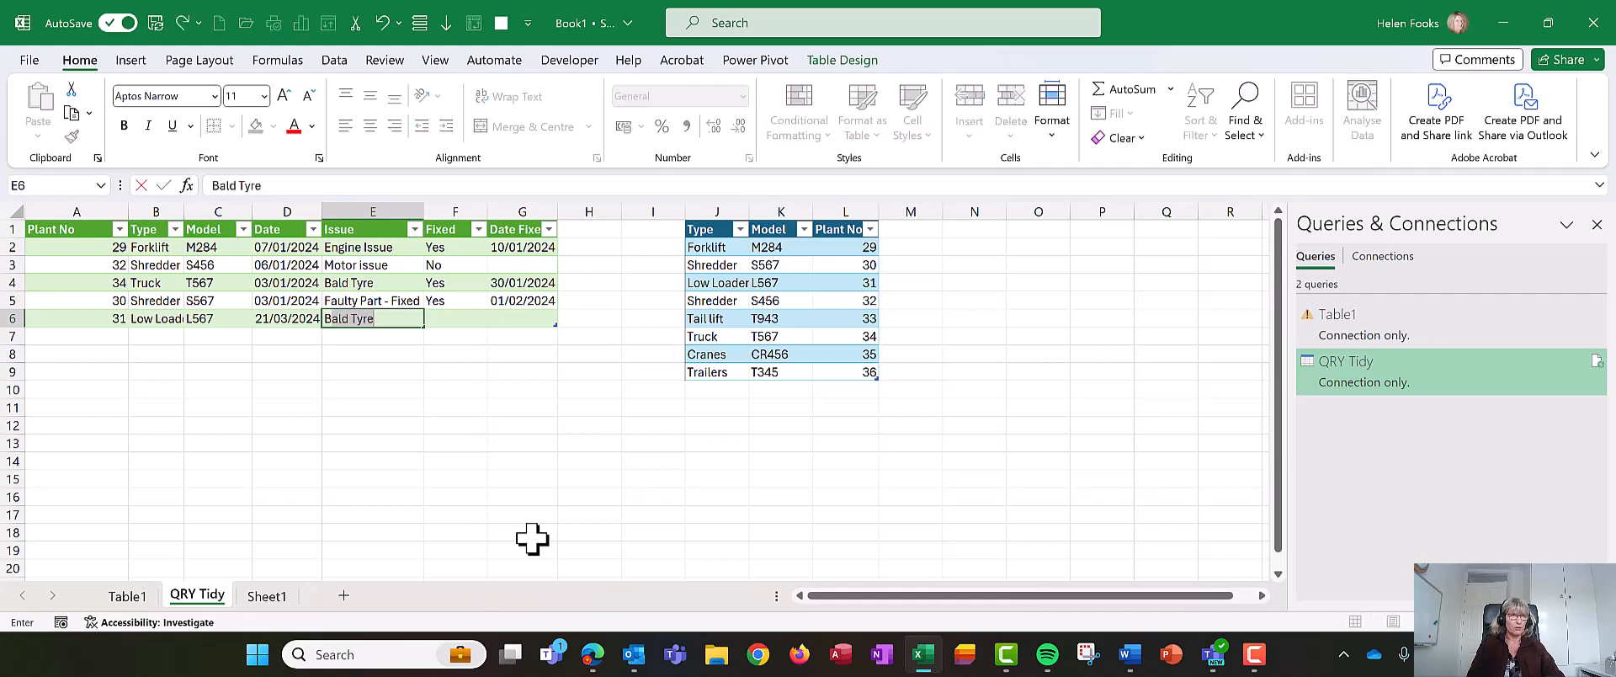
{"action": "key", "text": "BackSpace"}
{"action": "key", "text": "BackSpace"}
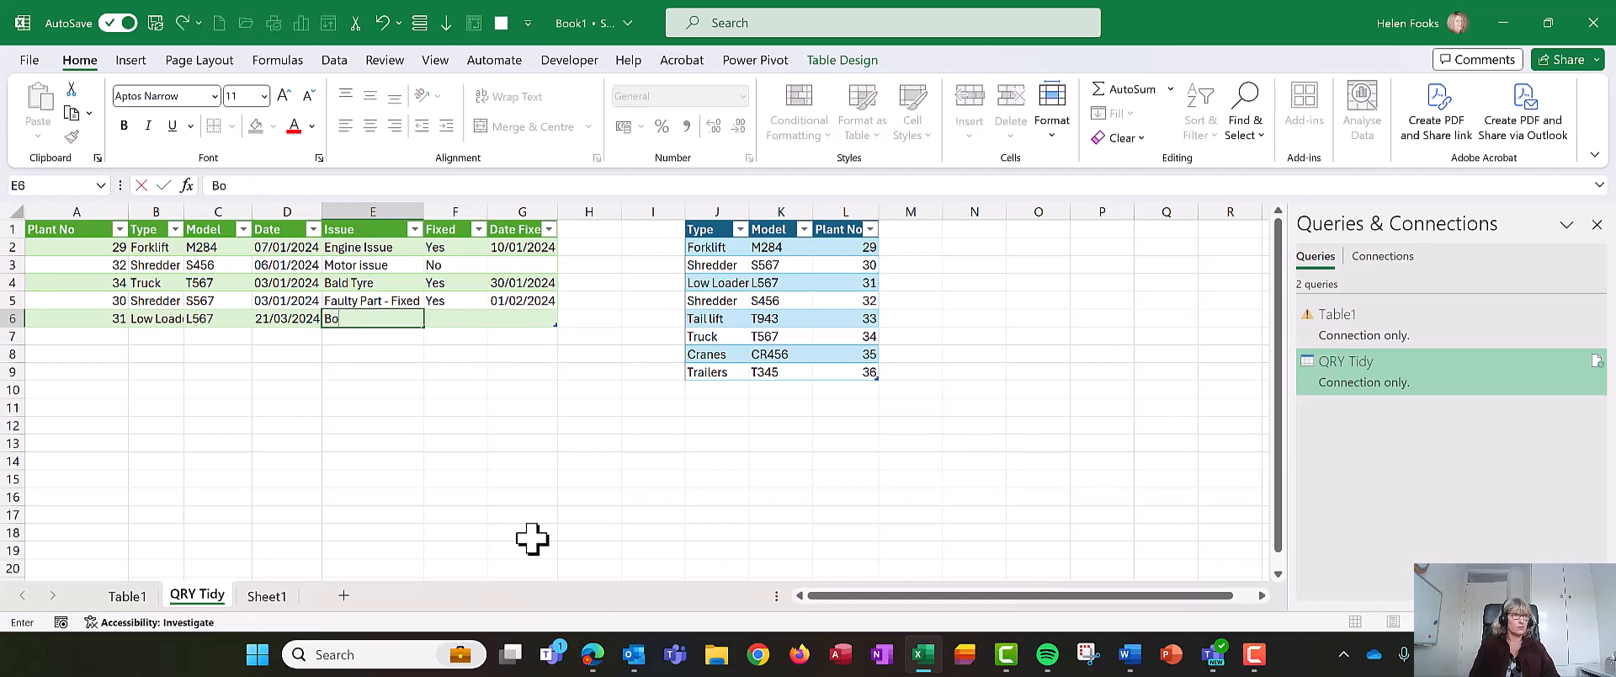
{"action": "key", "text": "BackSpace"}
{"action": "type", "text": "roken"}
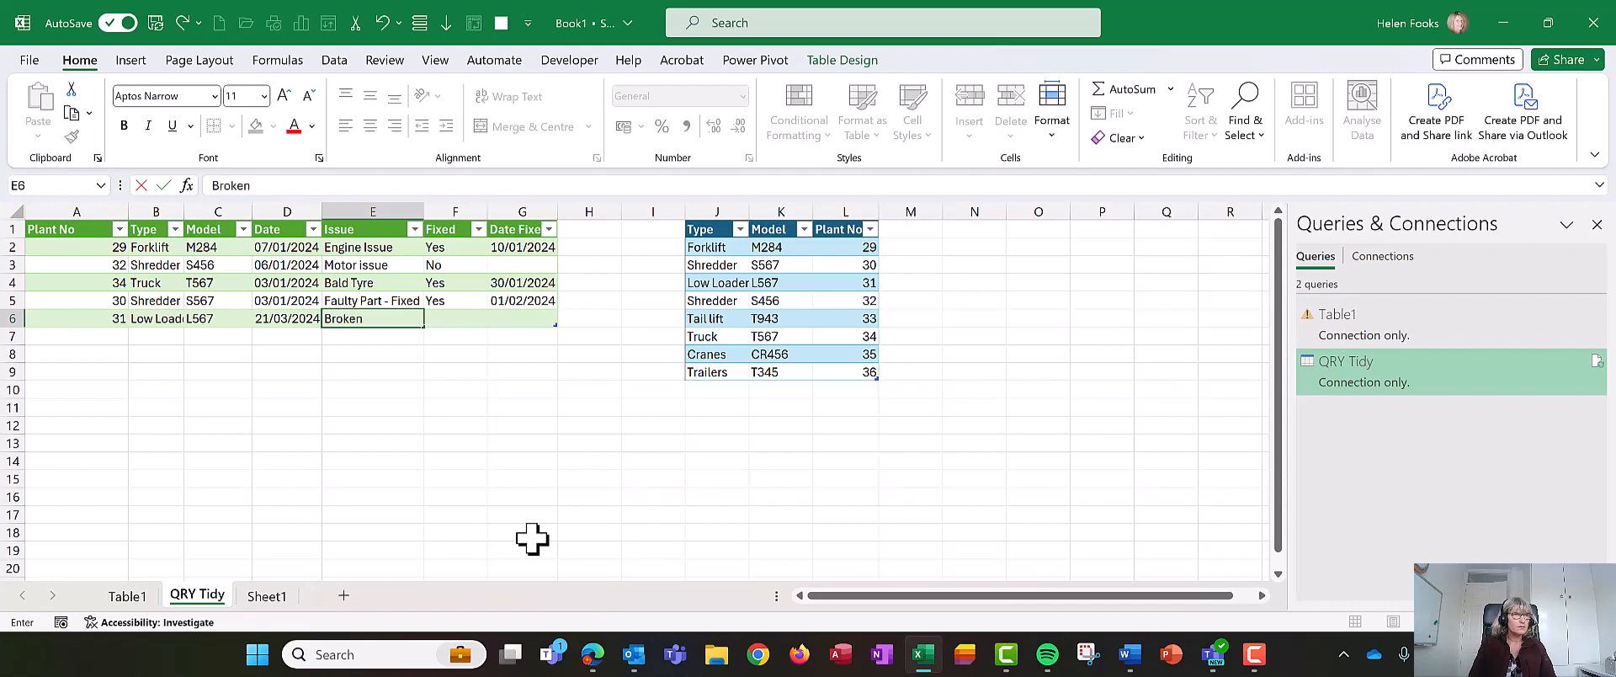
{"action": "type", "text": " Part"}
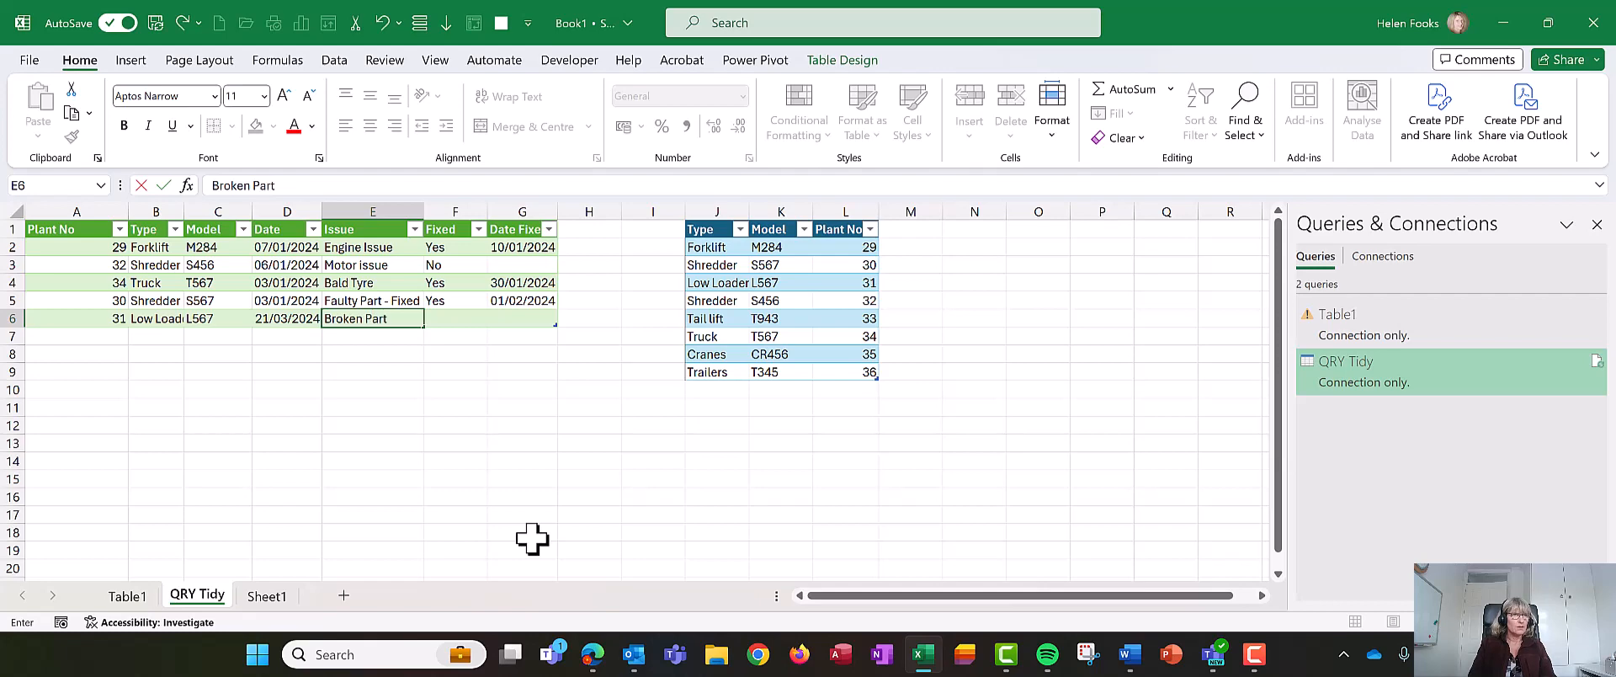
{"action": "key", "text": "Tab"}
{"action": "type", "text": "No"}
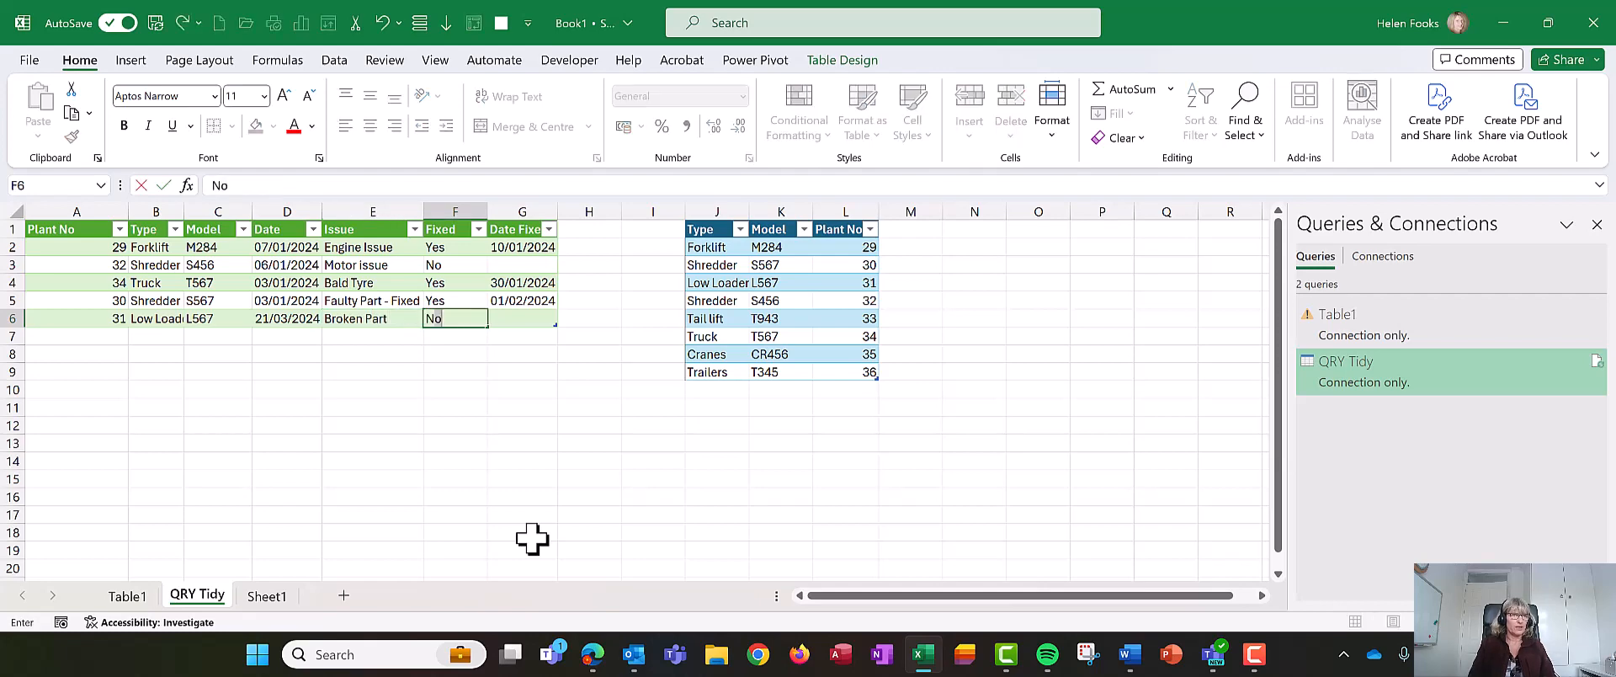
{"action": "key", "text": "Tab"}
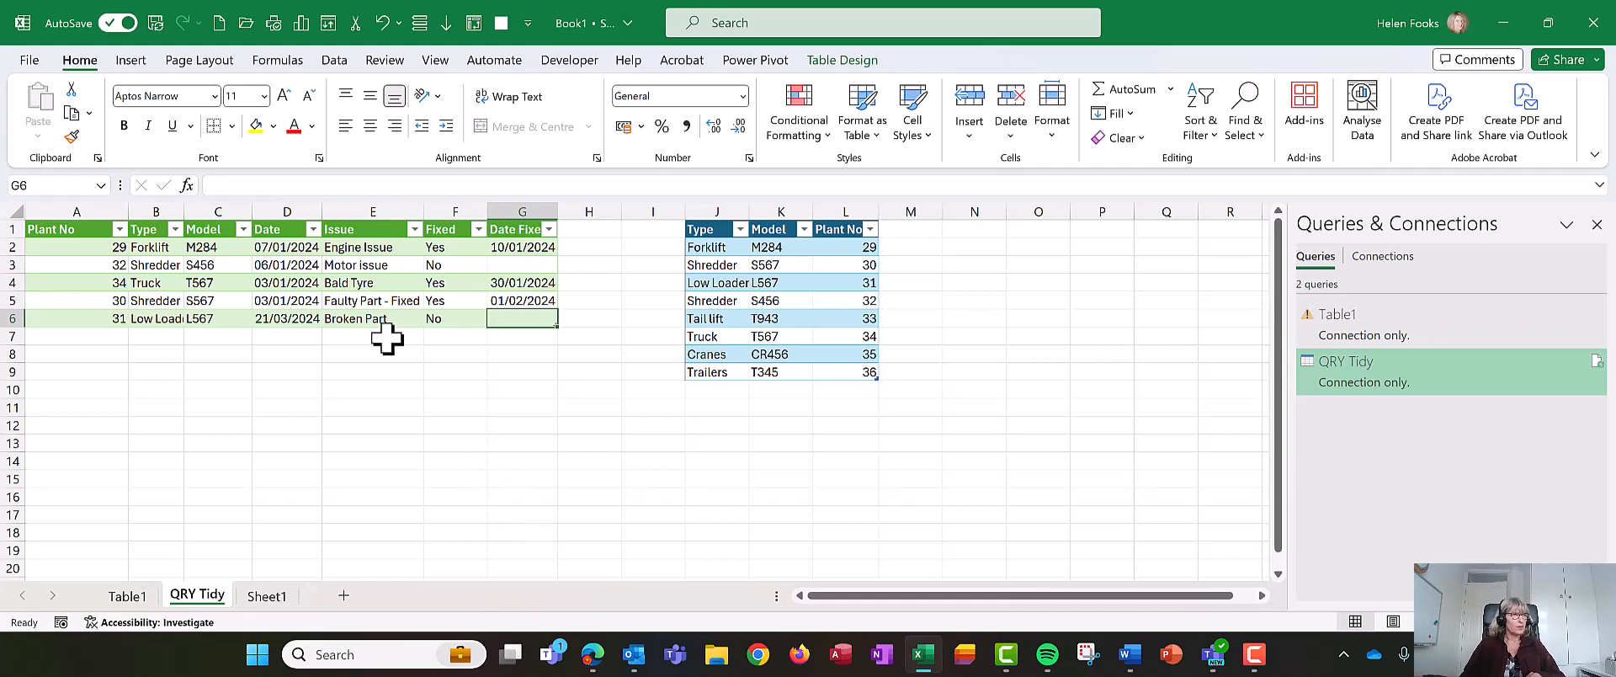
- Insert two blank rows above the tables
{"action": "left_click", "coordinate": [211, 265]}
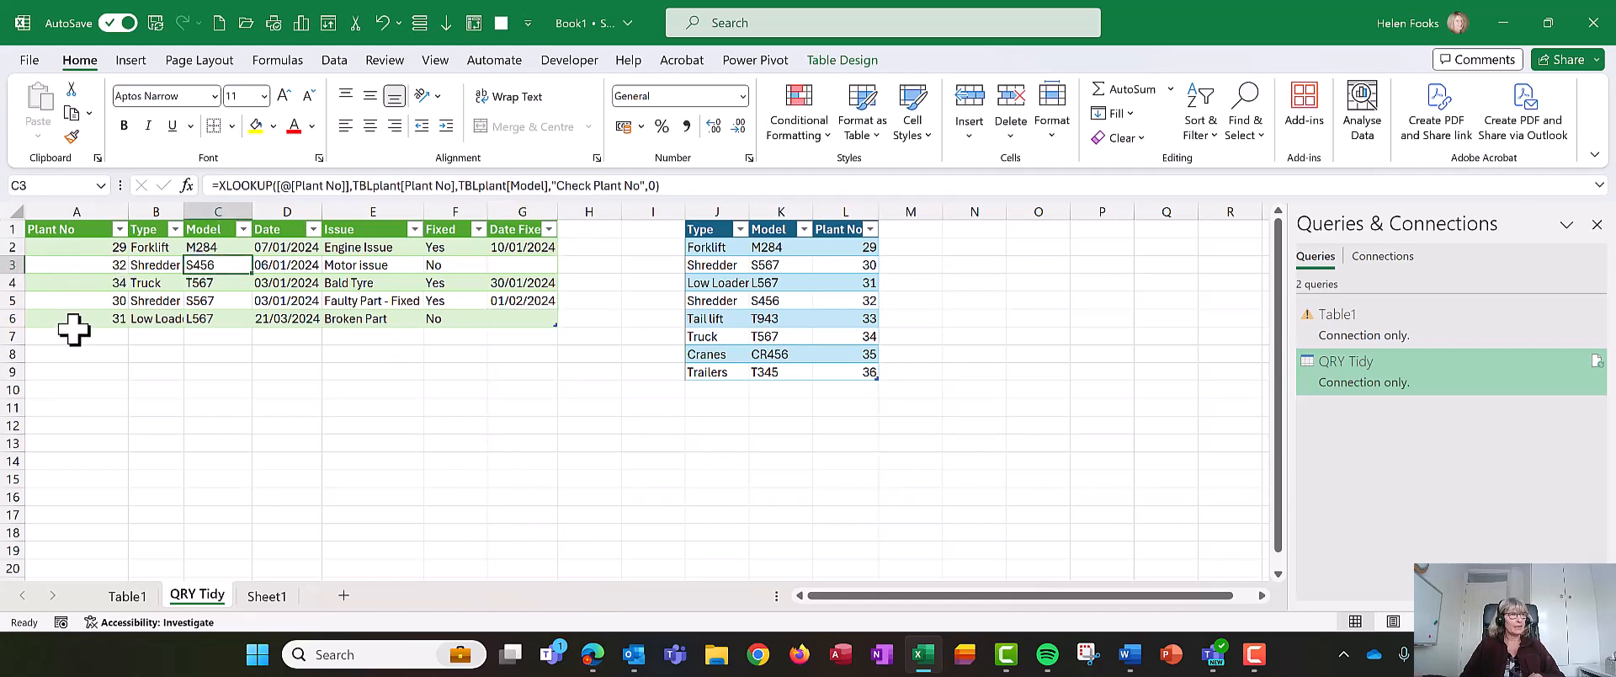
{"action": "left_click_drag", "start_coordinate": [6, 229], "coordinate": [6, 246]}
{"action": "right_click", "coordinate": [10, 247]}
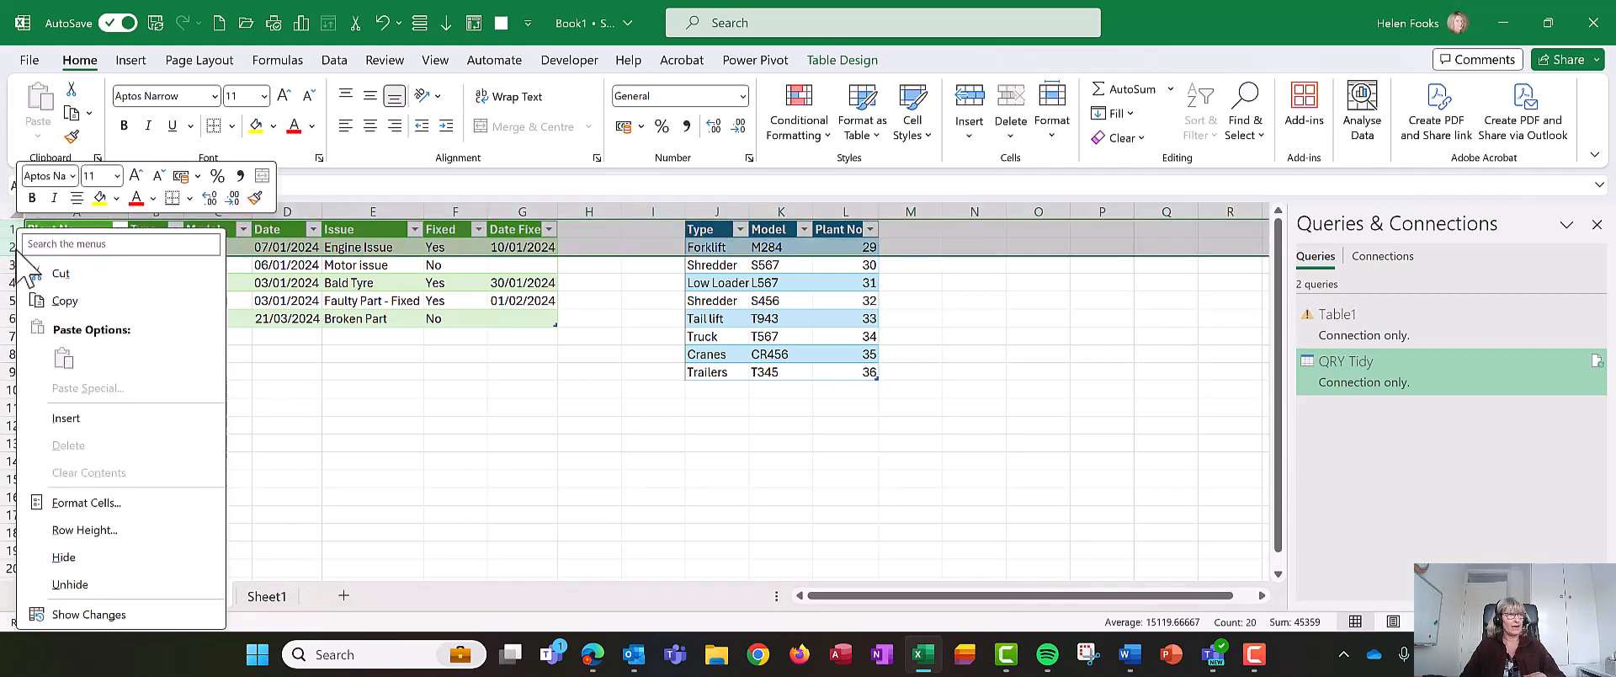
{"action": "left_click", "coordinate": [76, 420]}
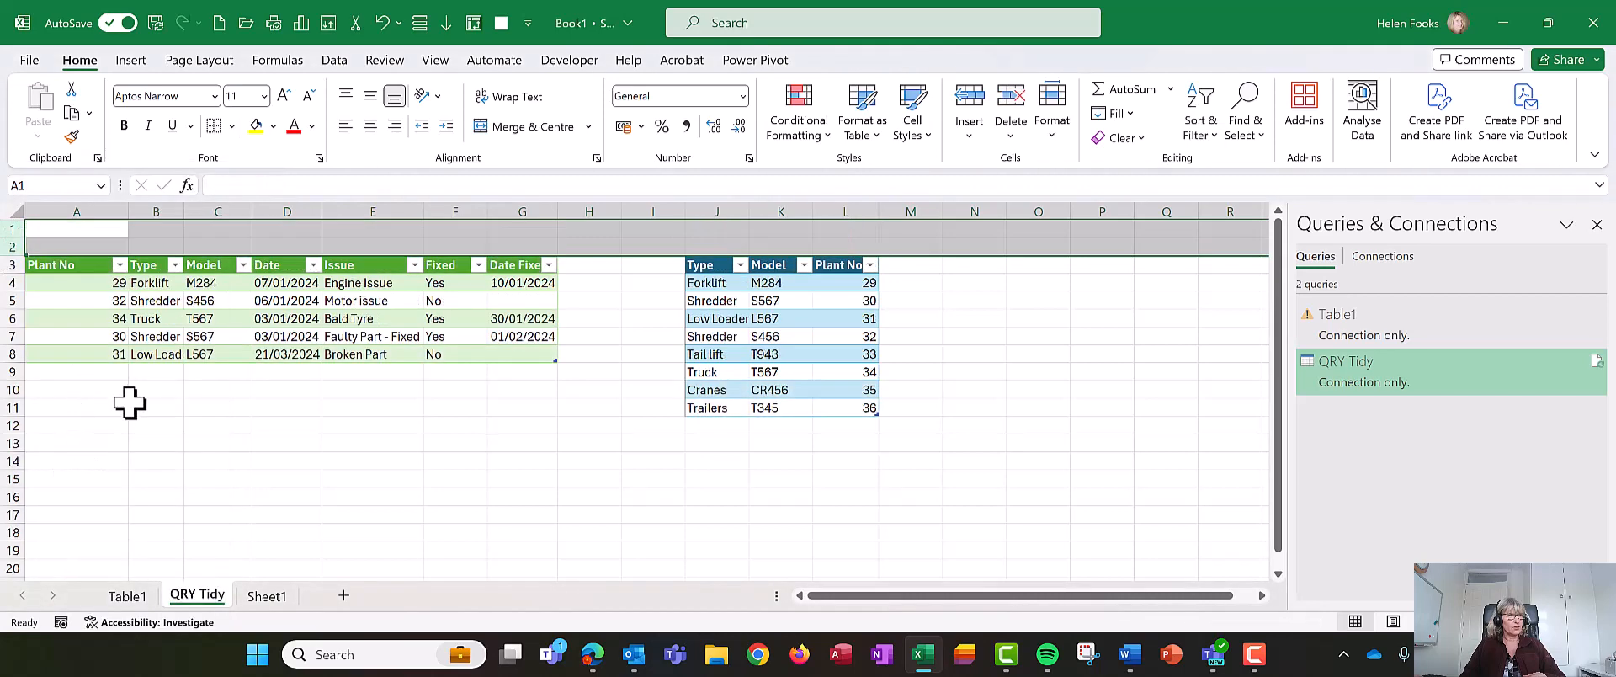
- Make the new row 1 taller
{"action": "left_click_drag", "start_coordinate": [54, 408], "coordinate": [53, 389]}
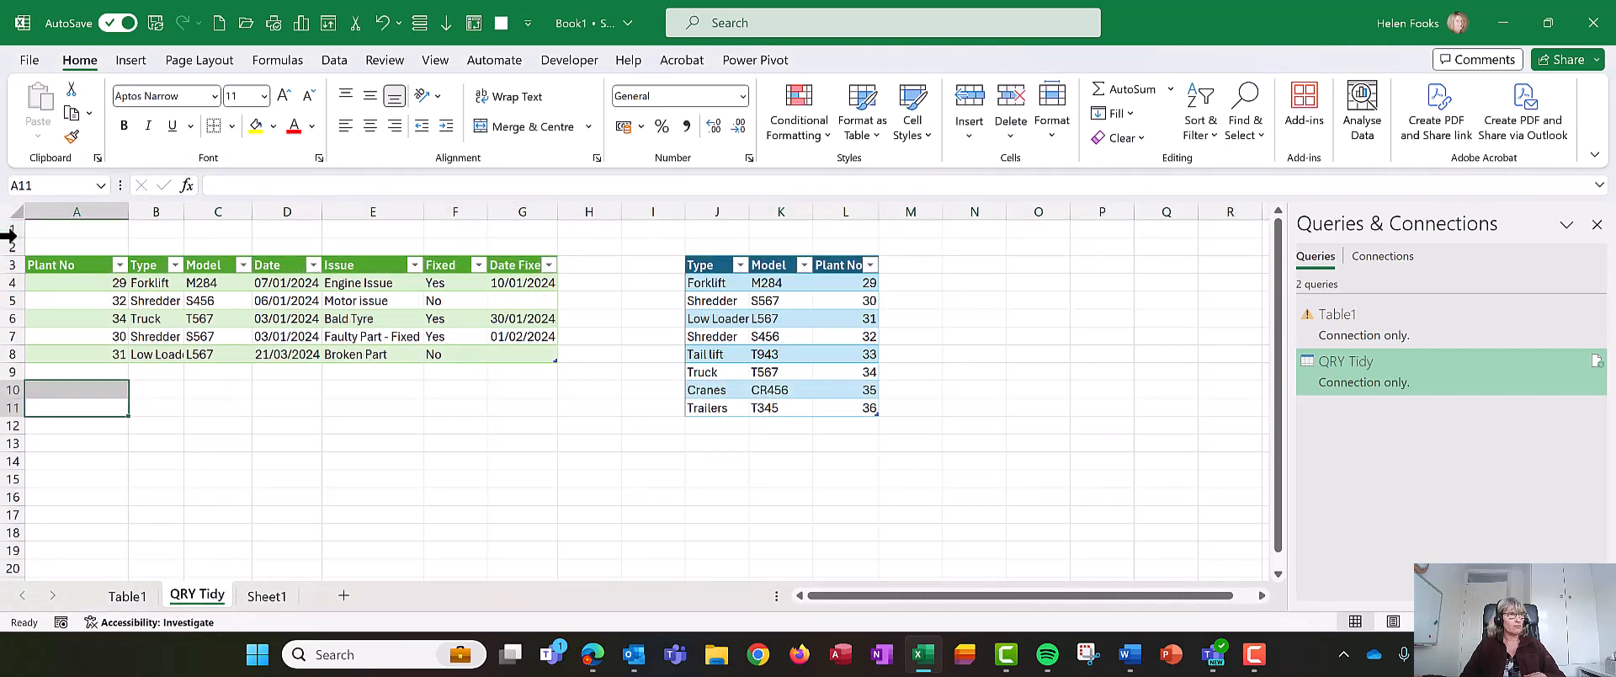
{"action": "left_click_drag", "start_coordinate": [10, 236], "coordinate": [13, 266]}
{"action": "left_click", "coordinate": [51, 242]}
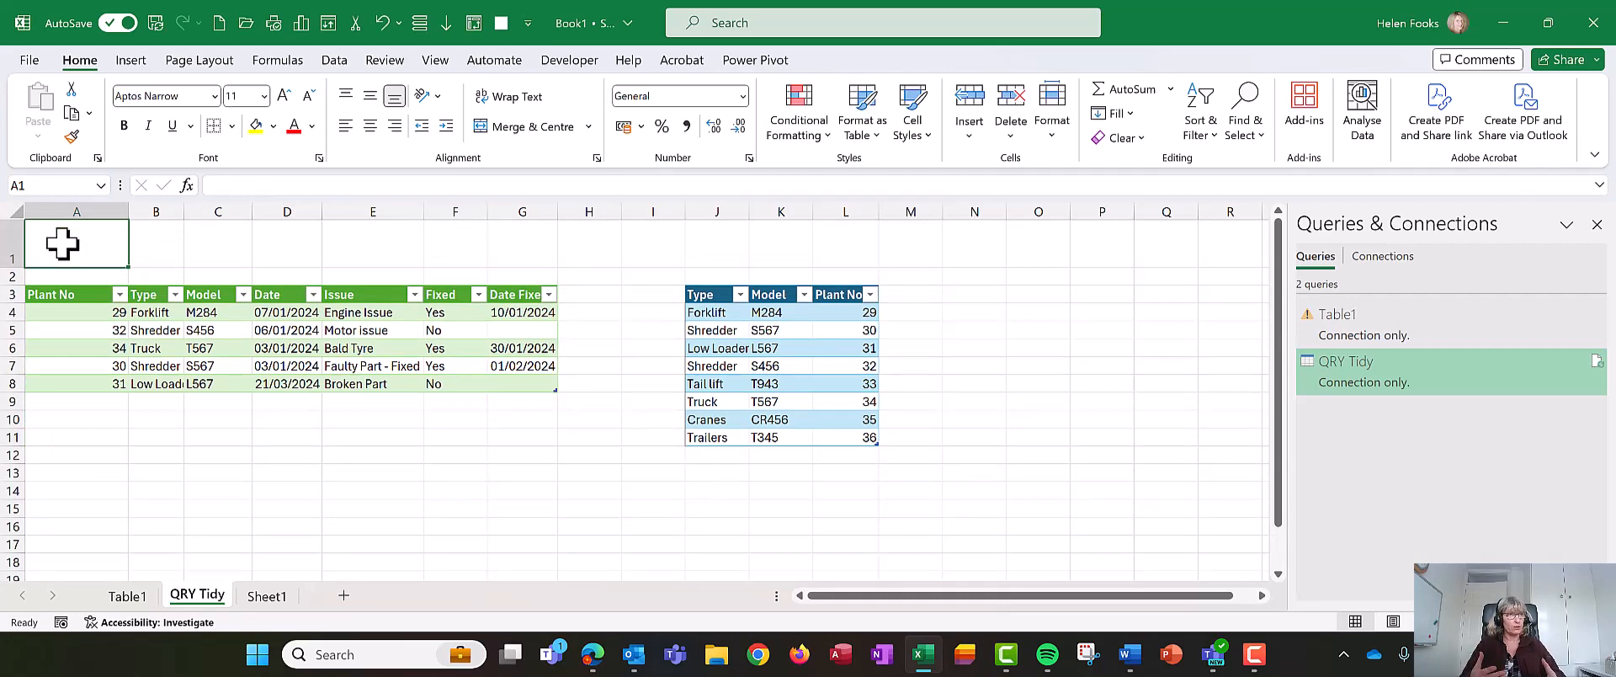
- Insert slicers for the Plant No and Fixed columns of the QRY Tidy table
{"action": "left_click", "coordinate": [187, 309]}
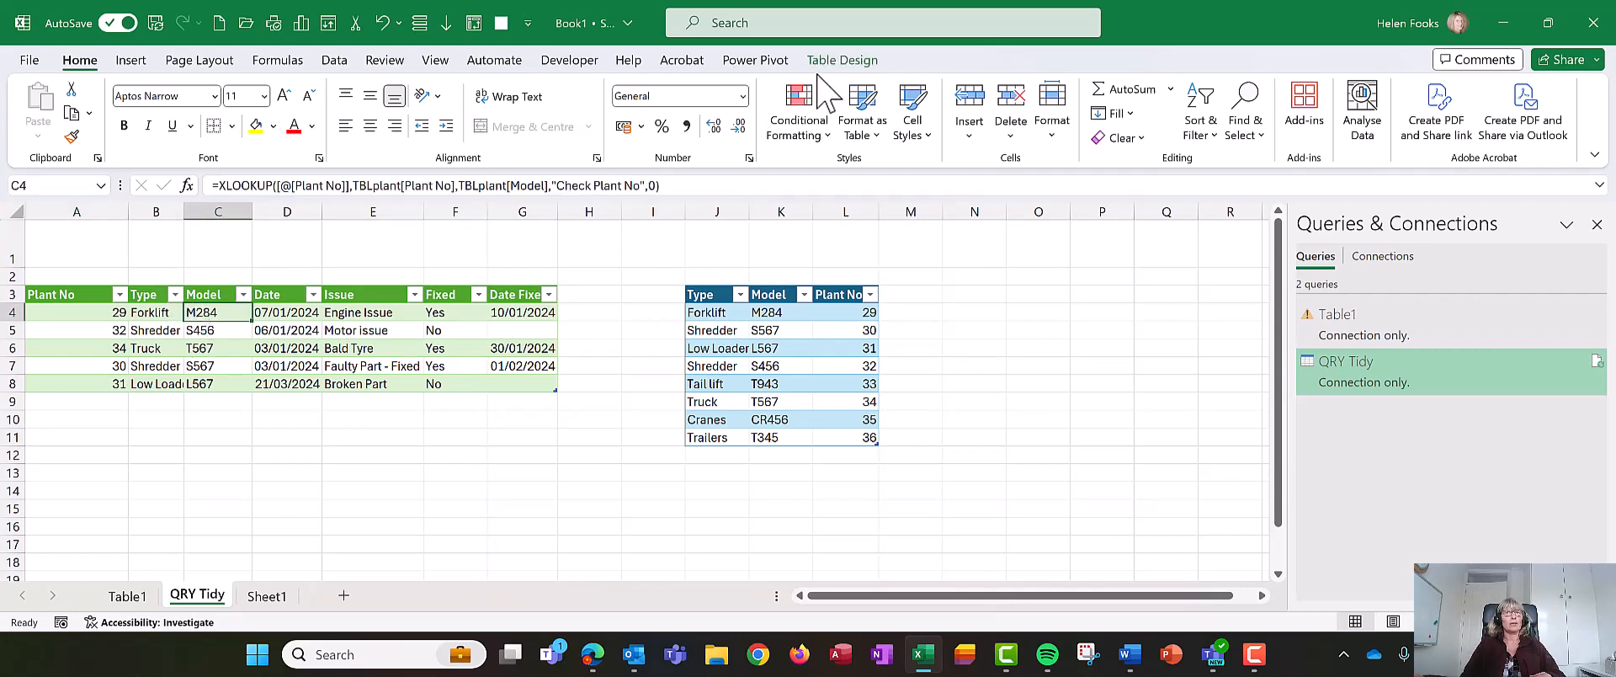
{"action": "left_click", "coordinate": [850, 61]}
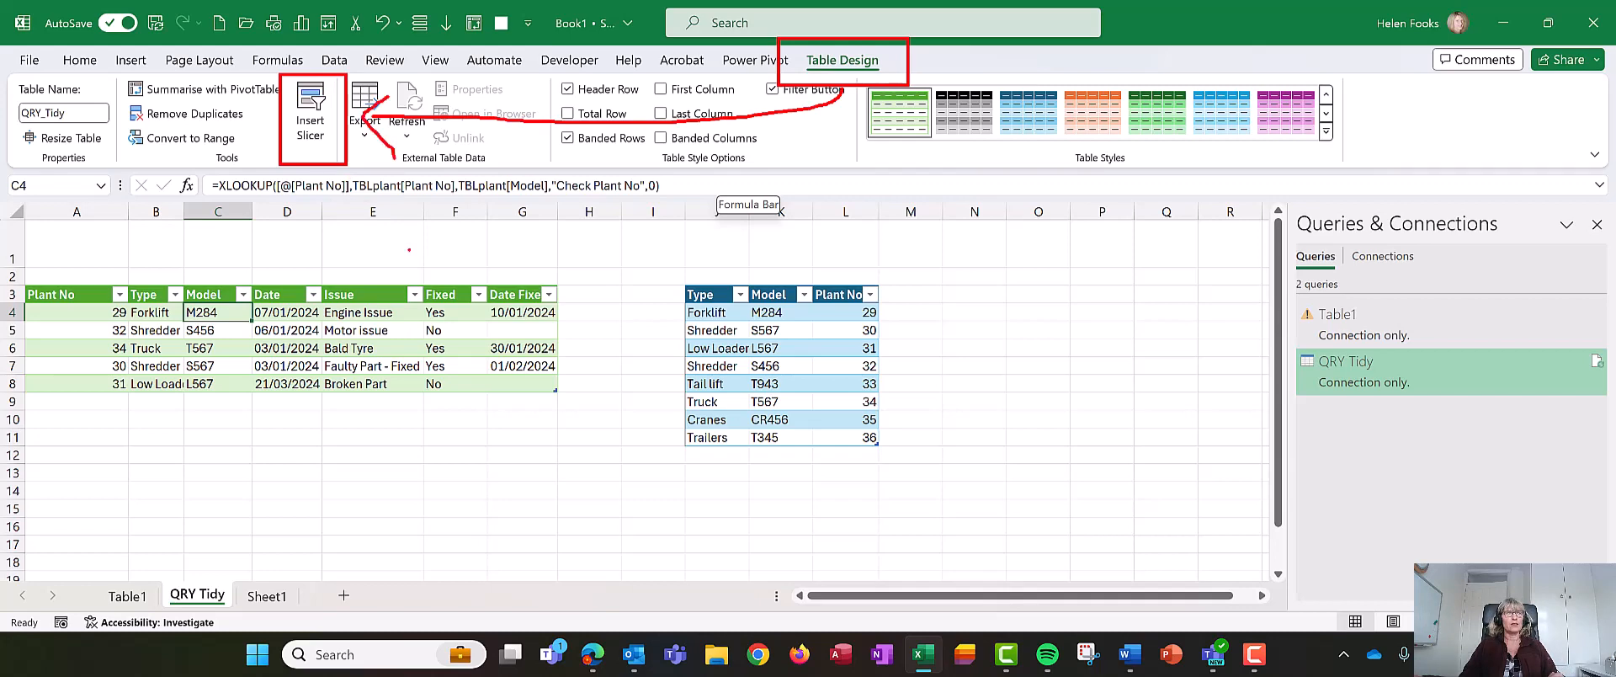
{"action": "left_click", "coordinate": [310, 110]}
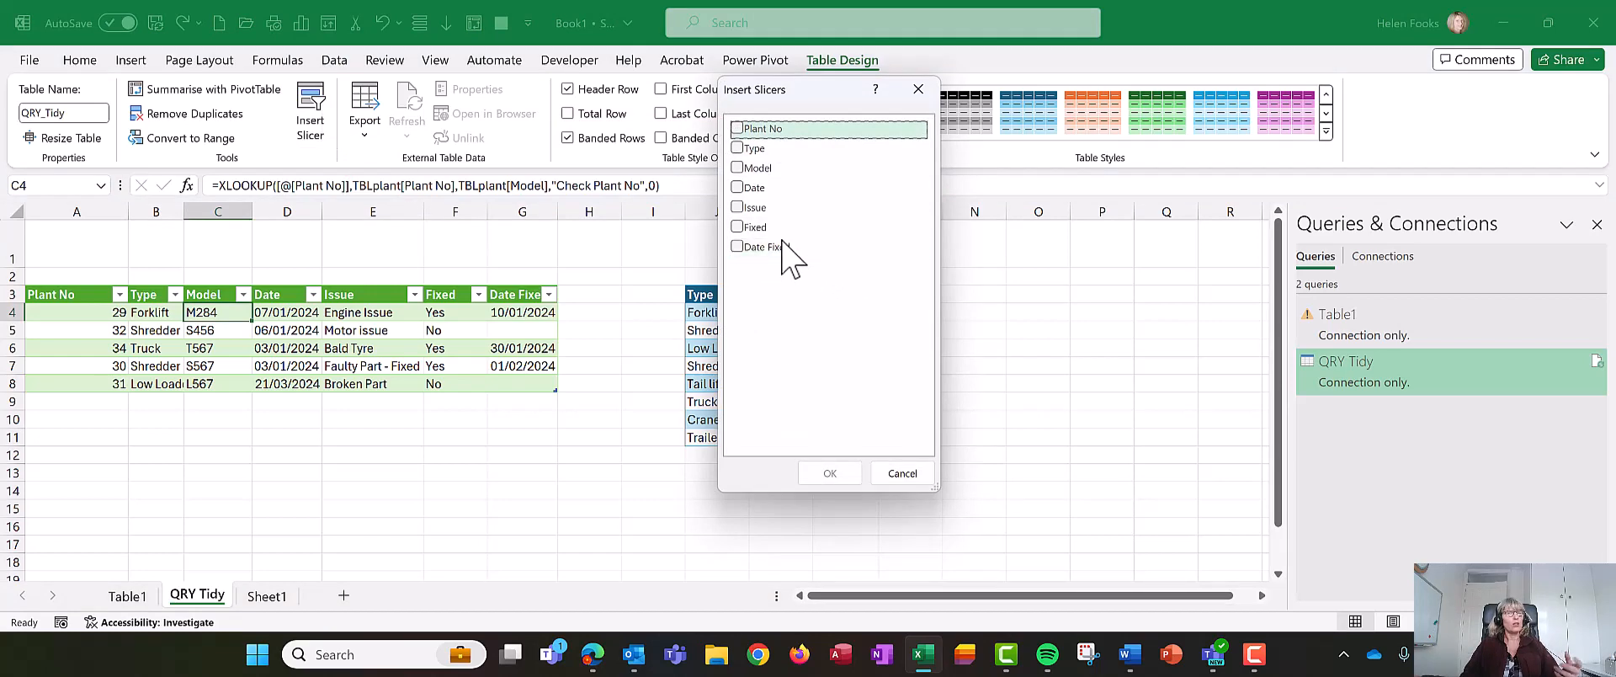
{"action": "left_click", "coordinate": [738, 226]}
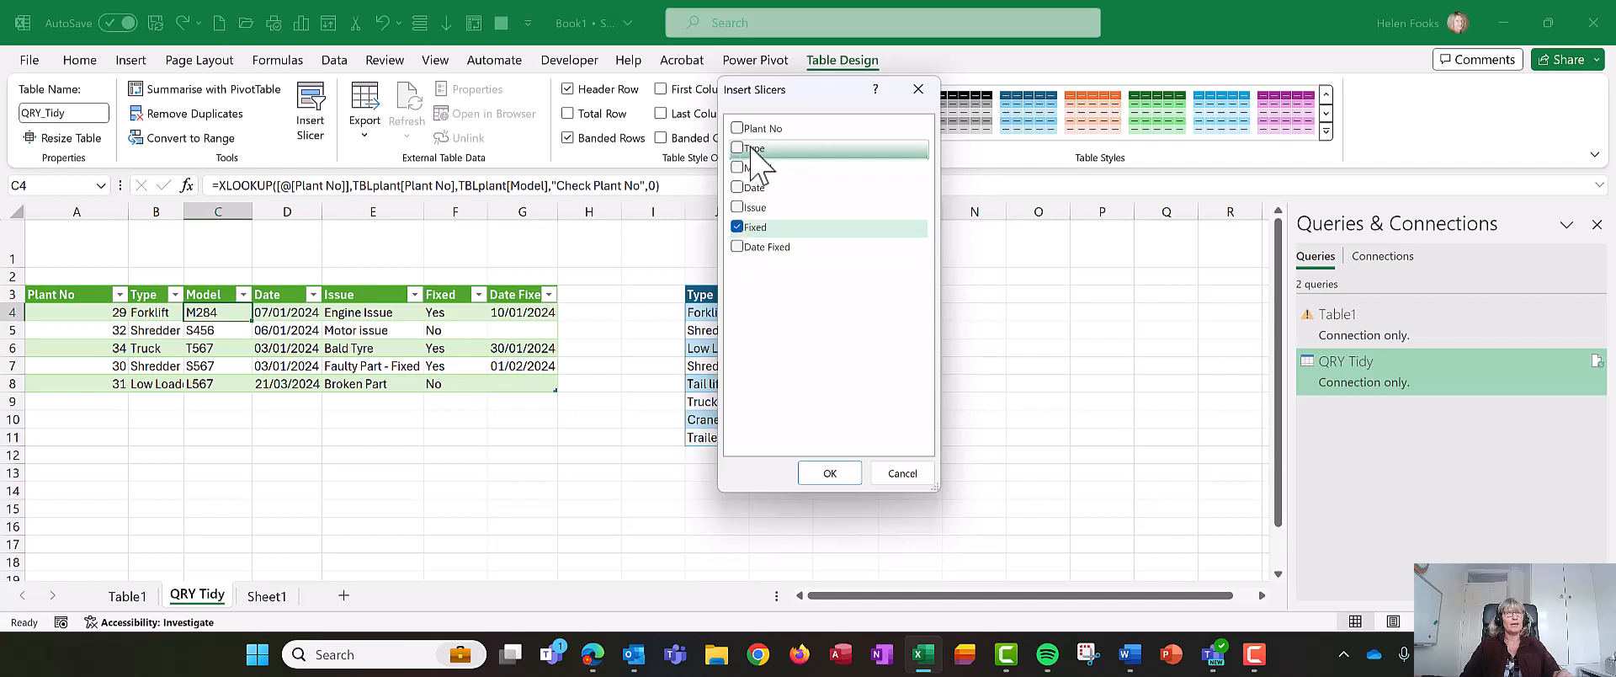
{"action": "left_click", "coordinate": [830, 473]}
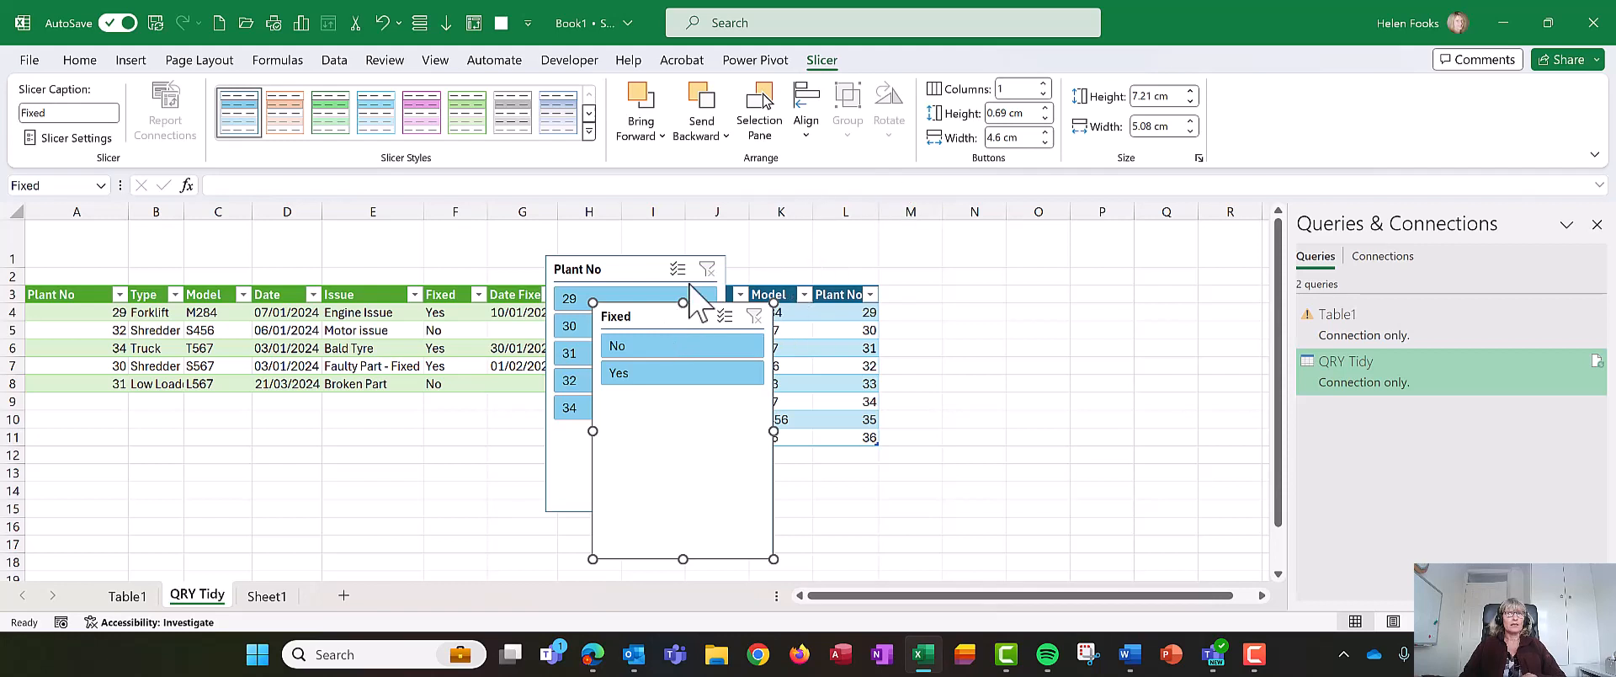
- Move the Fixed slicer beside the Plant No slicer
{"action": "left_click_drag", "start_coordinate": [658, 314], "coordinate": [822, 267]}
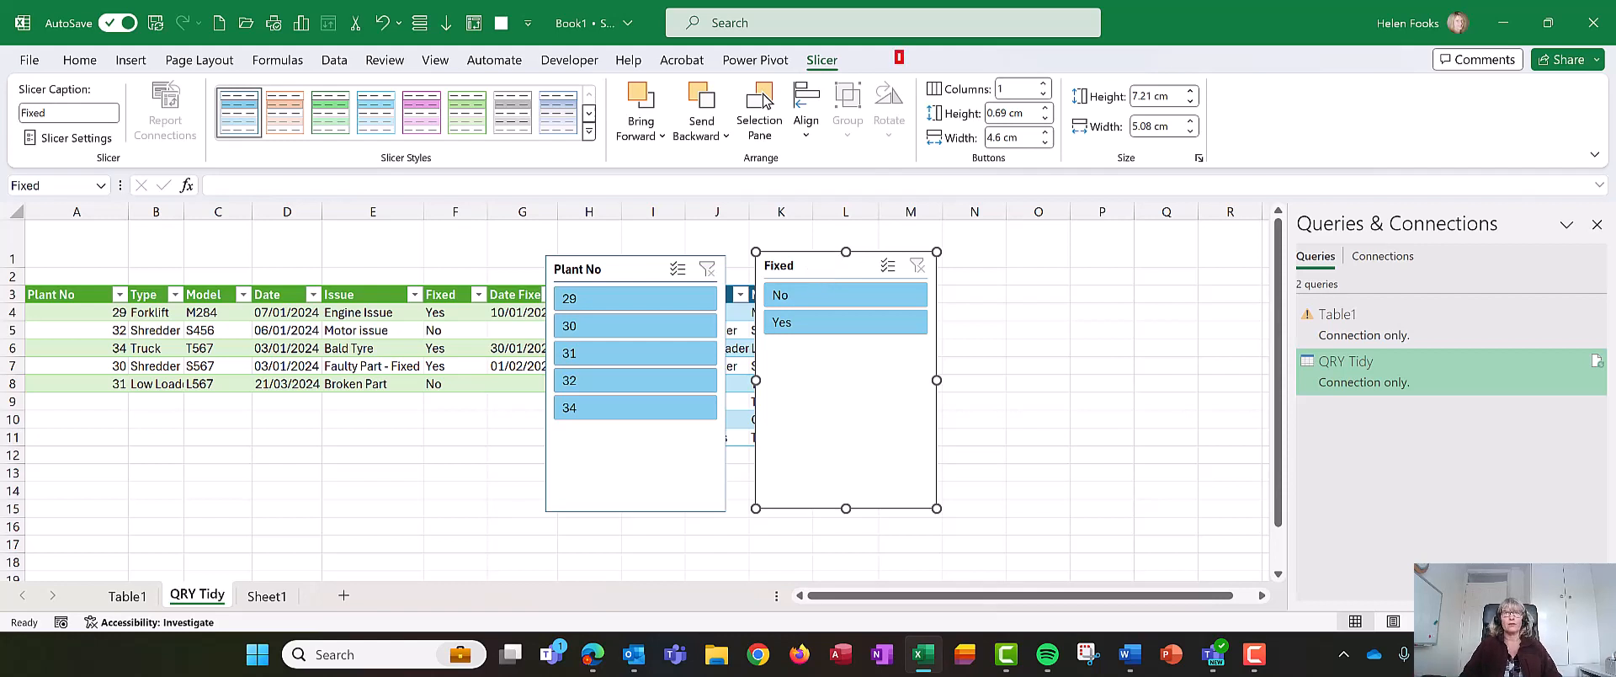
{"action": "left_click_drag", "start_coordinate": [902, 62], "coordinate": [1110, 109]}
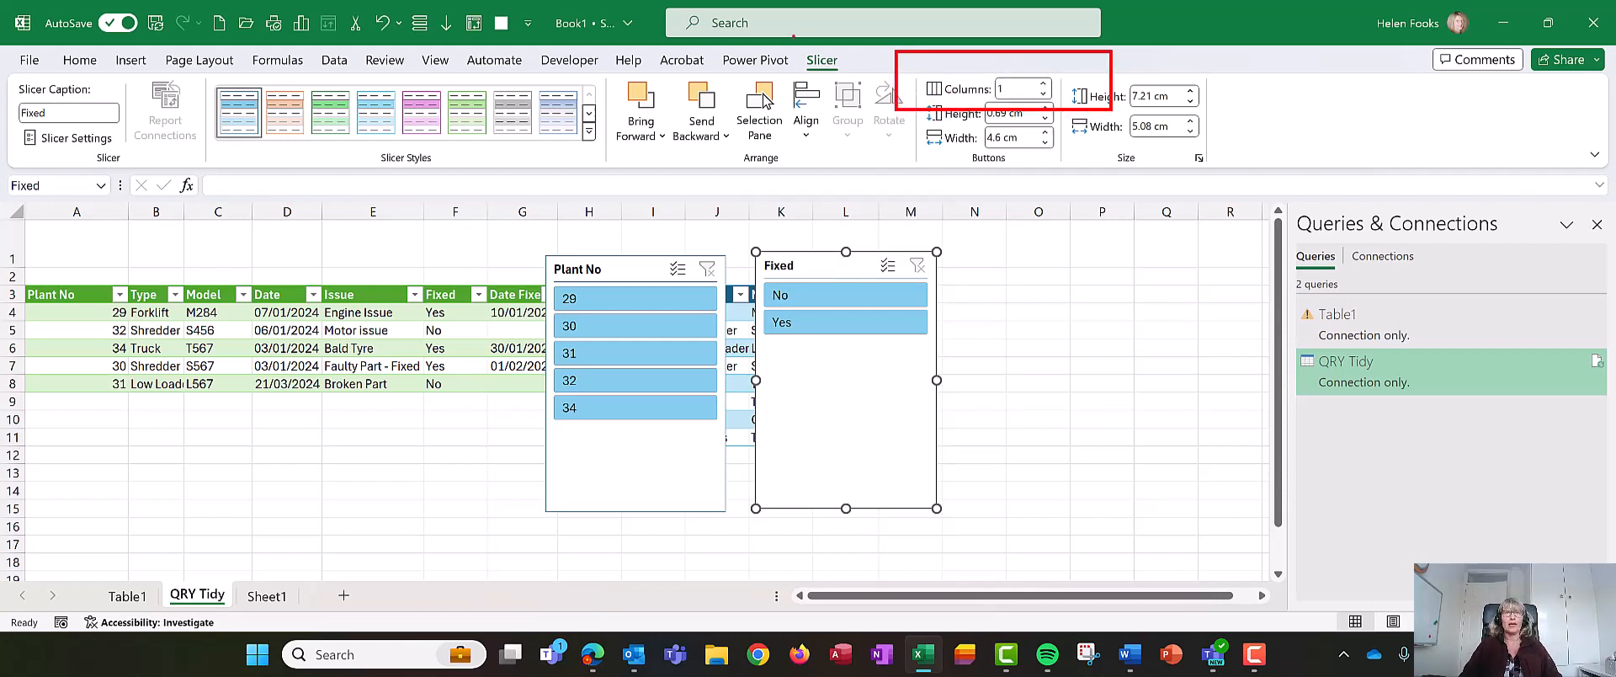
{"action": "left_click_drag", "start_coordinate": [796, 62], "coordinate": [847, 82]}
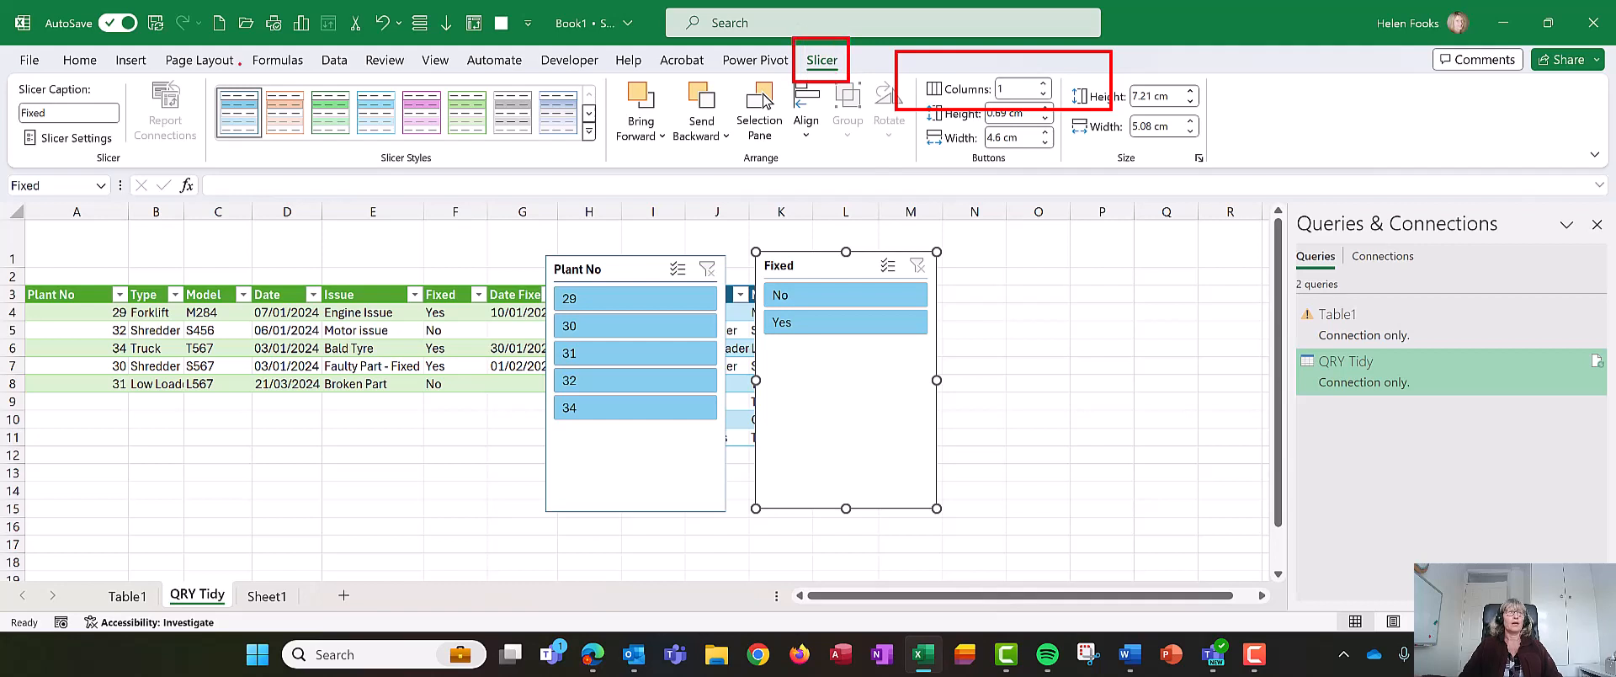
- Apply a dark purple slicer style to the Fixed slicer
{"action": "mouse_move", "coordinate": [206, 76]}
{"action": "left_mouse_down"}
{"action": "mouse_move", "coordinate": [555, 158]}
{"action": "mouse_move", "coordinate": [656, 162]}
{"action": "left_mouse_up"}
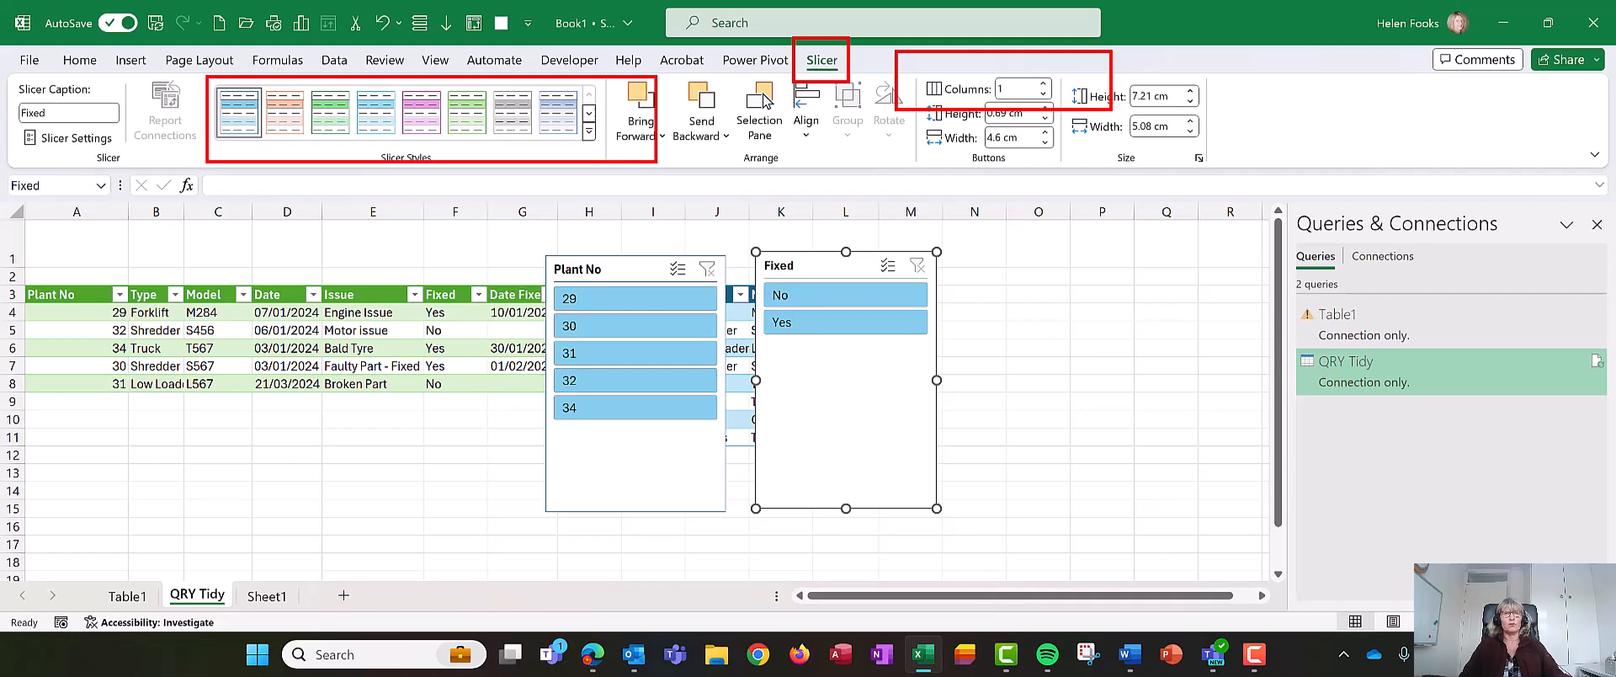
{"action": "key", "text": "Escape"}
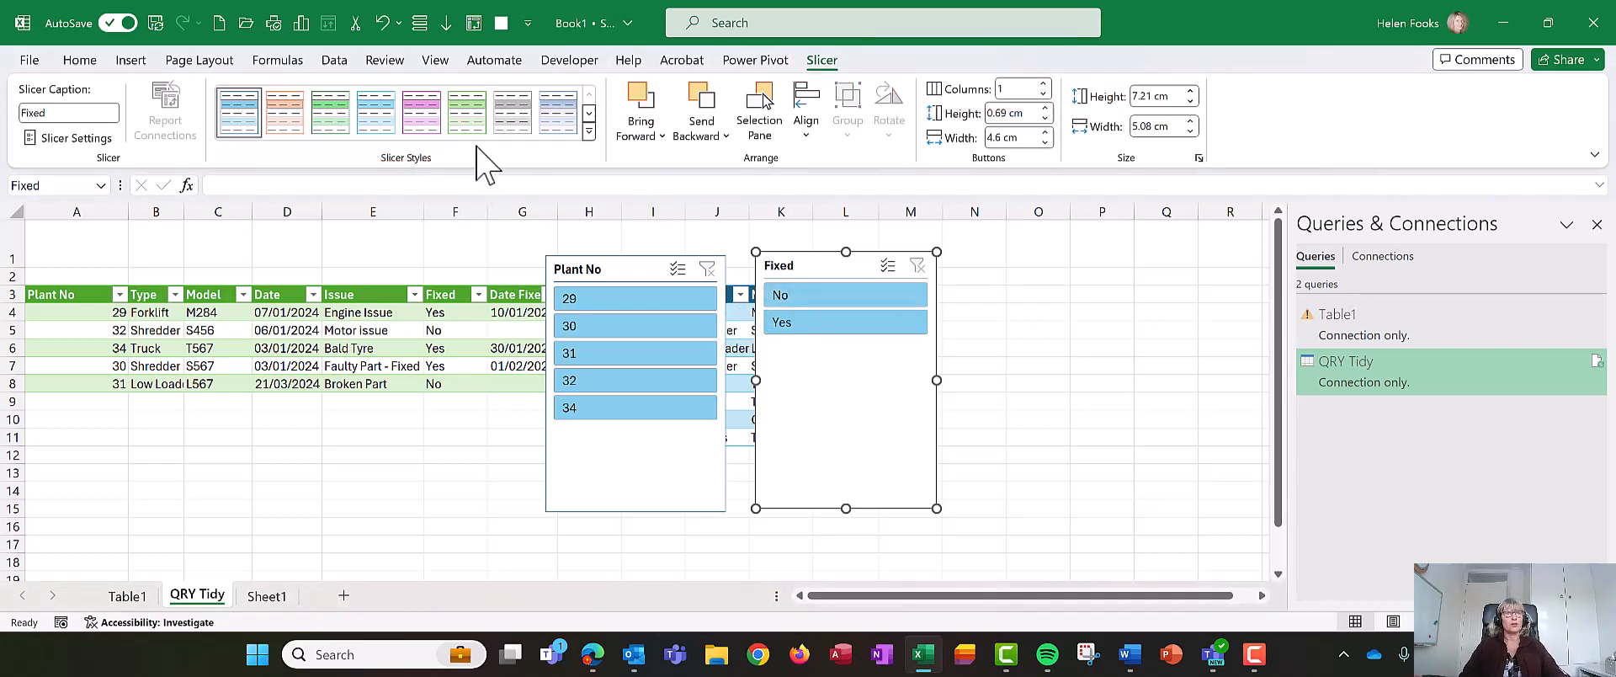
{"action": "left_click", "coordinate": [589, 131]}
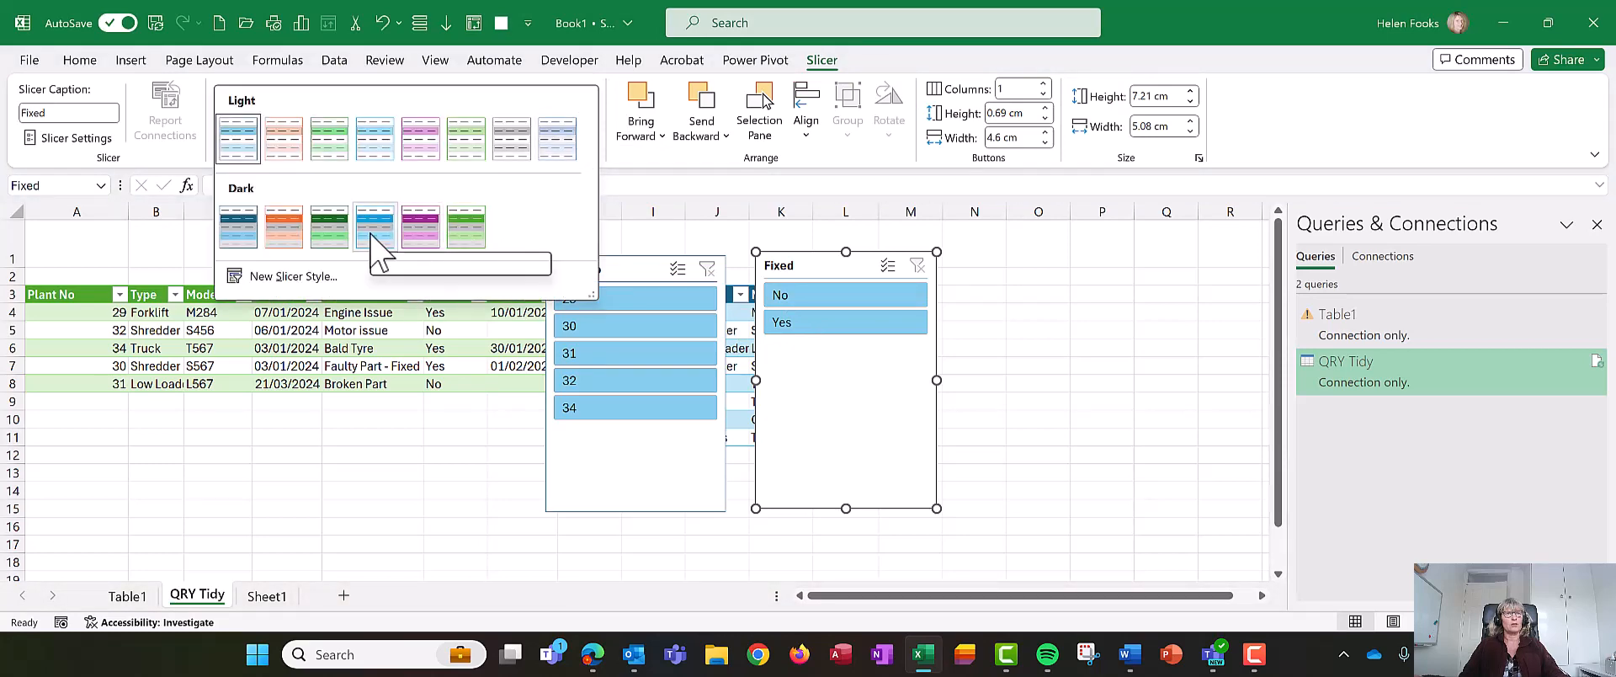
{"action": "left_click", "coordinate": [421, 234]}
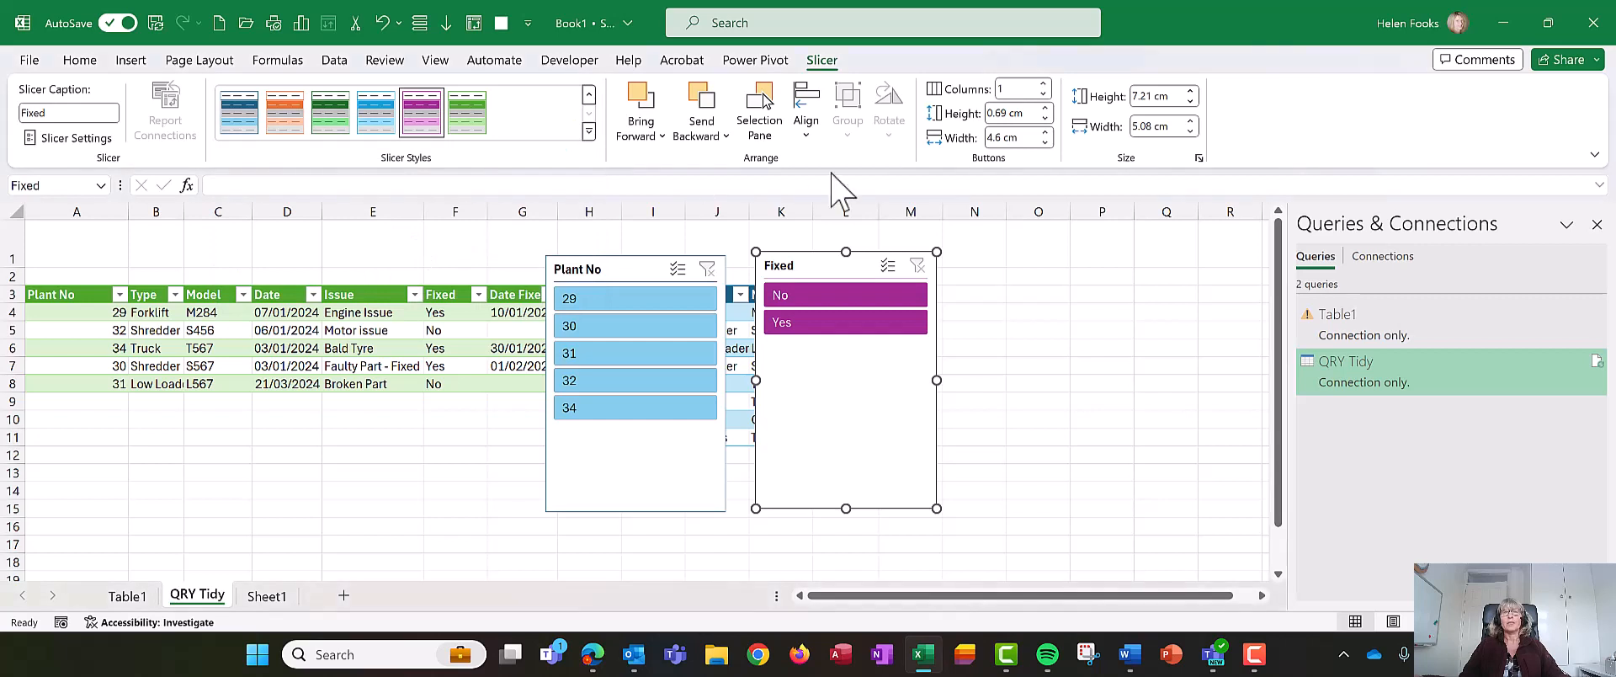
- Set the Fixed slicer to 2 columns and shrink its height to about 1.87 cm
{"action": "left_click", "coordinate": [1043, 85]}
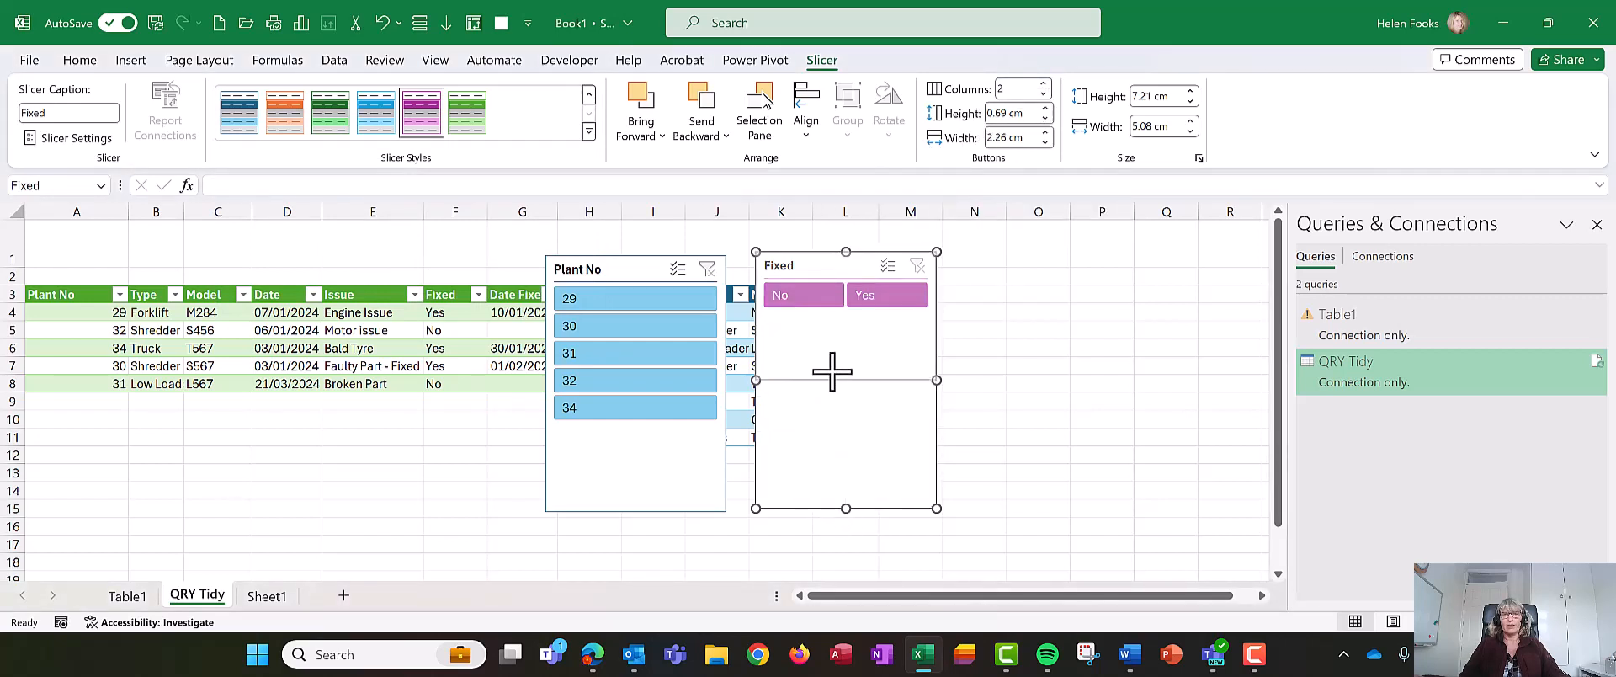
{"action": "left_click_drag", "start_coordinate": [833, 317], "coordinate": [834, 318]}
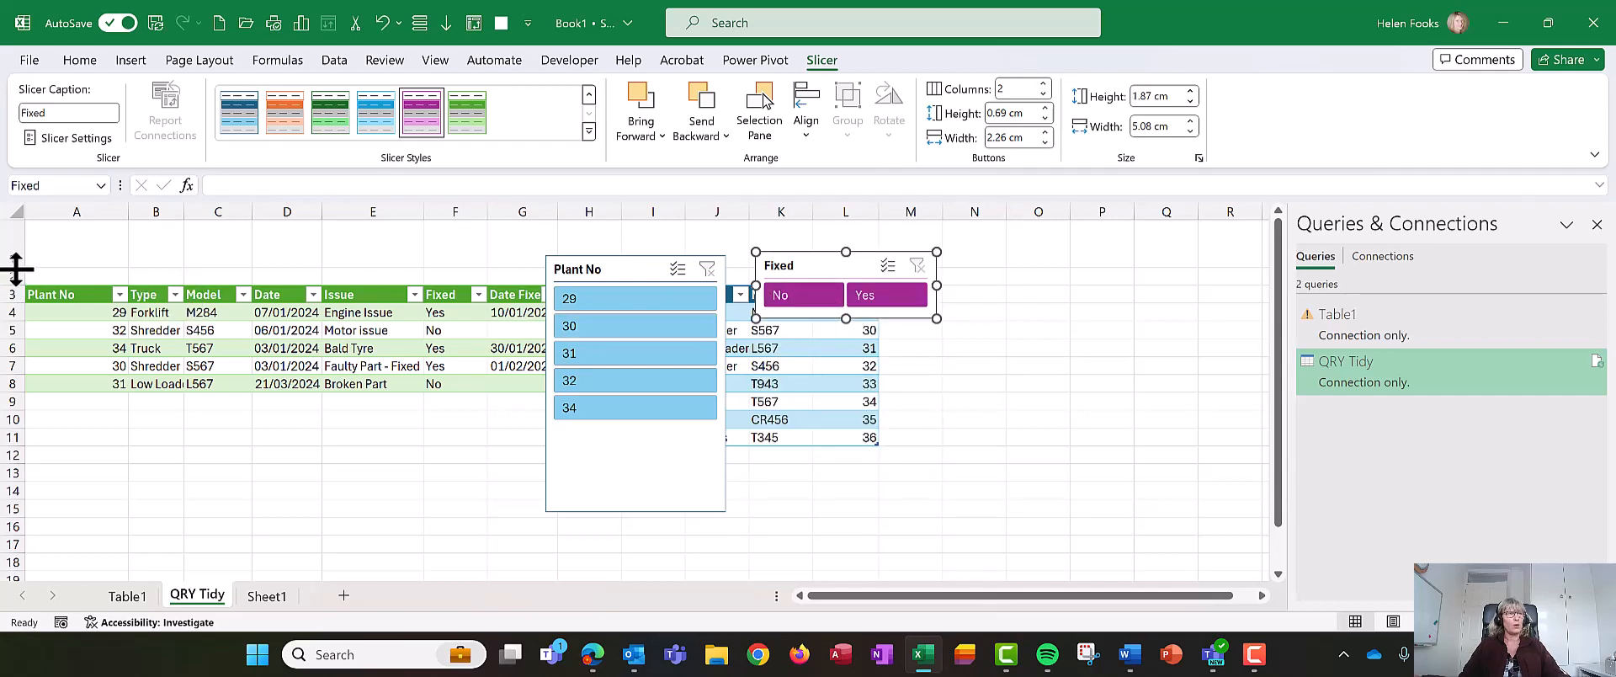
- Make row 1 taller and move the Fixed slicer into the top-left corner, moving the Plant No slicer aside
{"action": "left_click_drag", "start_coordinate": [17, 269], "coordinate": [17, 295]}
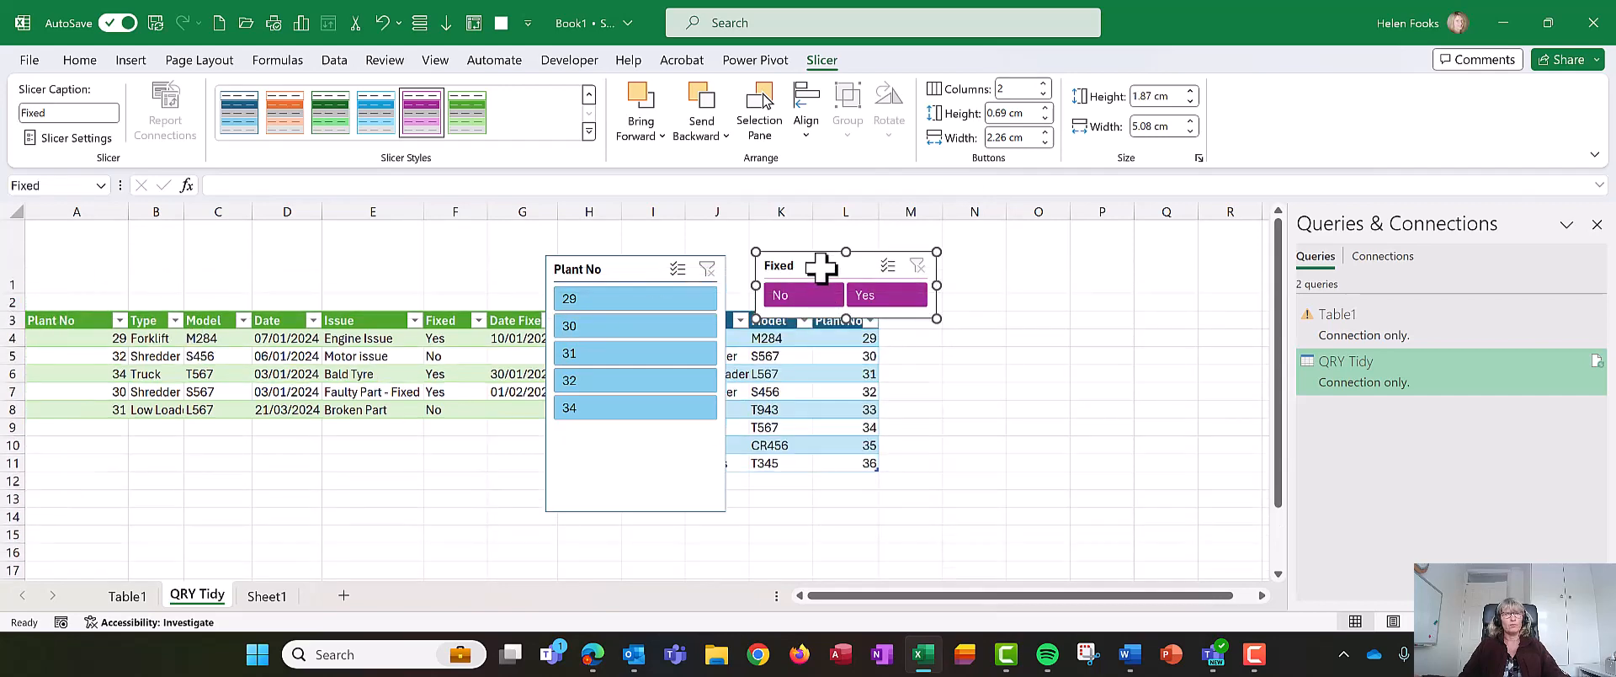
{"action": "left_click_drag", "start_coordinate": [820, 267], "coordinate": [86, 242]}
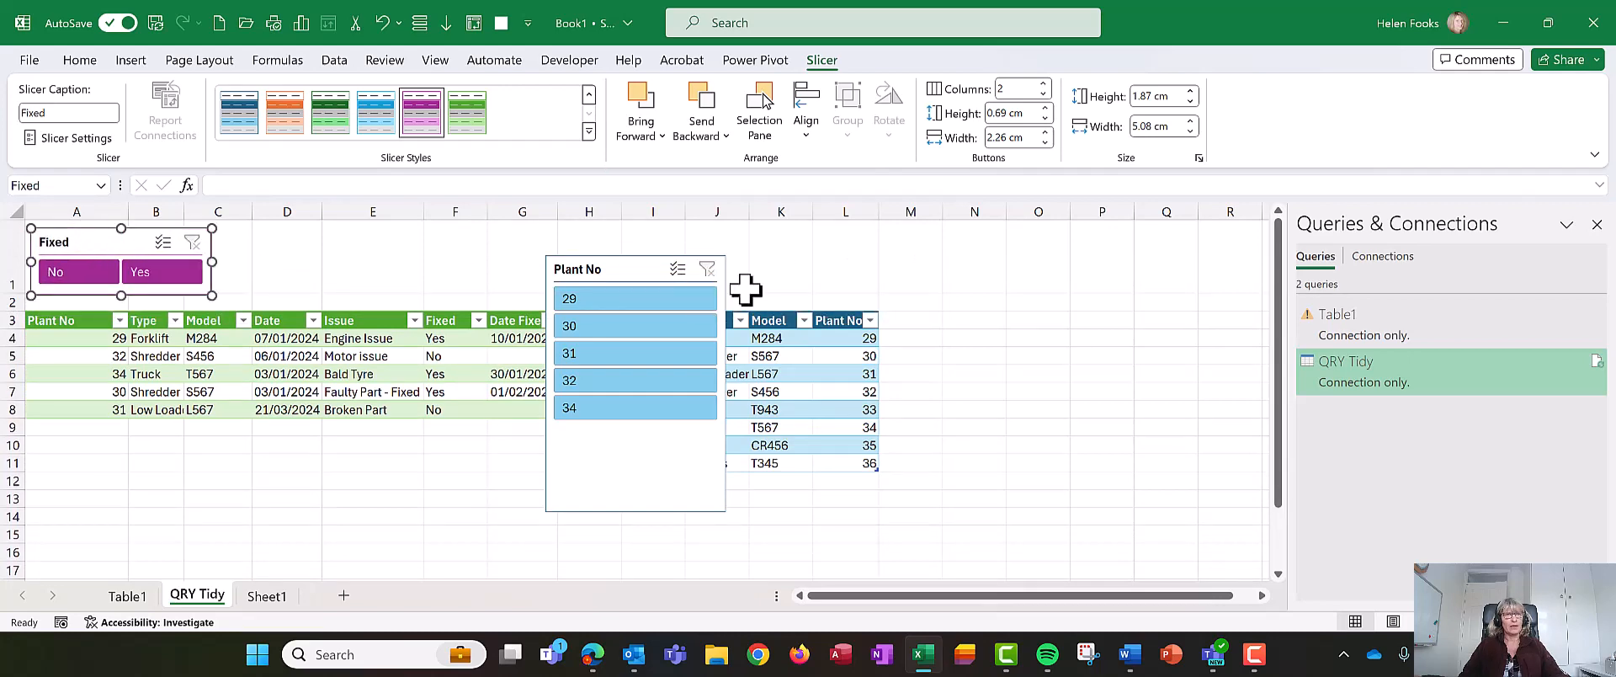
{"action": "left_click_drag", "start_coordinate": [664, 277], "coordinate": [1119, 261]}
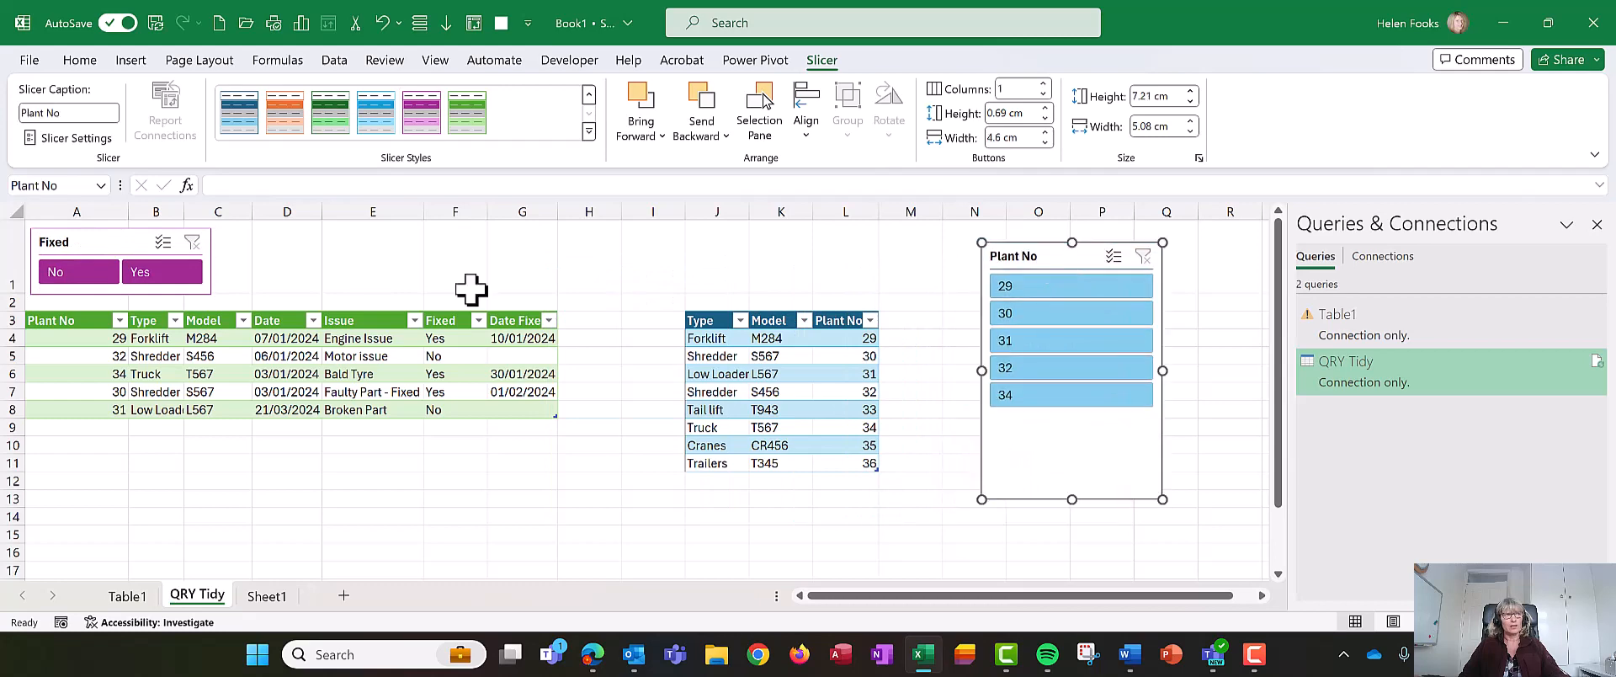
- Test filtering the issues table with the Fixed slicer's No and Yes buttons, then clear the filter
{"action": "left_click", "coordinate": [118, 339]}
{"action": "left_click", "coordinate": [106, 284]}
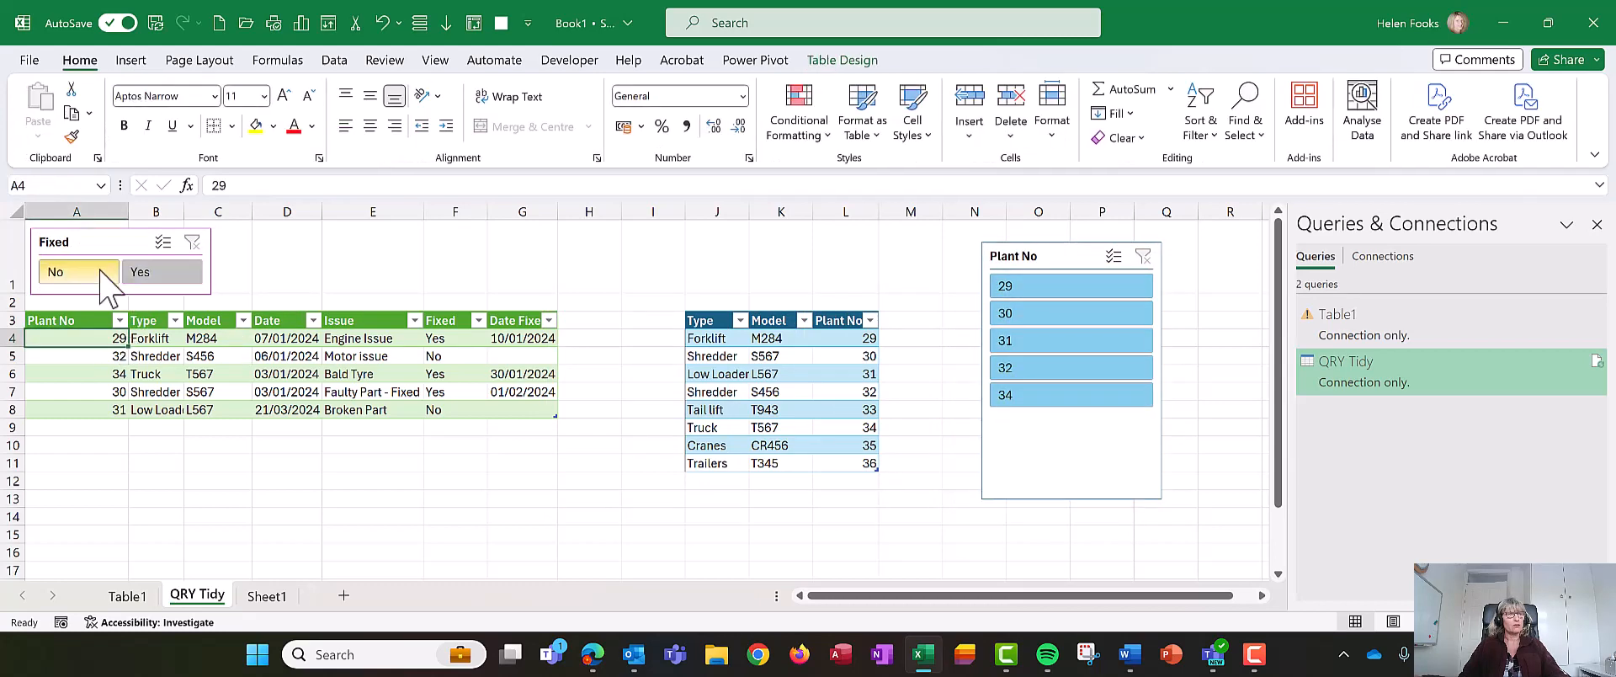
{"action": "left_click", "coordinate": [186, 273]}
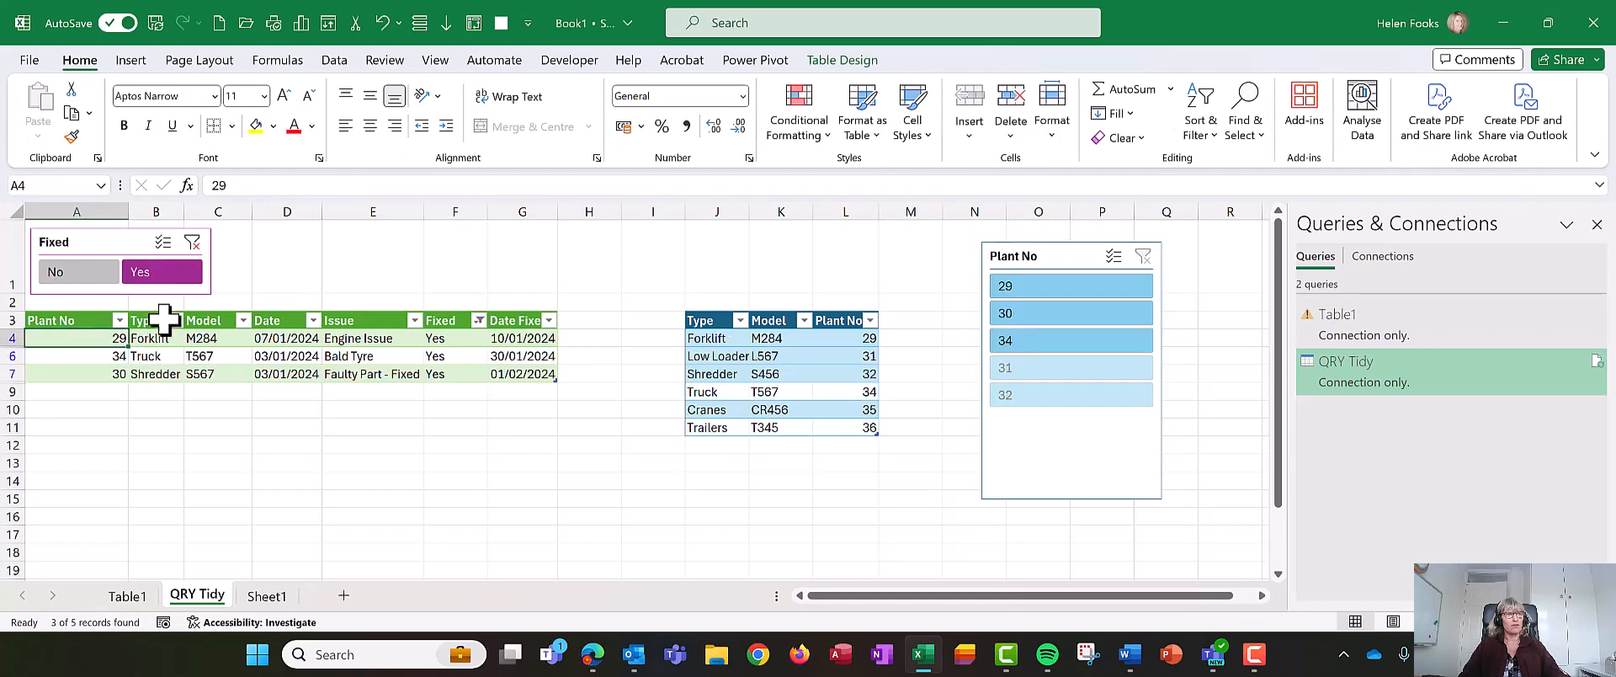
{"action": "left_click", "coordinate": [192, 243]}
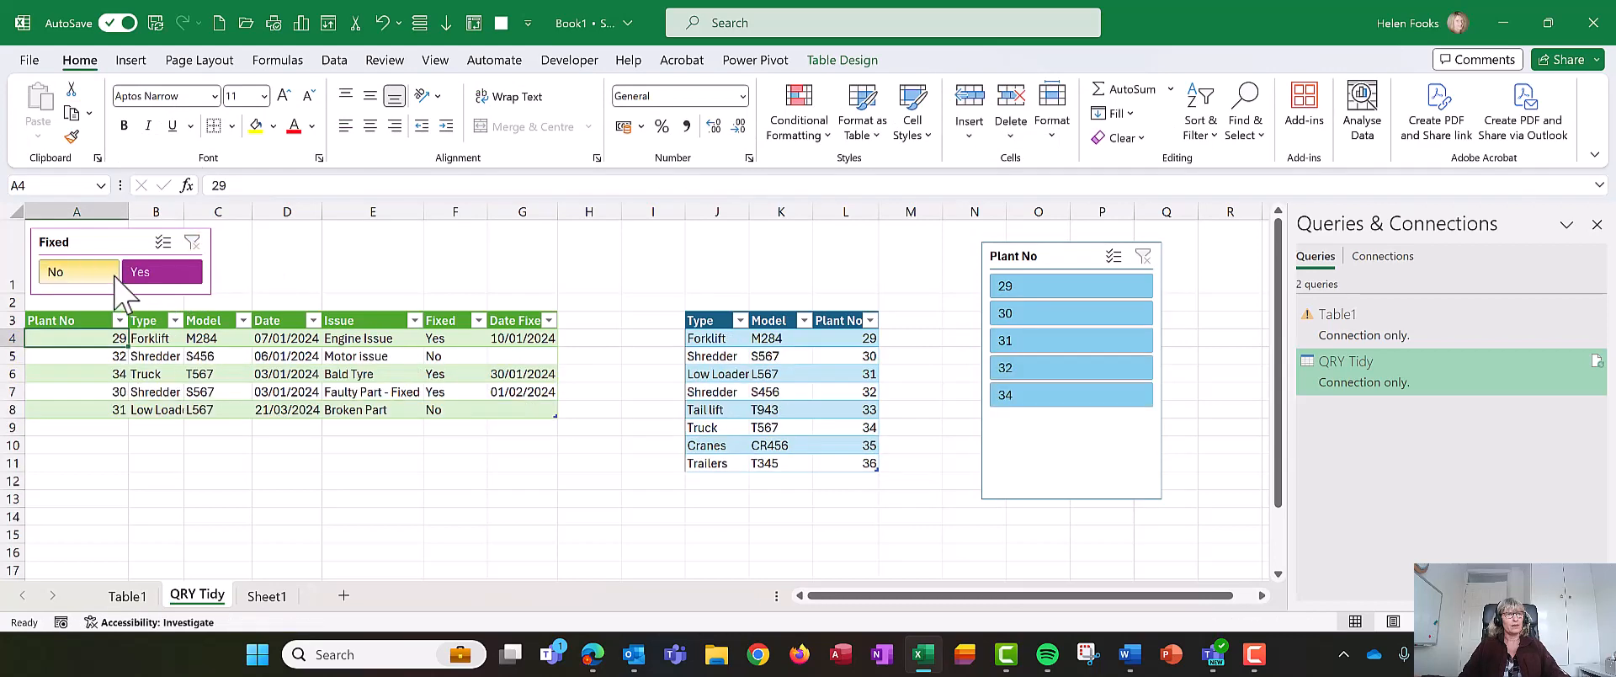
- Move the Plant No slicer beside the Fixed slicer and set it to 5 columns
{"action": "left_click_drag", "start_coordinate": [1061, 254], "coordinate": [307, 241]}
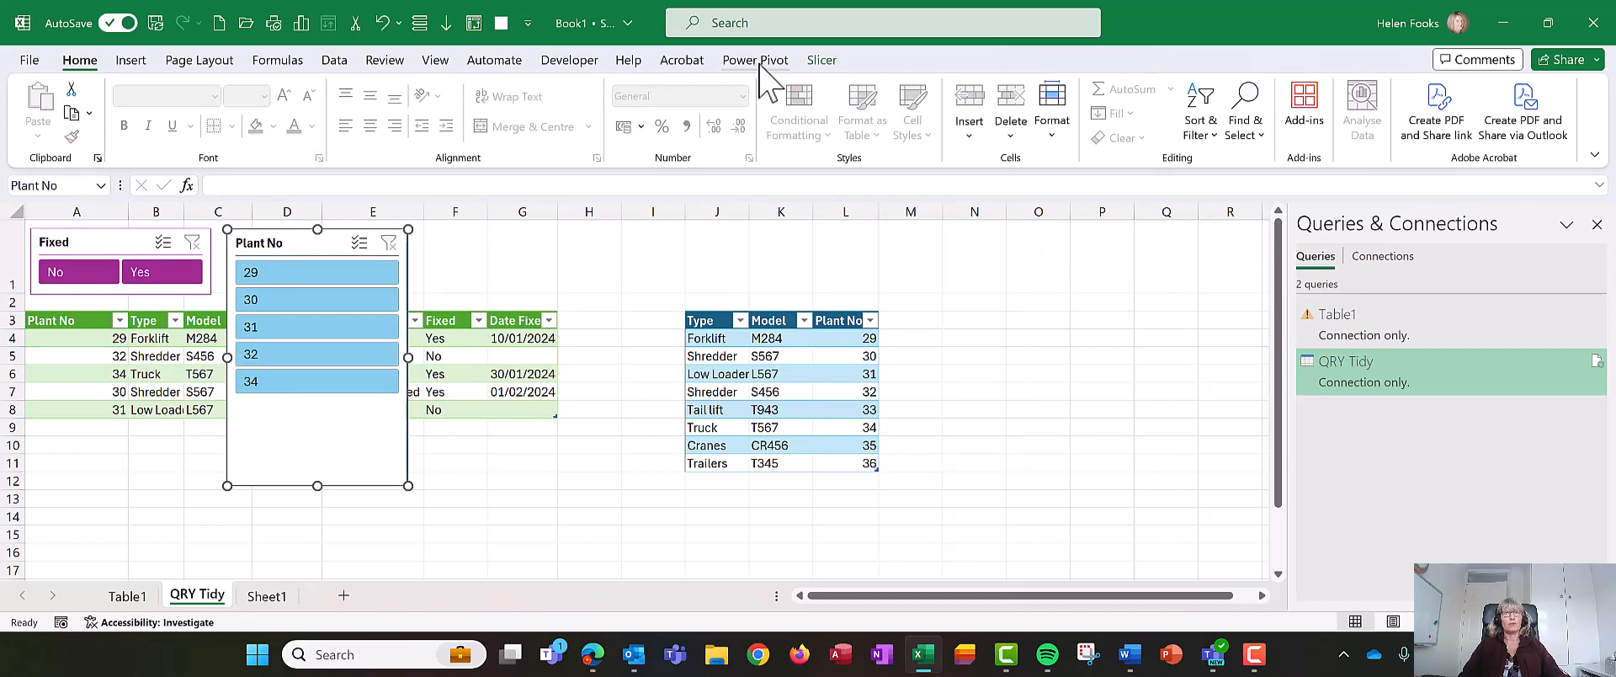
{"action": "left_click", "coordinate": [818, 62]}
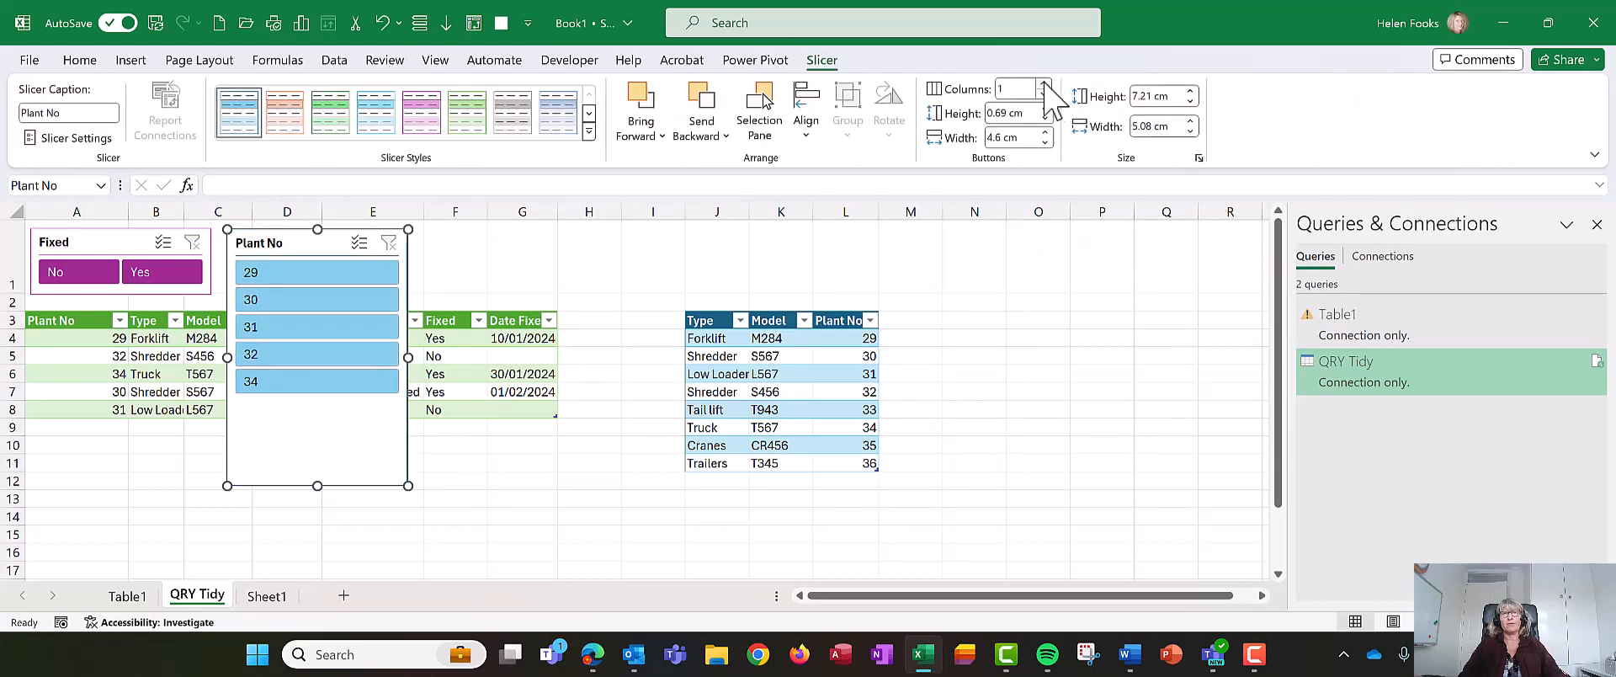
{"action": "left_click", "coordinate": [1045, 84]}
{"action": "left_click", "coordinate": [1044, 85]}
{"action": "left_click", "coordinate": [1045, 84]}
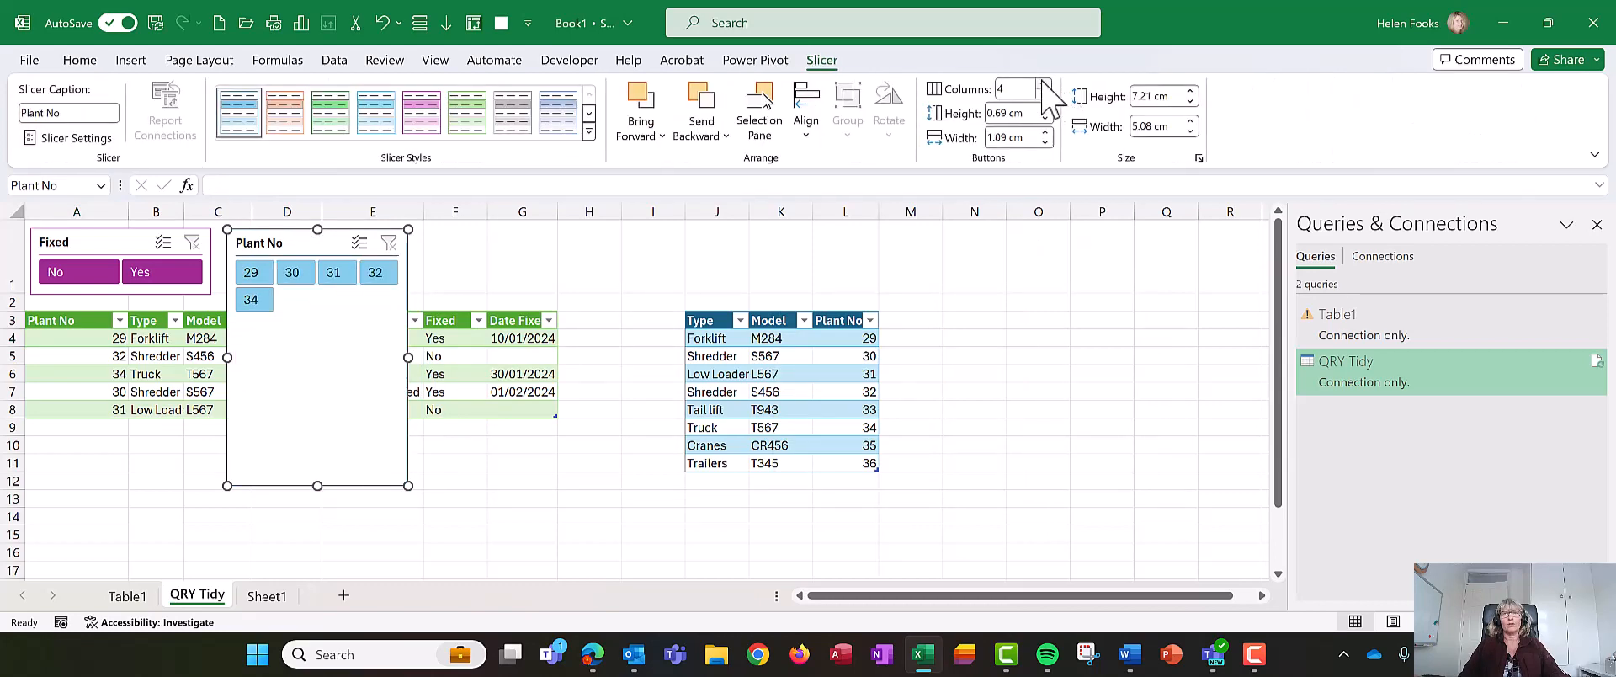
{"action": "left_click", "coordinate": [1044, 84]}
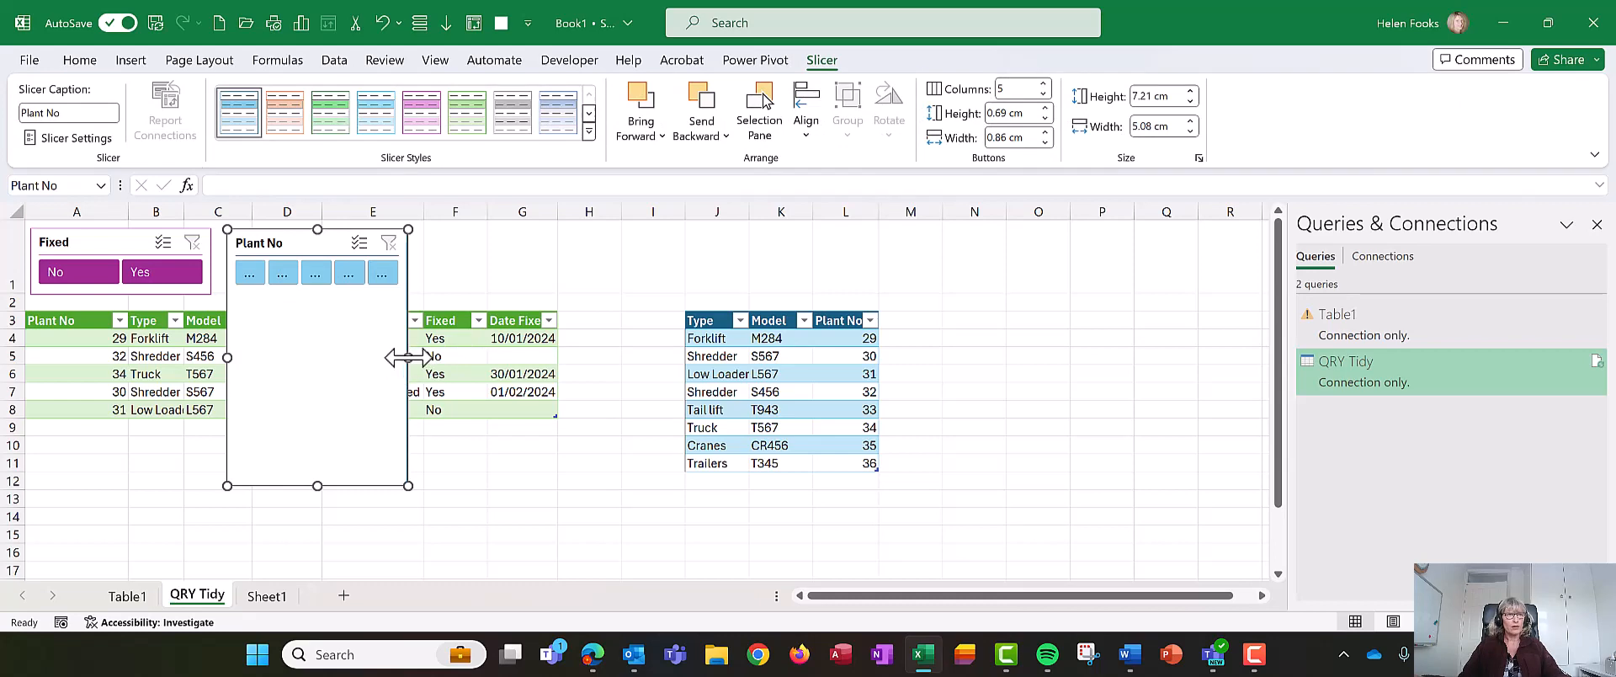
- Resize the Plant No slicer to about 11.15 cm wide and 1.84 cm high and align it in row 1
{"action": "left_click_drag", "start_coordinate": [408, 357], "coordinate": [623, 338]}
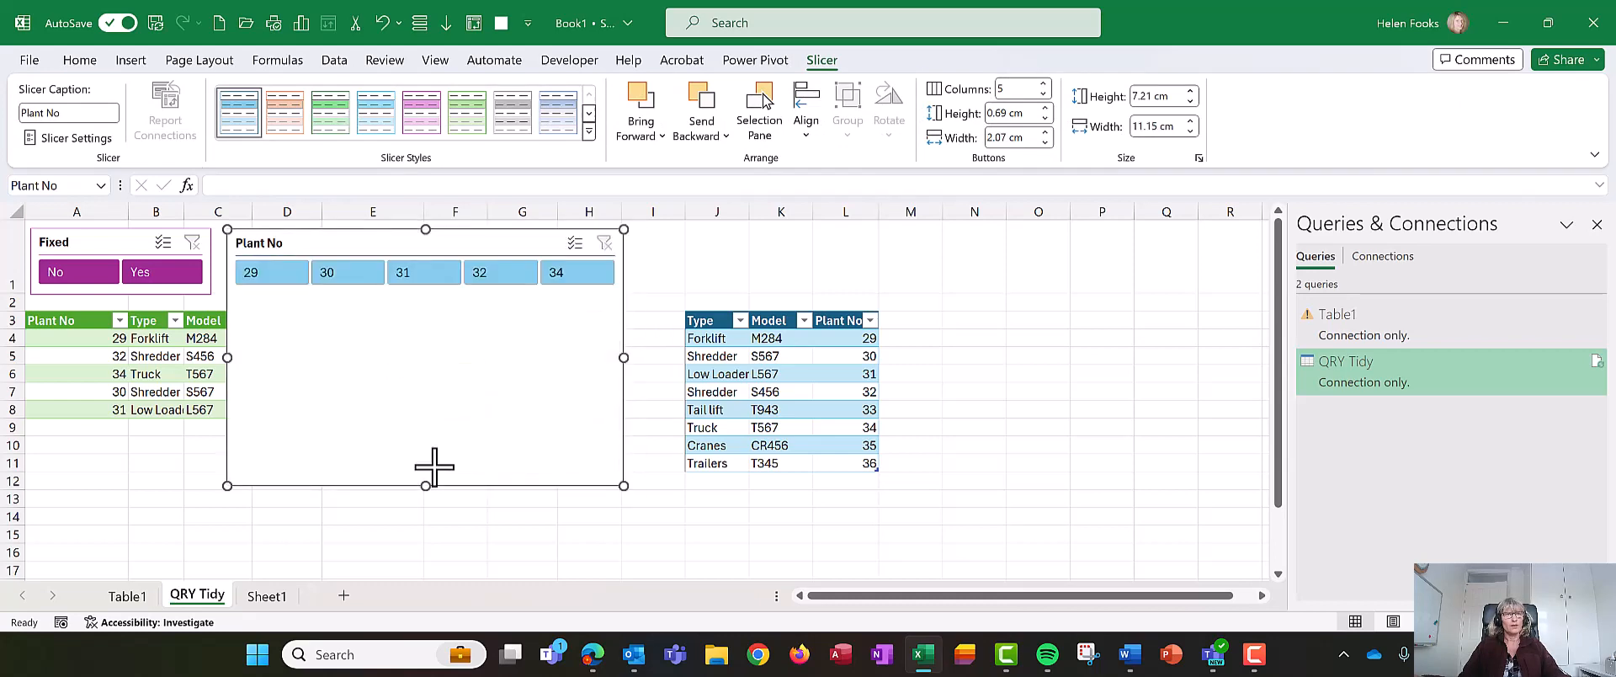
{"action": "left_click_drag", "start_coordinate": [426, 485], "coordinate": [421, 295]}
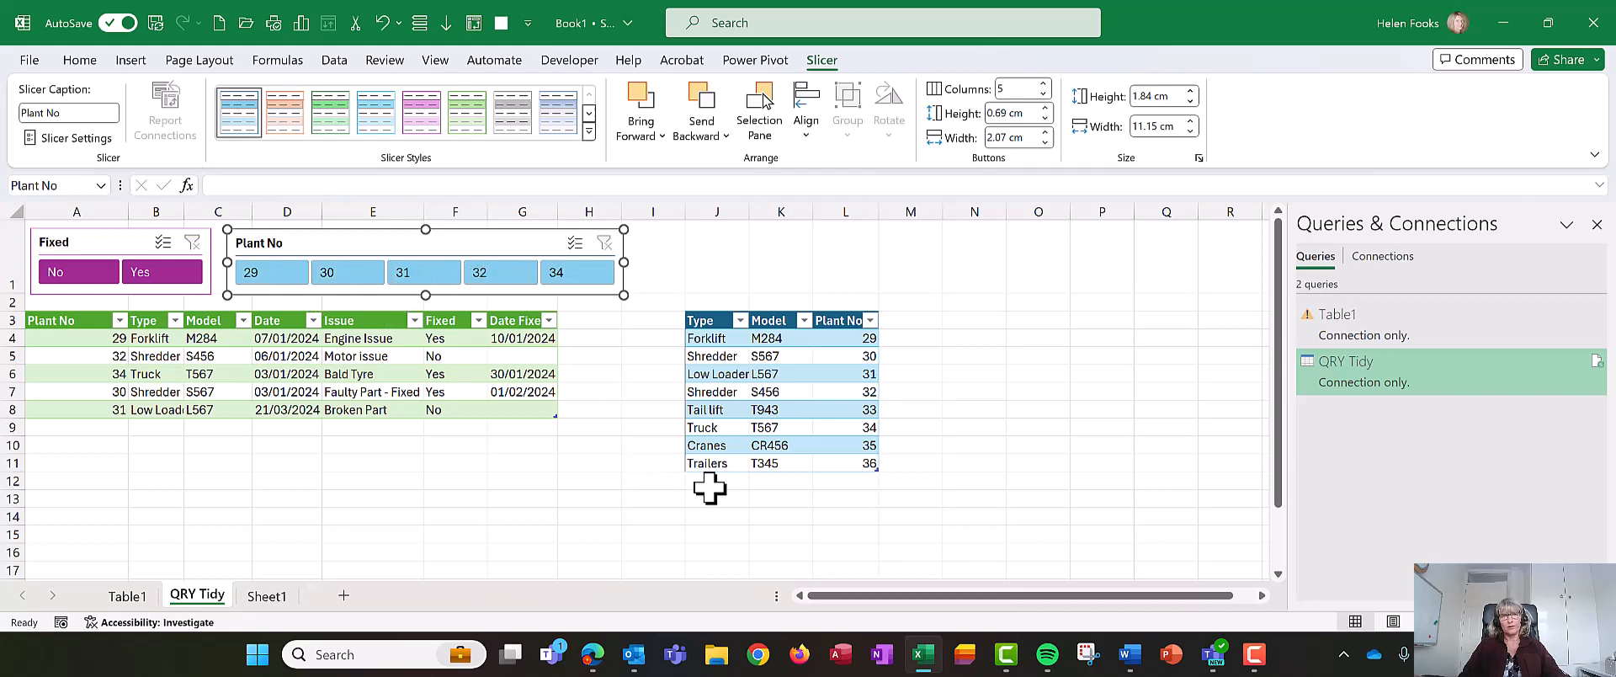
{"action": "left_click", "coordinate": [642, 378]}
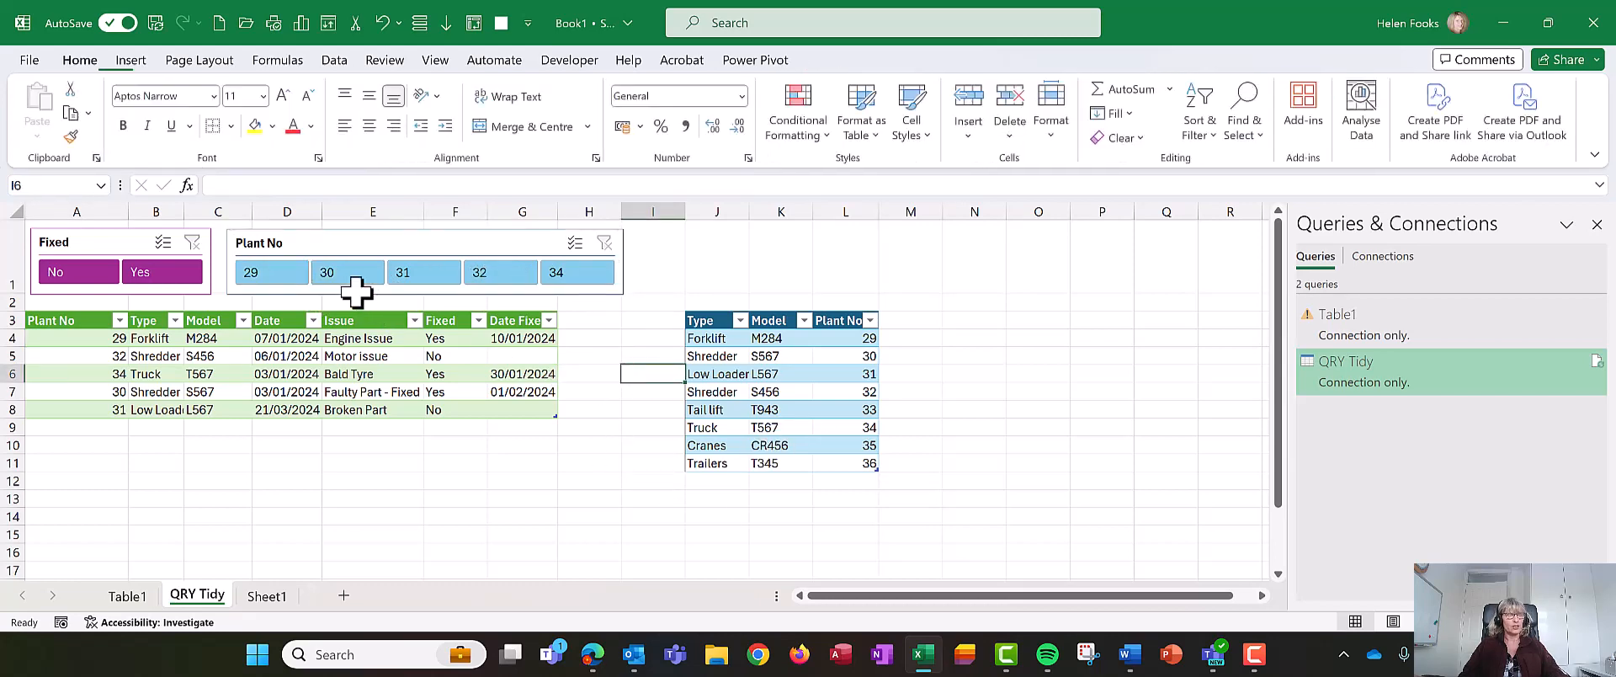
{"action": "left_click", "coordinate": [299, 242]}
{"action": "left_click_drag", "start_coordinate": [298, 242], "coordinate": [296, 240]}
{"action": "left_click", "coordinate": [221, 462]}
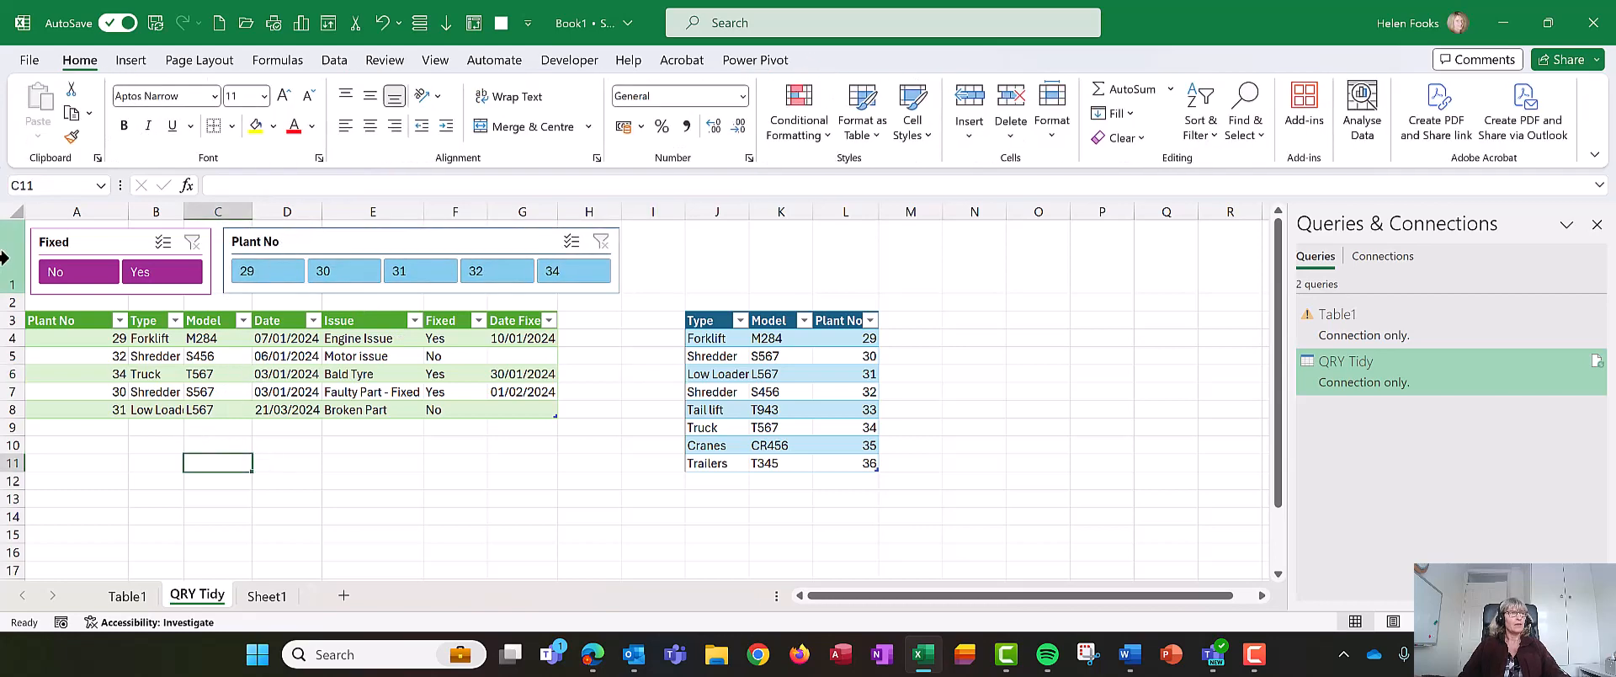
- Freeze row 1 so the slicers stay visible while scrolling
{"action": "left_click", "coordinate": [10, 259]}
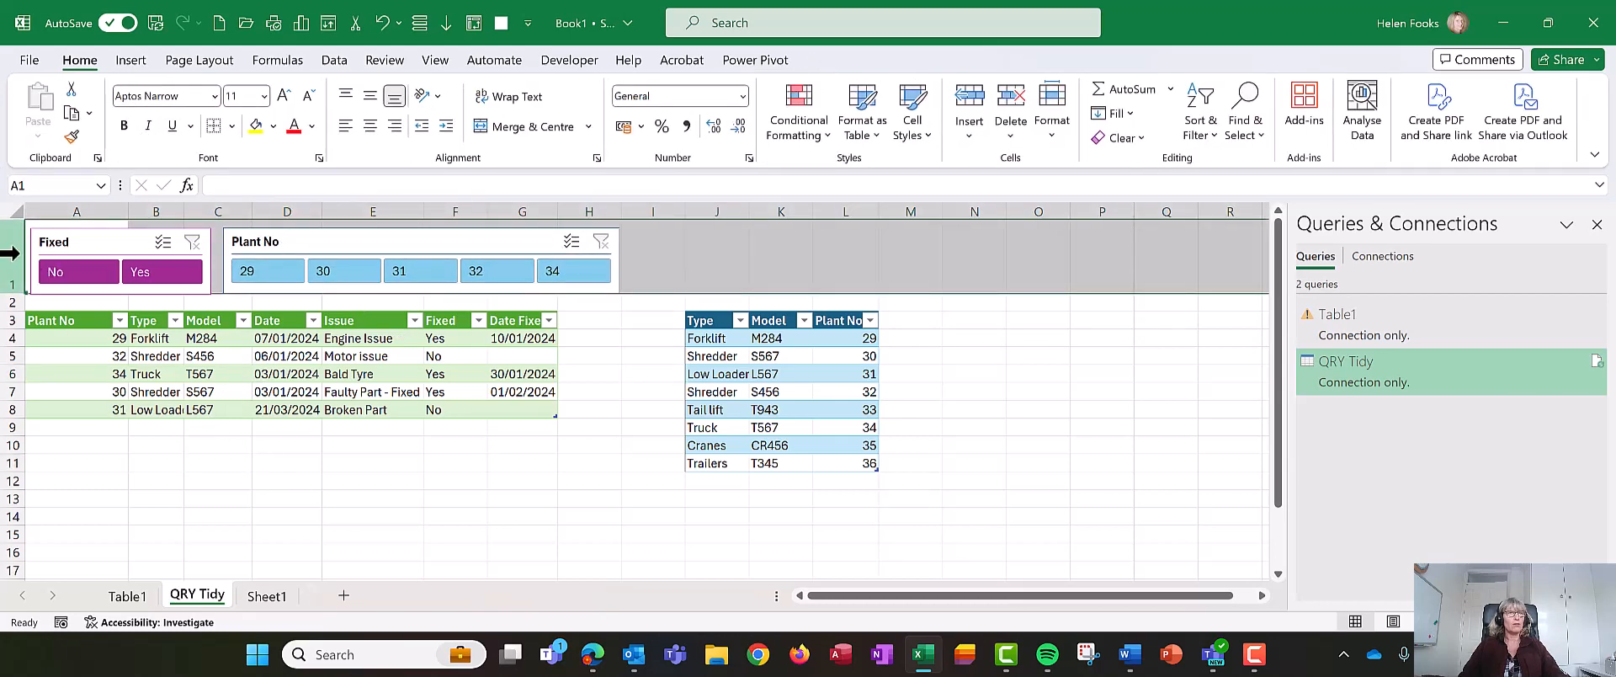
{"action": "left_click", "coordinate": [446, 61]}
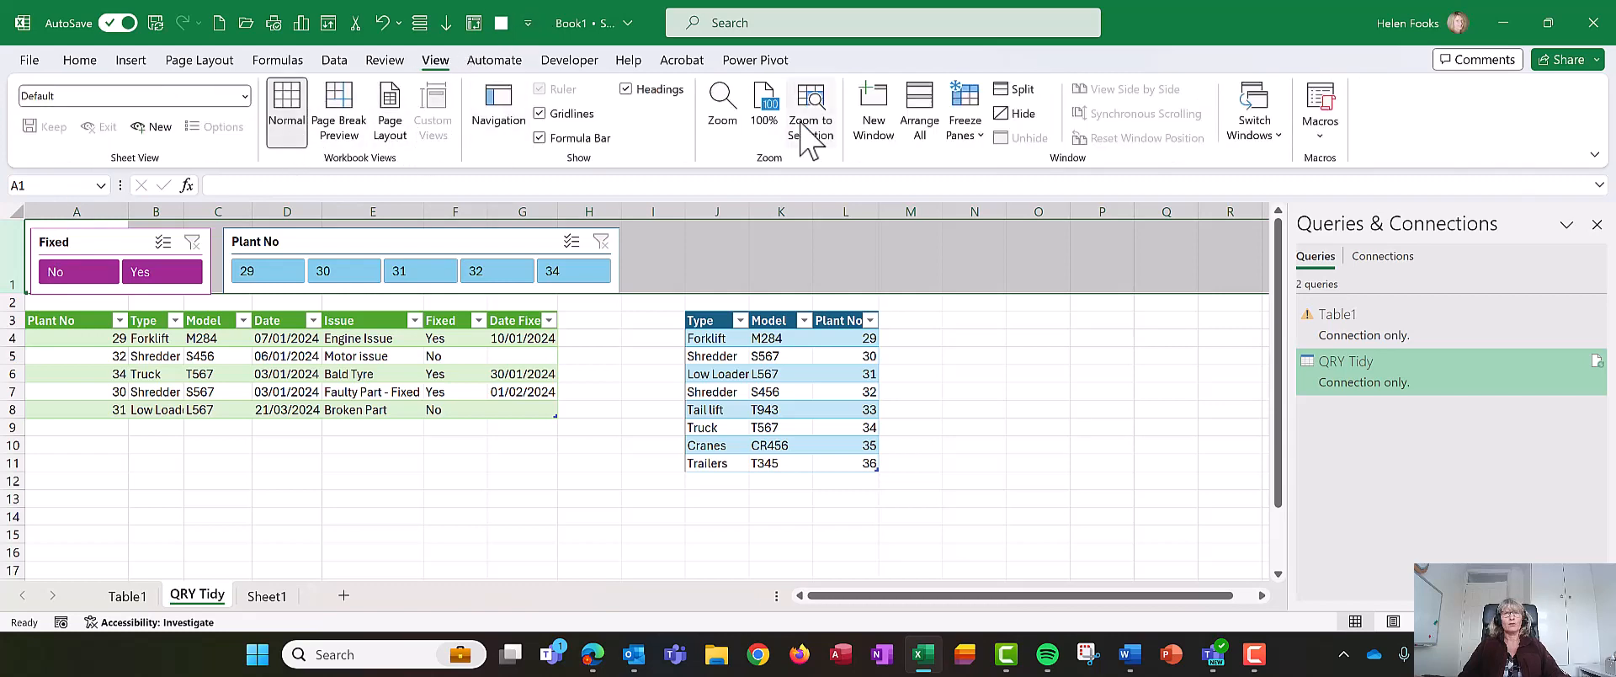
{"action": "left_click", "coordinate": [965, 114]}
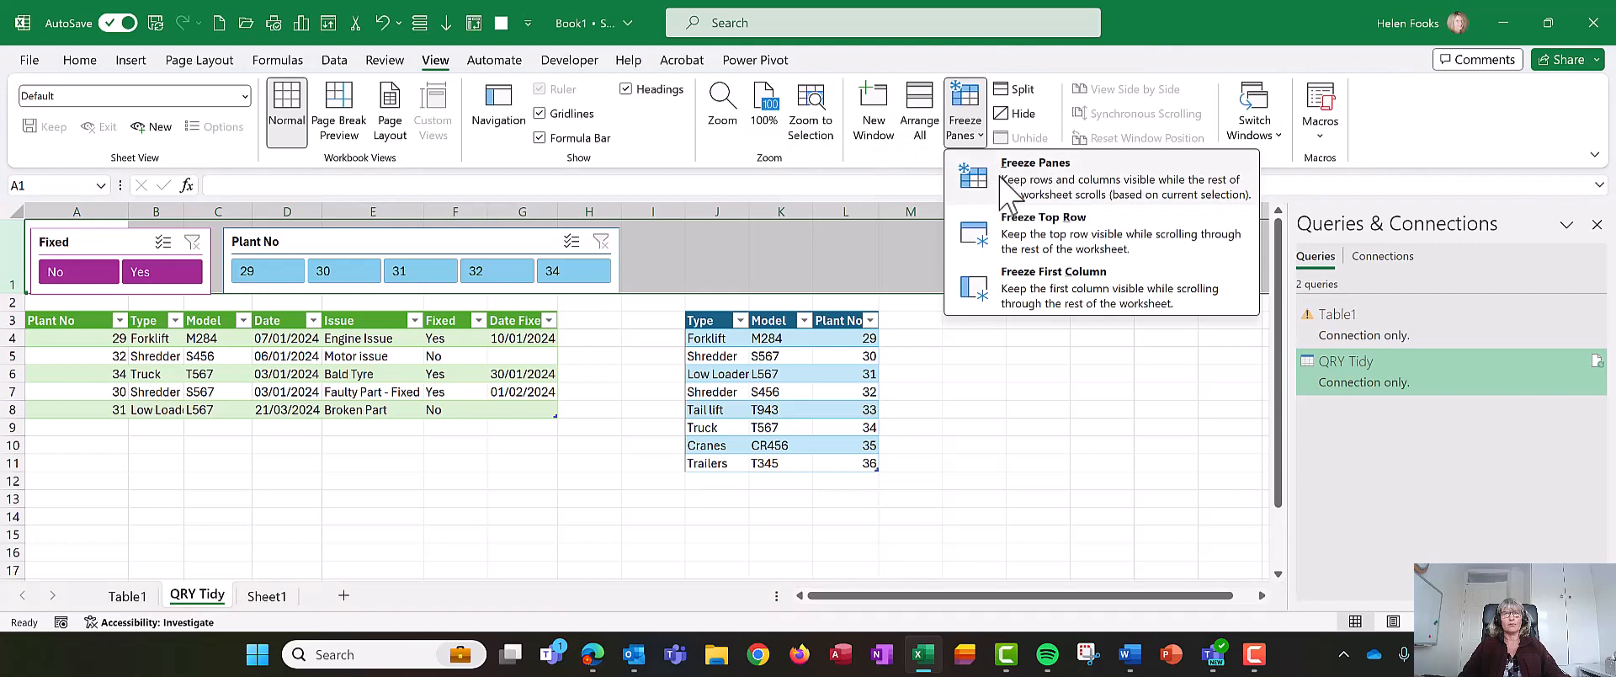
{"action": "left_click", "coordinate": [1021, 232]}
- Scroll the sheet down and up to check the frozen slicer row
{"action": "left_click", "coordinate": [305, 448]}
{"action": "scroll", "coordinate": [336, 391], "scroll_direction": "down", "scroll_amount": 1}
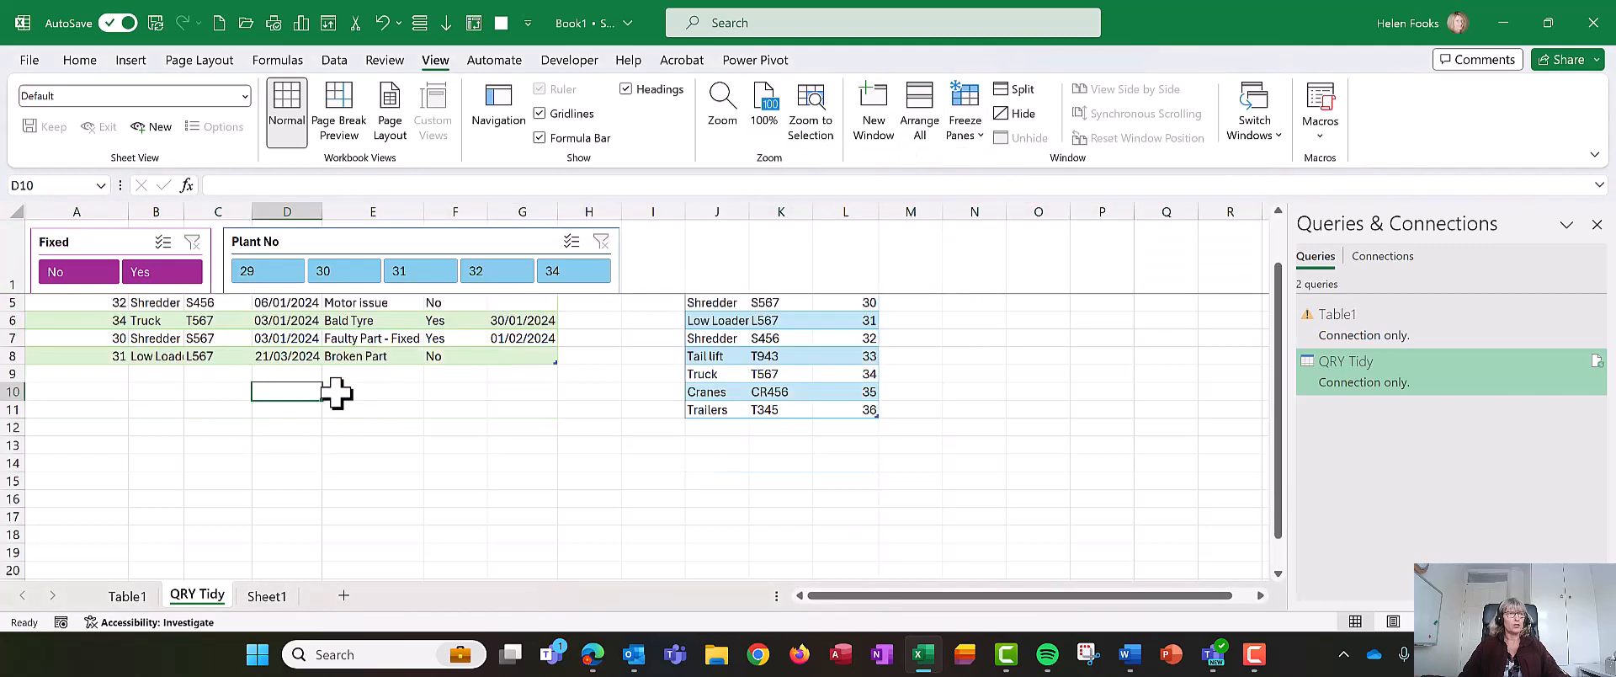
{"action": "scroll", "coordinate": [336, 391], "scroll_direction": "down", "scroll_amount": 2}
{"action": "scroll", "coordinate": [335, 389], "scroll_direction": "up", "scroll_amount": 3}
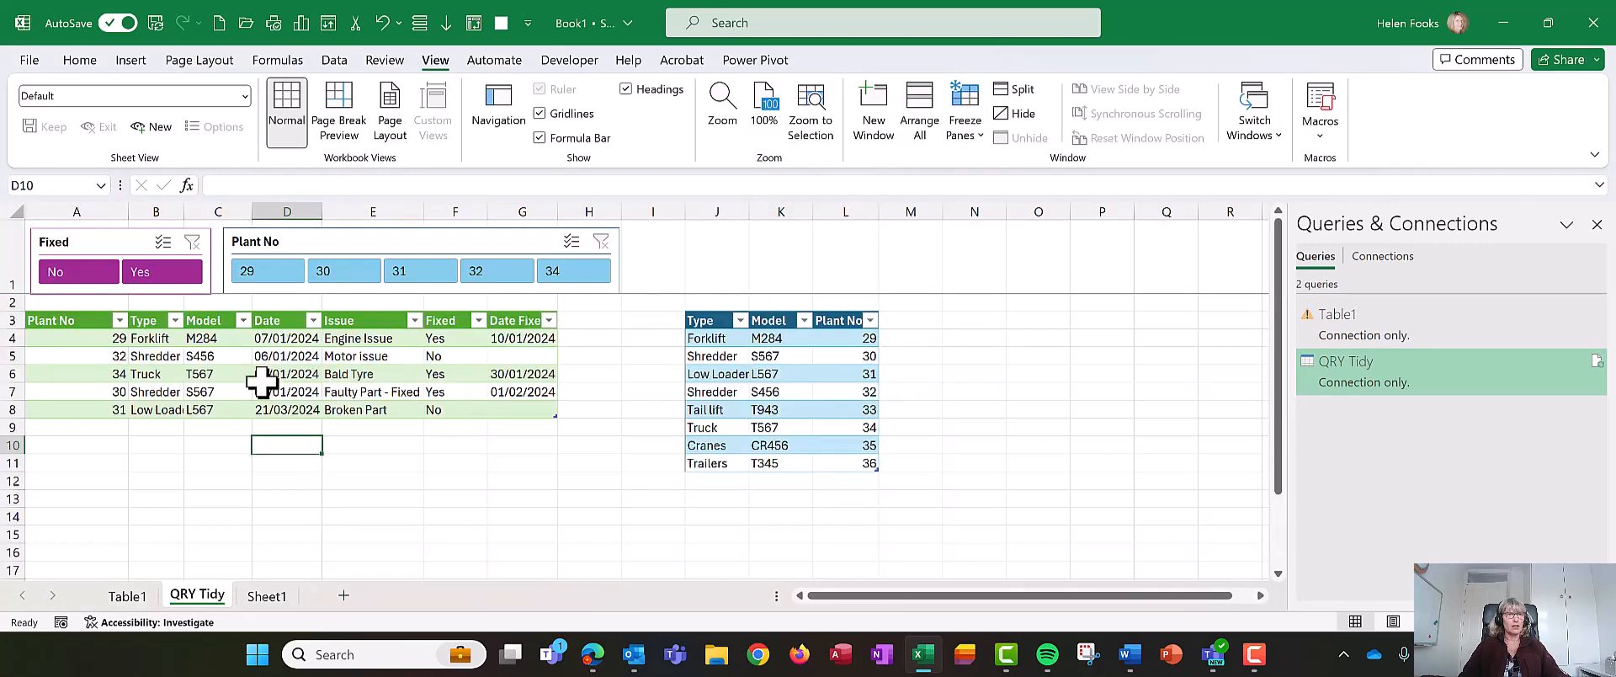
{"action": "left_click", "coordinate": [226, 360]}
{"action": "scroll", "coordinate": [322, 378], "scroll_direction": "down", "scroll_amount": 1}
{"action": "scroll", "coordinate": [322, 378], "scroll_direction": "down", "scroll_amount": 2}
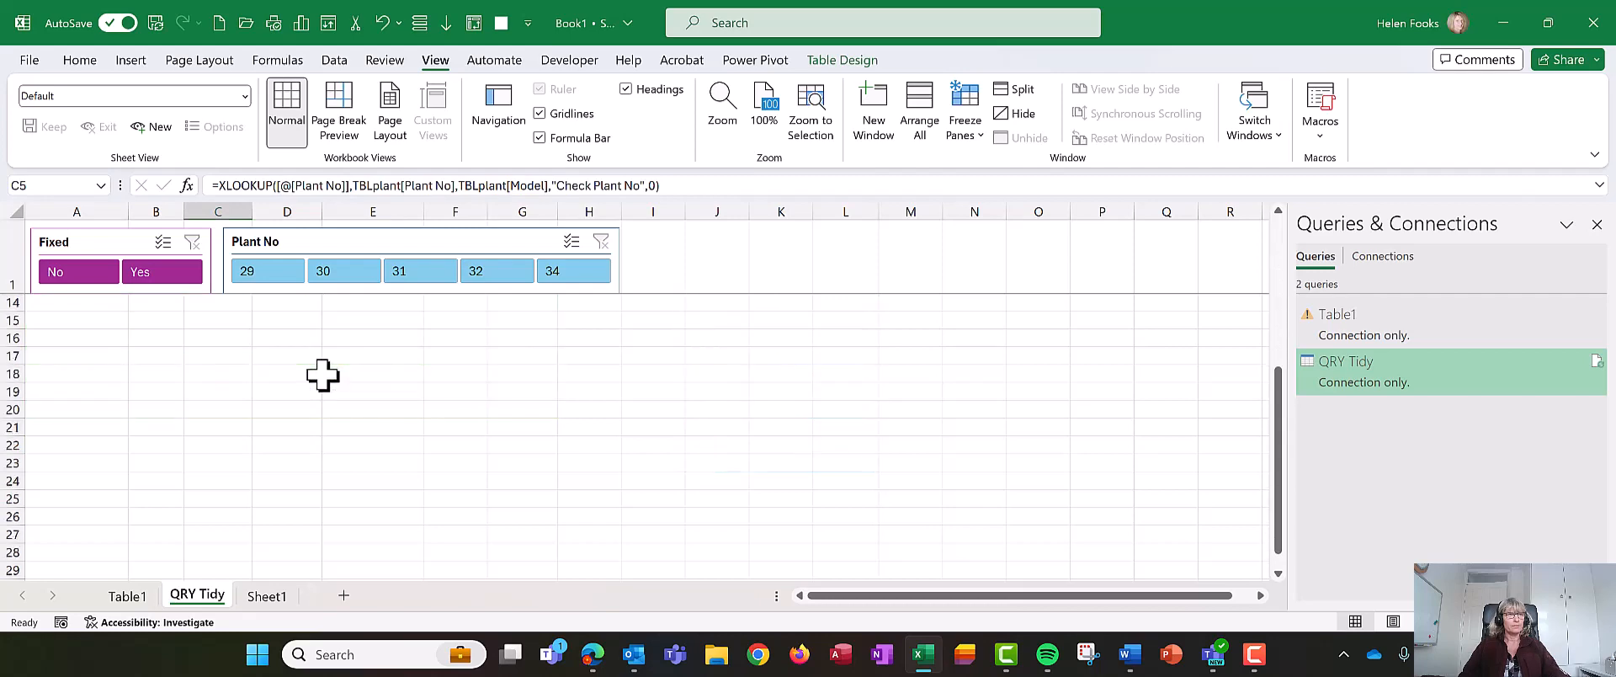
{"action": "scroll", "coordinate": [322, 377], "scroll_direction": "up", "scroll_amount": 3}
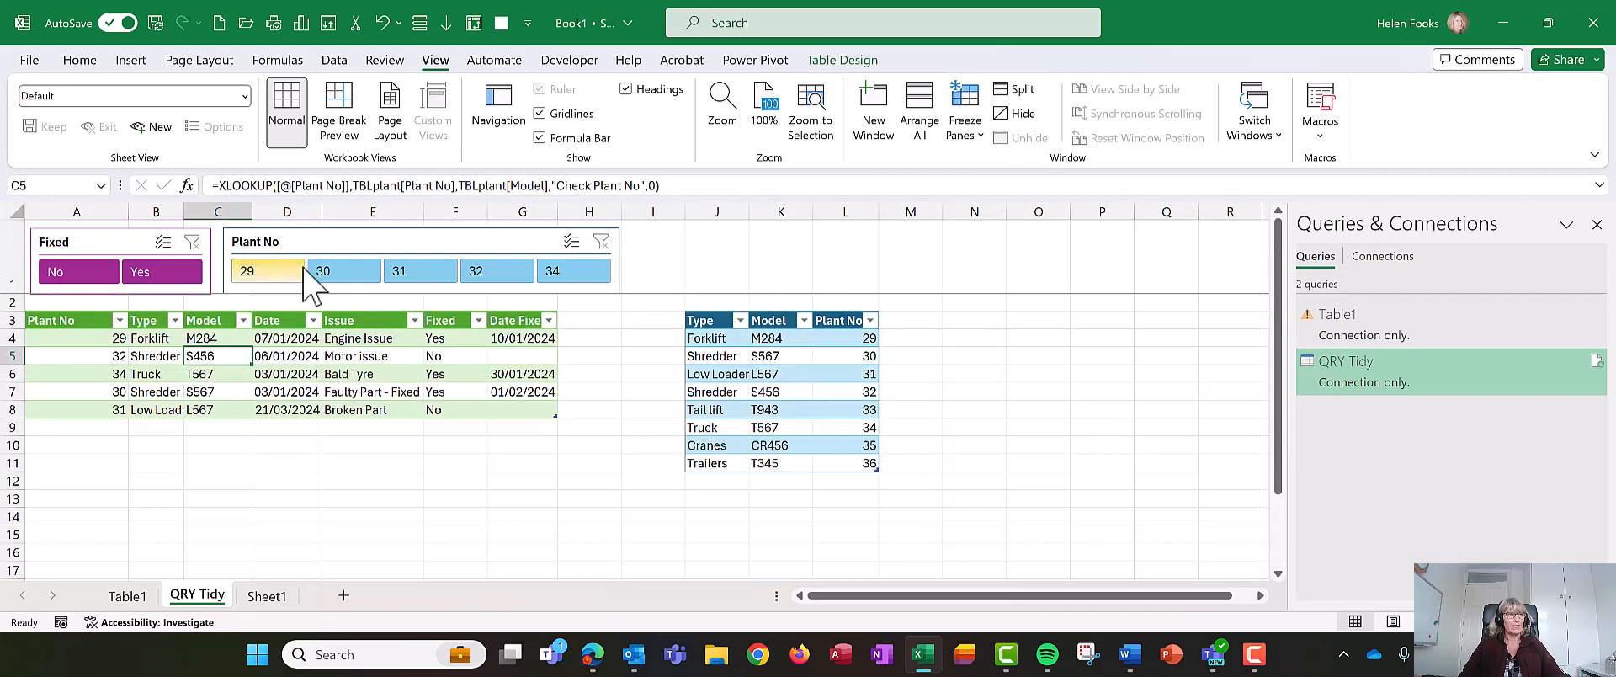
- Add a new issue row for plant 29 dated 21/03/2024 with issue Motor issue and Fixed set to No
{"action": "left_click", "coordinate": [109, 426]}
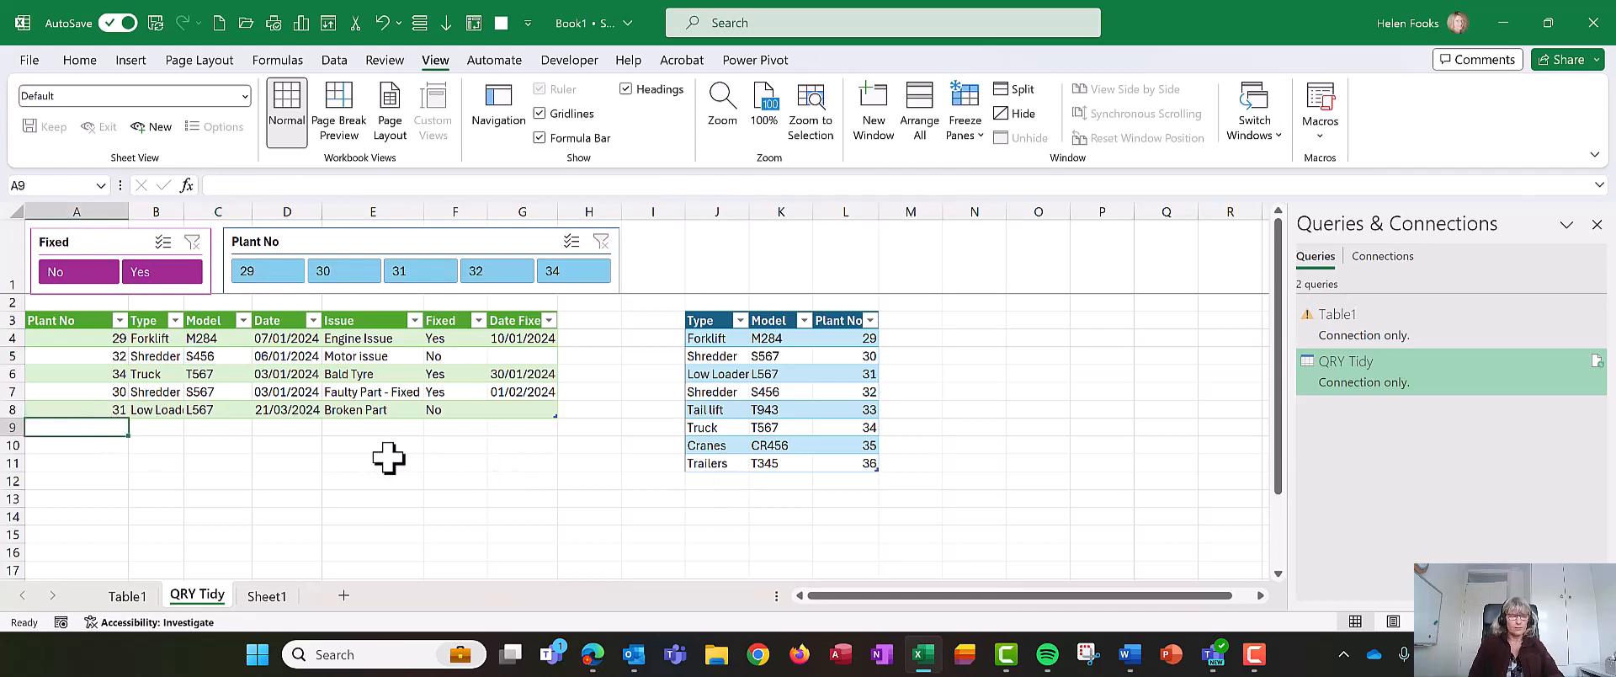
{"action": "type", "text": "29"}
{"action": "key", "text": "Tab"}
{"action": "key", "text": "Tab"}
{"action": "key", "text": "Tab"}
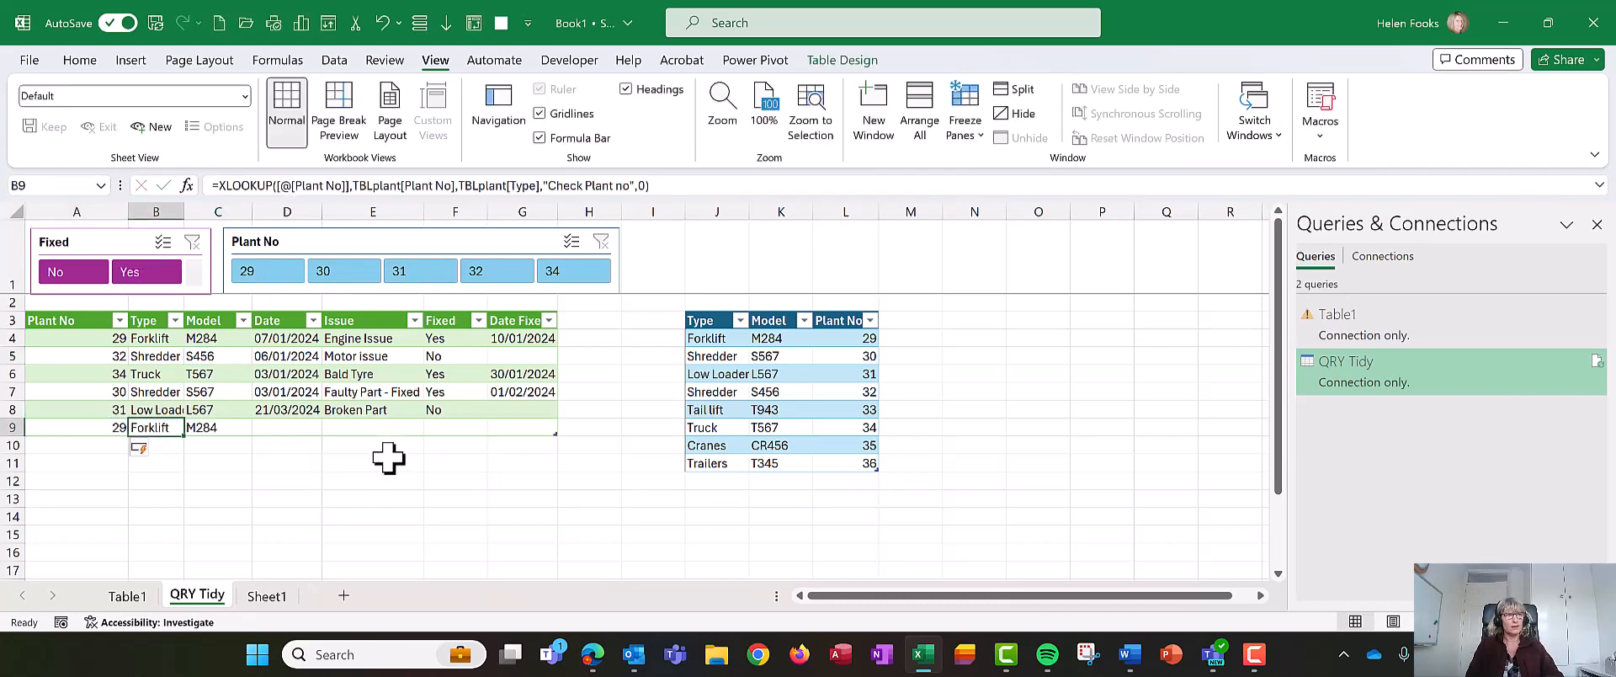
{"action": "key", "text": "ctrl+apostrophe"}
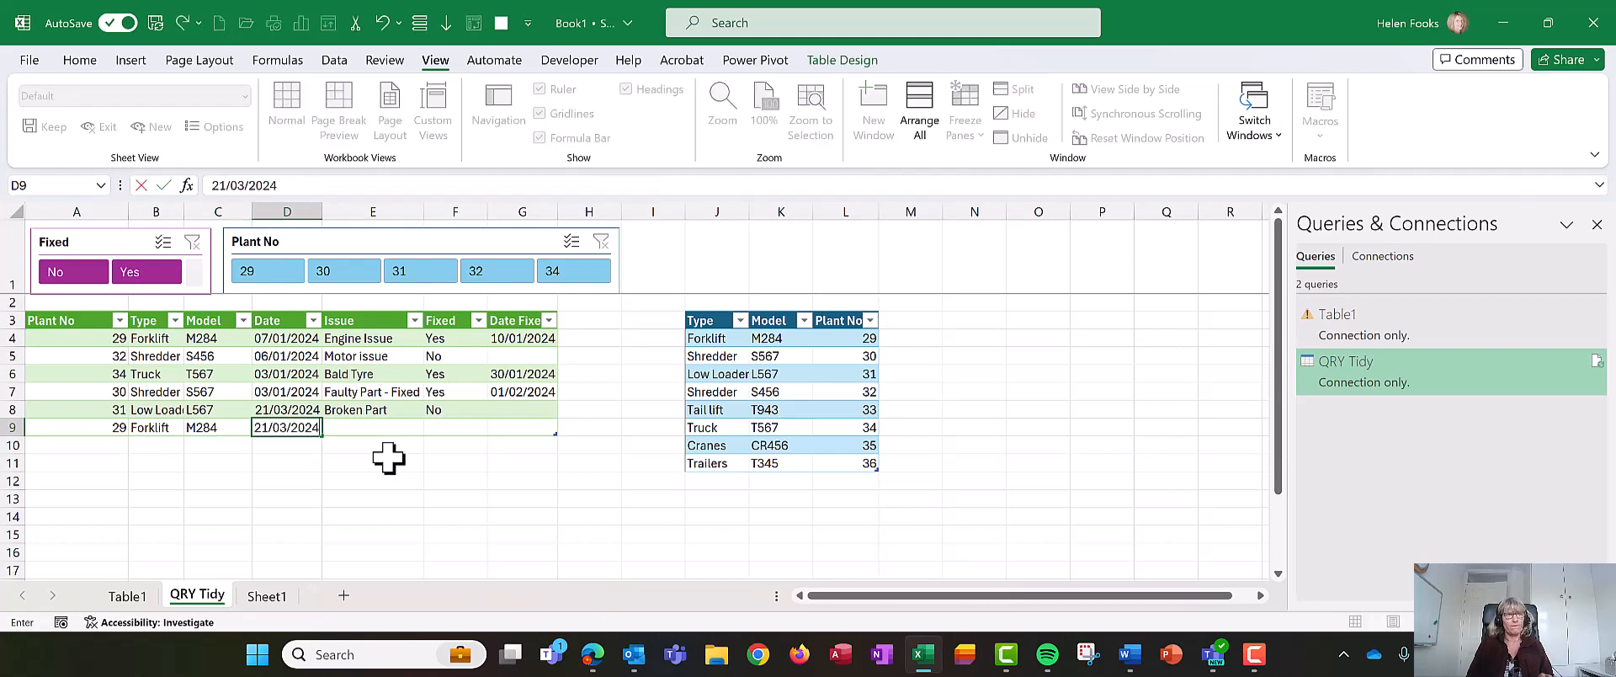
{"action": "key", "text": "Tab"}
{"action": "type", "text": "M"}
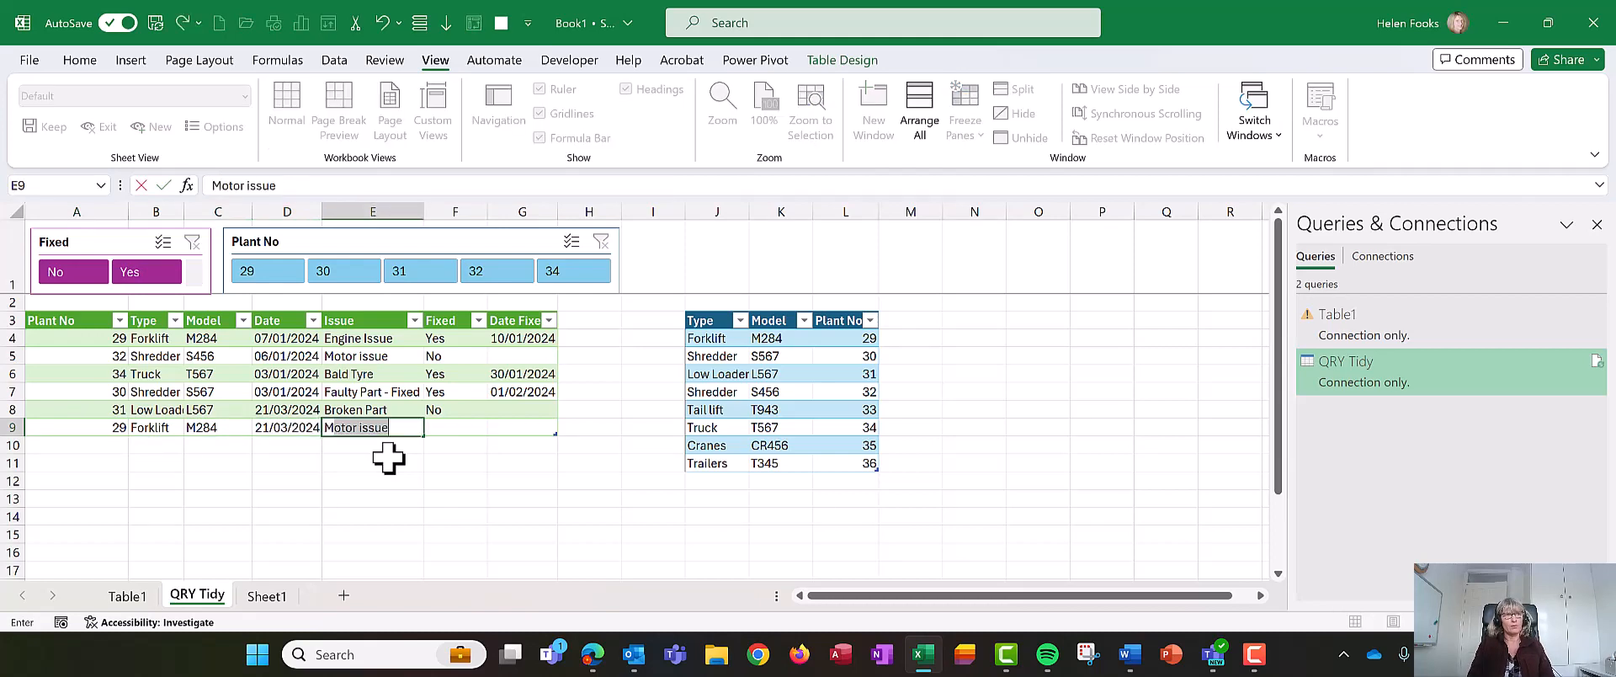
{"action": "key", "text": "Tab"}
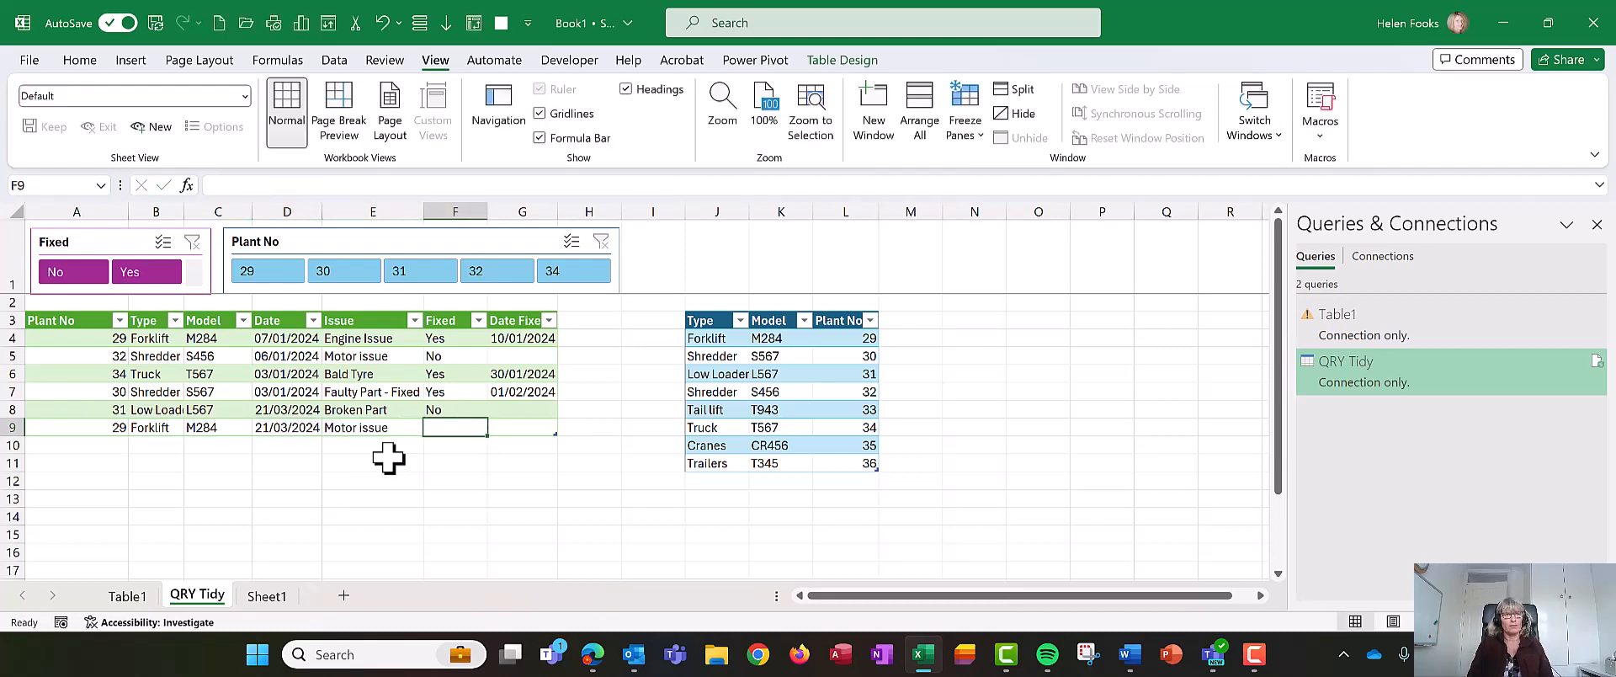
{"action": "type", "text": "N"}
{"action": "key", "text": "Tab"}
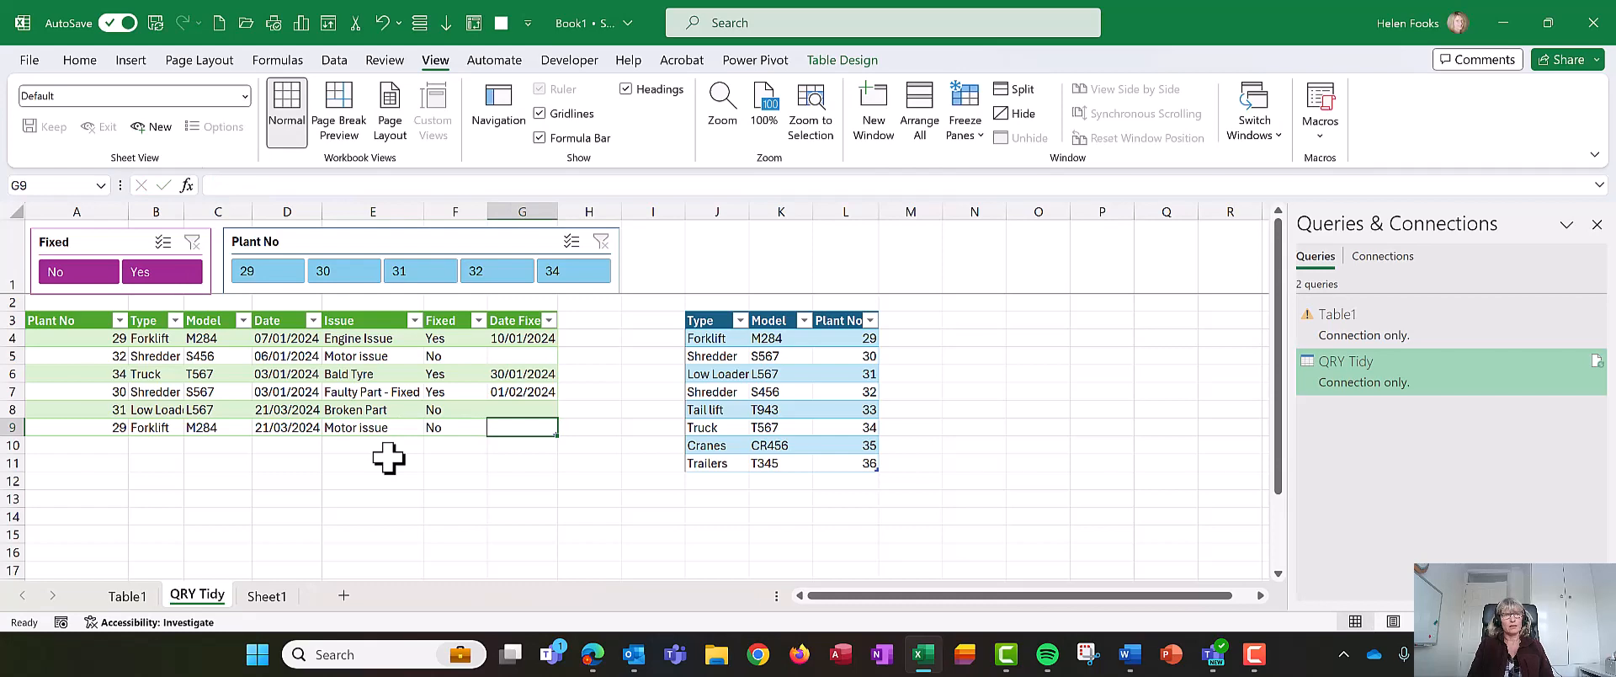
- Filter the table to plant 29 with the Plant No slicer, then clear the filter
{"action": "left_click", "coordinate": [268, 271]}
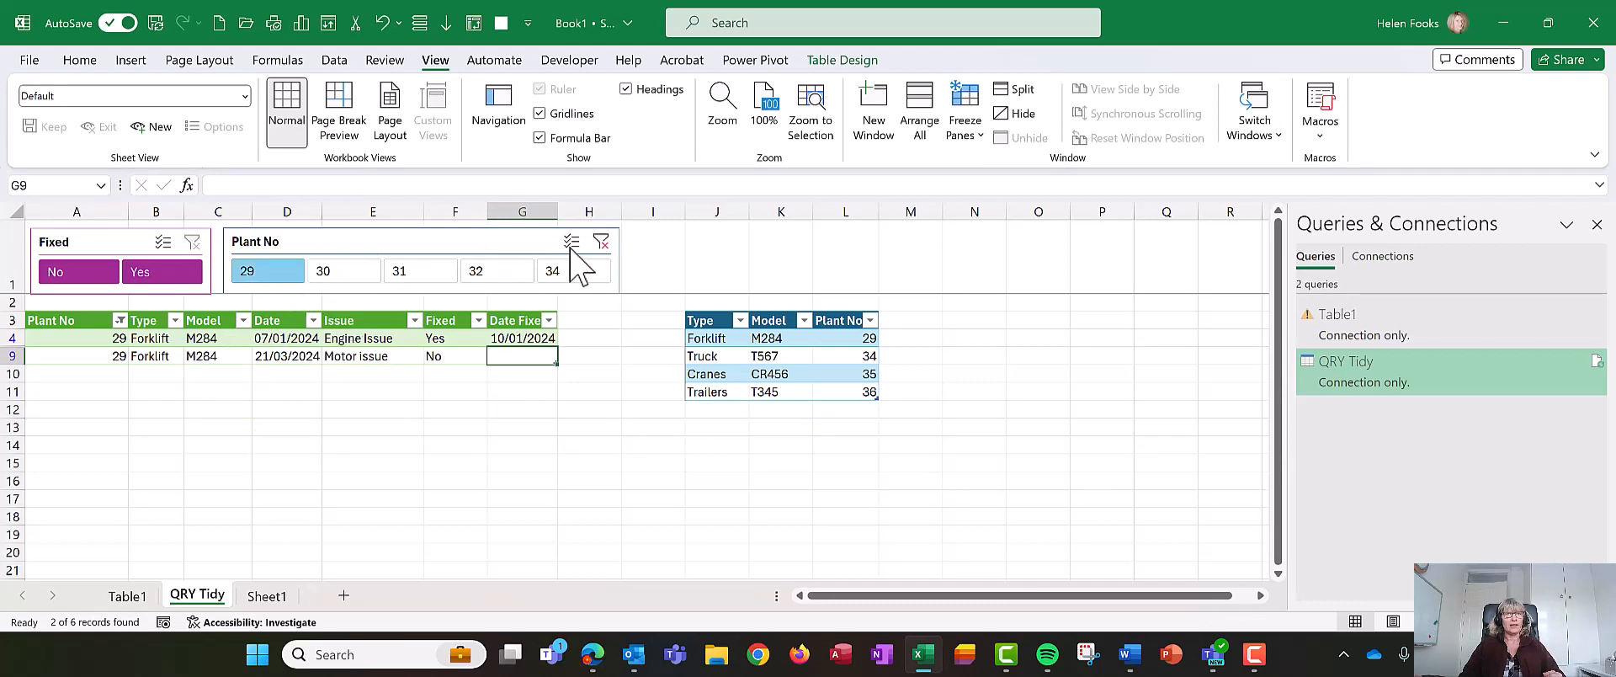
{"action": "left_click", "coordinate": [600, 242]}
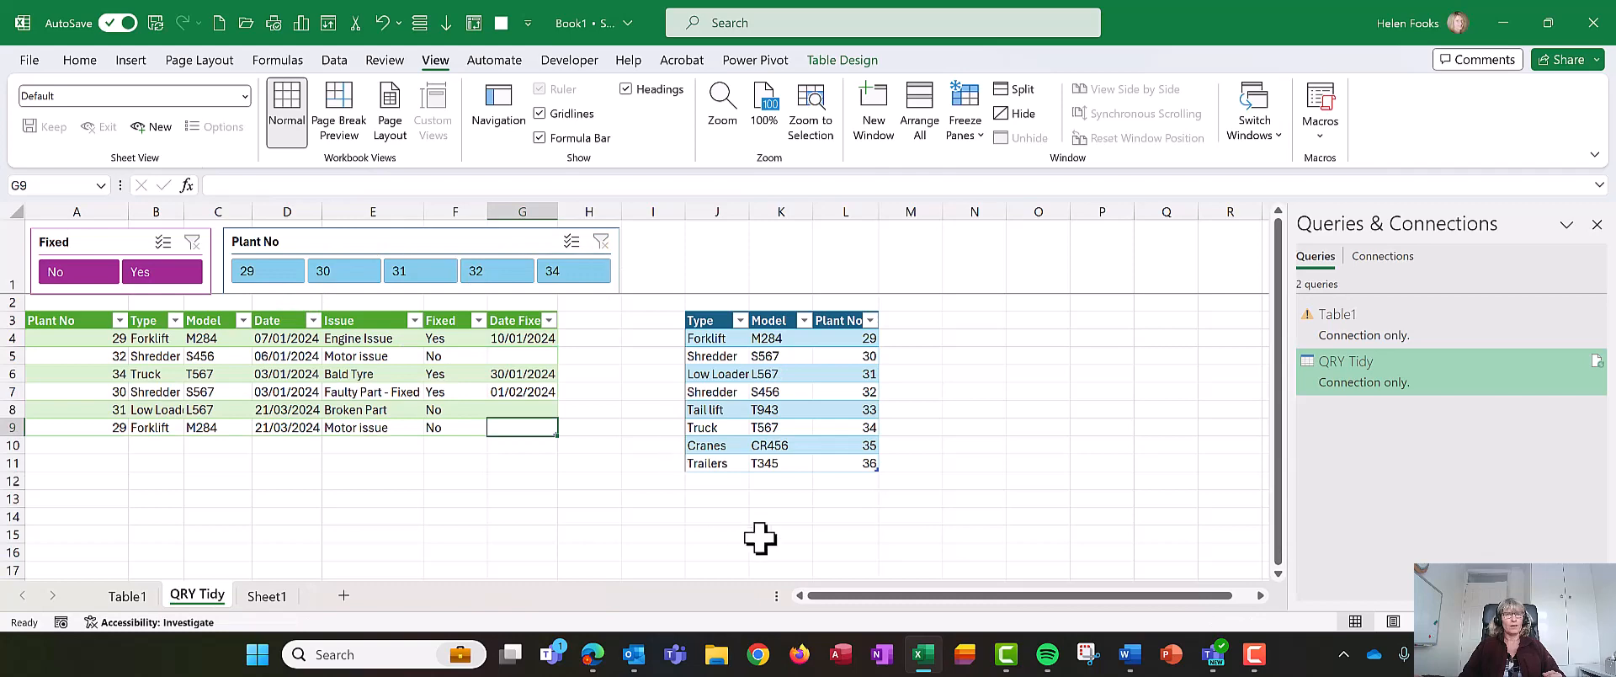
- Add Flat Trailer with model M100 and plant number 37 as a new row in the plant lookup table
{"action": "left_click", "coordinate": [731, 480]}
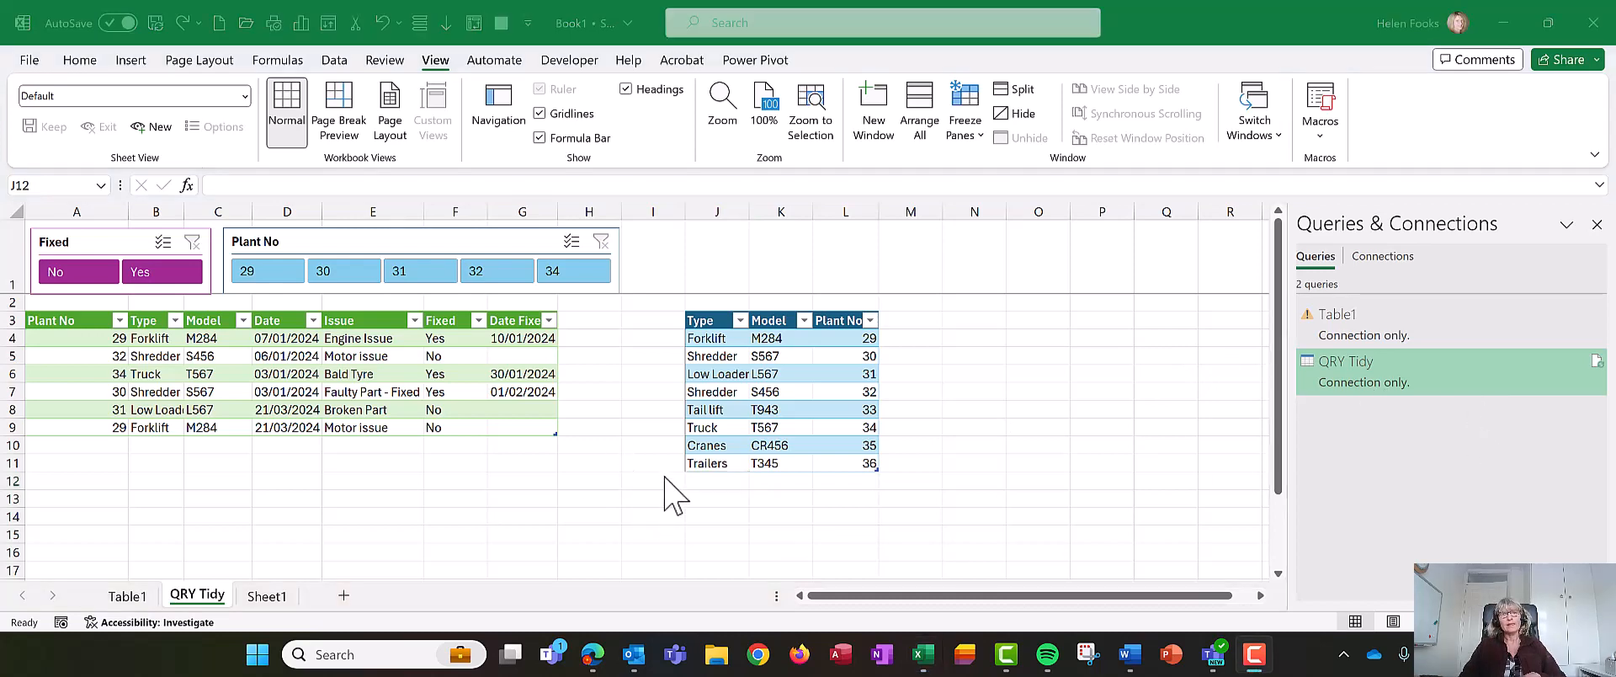
{"action": "left_click", "coordinate": [718, 480]}
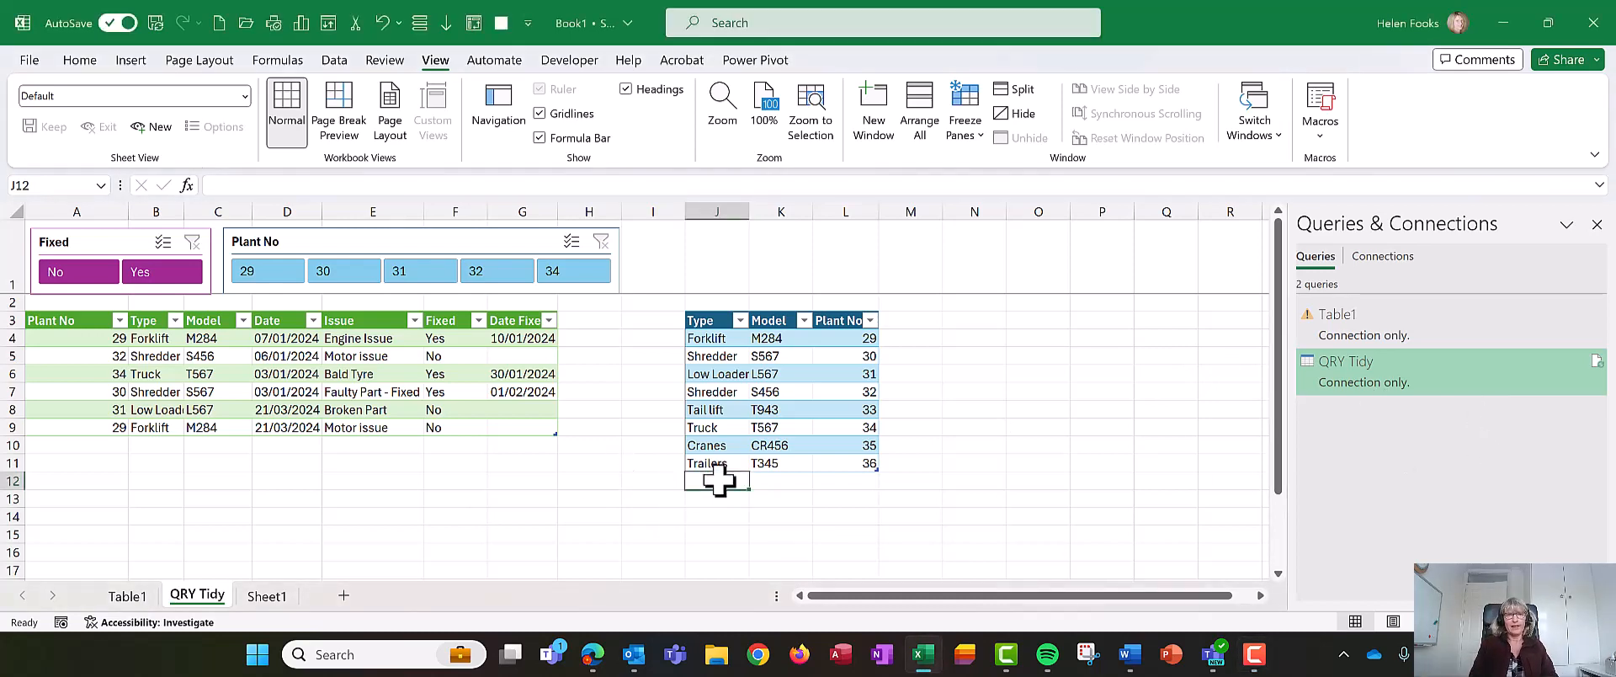
{"action": "type", "text": "Fk"}
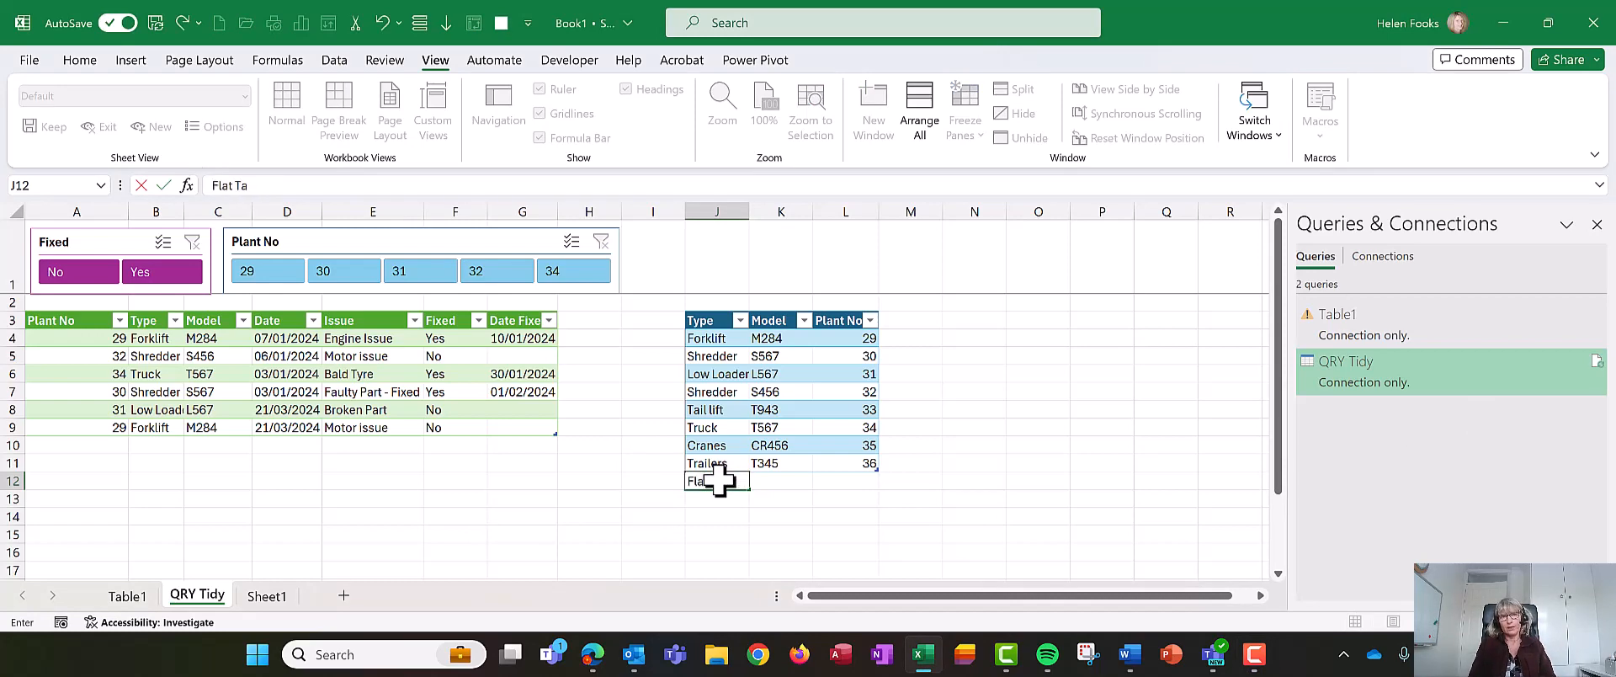
{"action": "type", "text": "at Trailer"}
{"action": "key", "text": "Tab"}
{"action": "type", "text": "M100"}
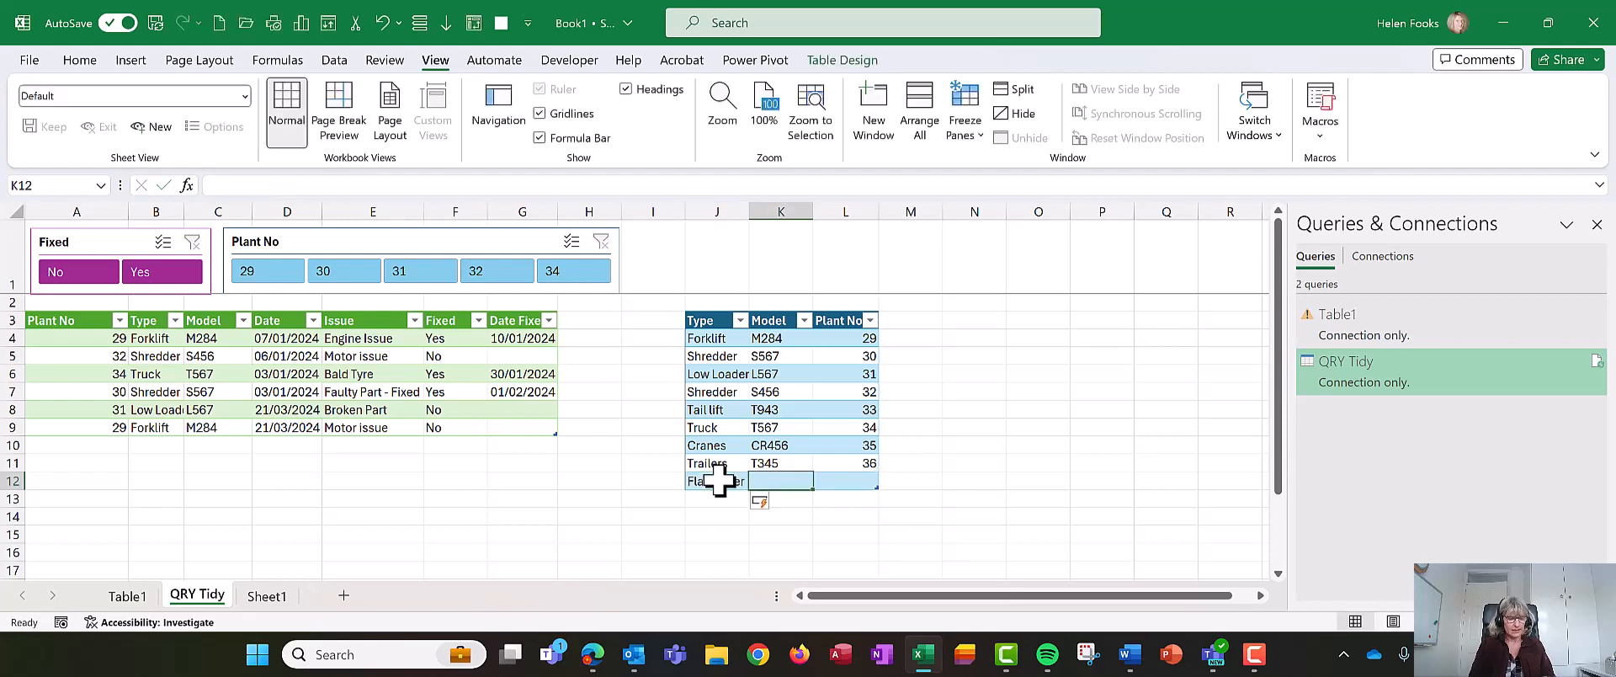
{"action": "key", "text": "Tab"}
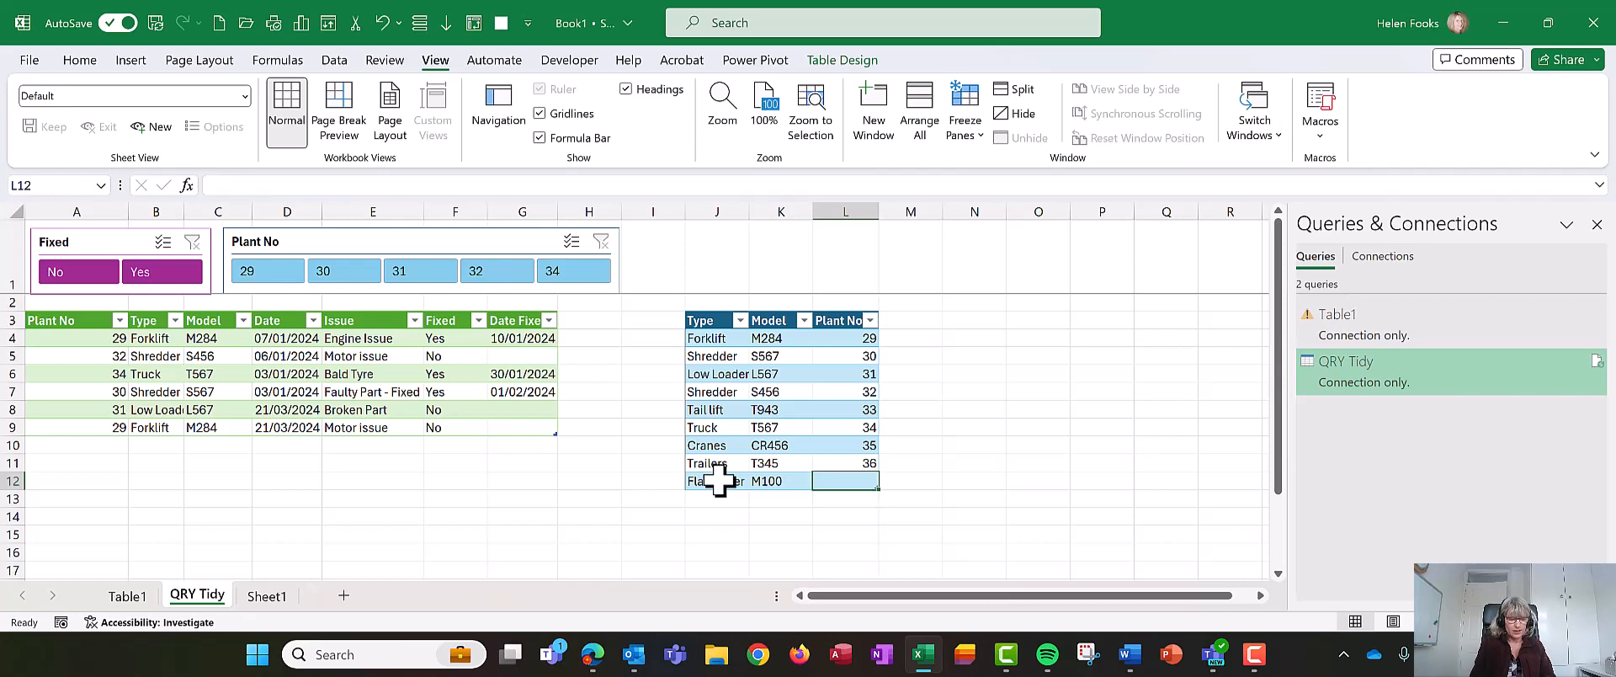
{"action": "type", "text": "37"}
{"action": "key", "text": "Up"}
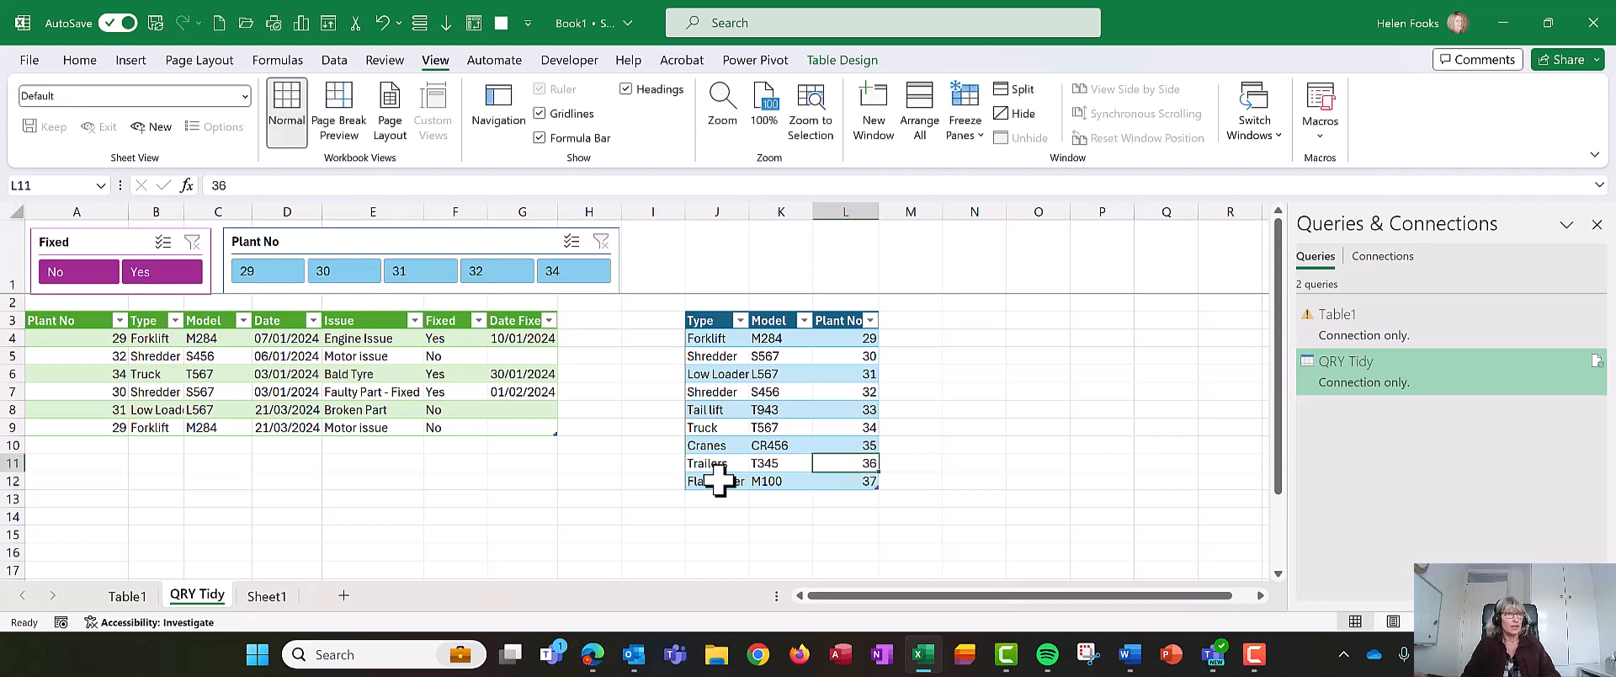
- Add a new issue row for plant 37 dated 21/03/2024 with issue Battery issue and Fixed set to No
{"action": "left_click", "coordinate": [71, 437]}
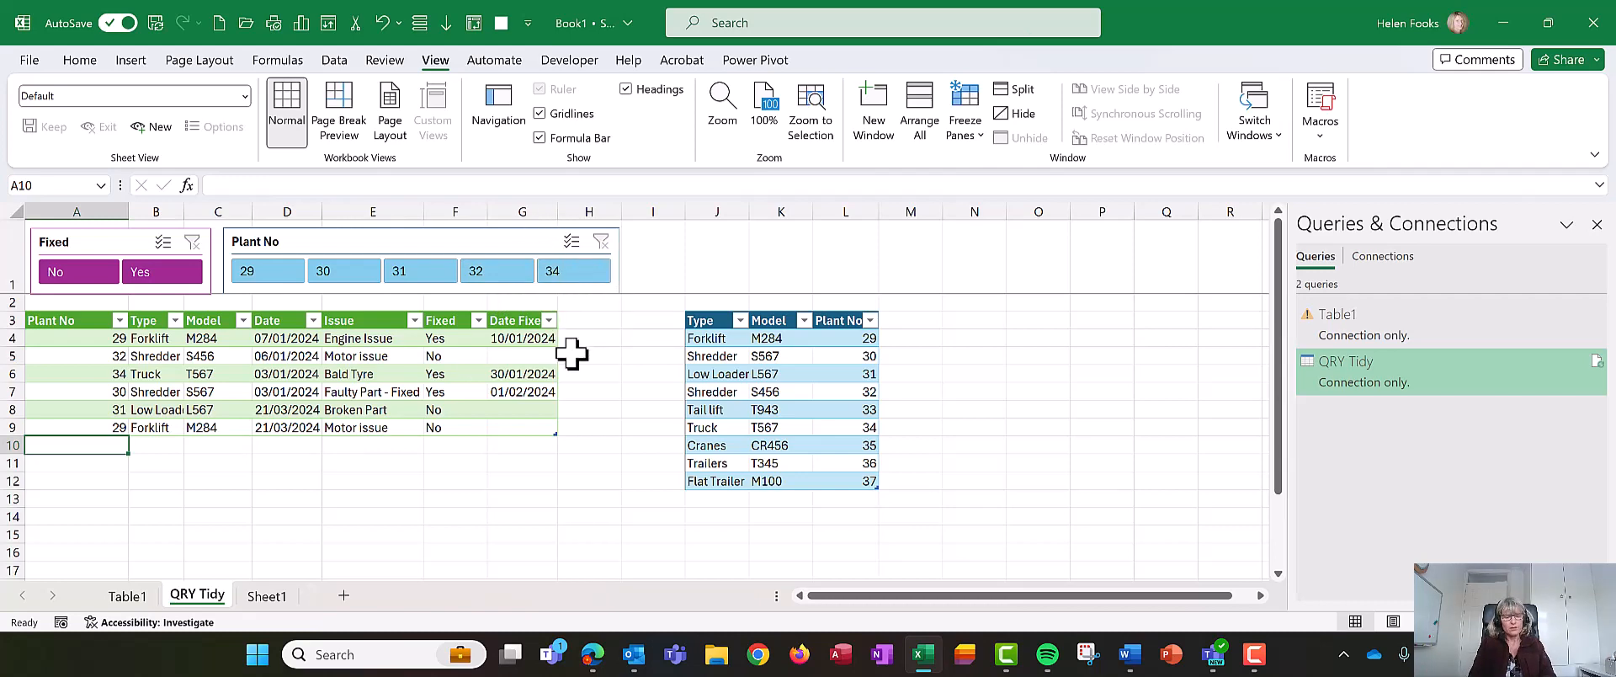
{"action": "type", "text": "37"}
{"action": "key", "text": "Tab"}
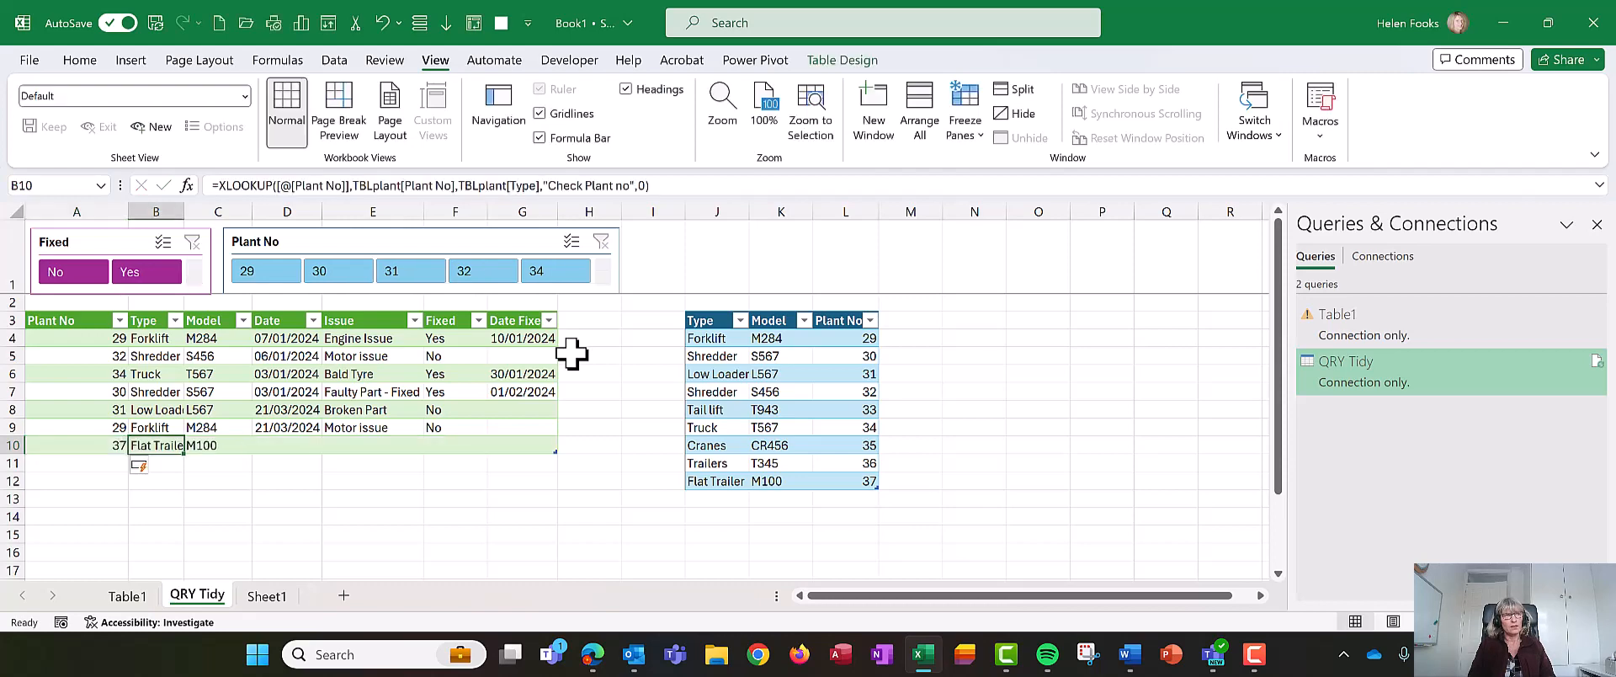
{"action": "key", "text": "Tab"}
{"action": "key", "text": "Tab"}
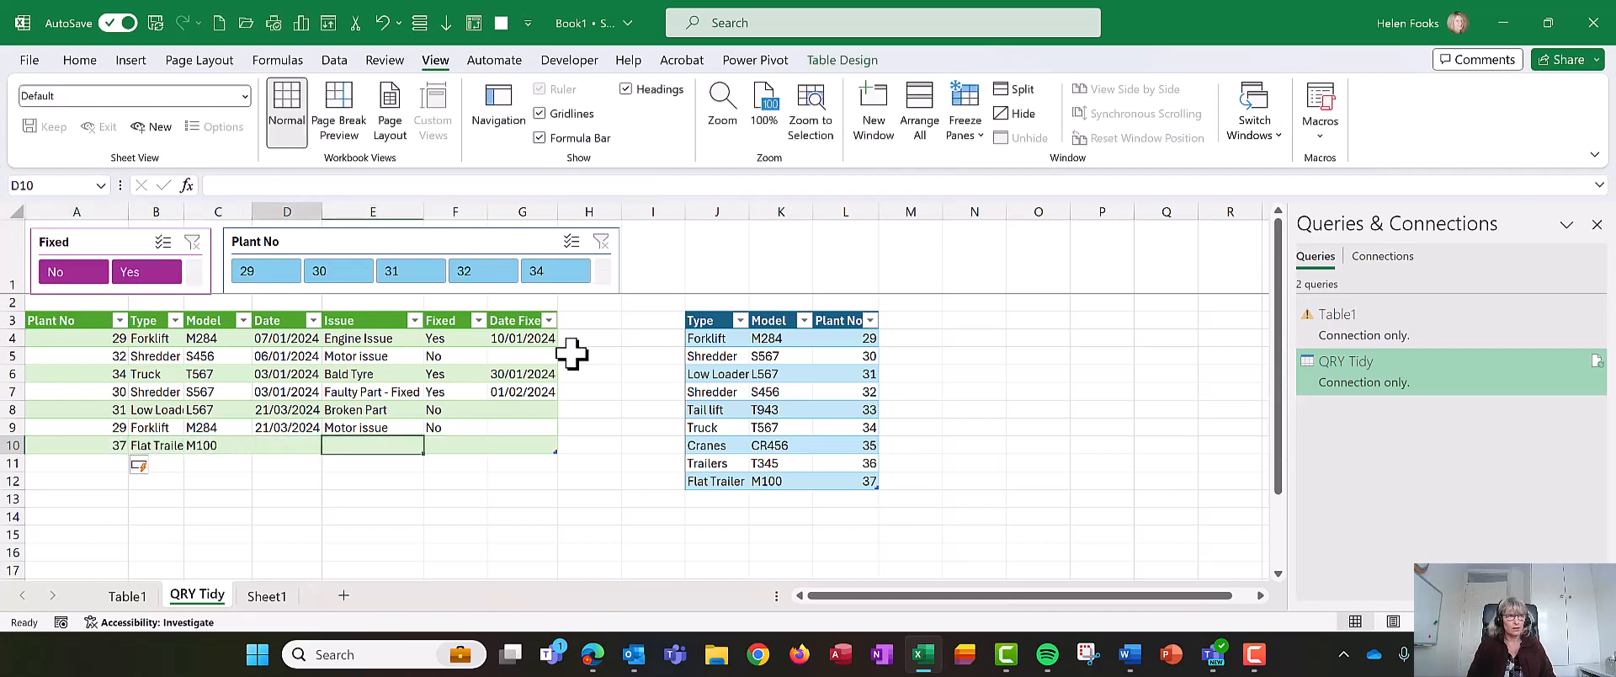
{"action": "key", "text": "ctrl+semicolon"}
{"action": "key", "text": "Tab"}
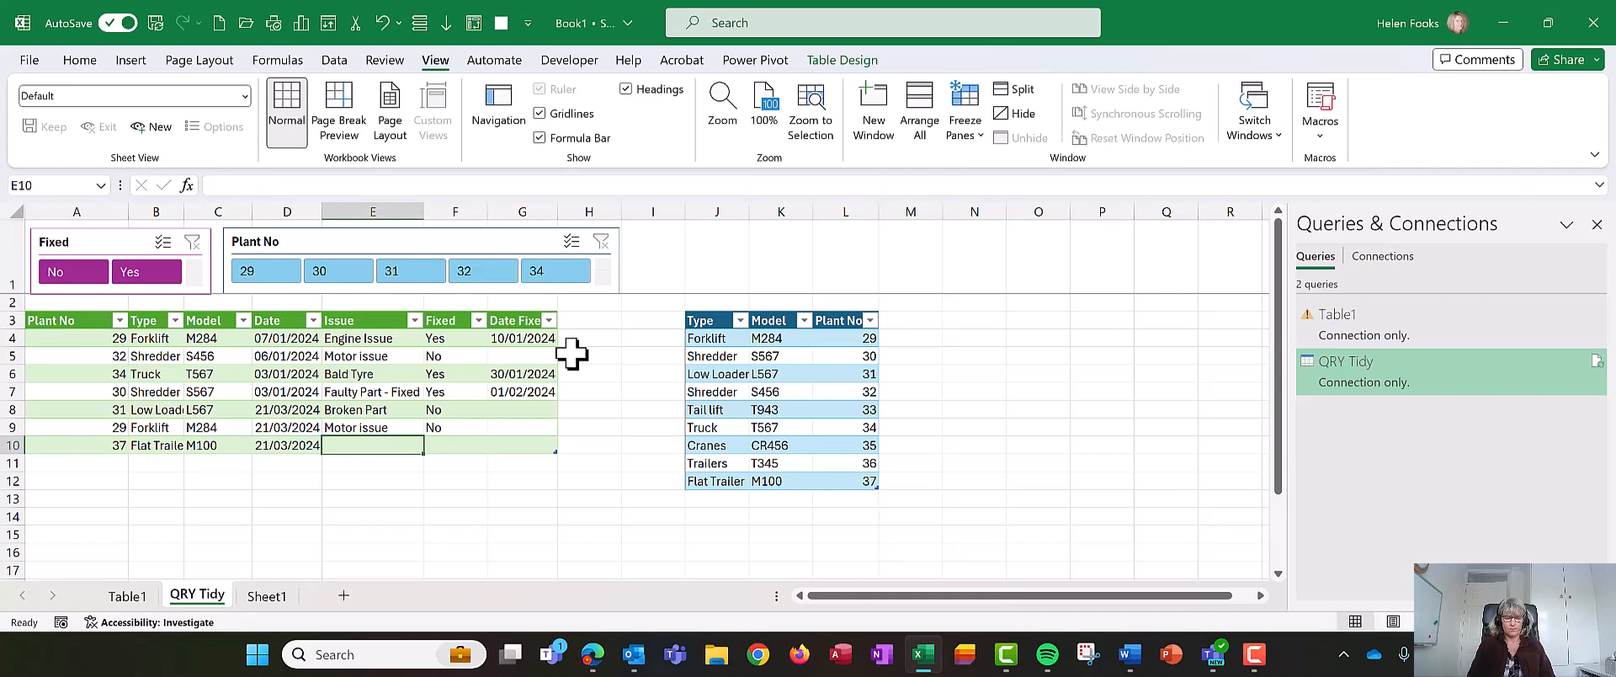
{"action": "type", "text": "Battery issu"}
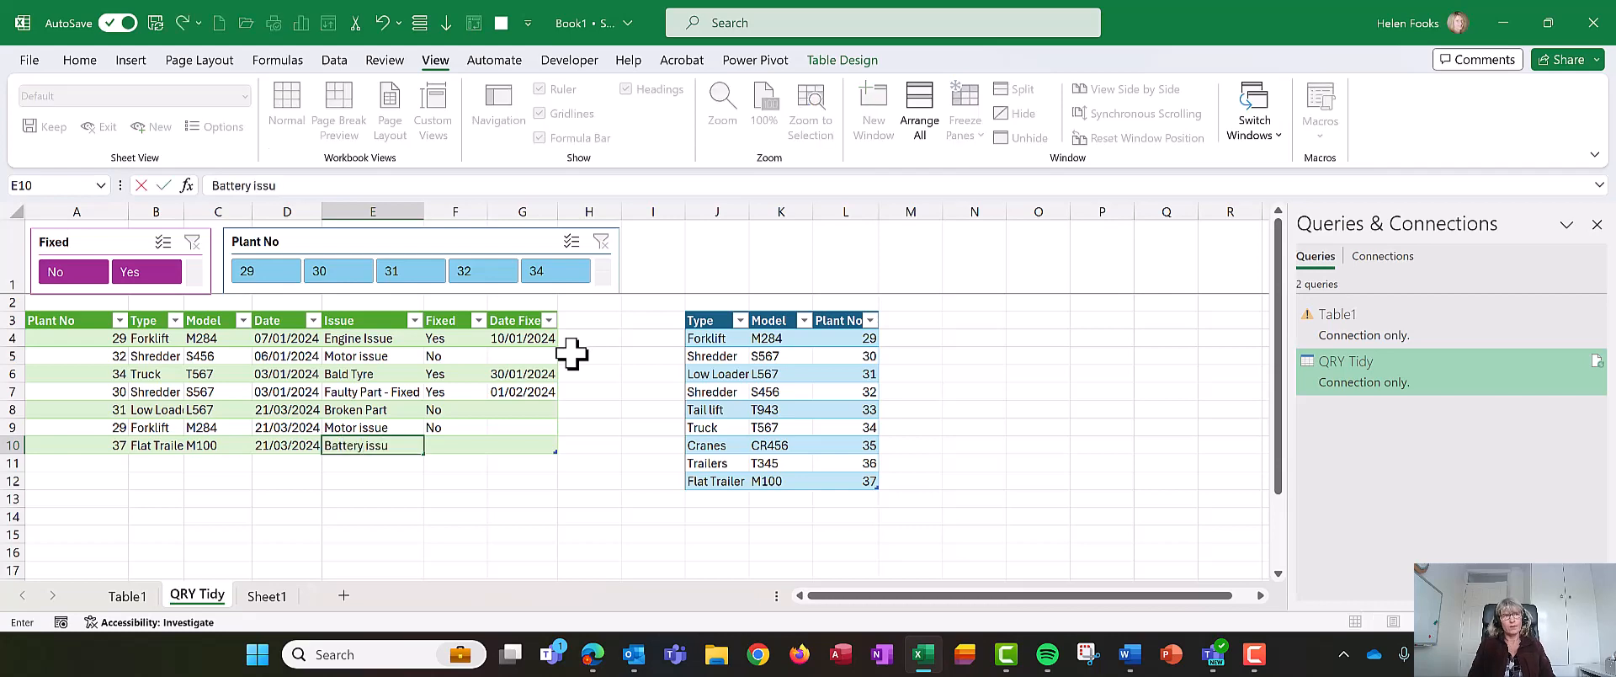
{"action": "type", "text": "e"}
{"action": "key", "text": "Tab"}
{"action": "type", "text": "no"}
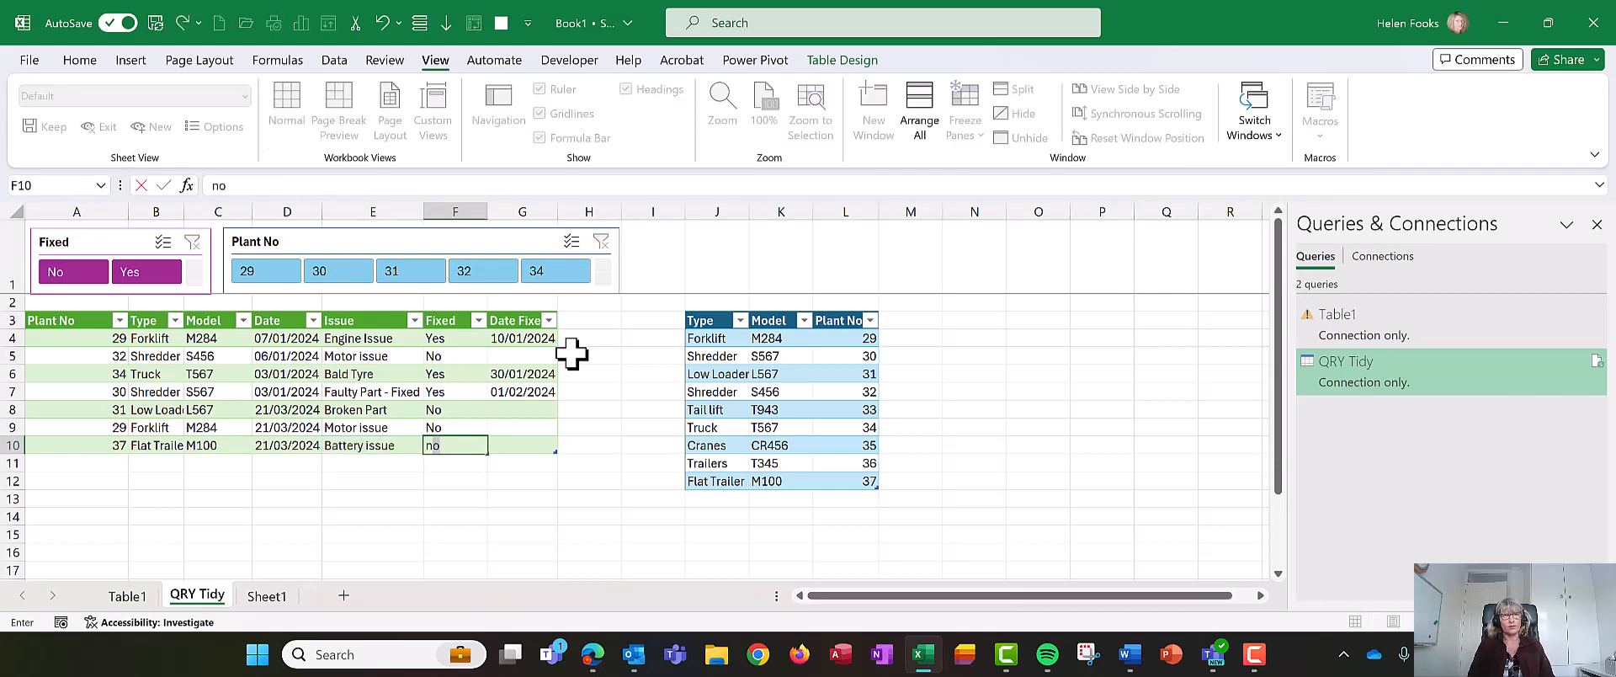
{"action": "key", "text": "Up"}
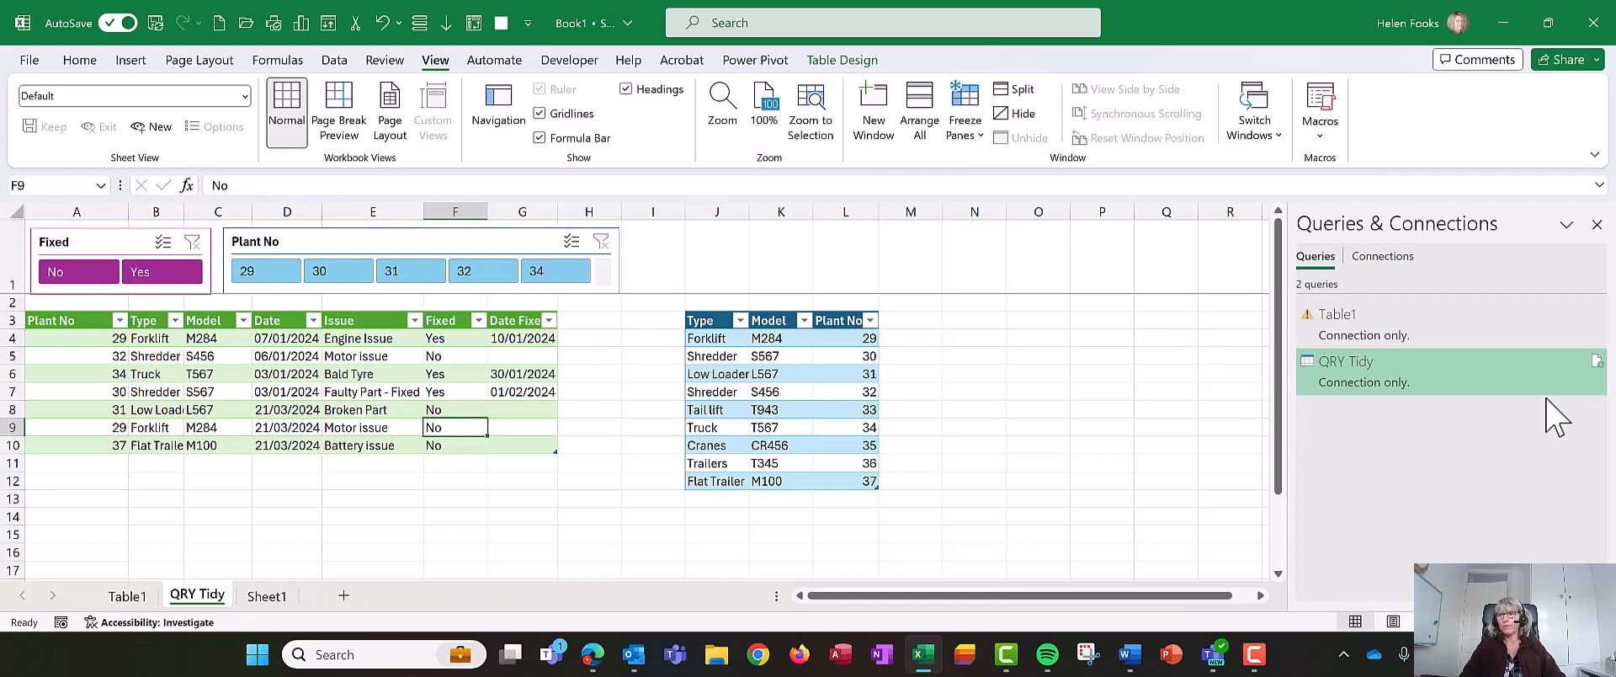
- Set the Plant No slicer to 11 button columns so every plant number shows in one row
{"action": "left_click", "coordinate": [602, 280]}
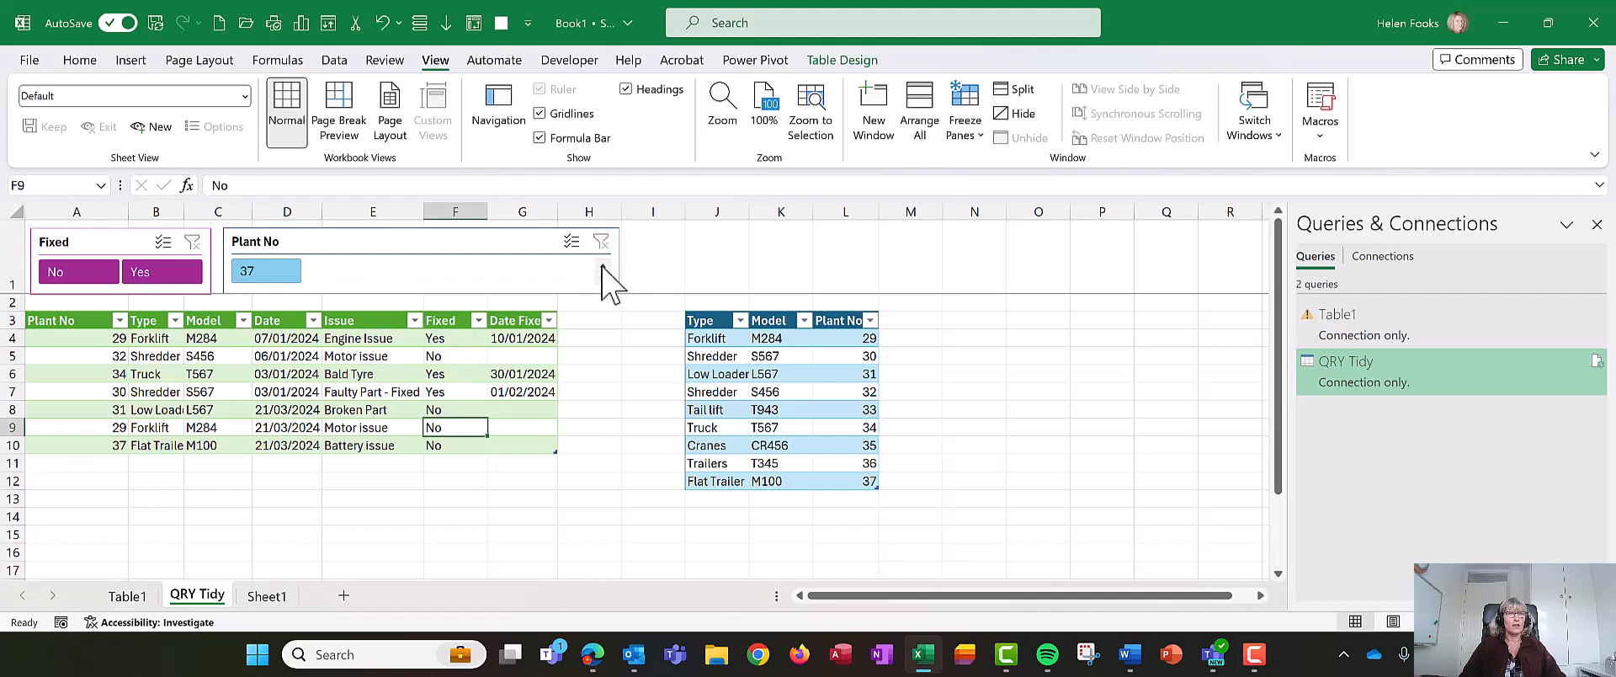
{"action": "left_click", "coordinate": [602, 267]}
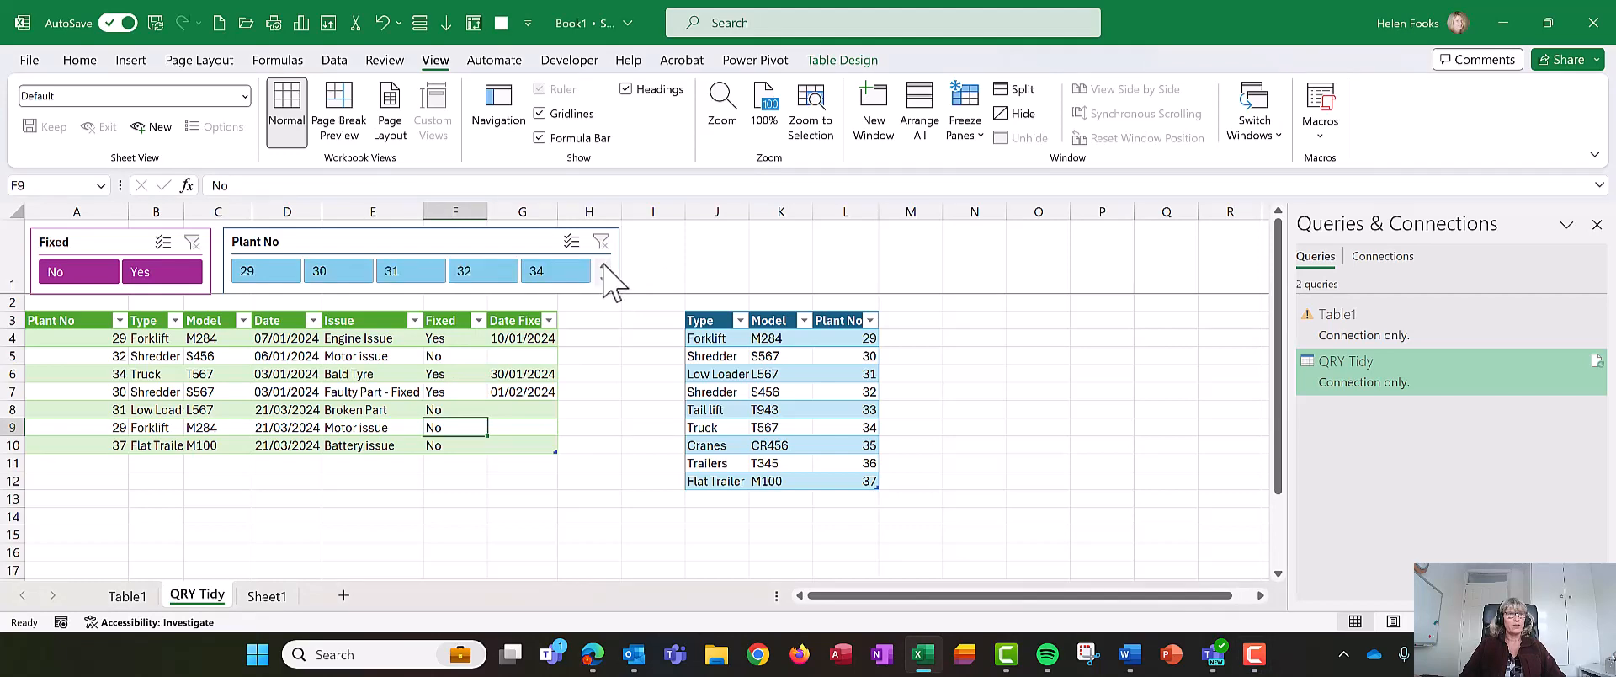
{"action": "left_click", "coordinate": [601, 278]}
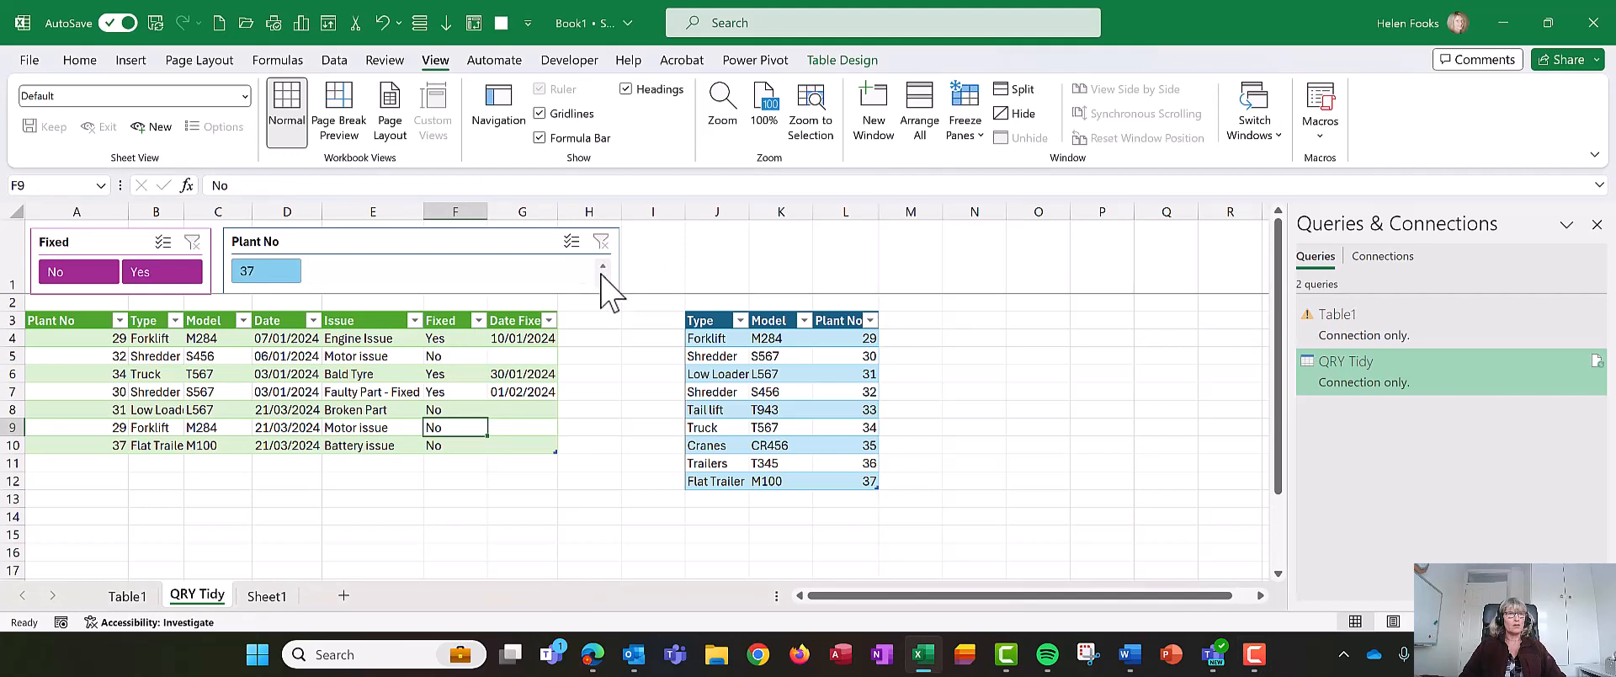
{"action": "left_click", "coordinate": [602, 269]}
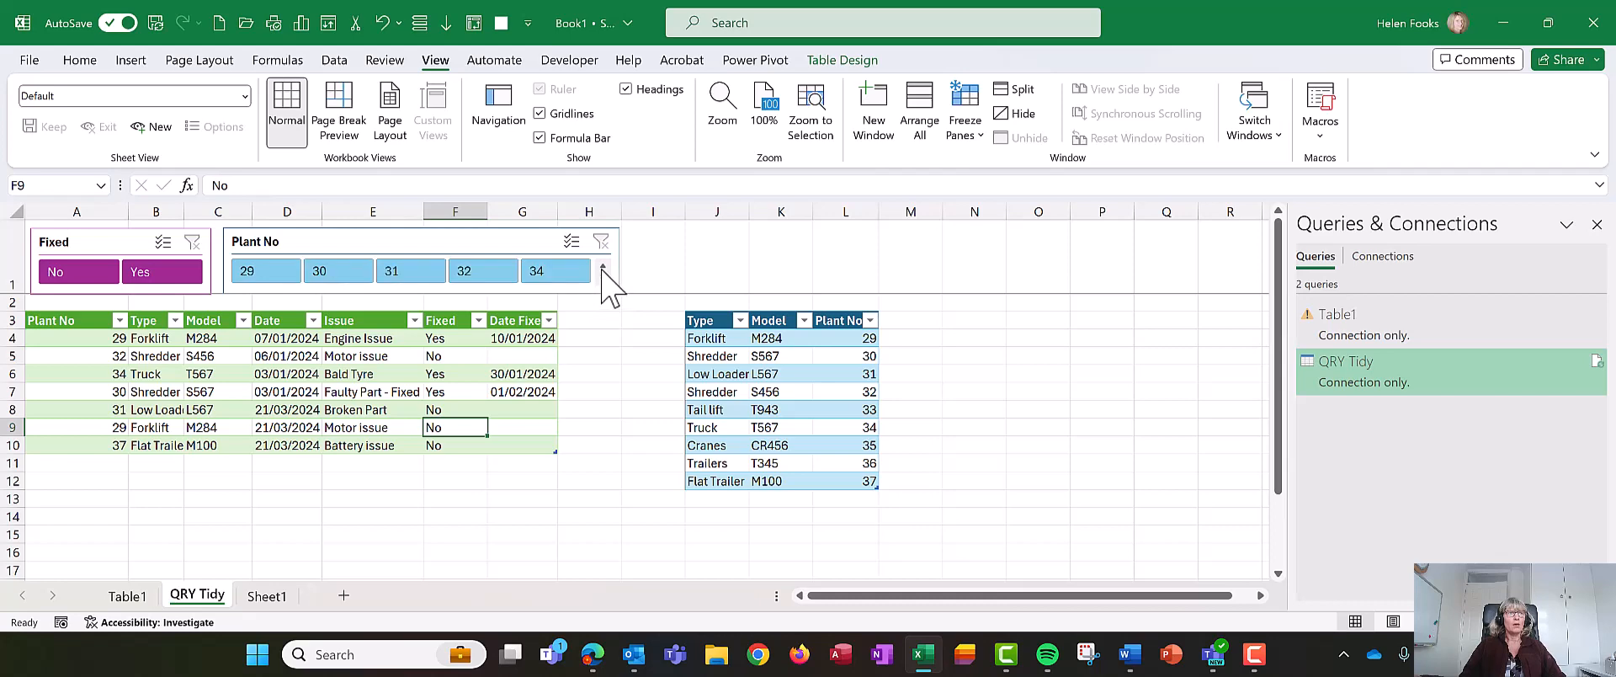
{"action": "left_click", "coordinate": [837, 60]}
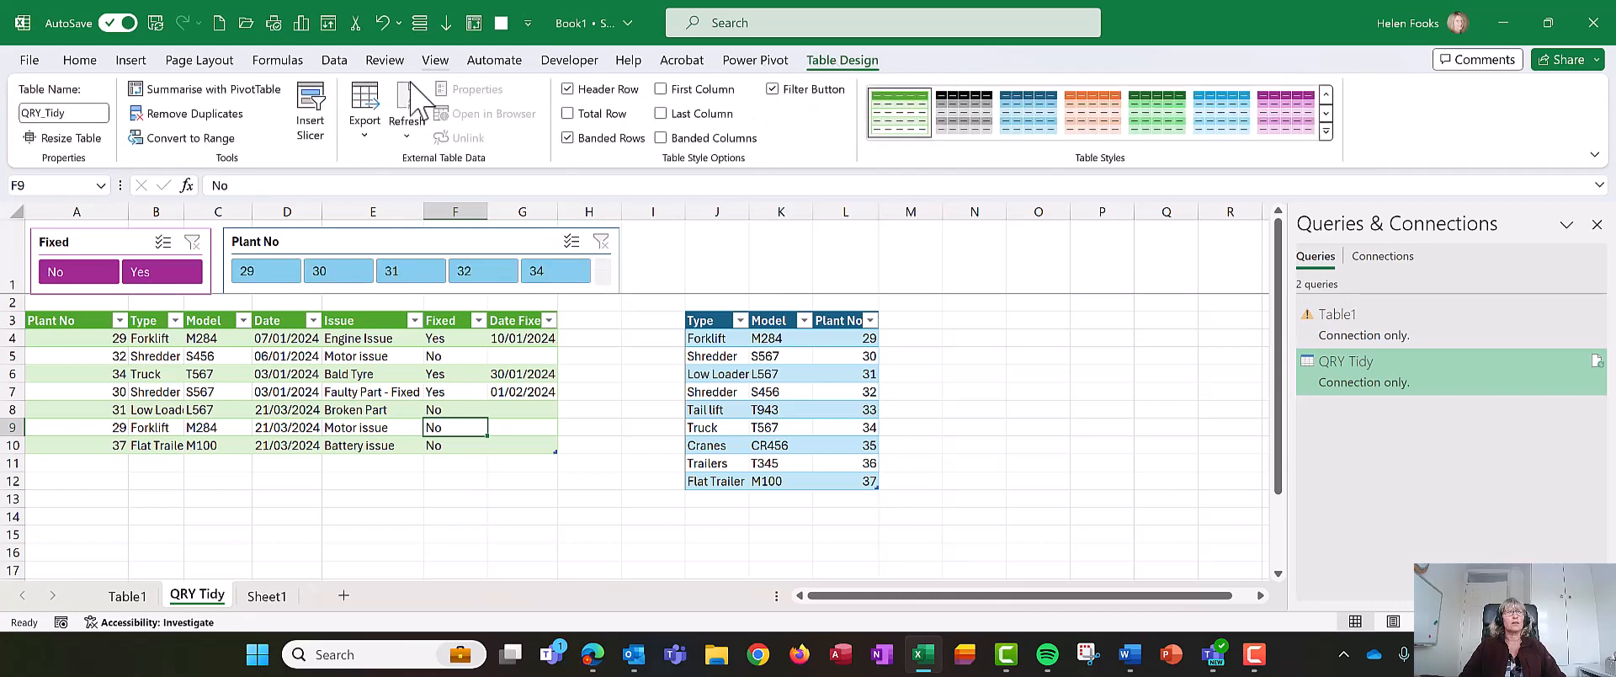
{"action": "left_click", "coordinate": [407, 241]}
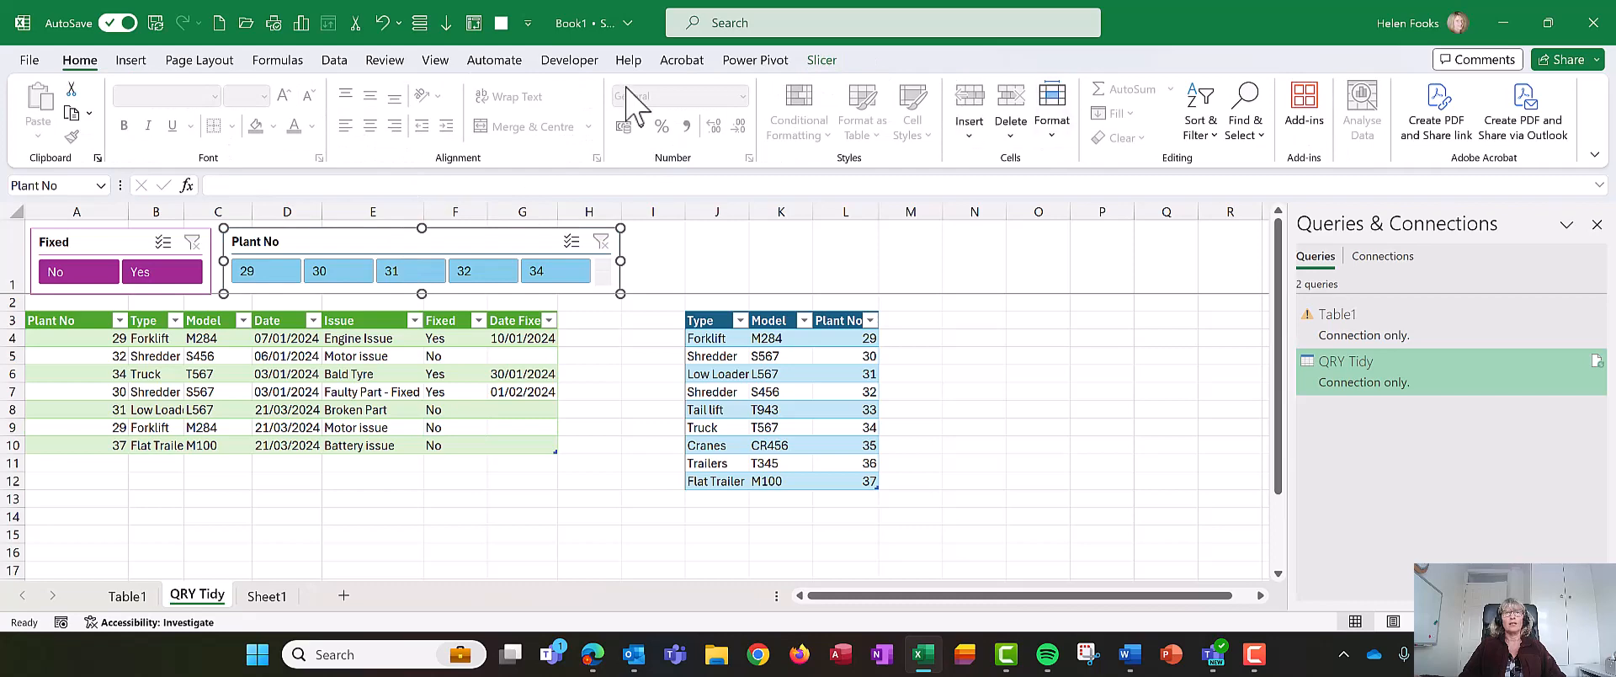
{"action": "left_click", "coordinate": [820, 59]}
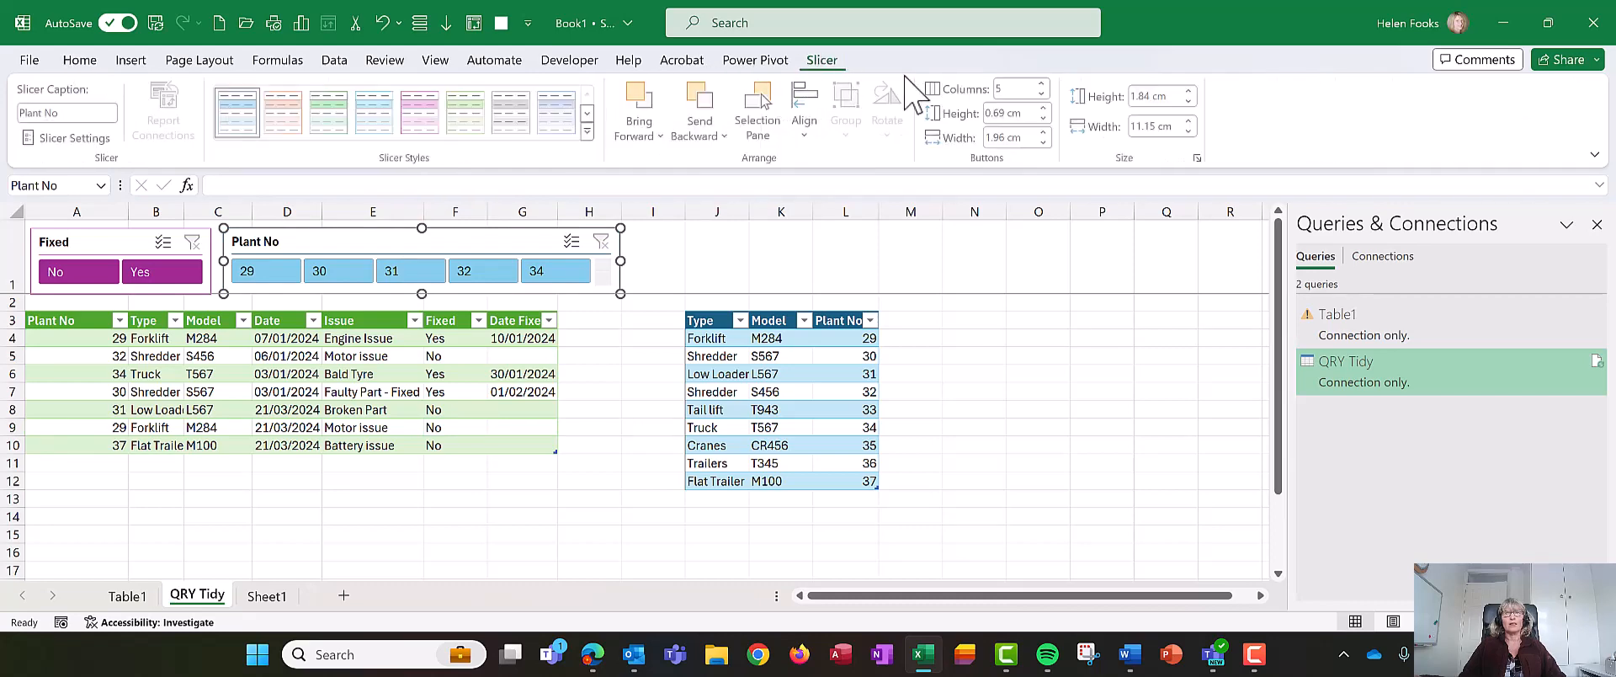
{"action": "left_click", "coordinate": [1043, 84]}
{"action": "left_click", "coordinate": [1043, 85]}
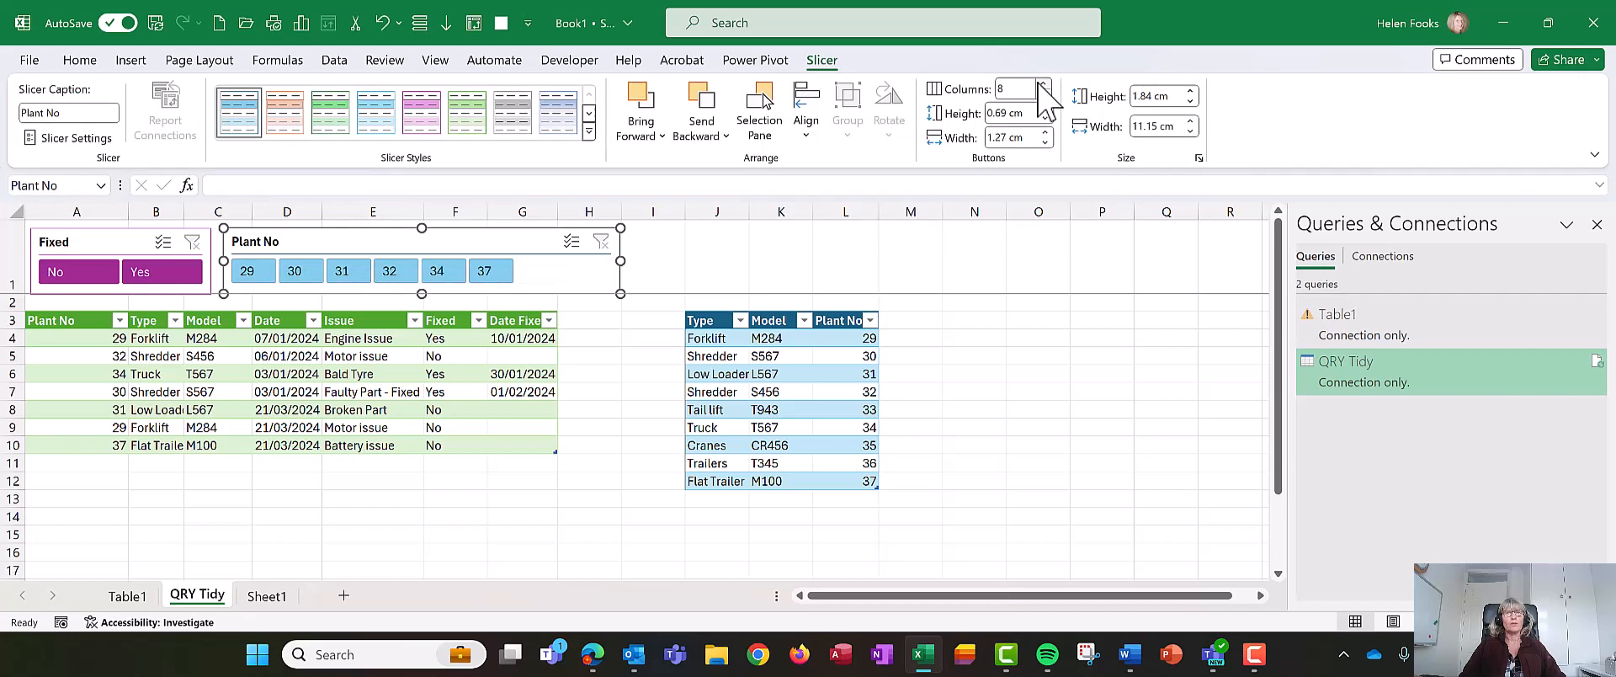
{"action": "left_click", "coordinate": [1043, 84]}
{"action": "left_click", "coordinate": [1042, 84]}
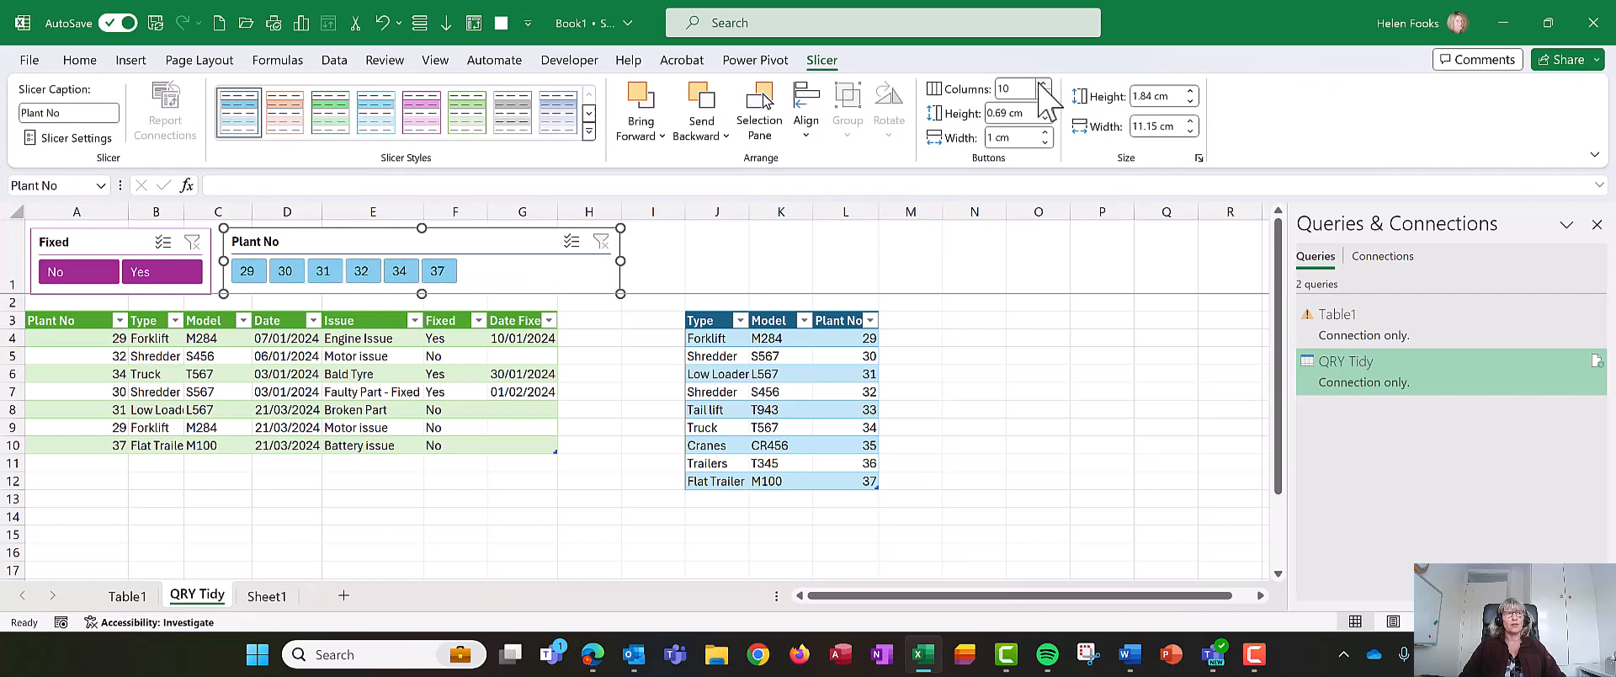
{"action": "left_click", "coordinate": [1043, 84]}
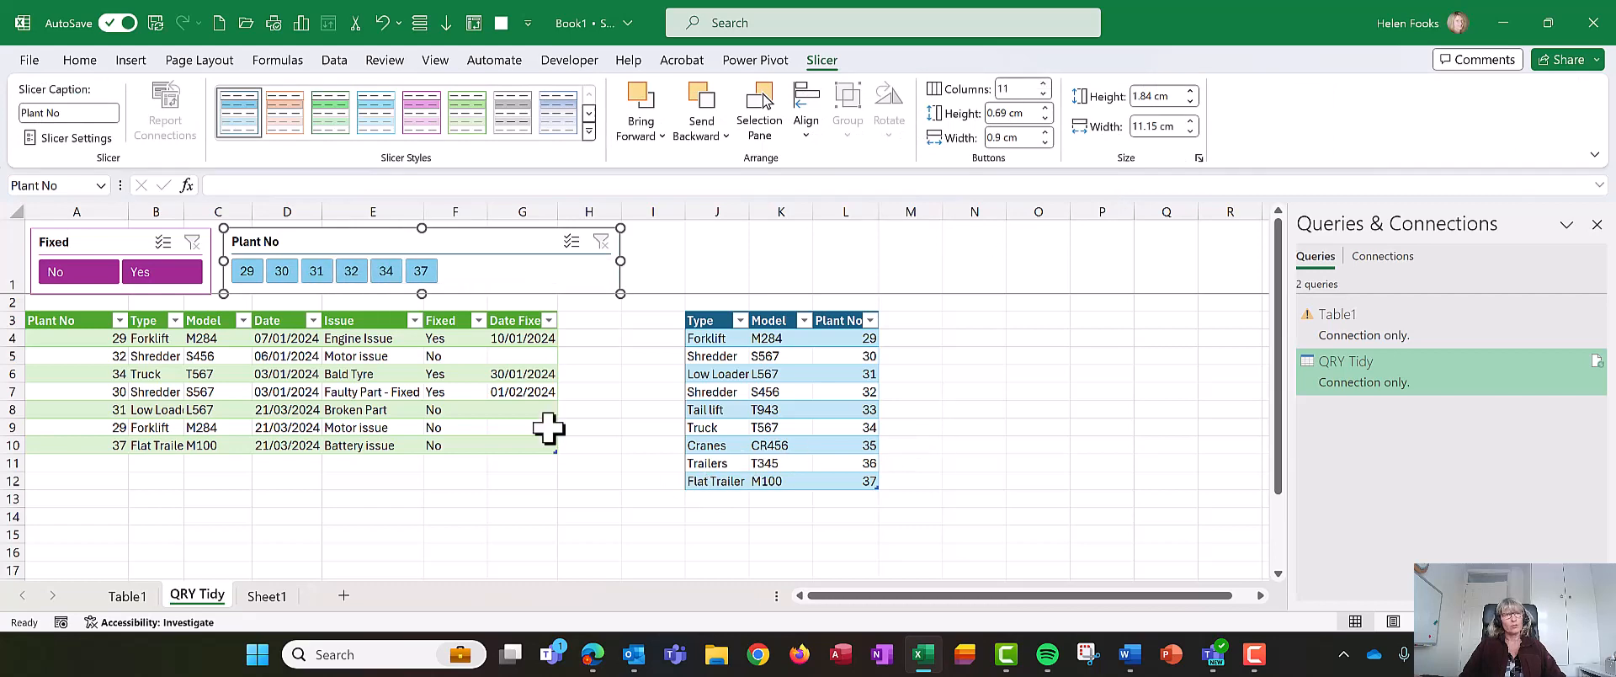
- Add Van with model V150 and plant number 38 as a new row in the plant lookup table
{"action": "left_click", "coordinate": [727, 502]}
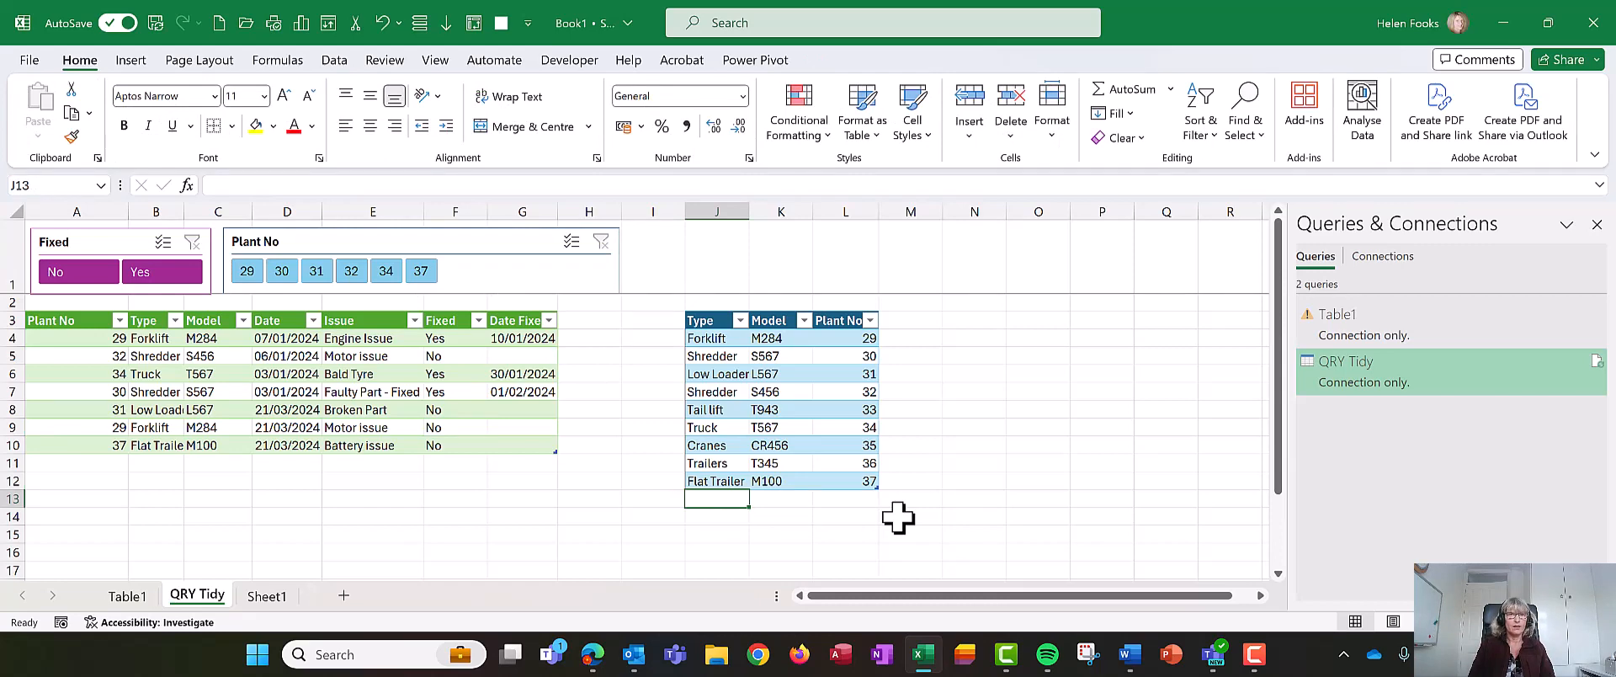
{"action": "type", "text": "Van"}
{"action": "key", "text": "Tab"}
{"action": "type", "text": "V"}
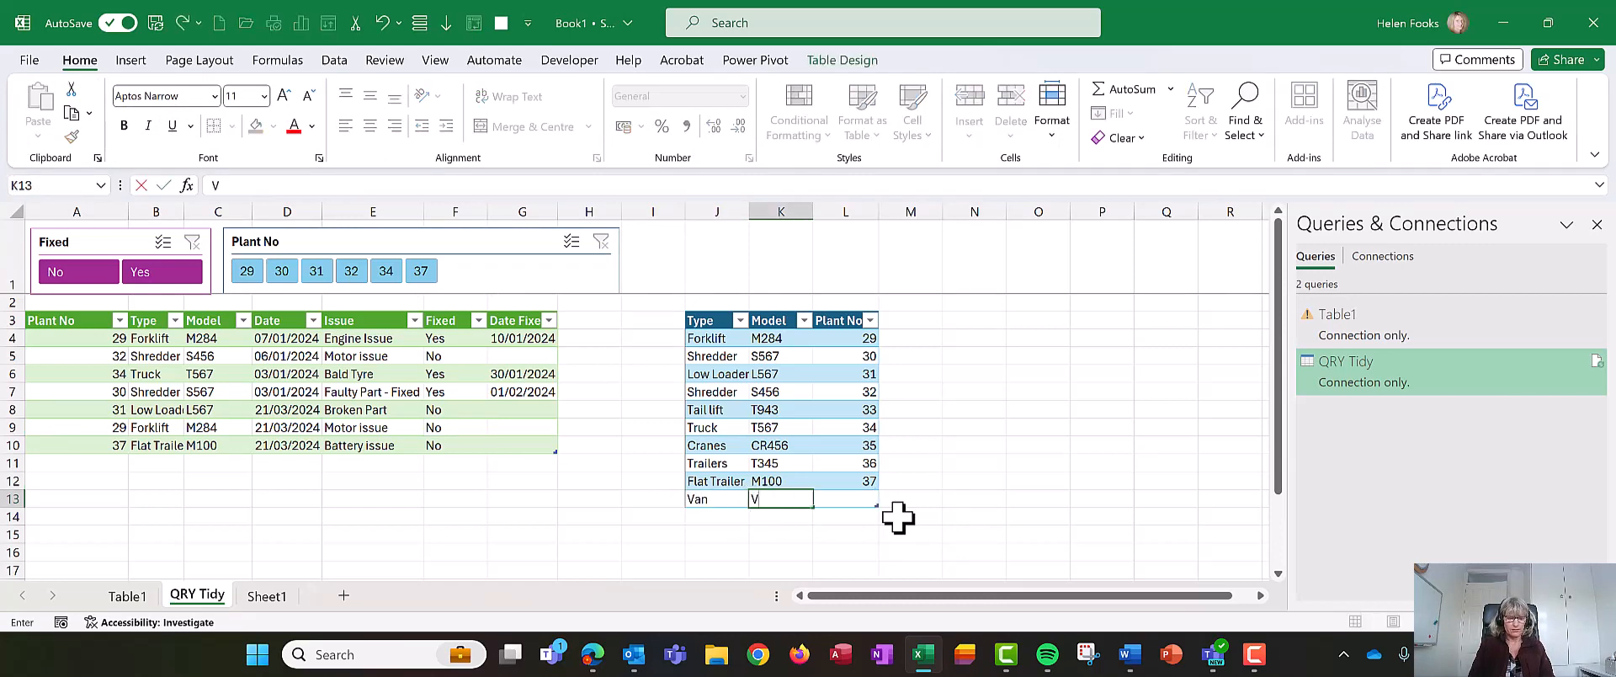
{"action": "key", "text": "Tab"}
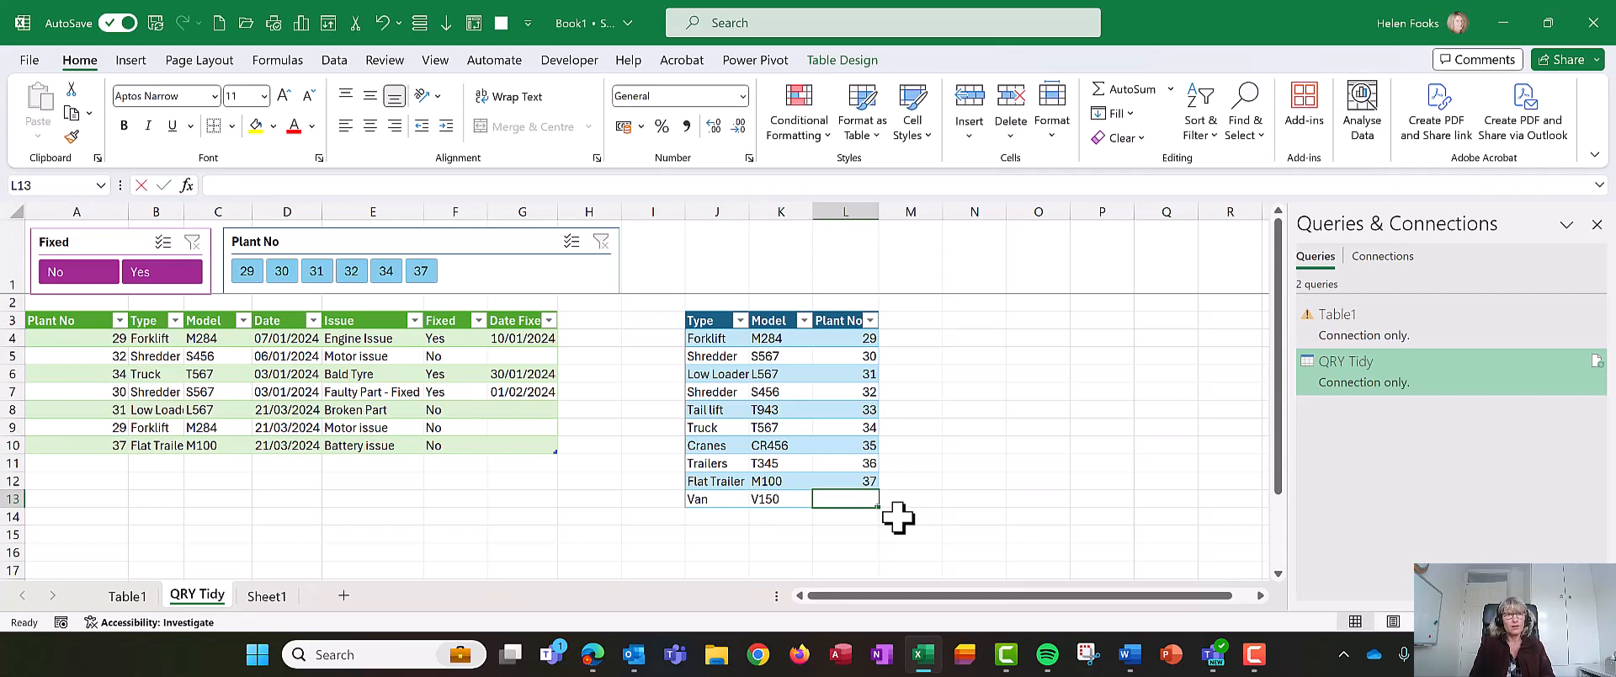
{"action": "type", "text": "38"}
{"action": "key", "text": "Up"}
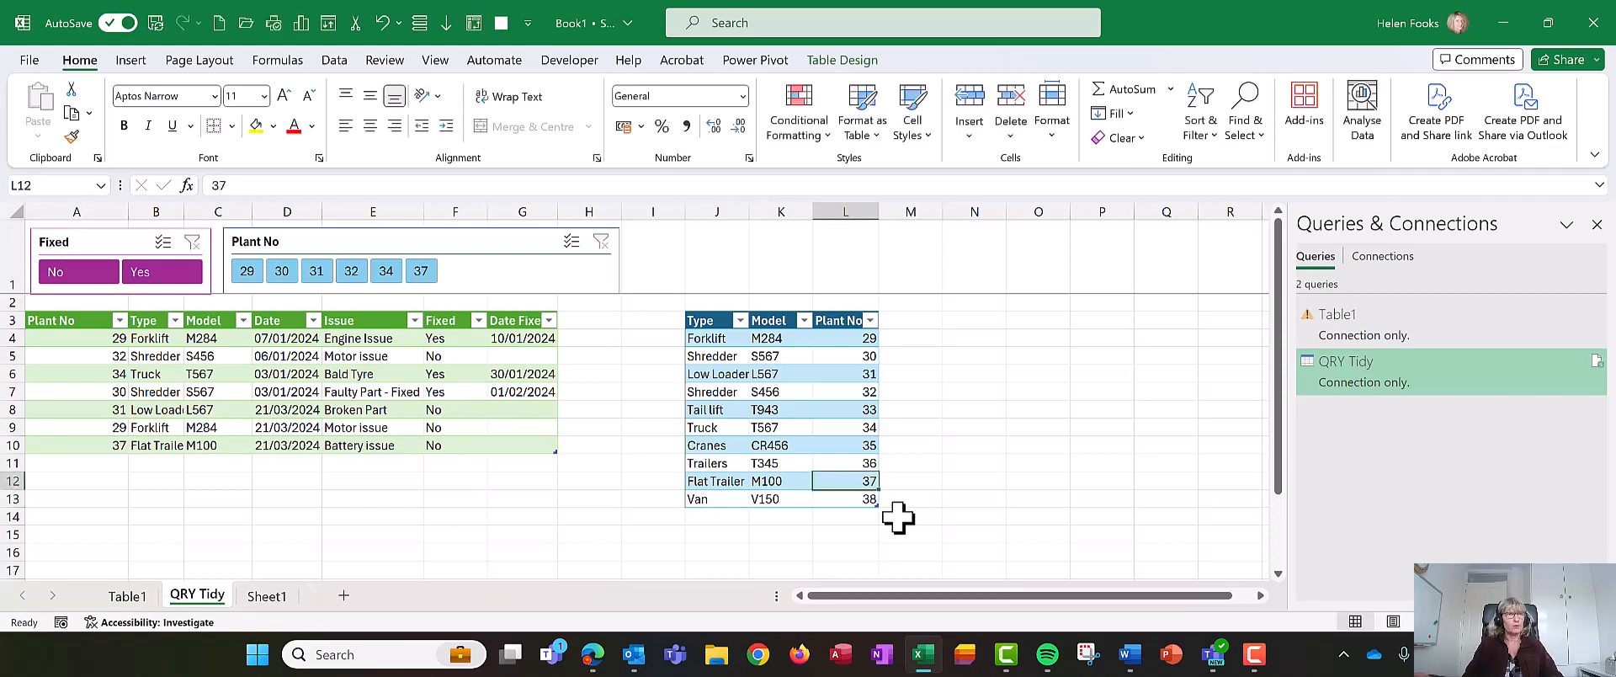
- Add a new issue row for plant 38 dated 21/03/2024 with issue Flat Tyre
{"action": "left_click", "coordinate": [700, 374]}
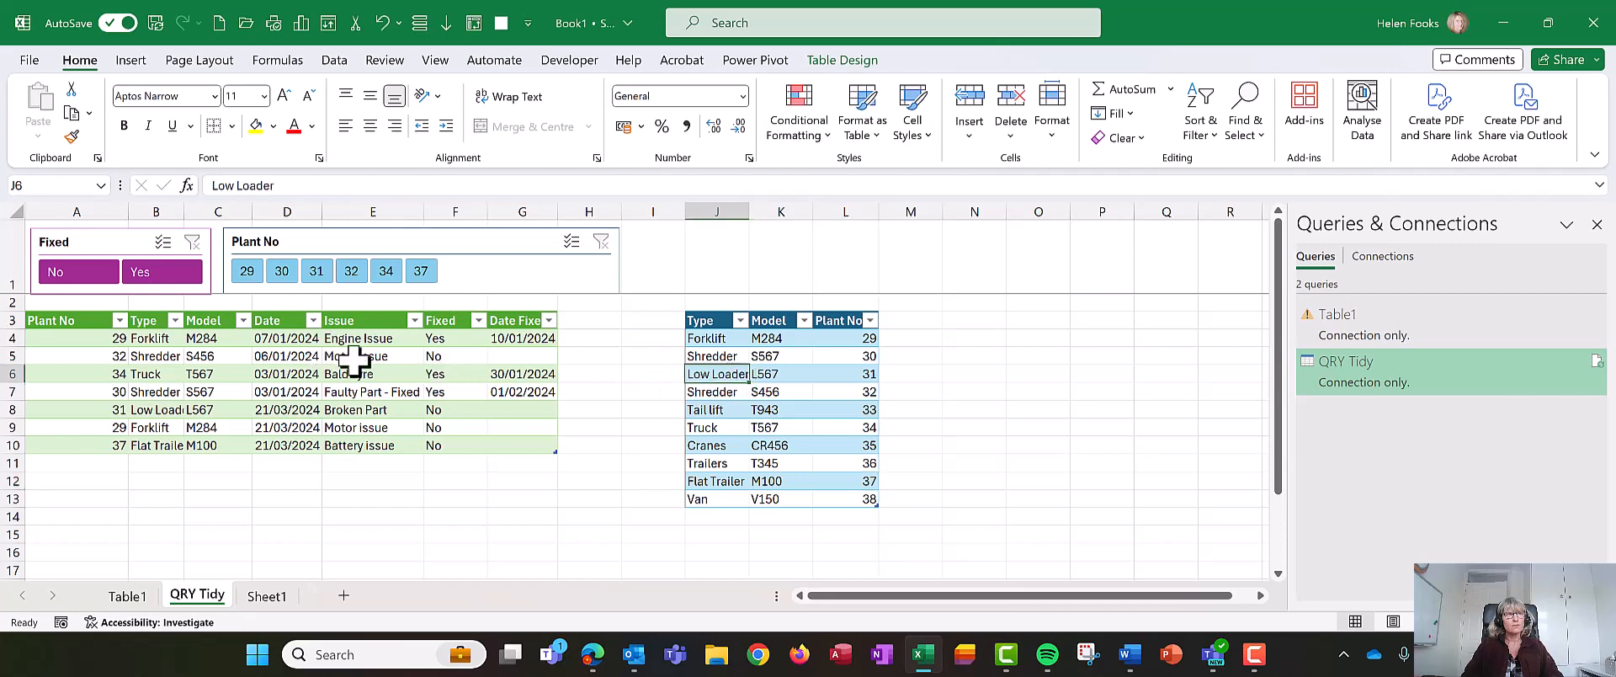
{"action": "left_click", "coordinate": [84, 465]}
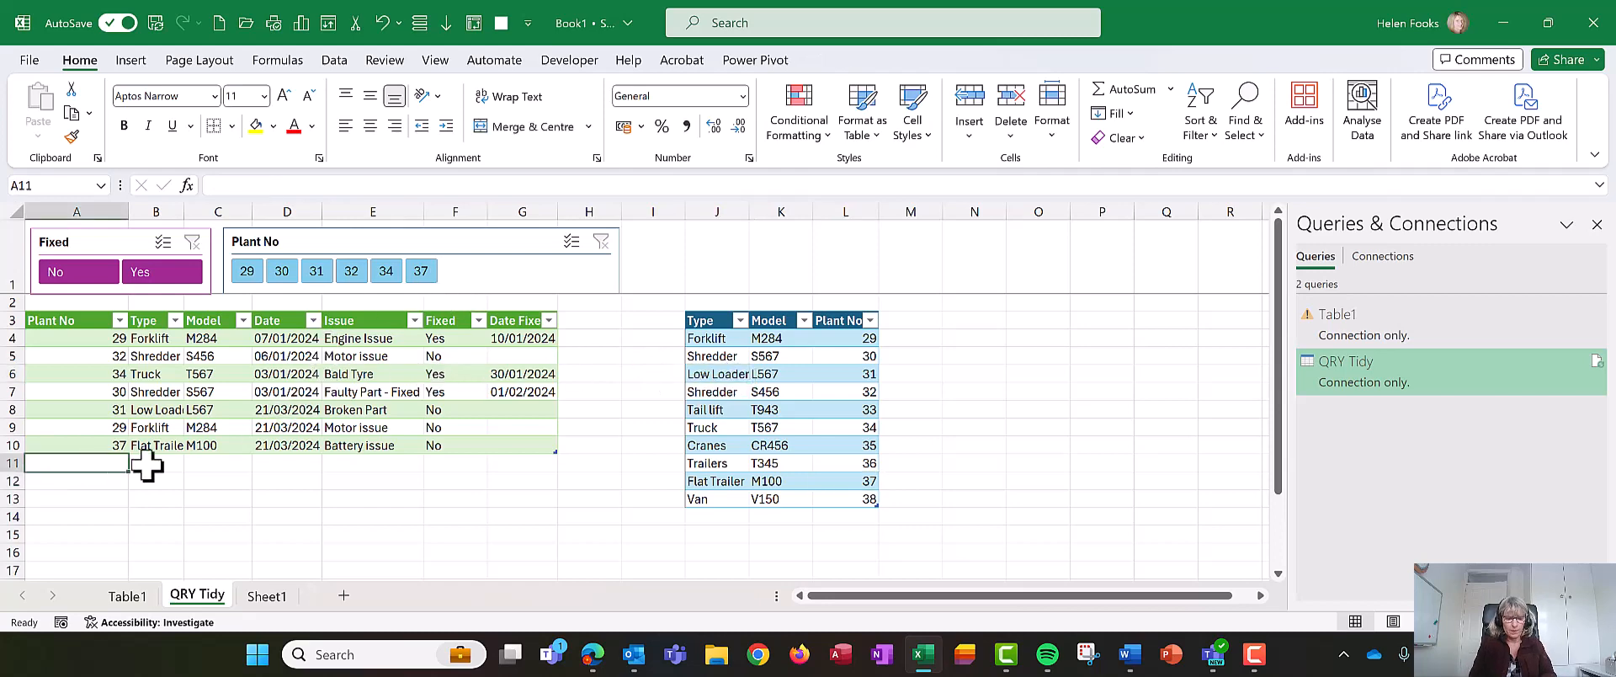
{"action": "type", "text": "38"}
{"action": "key", "text": "Tab"}
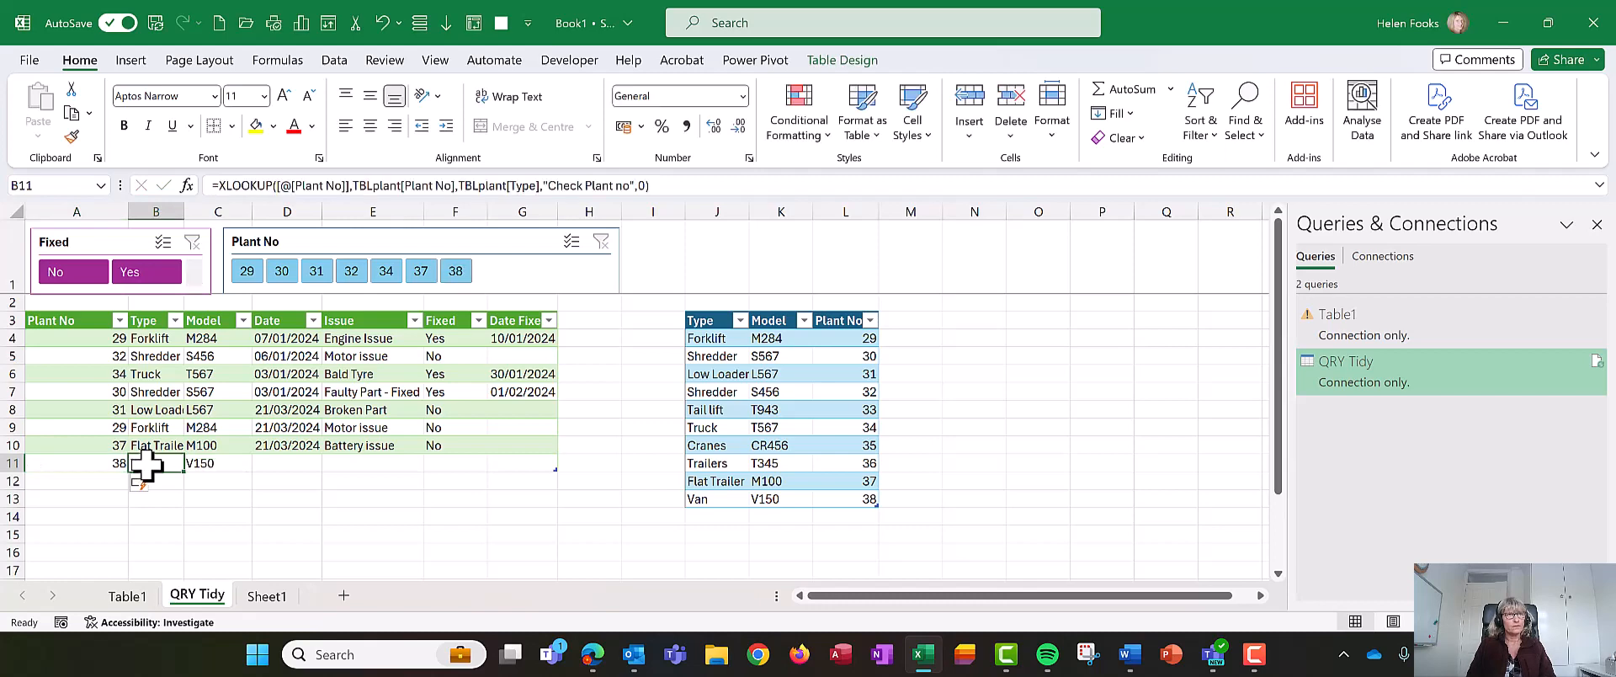
{"action": "key", "text": "Tab"}
{"action": "key", "text": "Tab"}
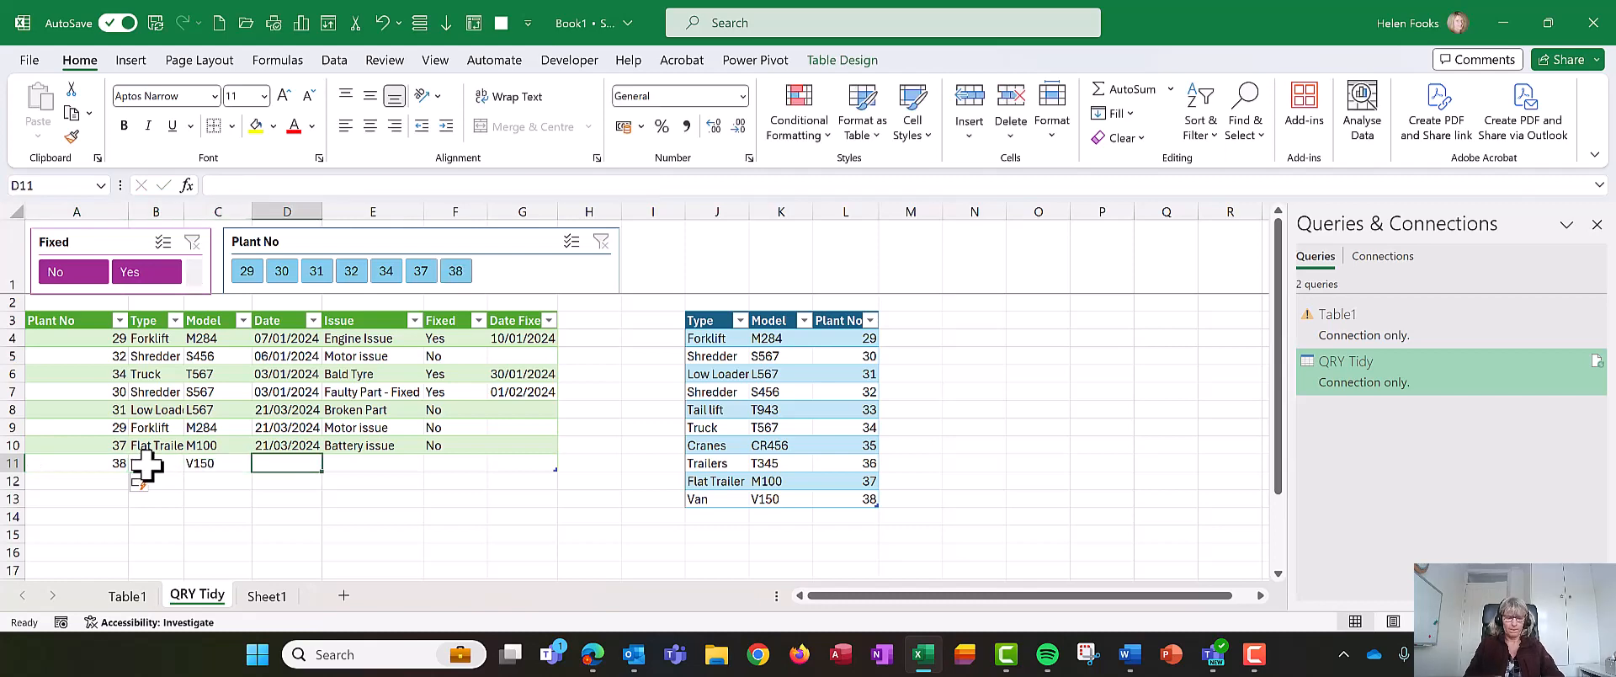
{"action": "key", "text": "ctrl+semicolon"}
{"action": "key", "text": "Tab"}
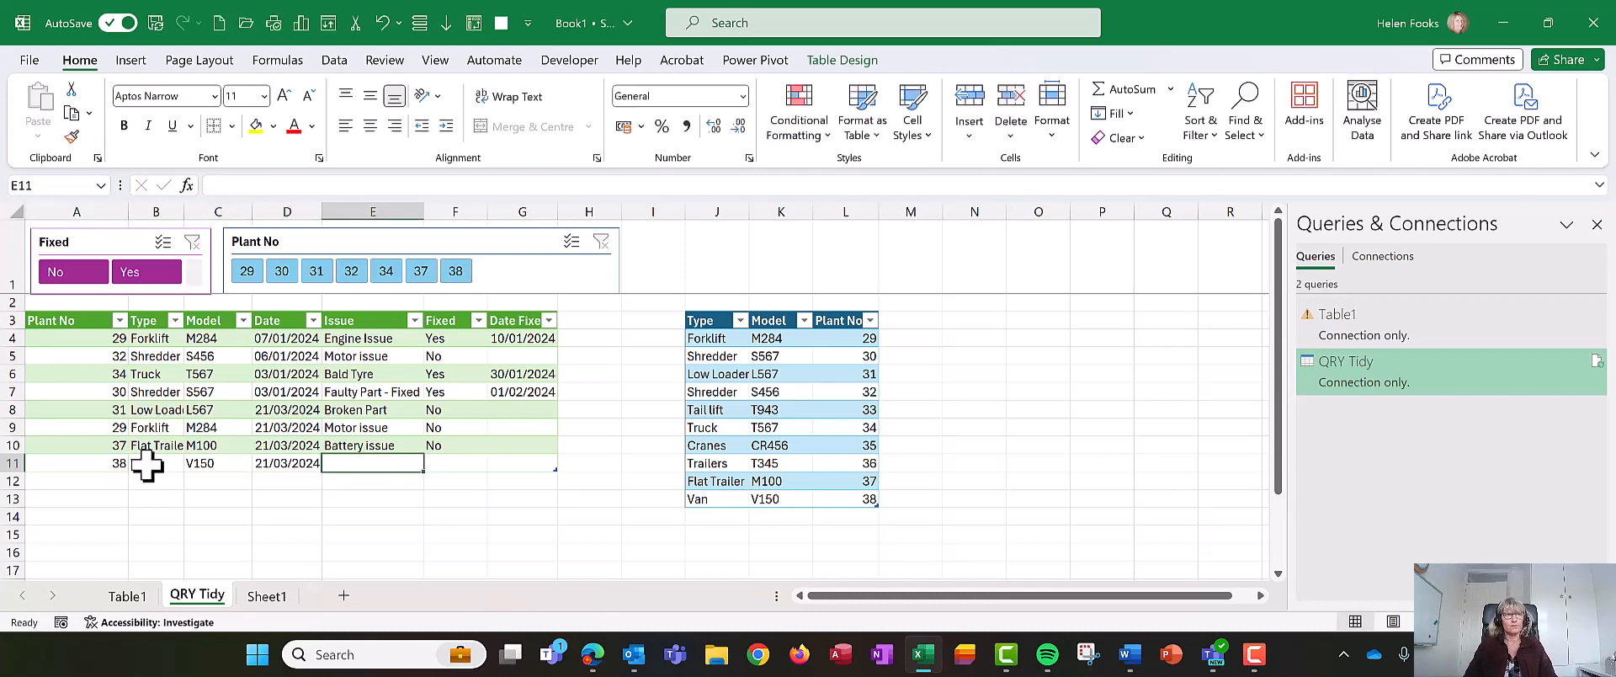
{"action": "type", "text": "Flat Tyre"}
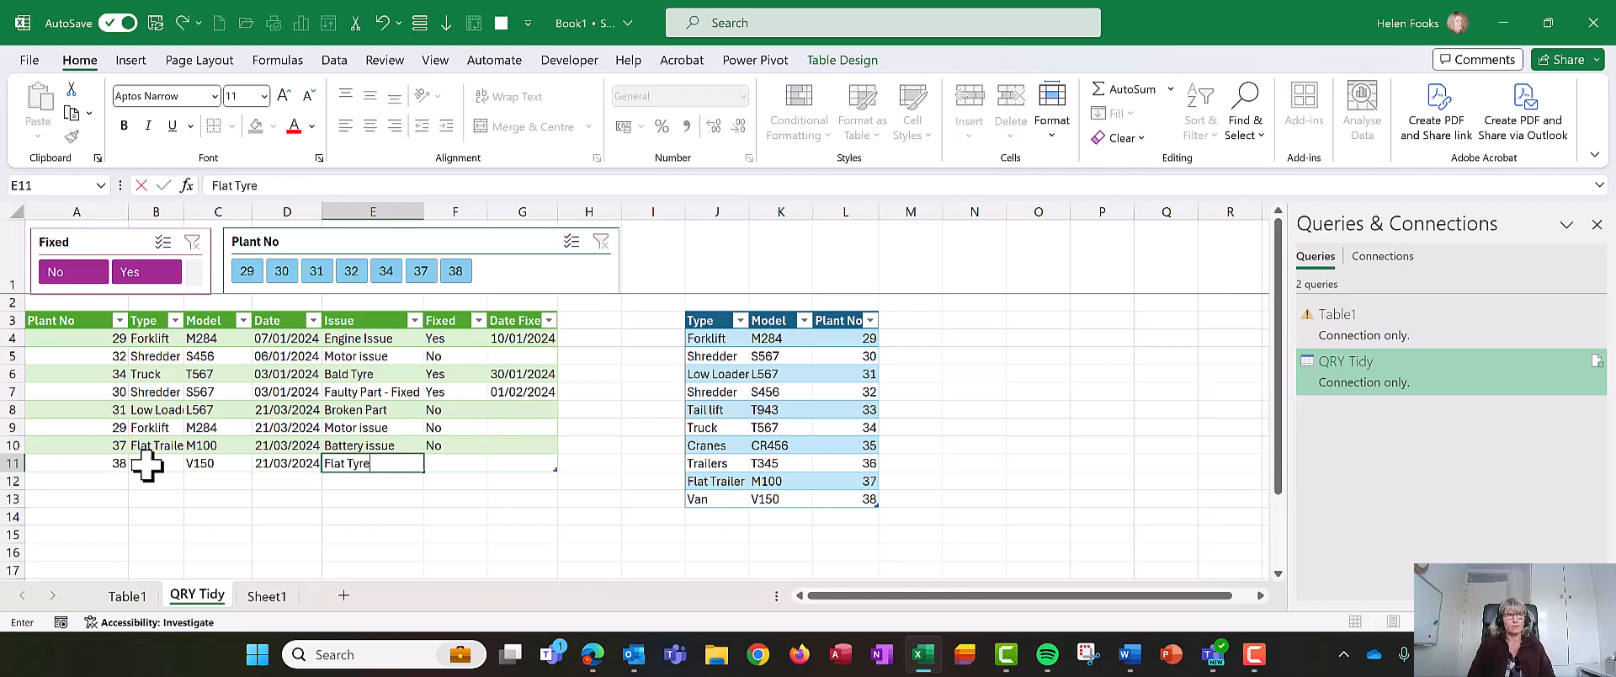
{"action": "key", "text": "Tab"}
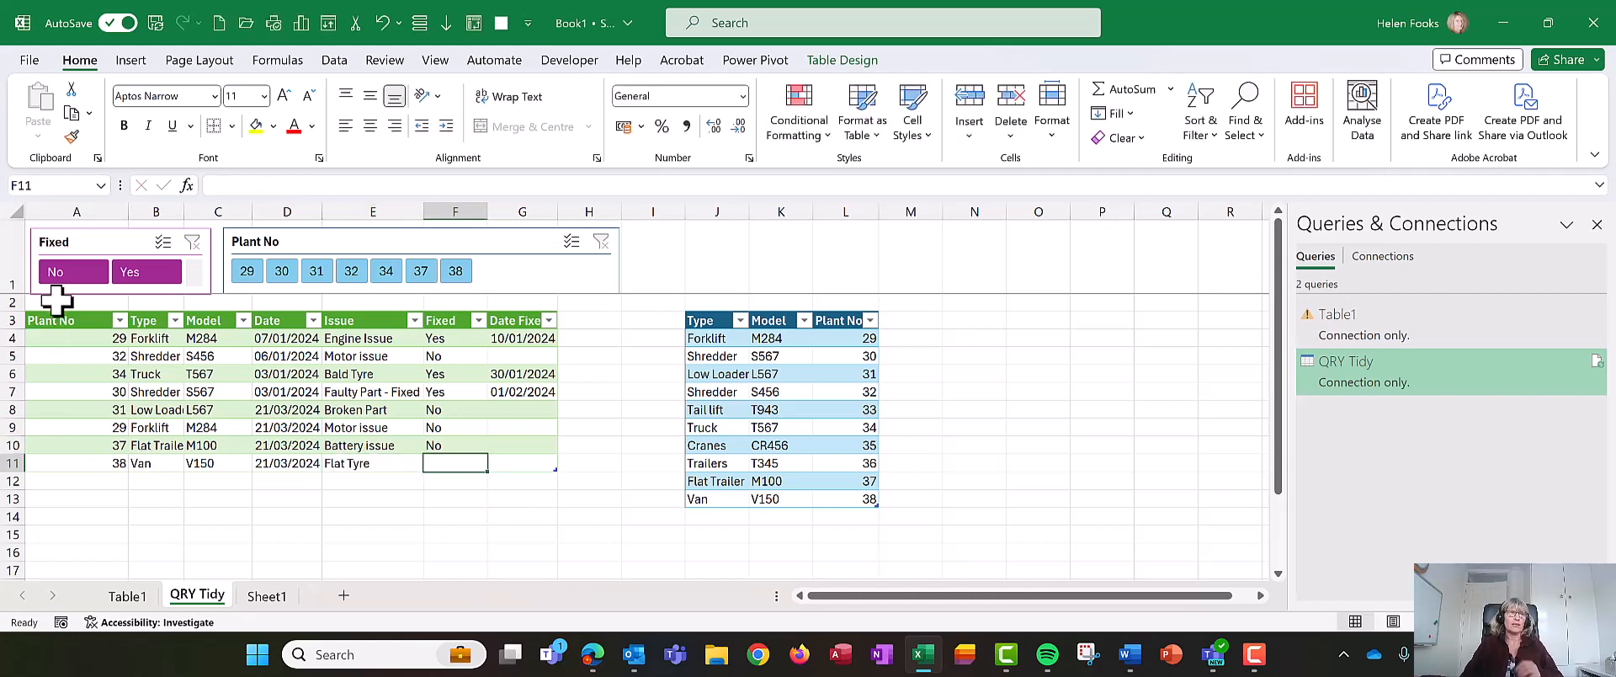
- Filter the issues table to fixed items with the Fixed slicer's Yes button
{"action": "left_click", "coordinate": [138, 274]}
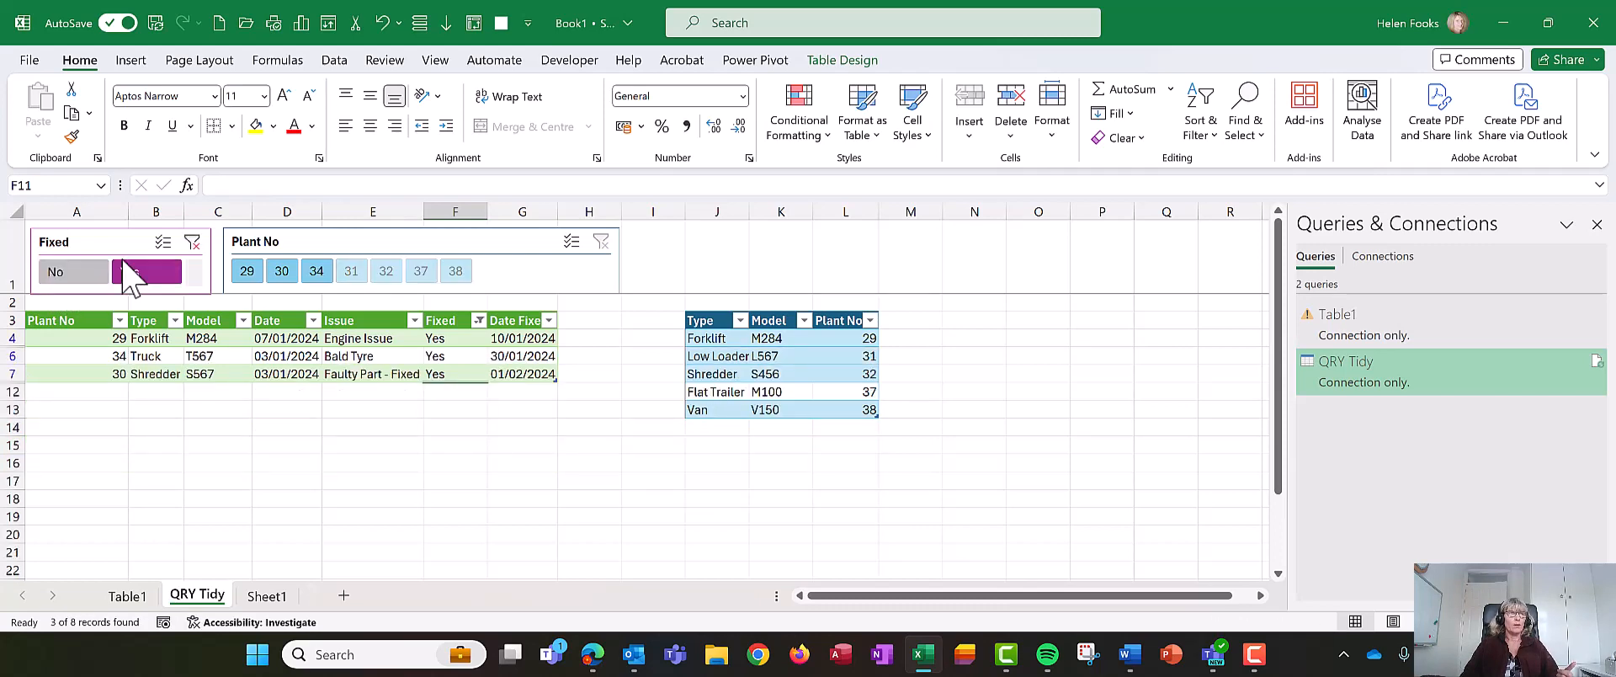
- Clear the Fixed slicer filter, then filter the issues to plant 31 with the Plant No slicer and clear that filter
{"action": "left_click", "coordinate": [192, 242]}
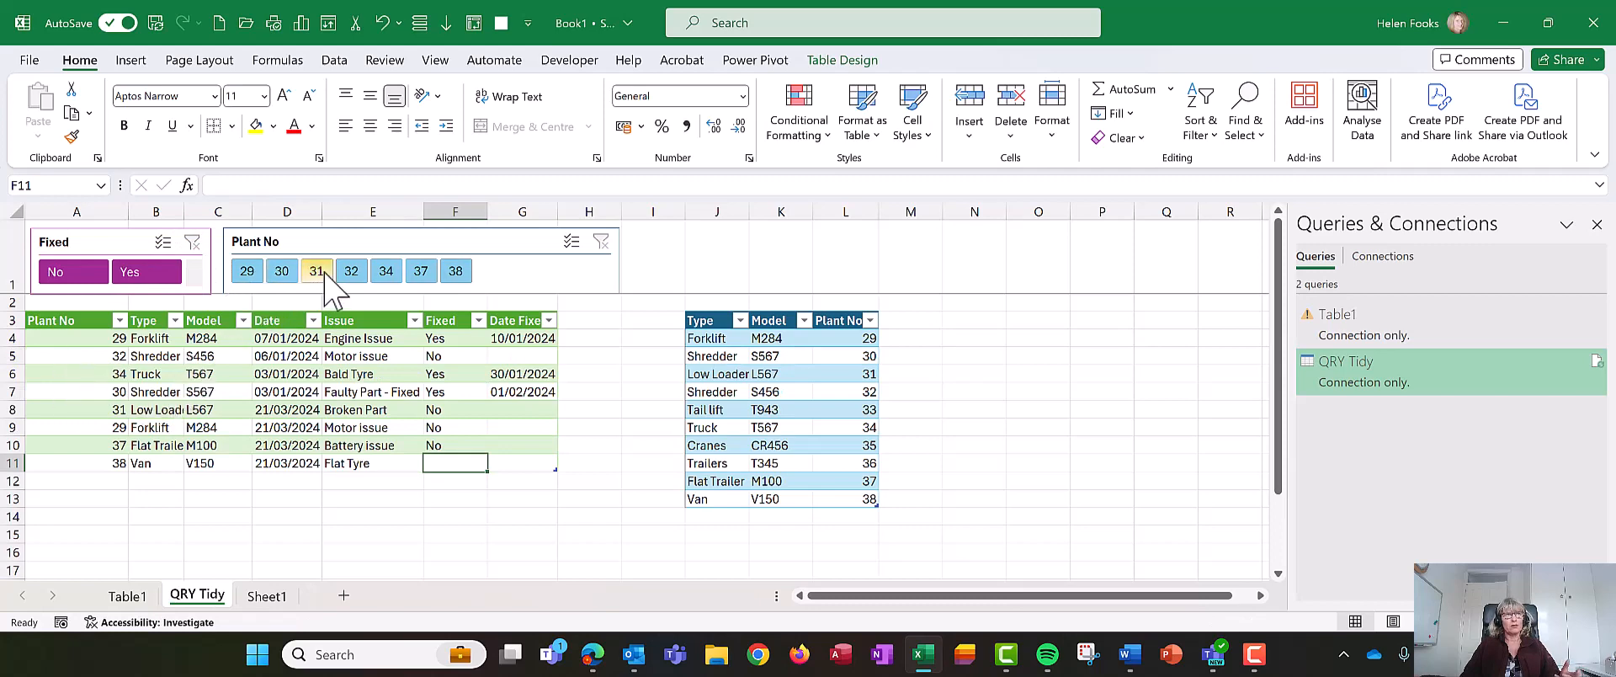
{"action": "left_click", "coordinate": [317, 271]}
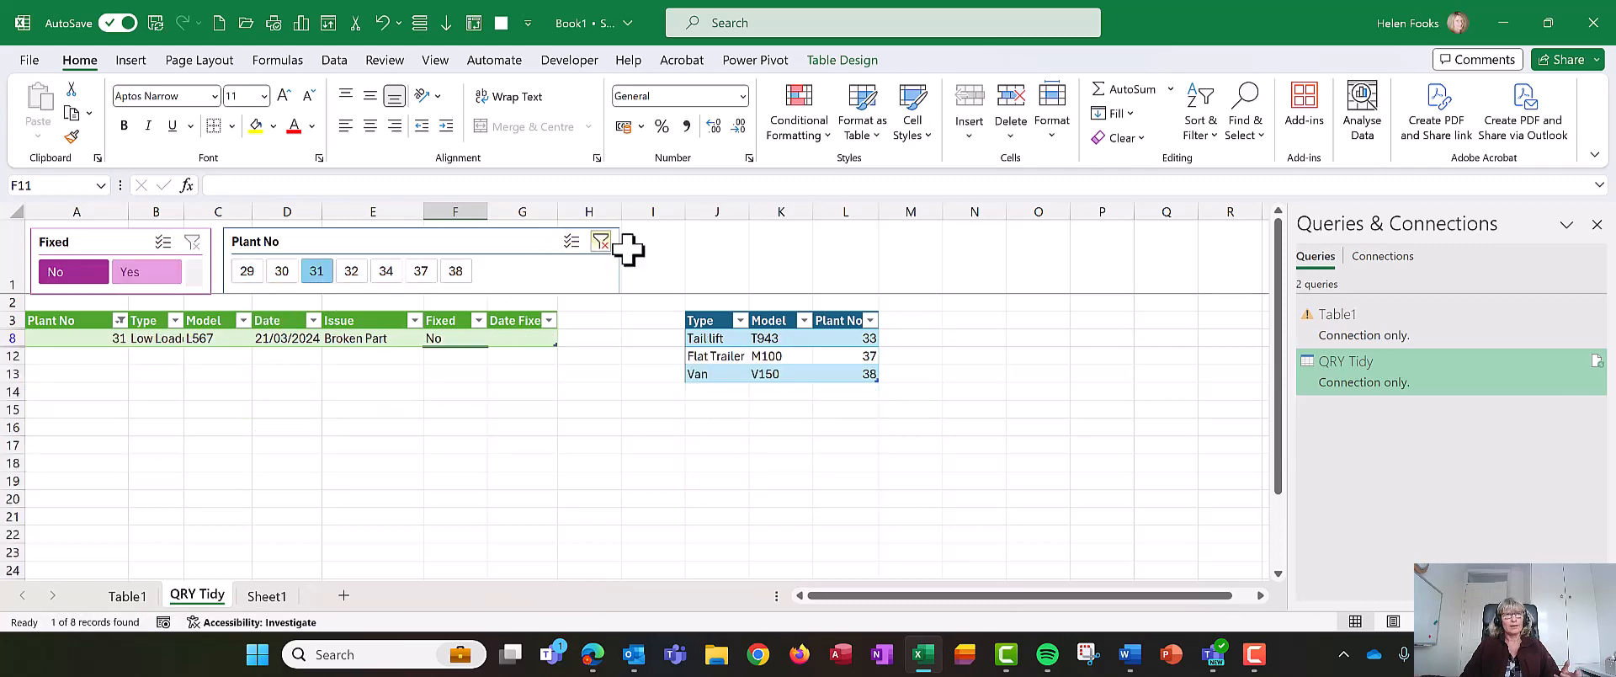
{"action": "left_click", "coordinate": [600, 242]}
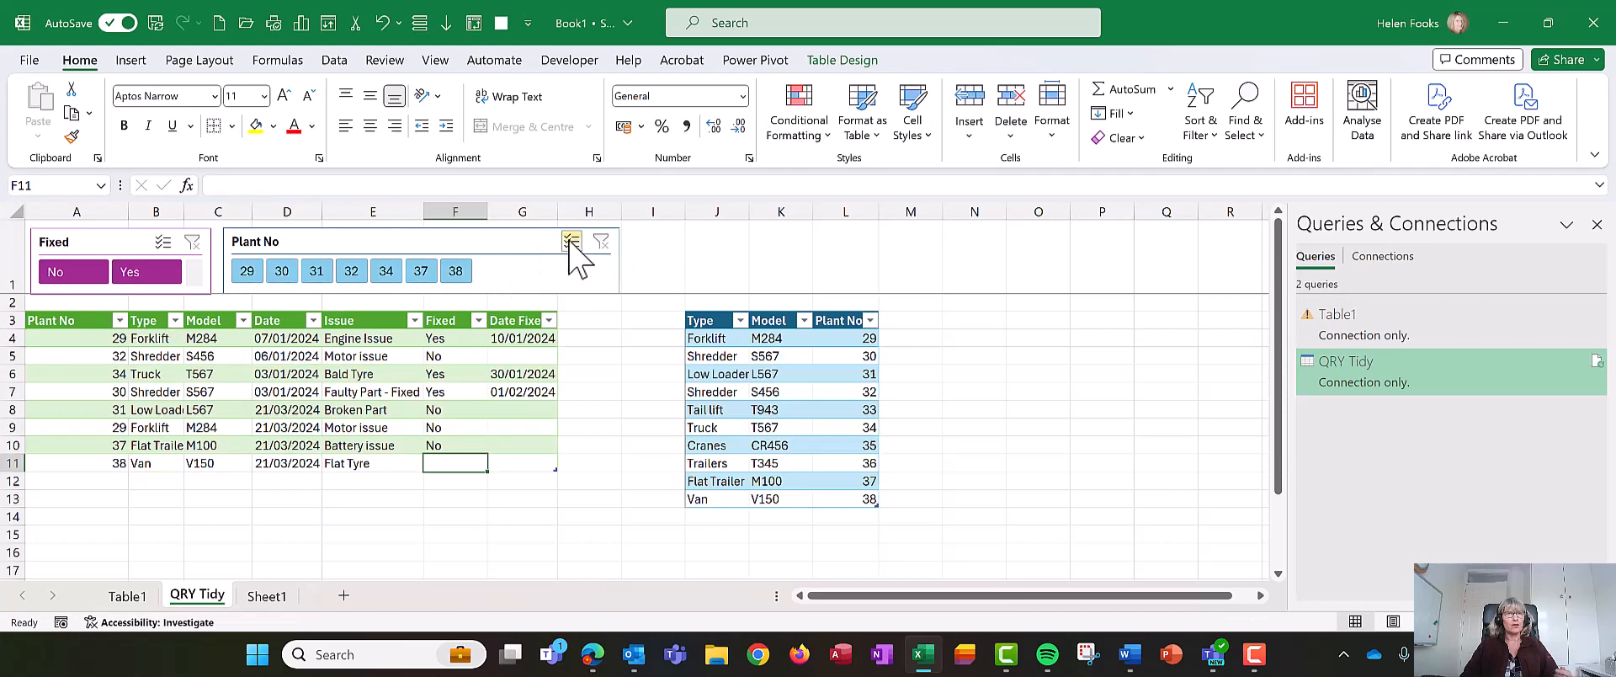
- Turn on multi-select in the Plant No slicer, deselect plants 30, 32 and 37, then clear the slicer filter
{"action": "left_click", "coordinate": [572, 243]}
{"action": "left_click", "coordinate": [281, 271]}
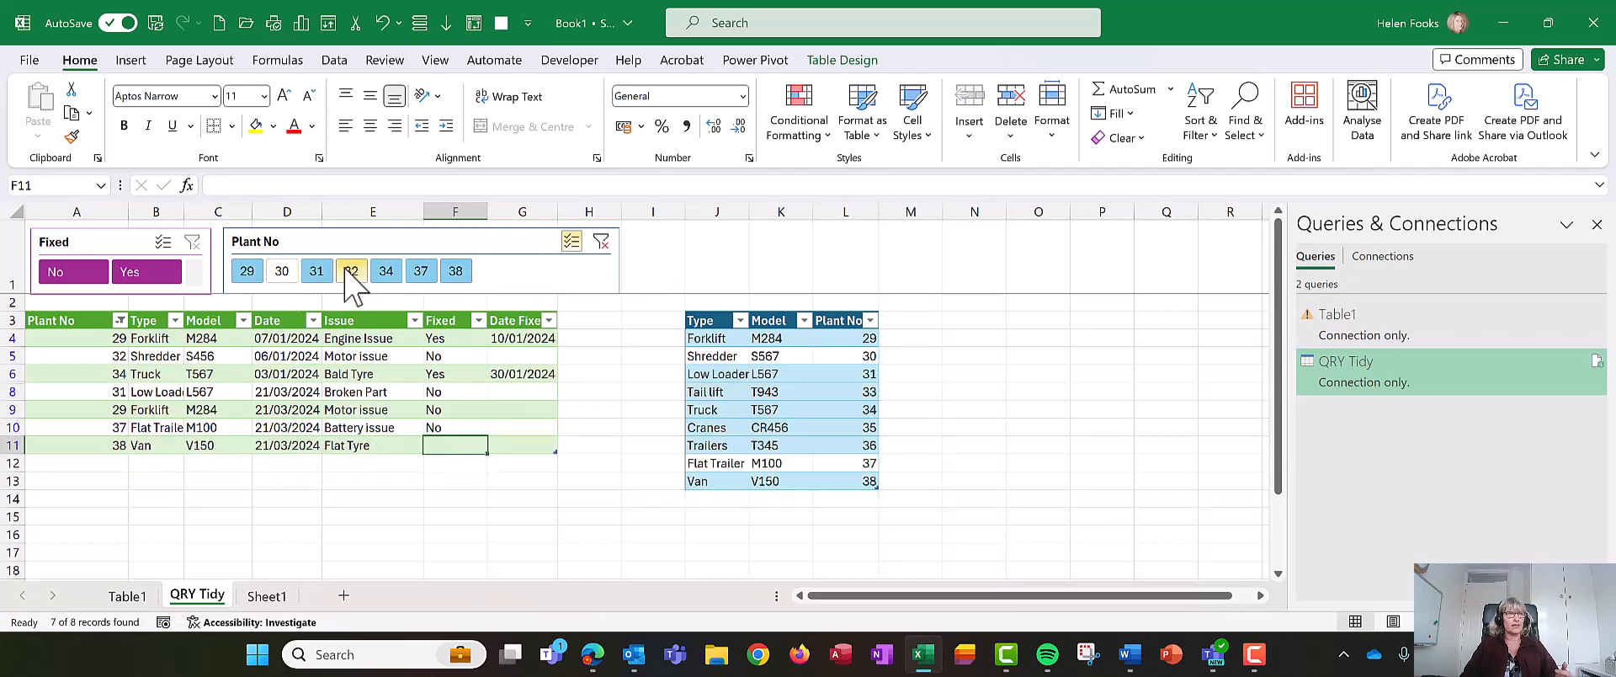
{"action": "left_click", "coordinate": [352, 274]}
{"action": "left_click", "coordinate": [422, 273]}
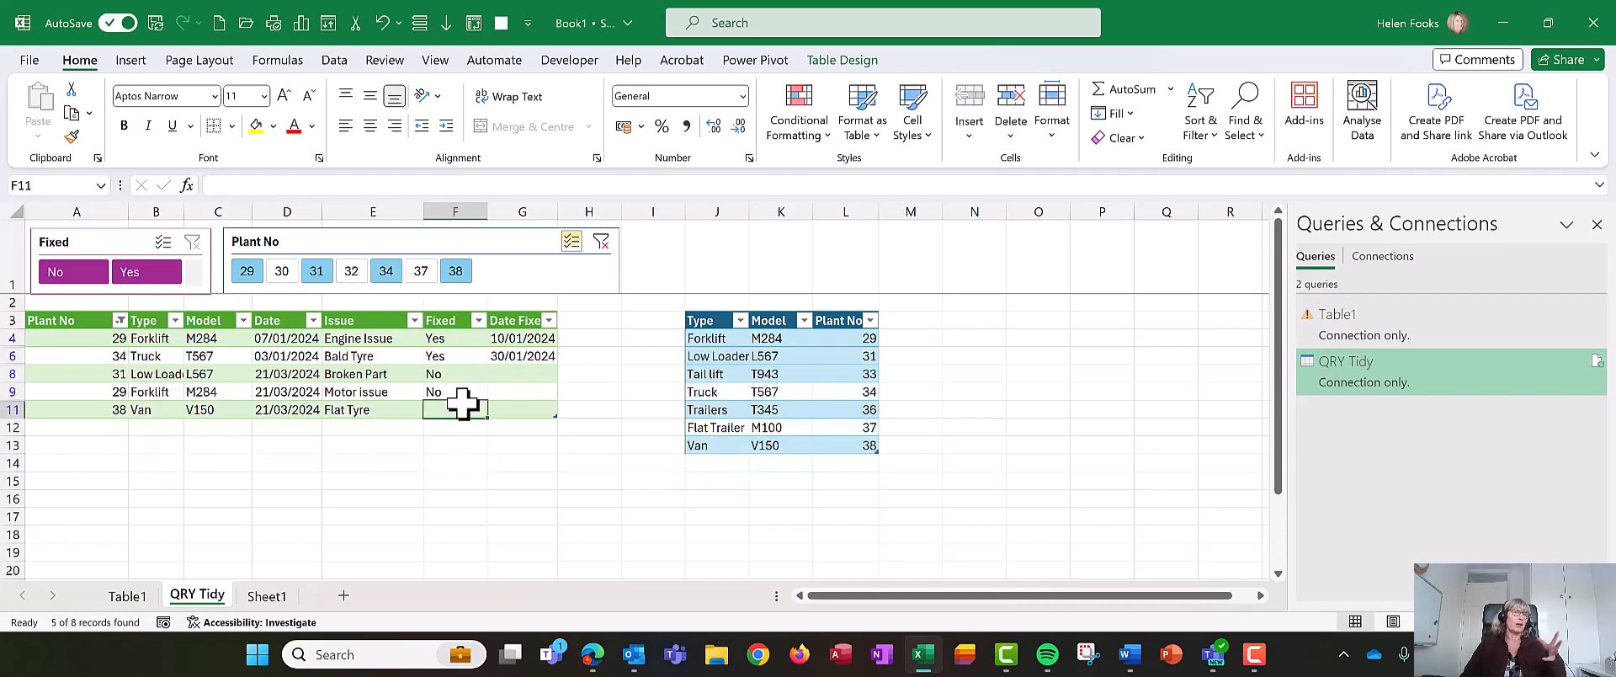
{"action": "left_click", "coordinate": [601, 242]}
- Inspect the XLOOKUP formula in the Model column, glance at Sheet1, and return to the QRY Tidy sheet
{"action": "left_click", "coordinate": [418, 412]}
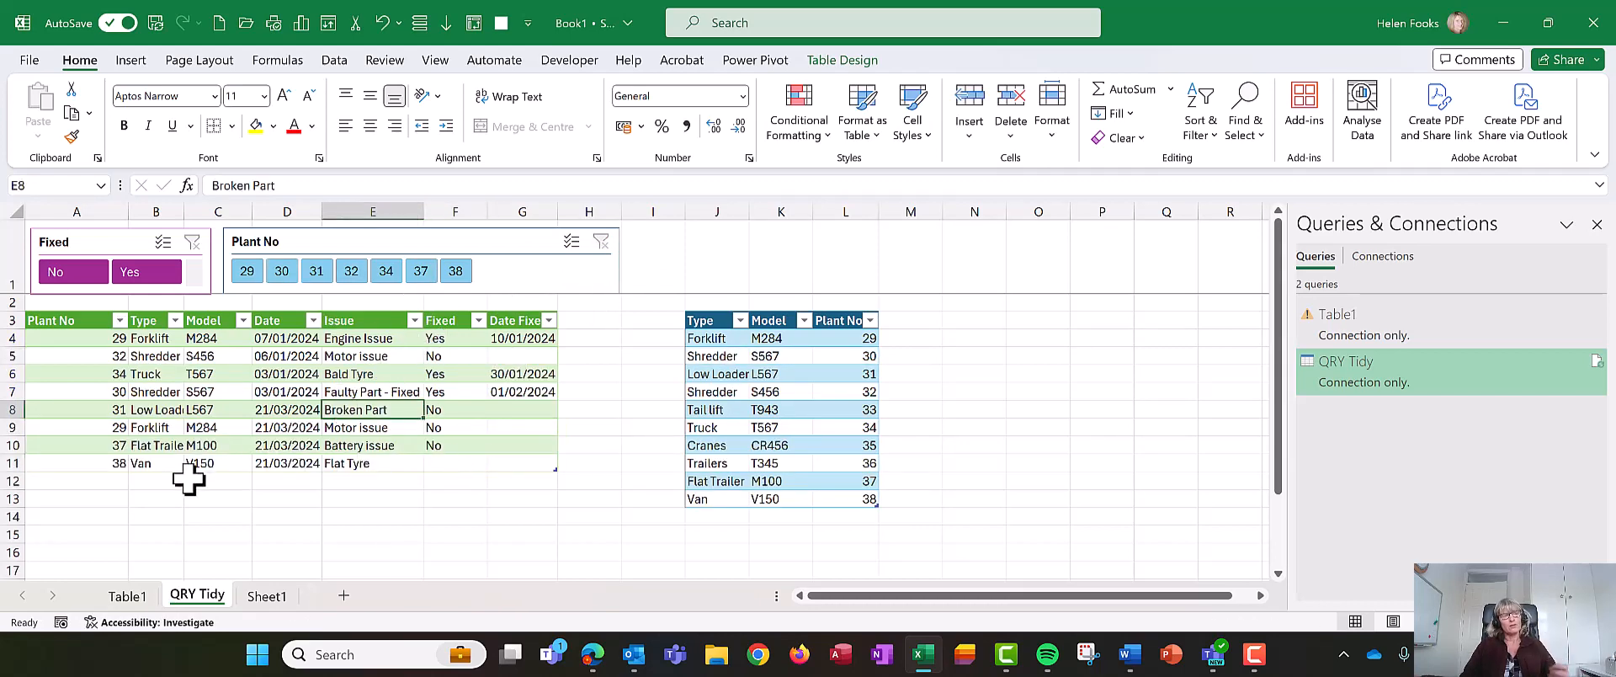
{"action": "left_click", "coordinate": [225, 390]}
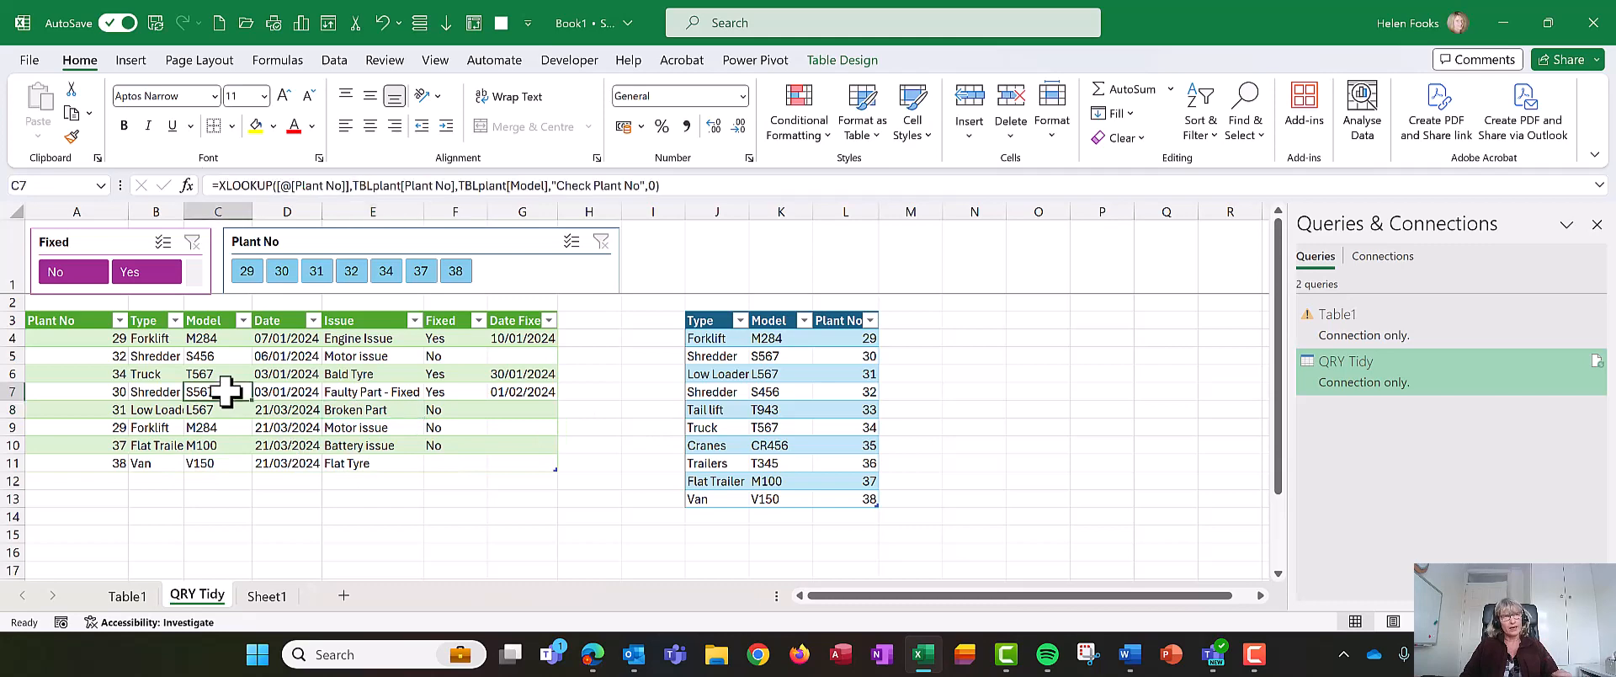
{"action": "left_click", "coordinate": [265, 595]}
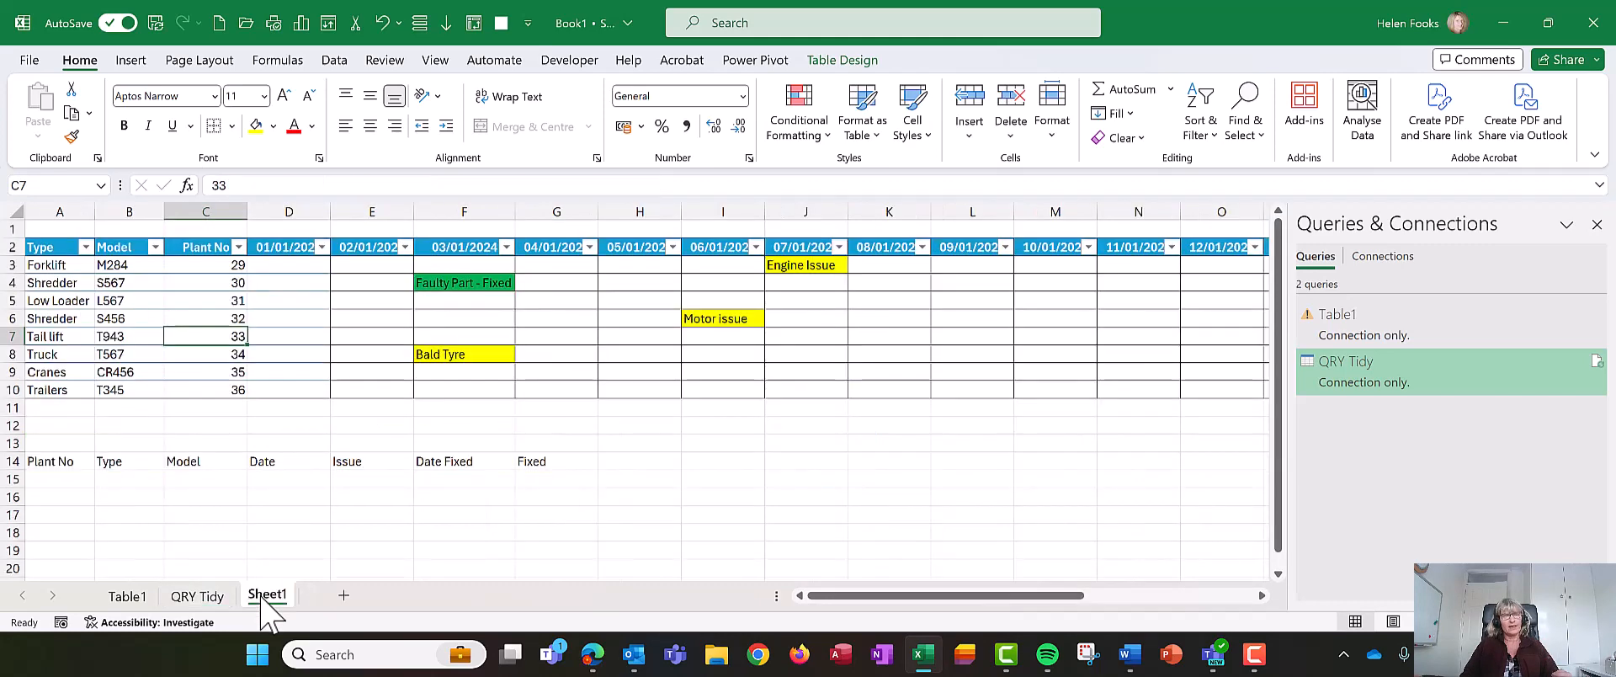
{"action": "left_click", "coordinate": [210, 598]}
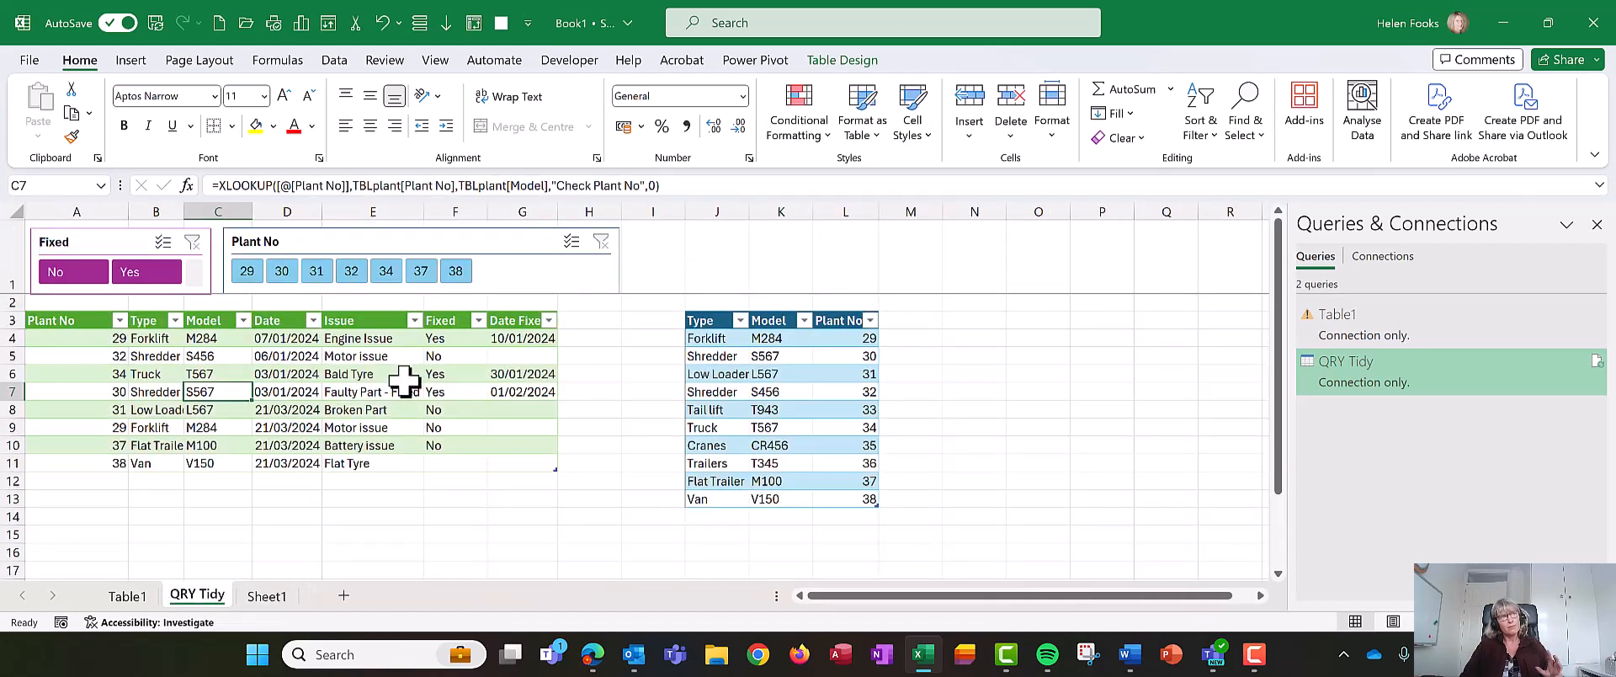